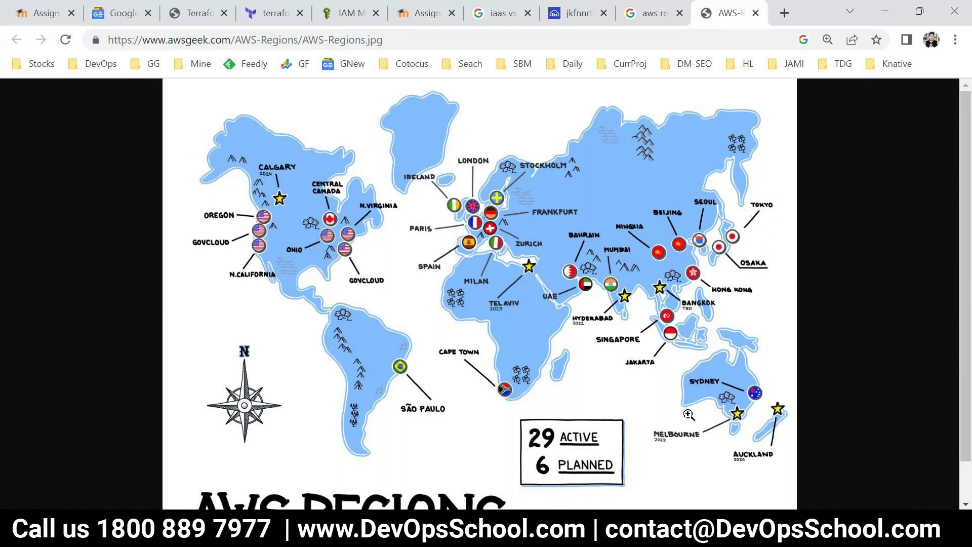
Switch from the AWS regions map to the AWS Management Console and open its Console Home page
{"action": "key", "text": "alt+Tab"}
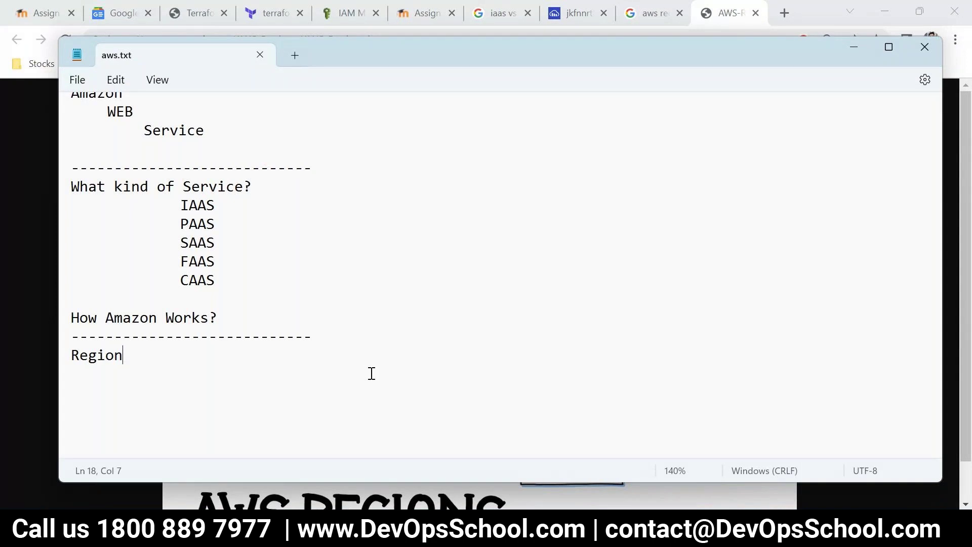
{"action": "left_click", "coordinate": [339, 16]}
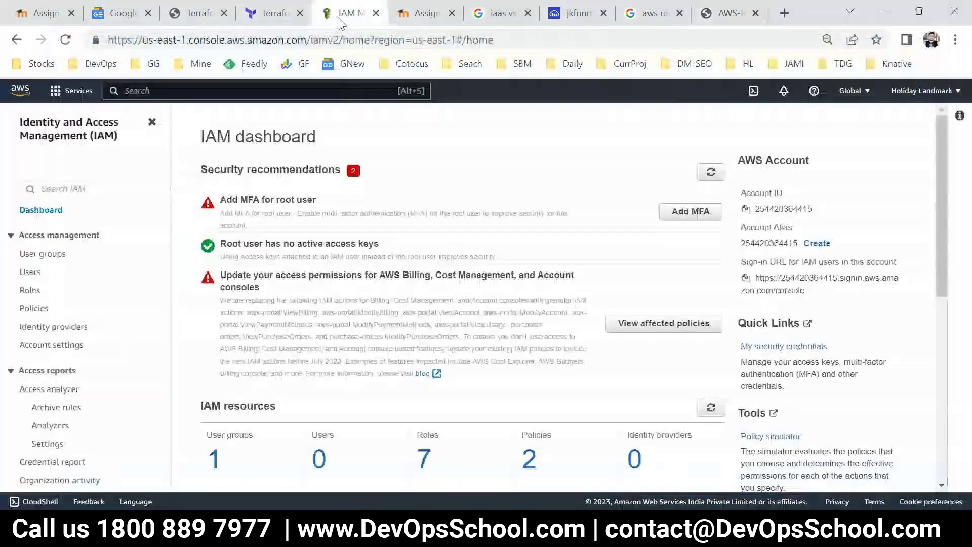
{"action": "left_click", "coordinate": [71, 91]}
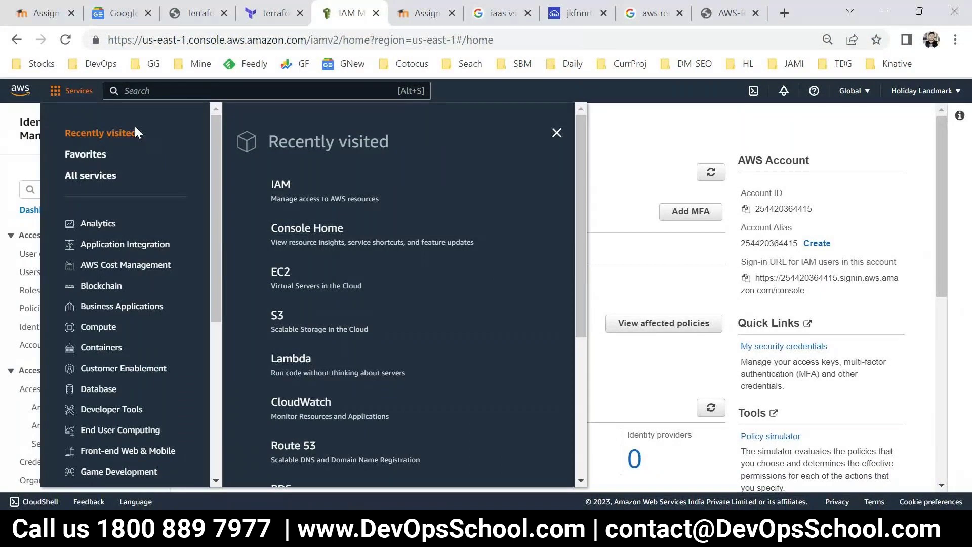
{"action": "left_click", "coordinate": [20, 90]}
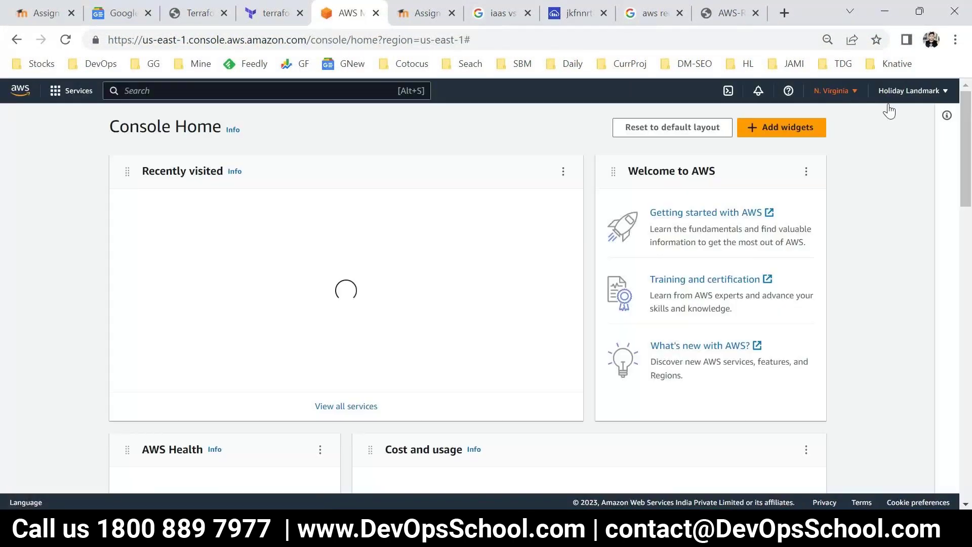
Examine the console's full list of AWS regions, including the regions that are not enabled for the account
{"action": "left_click", "coordinate": [840, 101]}
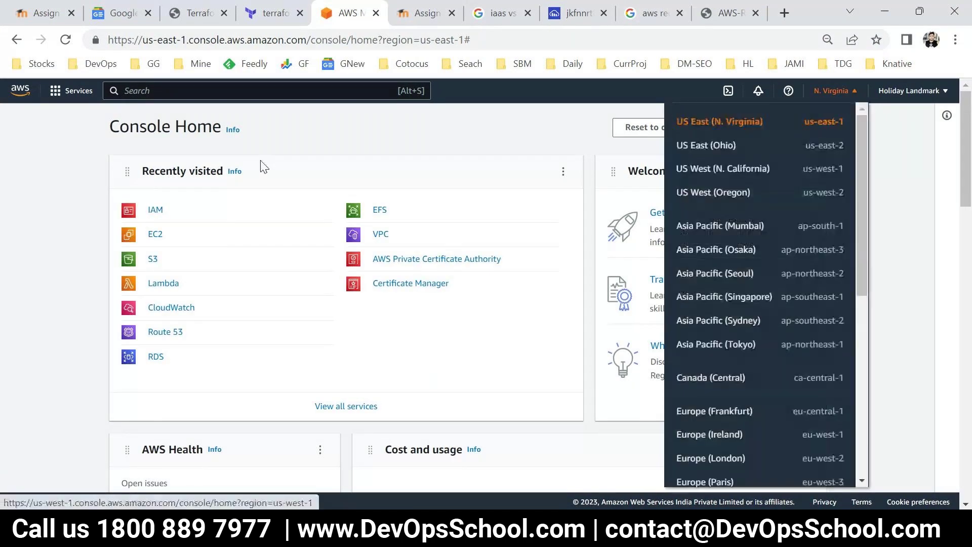
{"action": "scroll", "coordinate": [779, 302], "scroll_direction": "down", "scroll_amount": 7}
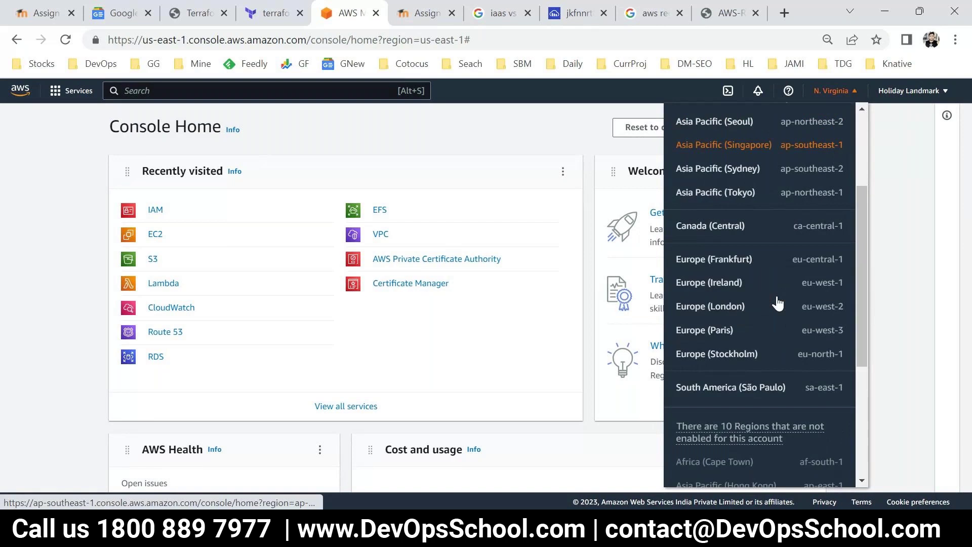
{"action": "scroll", "coordinate": [778, 302], "scroll_direction": "up", "scroll_amount": 7}
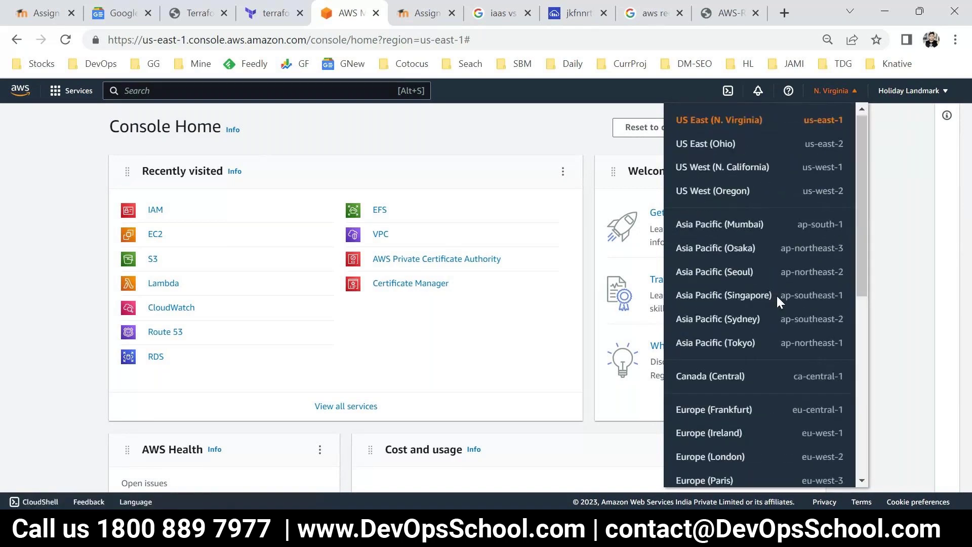
{"action": "scroll", "coordinate": [776, 294], "scroll_direction": "down", "scroll_amount": 8}
{"action": "scroll", "coordinate": [778, 302], "scroll_direction": "up", "scroll_amount": 5}
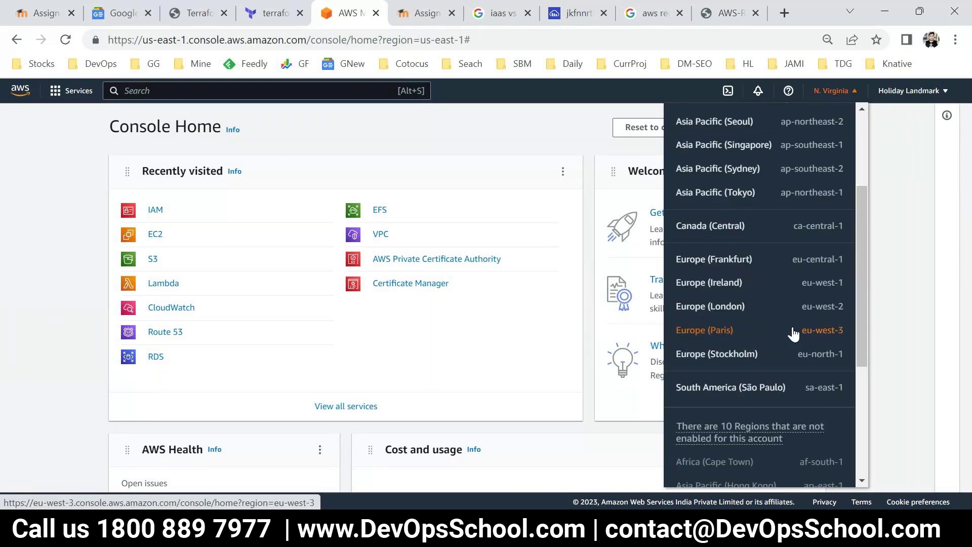
{"action": "scroll", "coordinate": [794, 354], "scroll_direction": "down", "scroll_amount": 2}
{"action": "scroll", "coordinate": [738, 250], "scroll_direction": "up", "scroll_amount": 2}
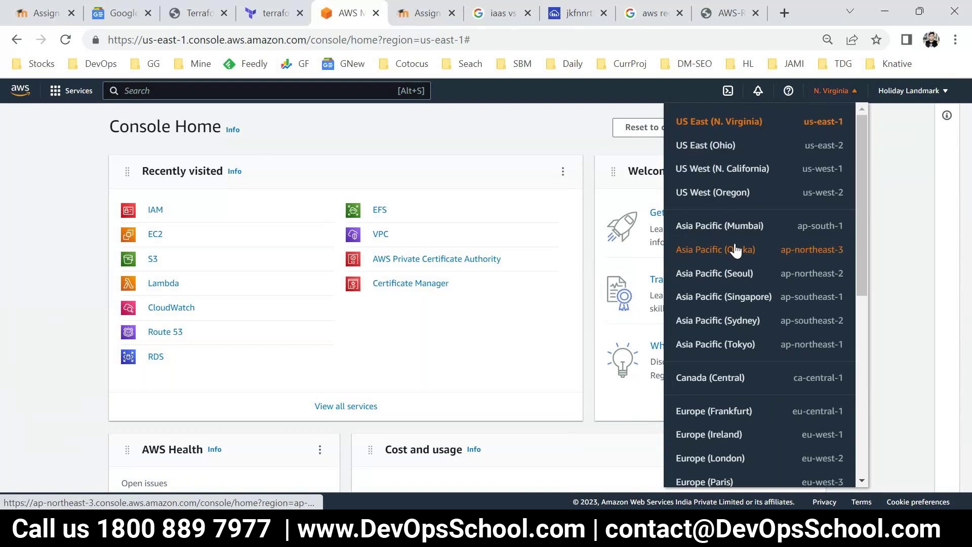
{"action": "scroll", "coordinate": [716, 304], "scroll_direction": "down", "scroll_amount": 2}
{"action": "scroll", "coordinate": [740, 350], "scroll_direction": "down", "scroll_amount": 2}
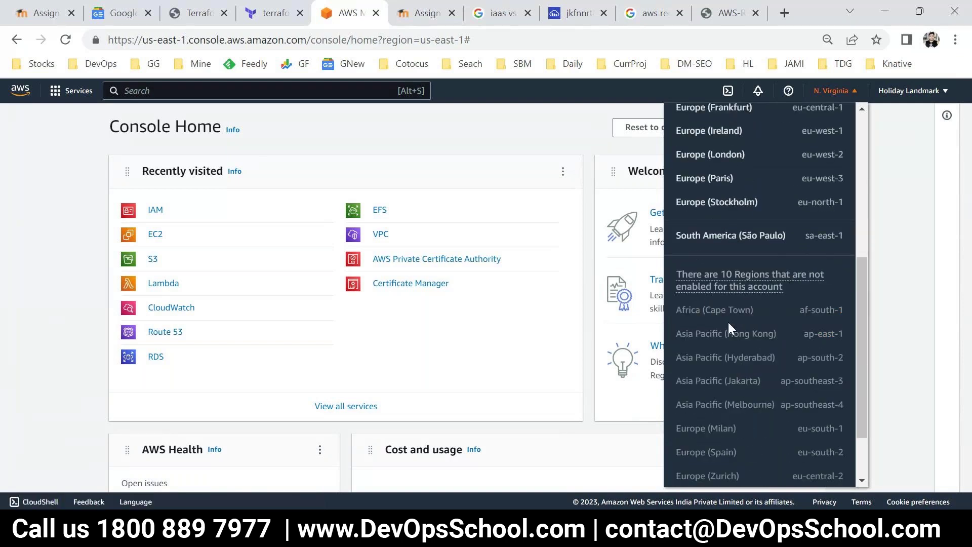
{"action": "scroll", "coordinate": [761, 345], "scroll_direction": "down", "scroll_amount": 2}
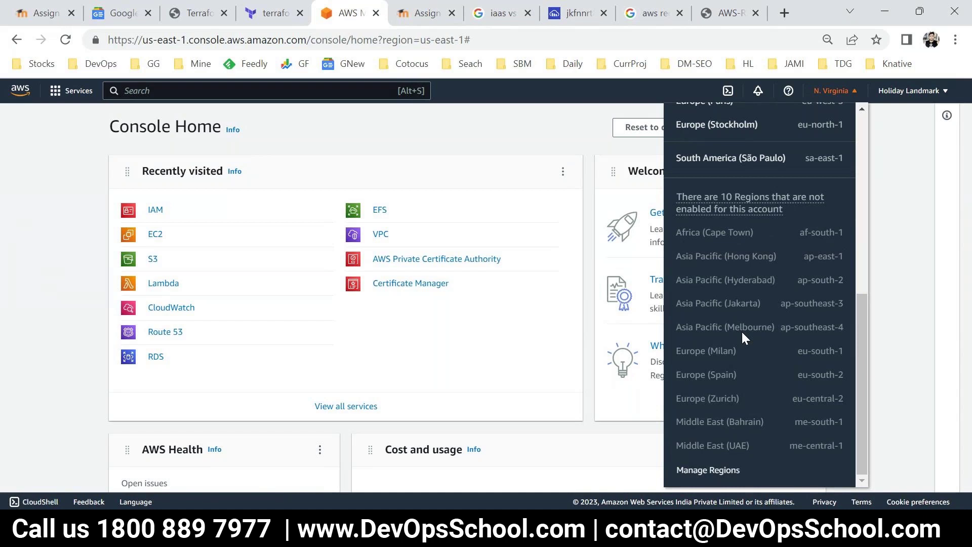
{"action": "scroll", "coordinate": [742, 330], "scroll_direction": "up", "scroll_amount": 8}
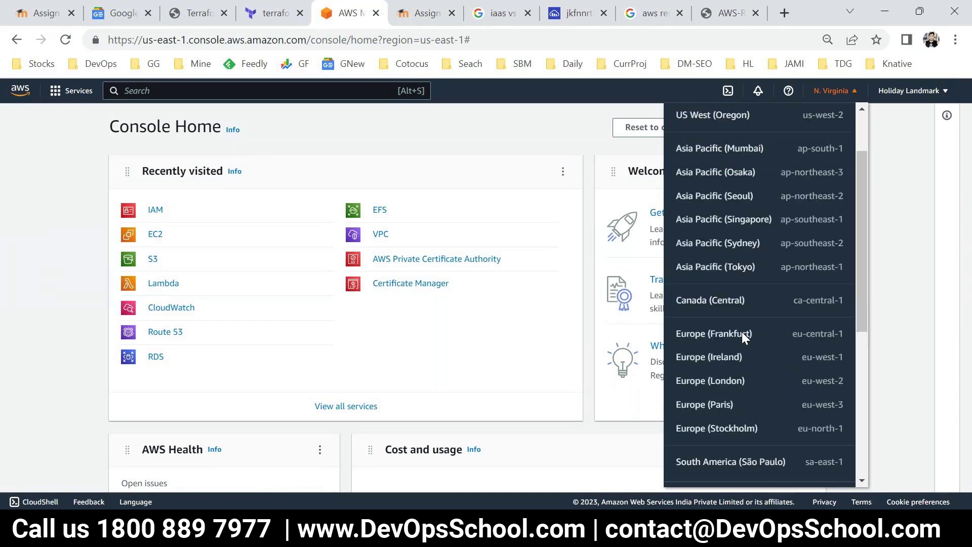
{"action": "scroll", "coordinate": [742, 330], "scroll_direction": "down", "scroll_amount": 5}
In the aws.txt notes in Notepad, add "Availability Zone" indented by two tabs on a new line under "Region" and save the file
{"action": "key", "text": "alt+Tab"}
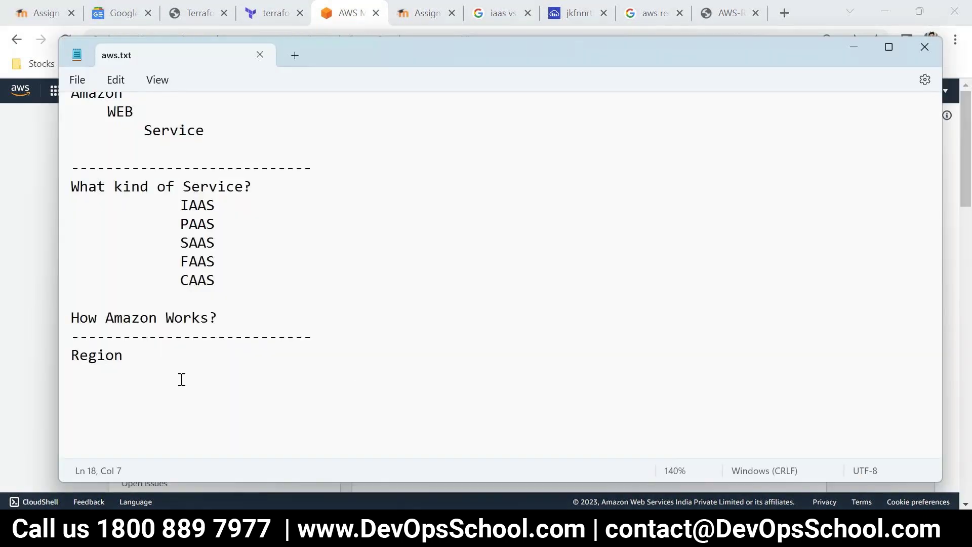
{"action": "left_click_drag", "start_coordinate": [176, 368], "coordinate": [78, 351]}
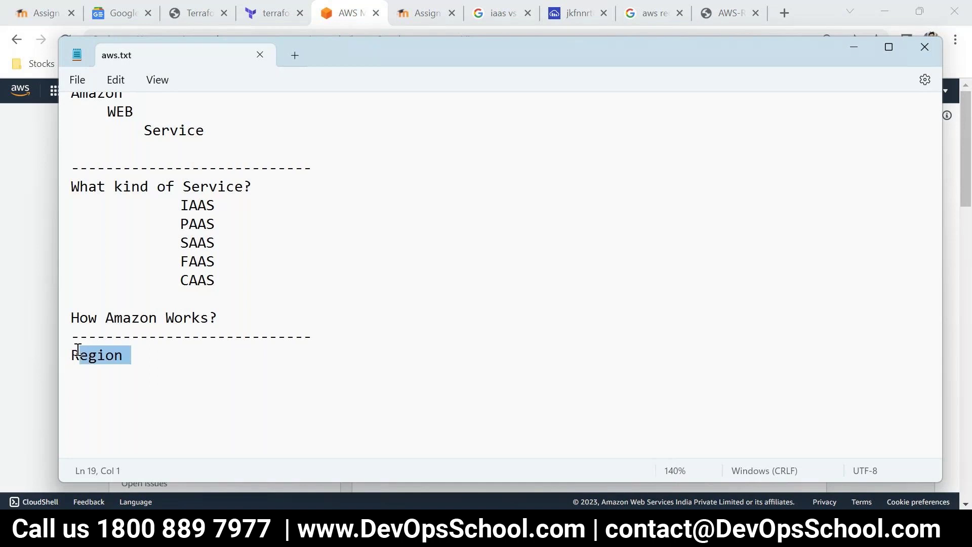
{"action": "double_click", "coordinate": [79, 353]}
{"action": "left_click", "coordinate": [239, 357]}
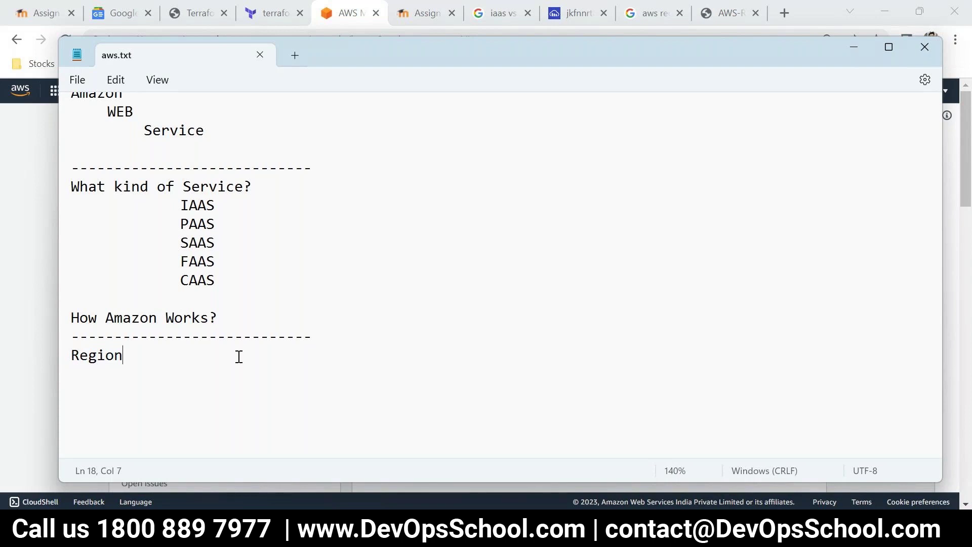
{"action": "key", "text": "Return"}
{"action": "key", "text": "Tab"}
{"action": "key", "text": "Tab"}
{"action": "type", "text": "Availab"}
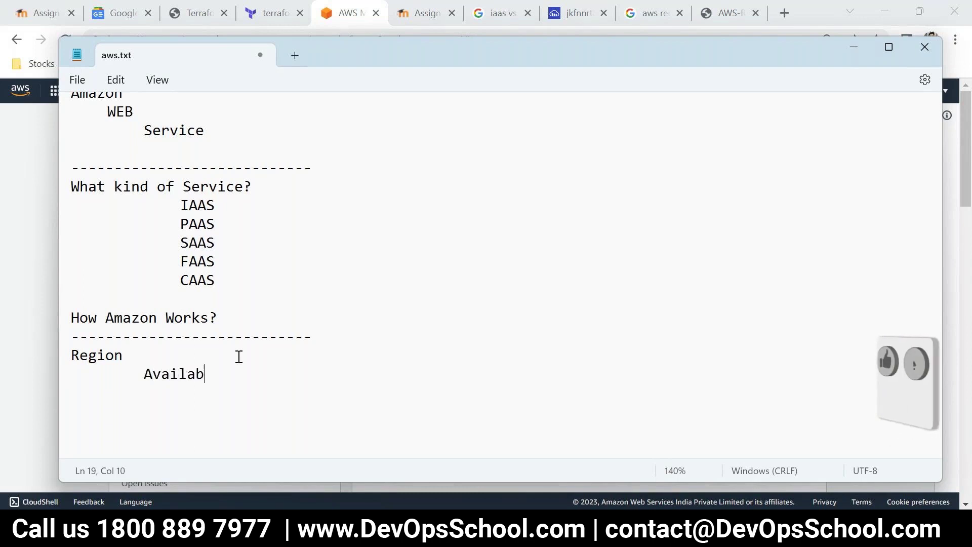
{"action": "type", "text": "ility Zone"}
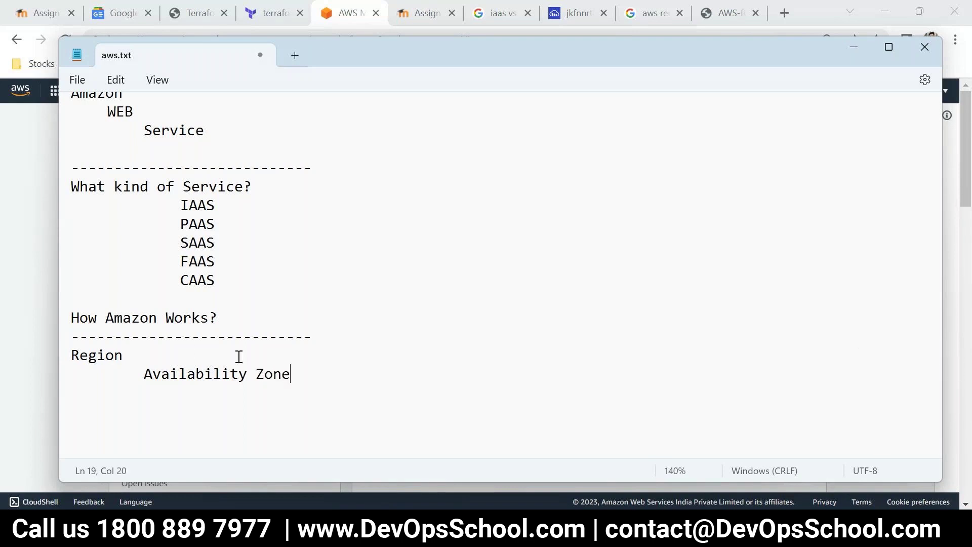
{"action": "key", "text": "ctrl+s"}
Launch Paint by running mspaint
{"action": "key", "text": "super+r"}
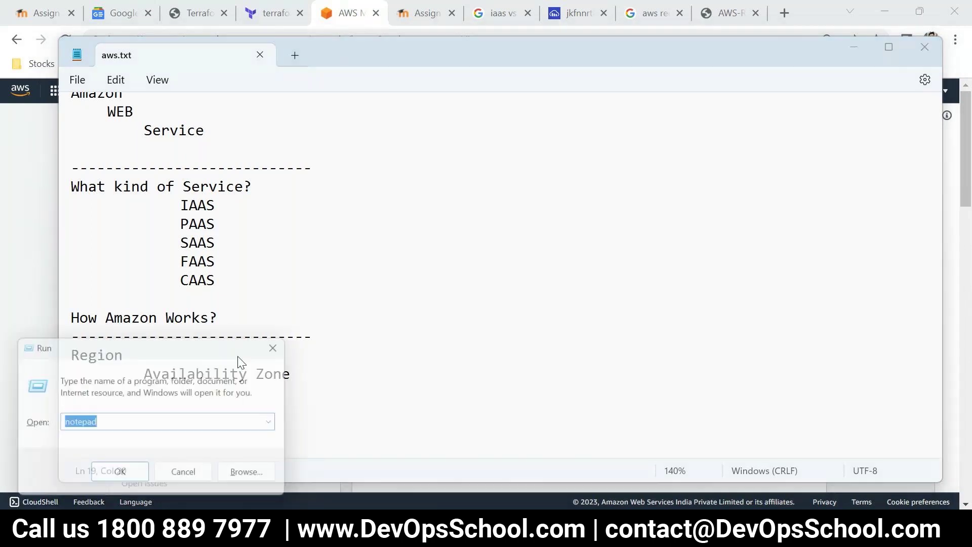
{"action": "type", "text": "mspaint"}
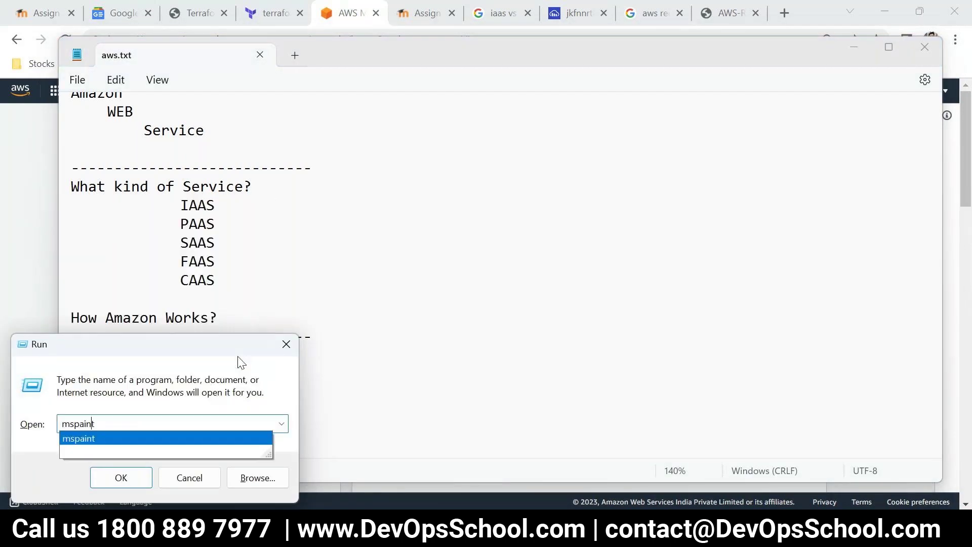
{"action": "key", "text": "Return"}
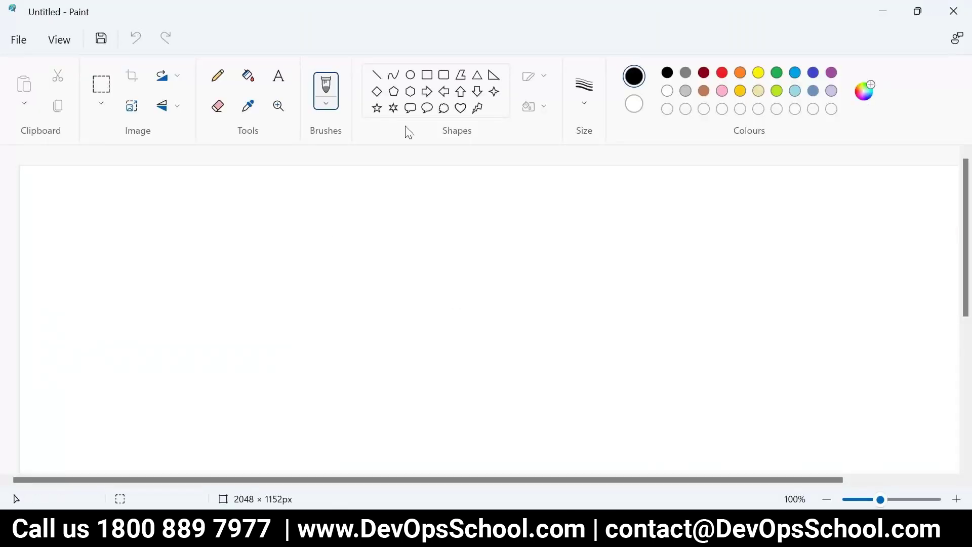
Draw a large black outlined rectangle in the middle of the blank canvas
{"action": "left_click", "coordinate": [426, 77]}
{"action": "left_click_drag", "start_coordinate": [337, 236], "coordinate": [732, 405]}
{"action": "left_click", "coordinate": [250, 334]}
{"action": "left_click", "coordinate": [444, 77]}
{"action": "left_click", "coordinate": [460, 75]}
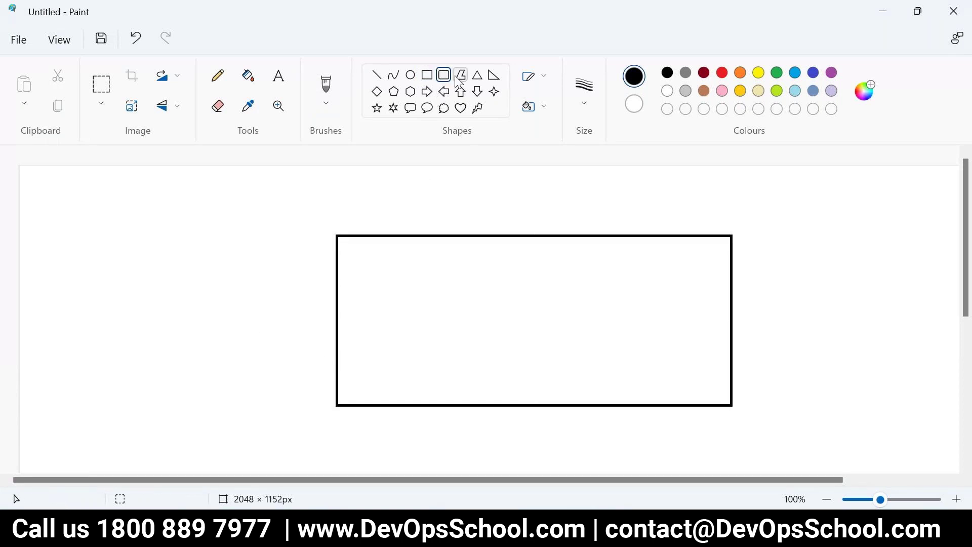
{"action": "left_click_drag", "start_coordinate": [377, 262], "coordinate": [426, 343]}
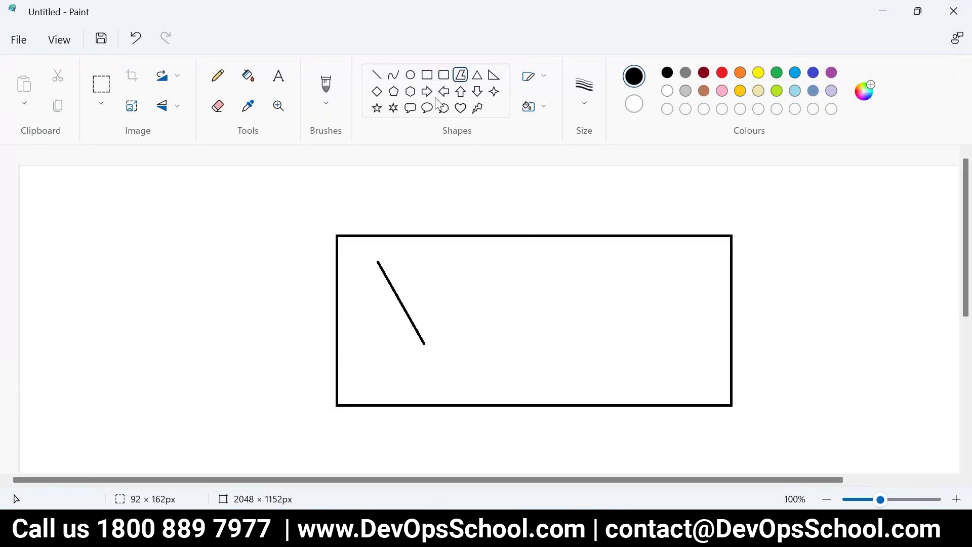
{"action": "key", "text": "ctrl+z"}
Draw a rounded rectangle inside the left part of the large rectangle
{"action": "left_click", "coordinate": [444, 75]}
{"action": "left_click_drag", "start_coordinate": [387, 271], "coordinate": [498, 371]}
{"action": "left_click", "coordinate": [236, 307]}
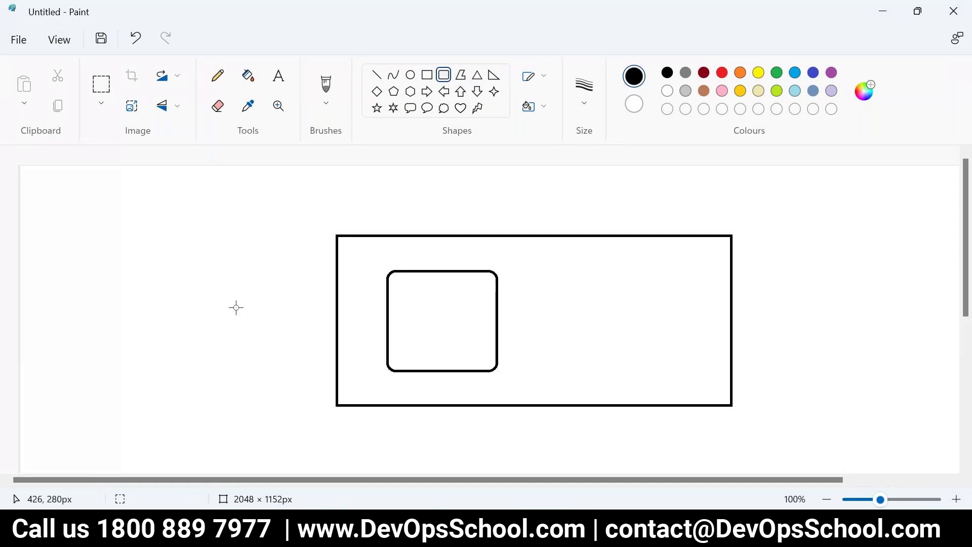
With a thicker pencil, draw a leader line up from the rounded box and handwrite a place name beginning with "white" above it
{"action": "left_click", "coordinate": [218, 76]}
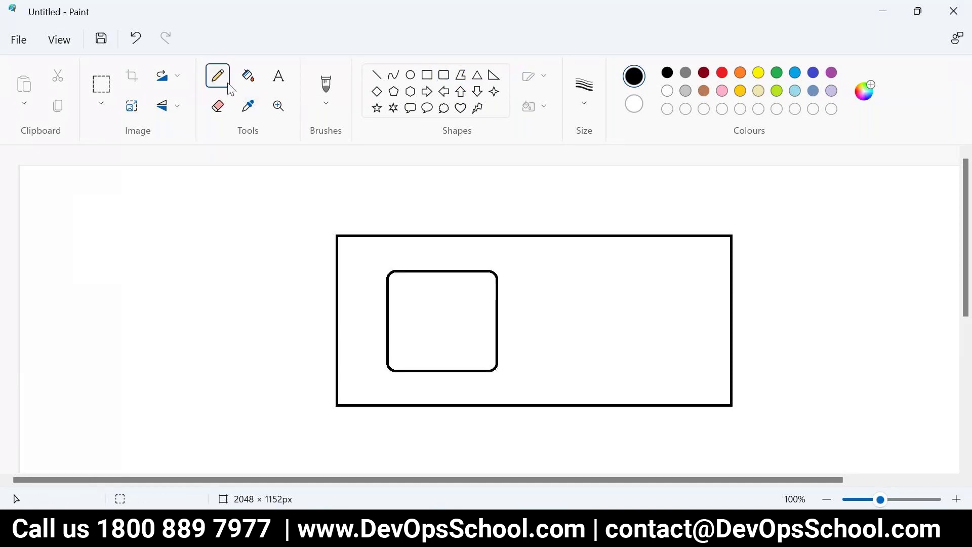
{"action": "left_click", "coordinate": [583, 90]}
{"action": "left_click", "coordinate": [597, 238]}
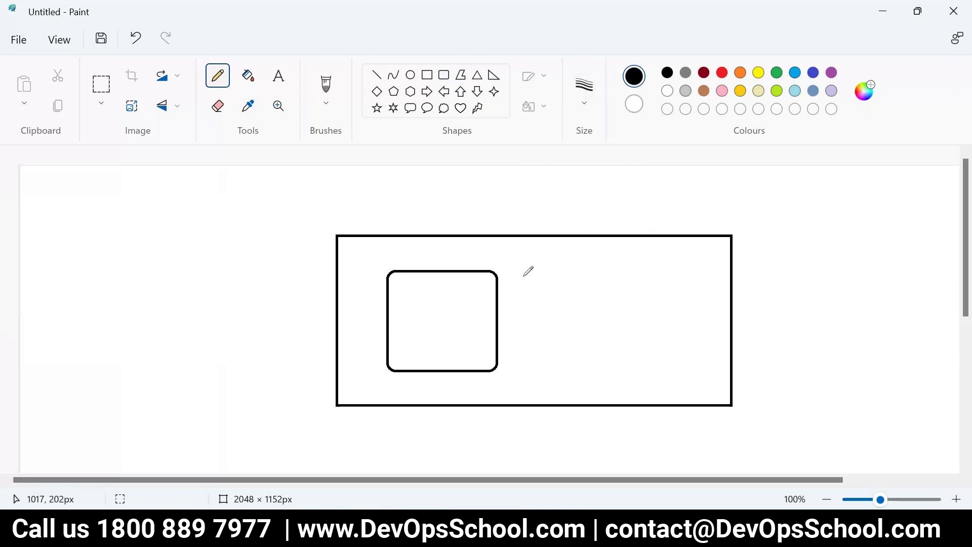
{"action": "mouse_move", "coordinate": [403, 282]}
{"action": "left_mouse_down"}
{"action": "mouse_move", "coordinate": [365, 195]}
{"action": "mouse_move", "coordinate": [381, 178]}
{"action": "mouse_move", "coordinate": [390, 192]}
{"action": "mouse_move", "coordinate": [387, 168]}
{"action": "mouse_move", "coordinate": [400, 187]}
{"action": "mouse_move", "coordinate": [420, 195]}
{"action": "mouse_move", "coordinate": [420, 179]}
{"action": "mouse_move", "coordinate": [435, 191]}
{"action": "left_mouse_up"}
{"action": "left_click", "coordinate": [389, 185]}
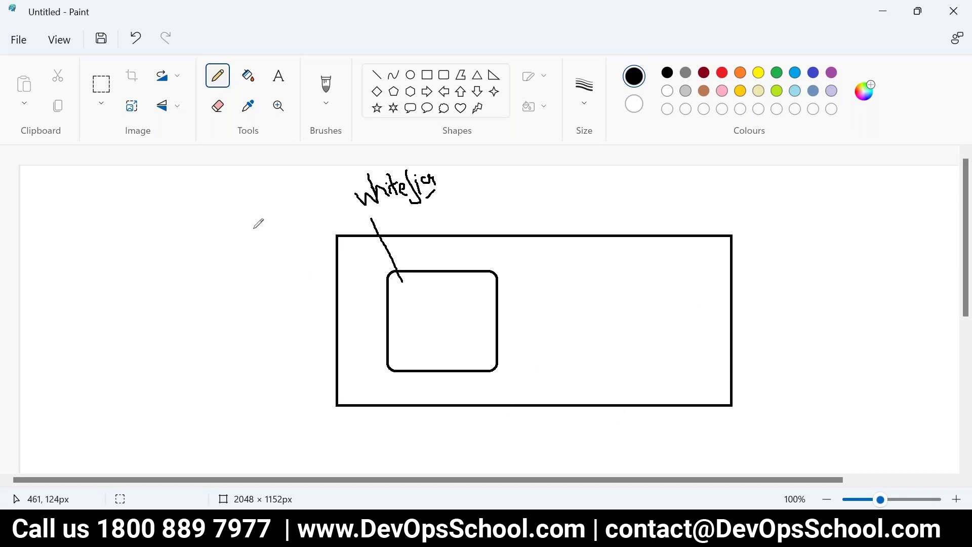
Draw a freehand curved arrow from outside the large rectangle into the rounded box and mark the box with an X
{"action": "mouse_move", "coordinate": [249, 224]}
{"action": "left_mouse_down"}
{"action": "mouse_move", "coordinate": [403, 319]}
{"action": "mouse_move", "coordinate": [382, 328]}
{"action": "left_mouse_up"}
{"action": "left_click_drag", "start_coordinate": [454, 299], "coordinate": [422, 347]}
{"action": "left_click_drag", "start_coordinate": [423, 311], "coordinate": [447, 334]}
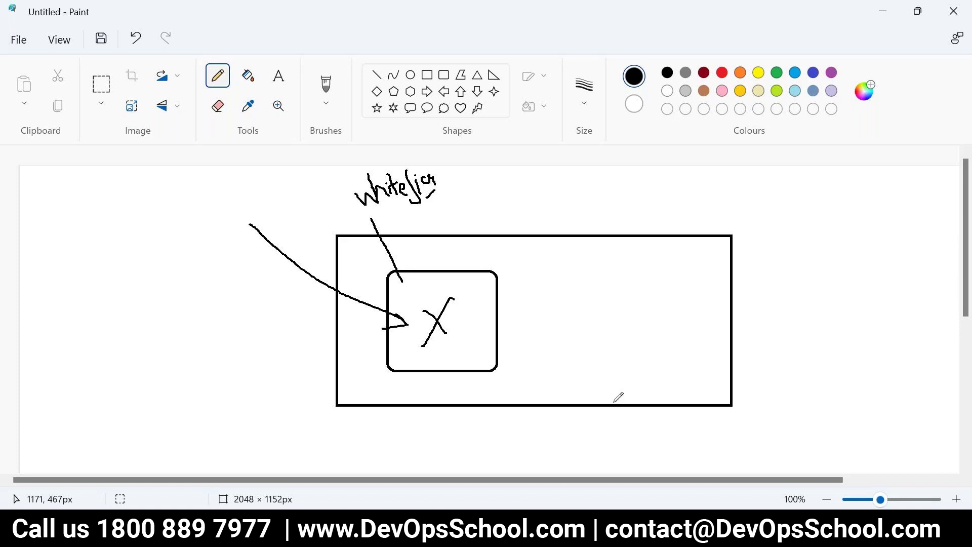
Trace the large rectangle's outline freehand and sketch a second box in its right part, connected to the rounded box by a line
{"action": "mouse_move", "coordinate": [544, 234]}
{"action": "left_mouse_down"}
{"action": "mouse_move", "coordinate": [333, 234]}
{"action": "mouse_move", "coordinate": [340, 389]}
{"action": "mouse_move", "coordinate": [629, 402]}
{"action": "mouse_move", "coordinate": [747, 382]}
{"action": "mouse_move", "coordinate": [723, 209]}
{"action": "mouse_move", "coordinate": [331, 228]}
{"action": "left_mouse_up"}
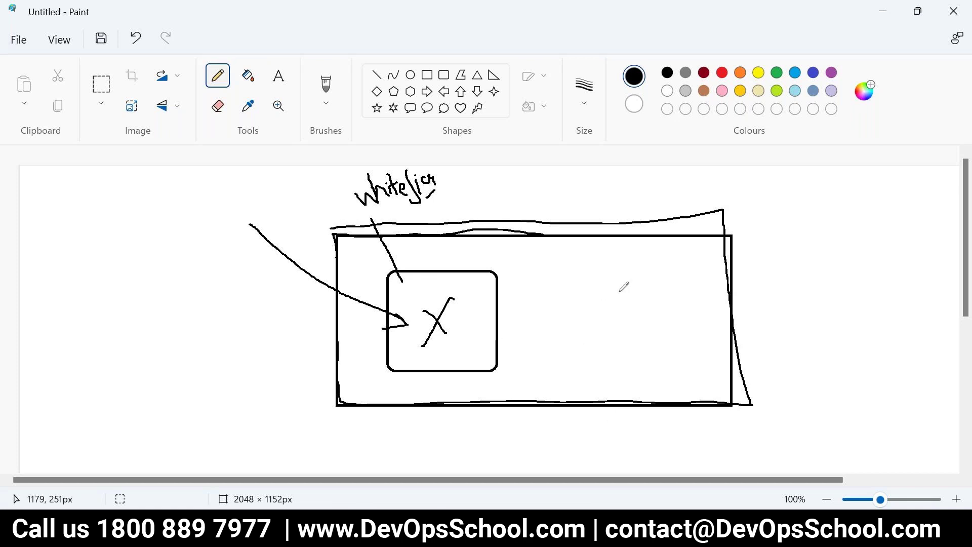
{"action": "mouse_move", "coordinate": [624, 274]}
{"action": "left_mouse_down"}
{"action": "mouse_move", "coordinate": [653, 351]}
{"action": "mouse_move", "coordinate": [708, 353]}
{"action": "mouse_move", "coordinate": [697, 267]}
{"action": "mouse_move", "coordinate": [621, 269]}
{"action": "left_mouse_up"}
{"action": "mouse_move", "coordinate": [498, 314]}
{"action": "left_mouse_down"}
{"action": "mouse_move", "coordinate": [628, 312]}
{"action": "mouse_move", "coordinate": [500, 317]}
{"action": "left_mouse_up"}
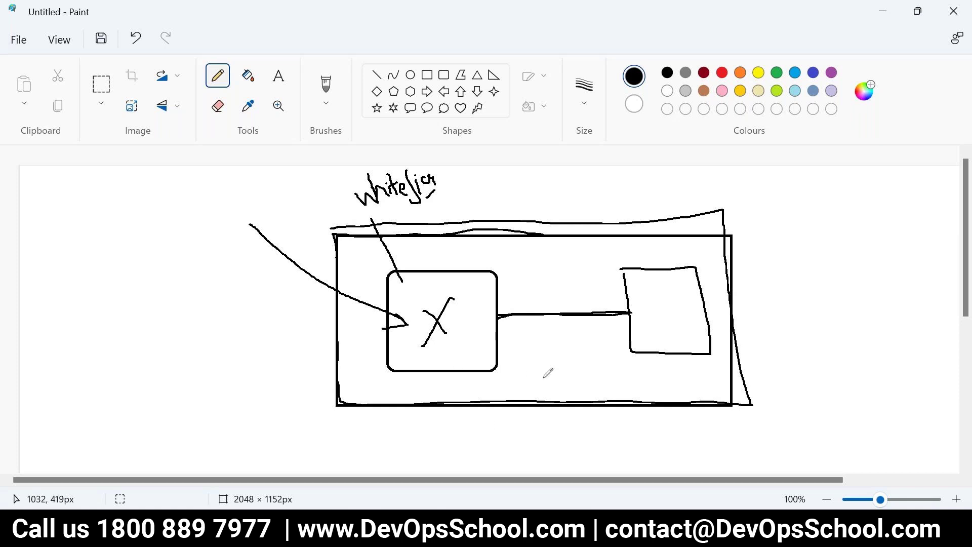
Trace the large rectangle's outline again and add a short black tick on the top edge of each inner box
{"action": "mouse_move", "coordinate": [636, 231]}
{"action": "left_mouse_down"}
{"action": "mouse_move", "coordinate": [450, 225]}
{"action": "mouse_move", "coordinate": [337, 234]}
{"action": "mouse_move", "coordinate": [337, 409]}
{"action": "mouse_move", "coordinate": [645, 417]}
{"action": "mouse_move", "coordinate": [732, 343]}
{"action": "mouse_move", "coordinate": [726, 235]}
{"action": "left_mouse_up"}
{"action": "left_click_drag", "start_coordinate": [447, 280], "coordinate": [439, 255]}
{"action": "left_click_drag", "start_coordinate": [646, 276], "coordinate": [645, 252]}
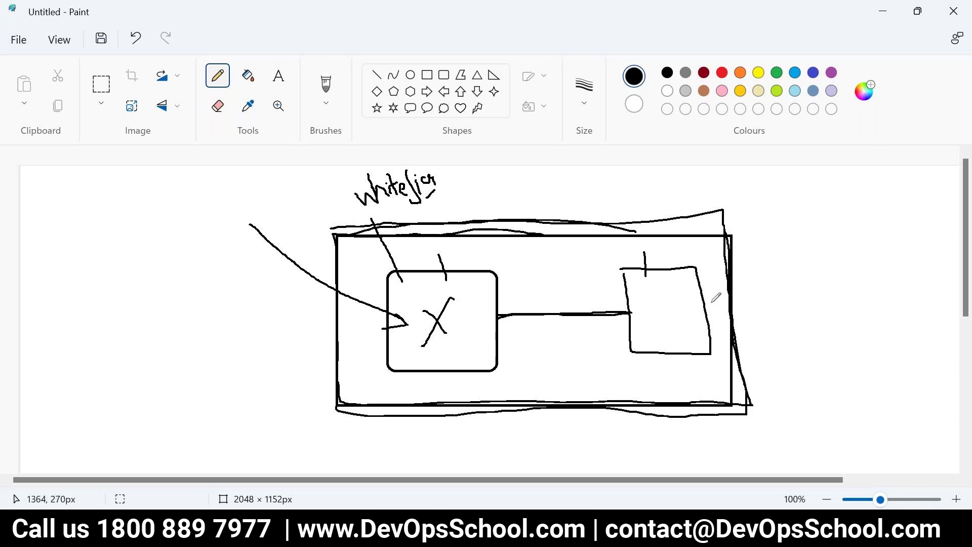
In red, add a tick beside each box's black tick and trace a thick line over the connection between the two boxes
{"action": "left_click", "coordinate": [722, 73]}
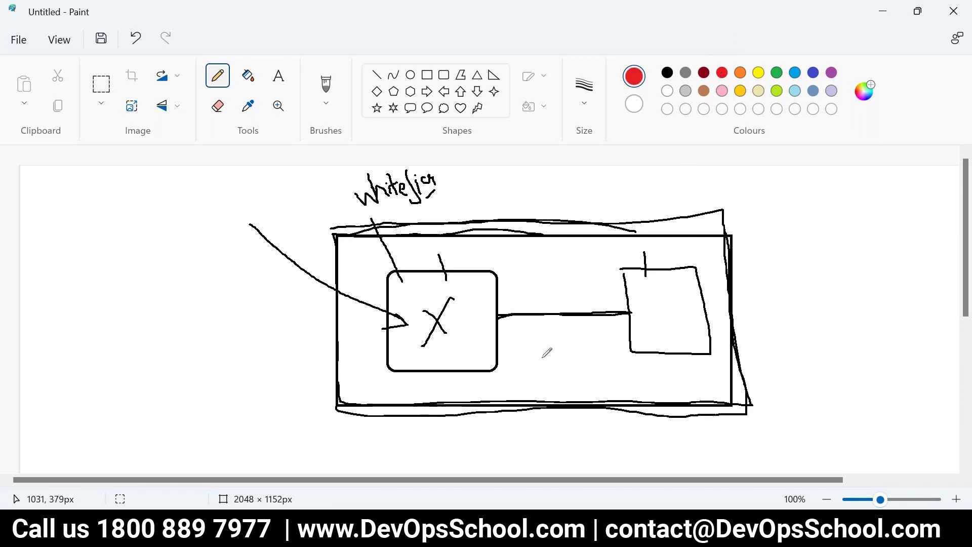
{"action": "left_click_drag", "start_coordinate": [457, 282], "coordinate": [457, 252]}
{"action": "left_click_drag", "start_coordinate": [658, 277], "coordinate": [656, 242]}
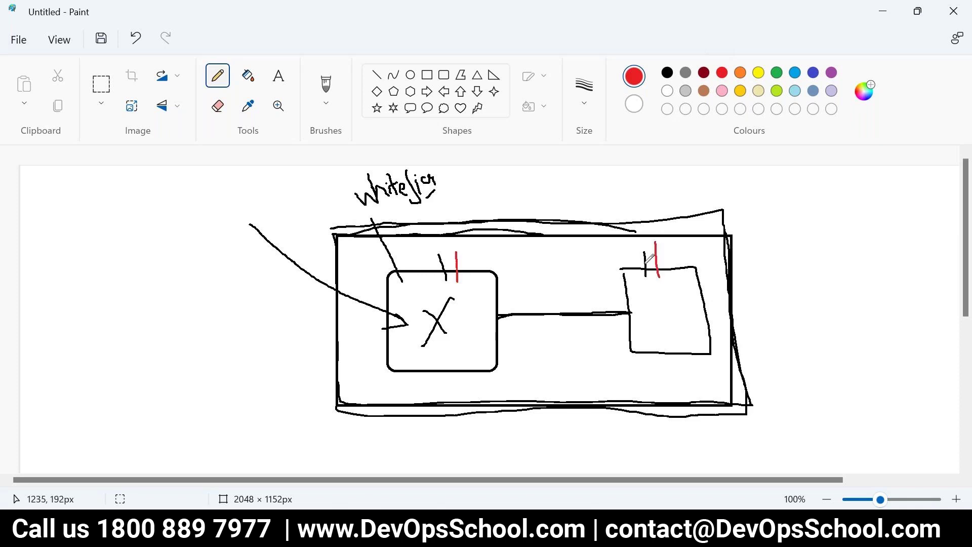
{"action": "mouse_move", "coordinate": [486, 318]}
{"action": "left_mouse_down"}
{"action": "mouse_move", "coordinate": [659, 316]}
{"action": "mouse_move", "coordinate": [484, 318]}
{"action": "mouse_move", "coordinate": [647, 315]}
{"action": "mouse_move", "coordinate": [523, 322]}
{"action": "left_mouse_up"}
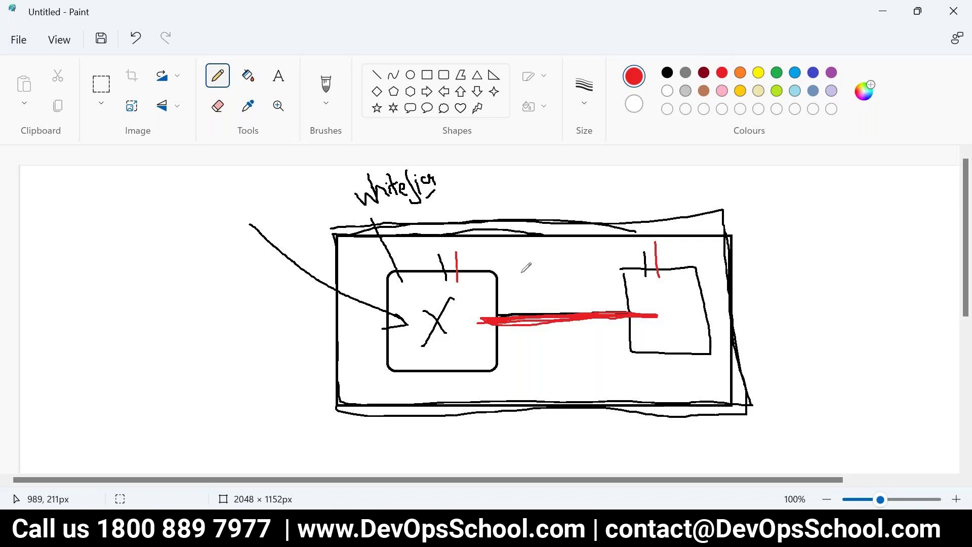
Sketch a small green rectangle inside the rounded box, beside the X
{"action": "left_click", "coordinate": [778, 74]}
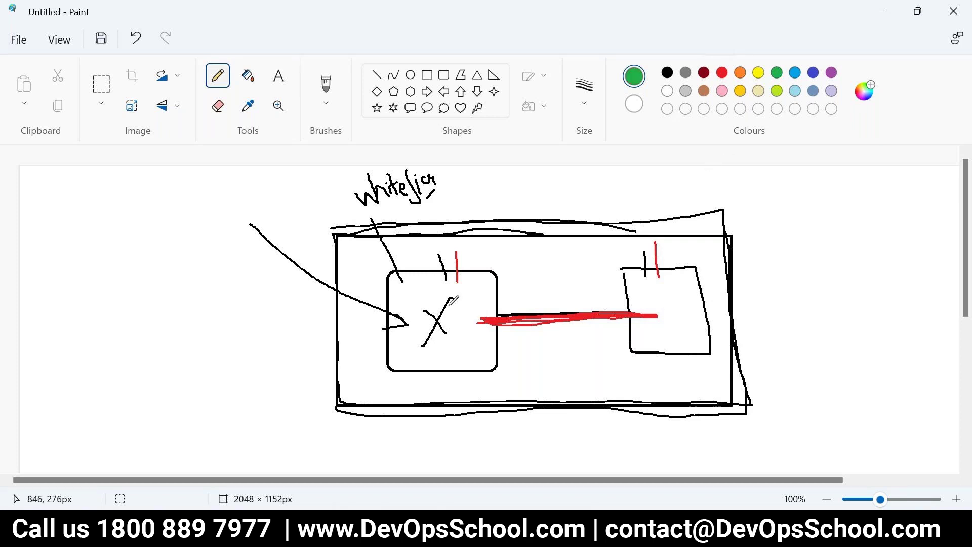
{"action": "mouse_move", "coordinate": [453, 303]}
{"action": "left_mouse_down"}
{"action": "mouse_move", "coordinate": [448, 340]}
{"action": "mouse_move", "coordinate": [478, 341]}
{"action": "mouse_move", "coordinate": [465, 301]}
{"action": "mouse_move", "coordinate": [474, 340]}
{"action": "left_mouse_up"}
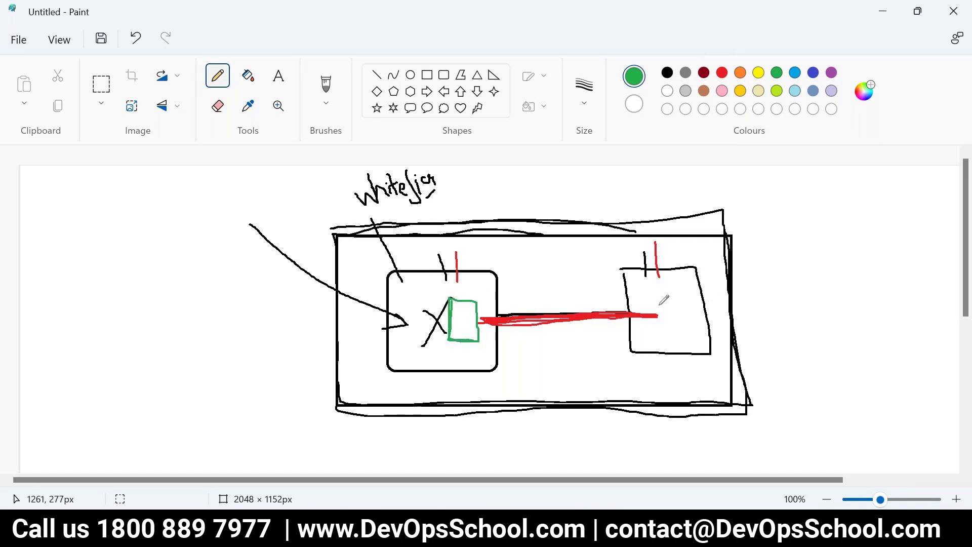
Sketch a small green box inside the second data centre, and join both green boxes by lines to a small figure above the large rectangle
{"action": "mouse_move", "coordinate": [659, 294]}
{"action": "left_mouse_down"}
{"action": "mouse_move", "coordinate": [662, 324]}
{"action": "mouse_move", "coordinate": [687, 311]}
{"action": "mouse_move", "coordinate": [656, 295]}
{"action": "left_mouse_up"}
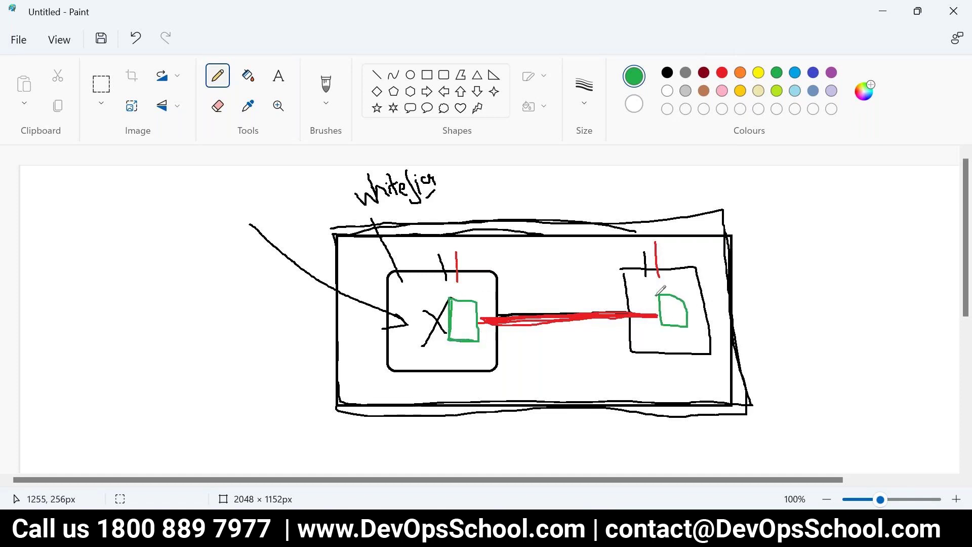
{"action": "left_click_drag", "start_coordinate": [465, 307], "coordinate": [540, 256]}
{"action": "mouse_move", "coordinate": [663, 303]}
{"action": "left_mouse_down"}
{"action": "mouse_move", "coordinate": [547, 252]}
{"action": "mouse_move", "coordinate": [535, 190]}
{"action": "left_mouse_up"}
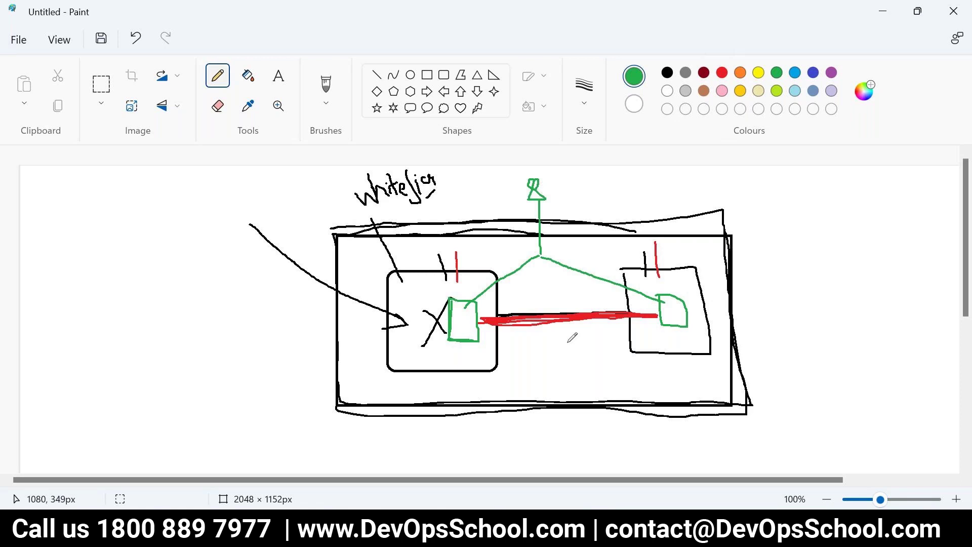
In red, cross out the rounded box with a large X and draw a check mark on the other box's green box
{"action": "left_click", "coordinate": [725, 72]}
{"action": "left_click_drag", "start_coordinate": [507, 264], "coordinate": [417, 389]}
{"action": "left_click_drag", "start_coordinate": [455, 259], "coordinate": [514, 364]}
{"action": "left_click_drag", "start_coordinate": [665, 309], "coordinate": [691, 272]}
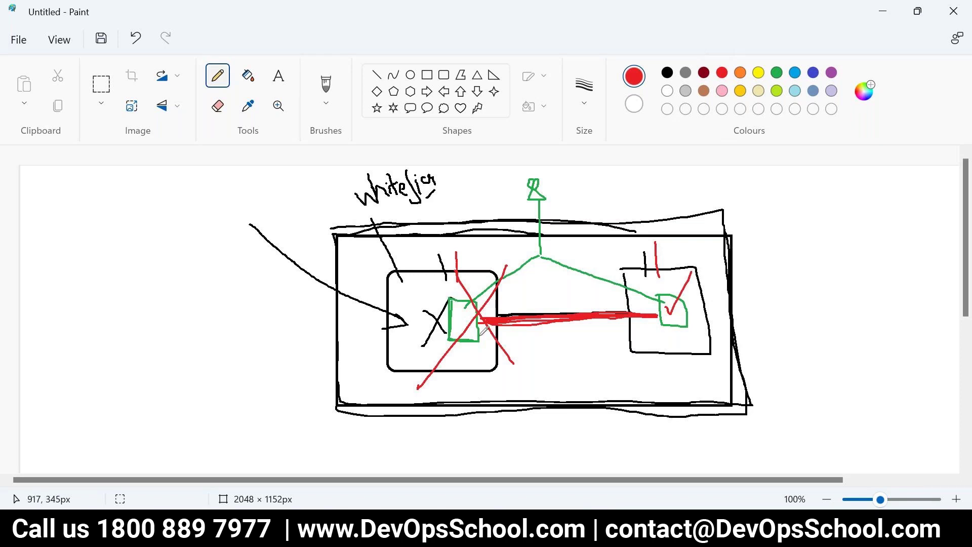
Switch to Chrome and search Google for "aws regions and availability zones" in a new tab
{"action": "mouse_move", "coordinate": [329, 537]}
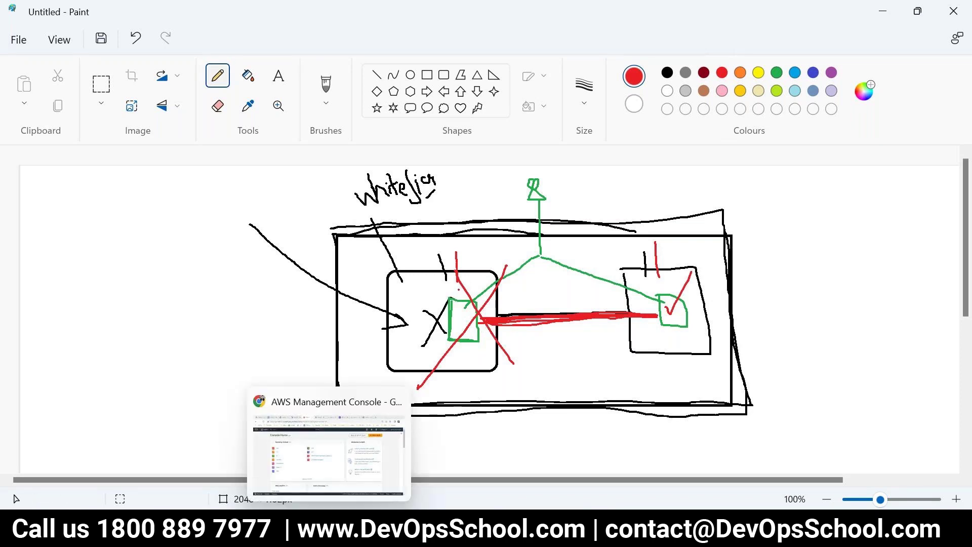
{"action": "left_click", "coordinate": [329, 456]}
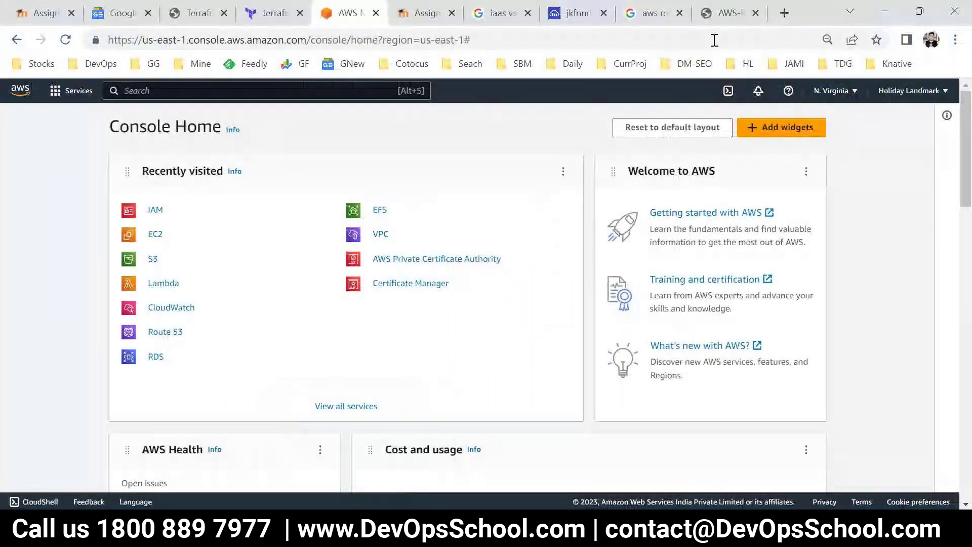
{"action": "left_click", "coordinate": [784, 13]}
{"action": "type", "text": "z"}
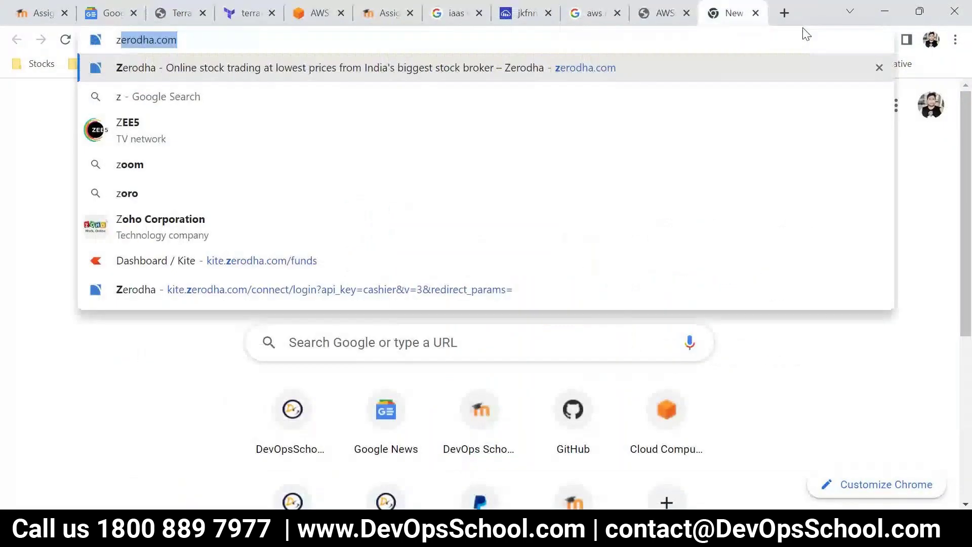
{"action": "key", "text": "ctrl+a"}
{"action": "type", "text": "a"}
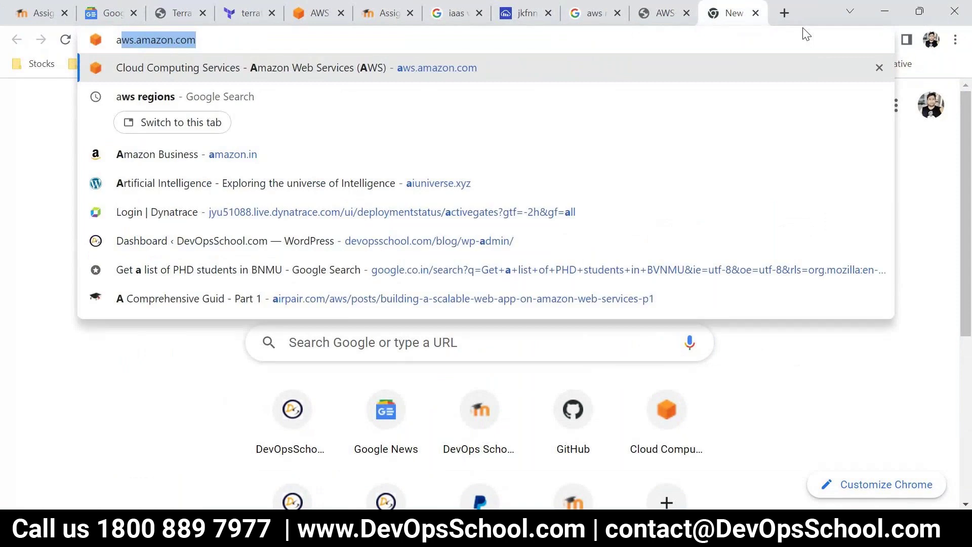
{"action": "type", "text": "ws regio"}
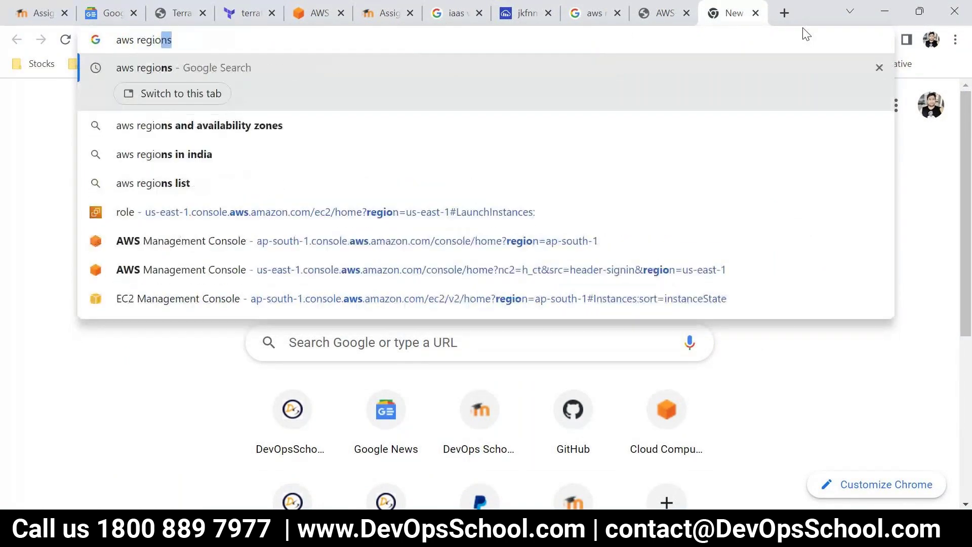
{"action": "key", "text": "Down"}
{"action": "key", "text": "Down"}
{"action": "key", "text": "Up"}
{"action": "key", "text": "Return"}
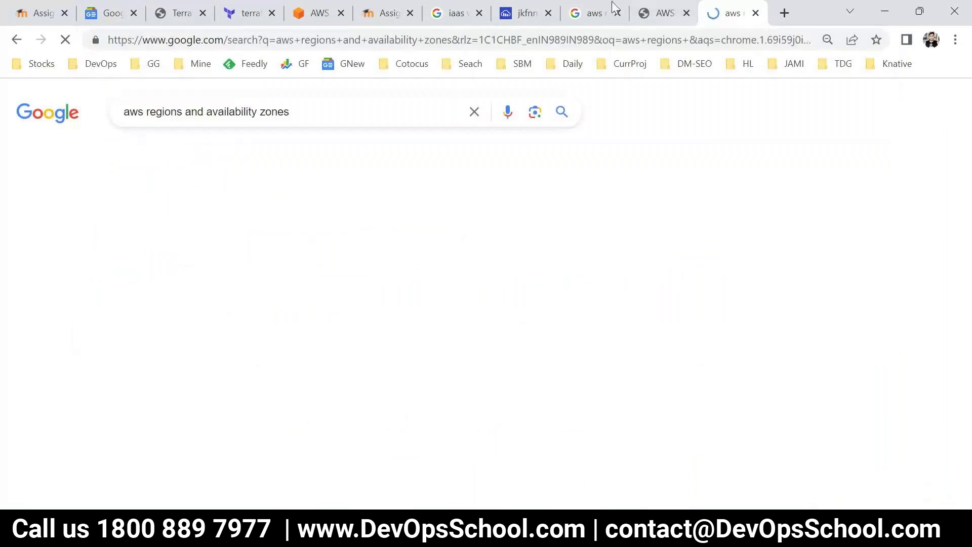
Show the image results and open TechTarget's "Availability zones vs. regions" diagram in its own tab to view it
{"action": "left_click", "coordinate": [195, 154]}
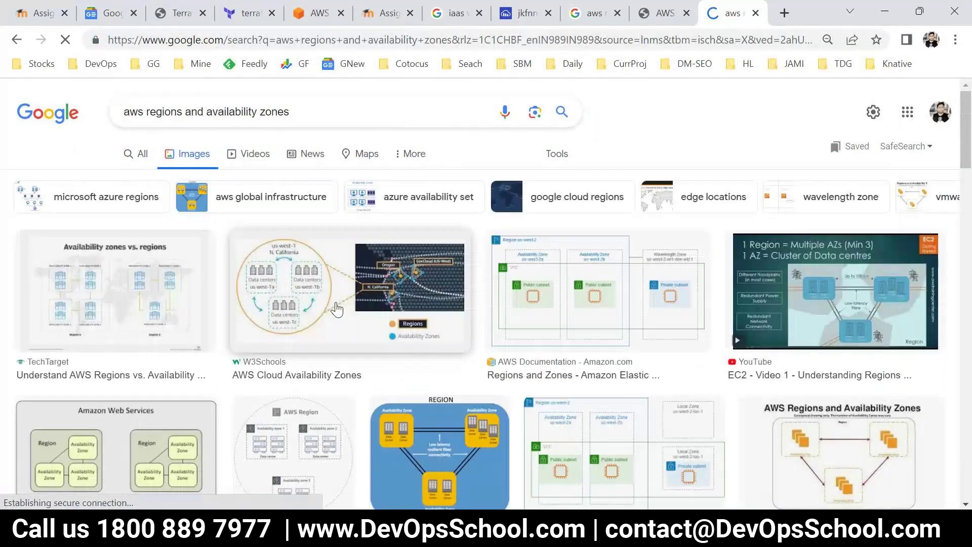
{"action": "left_click", "coordinate": [134, 310]}
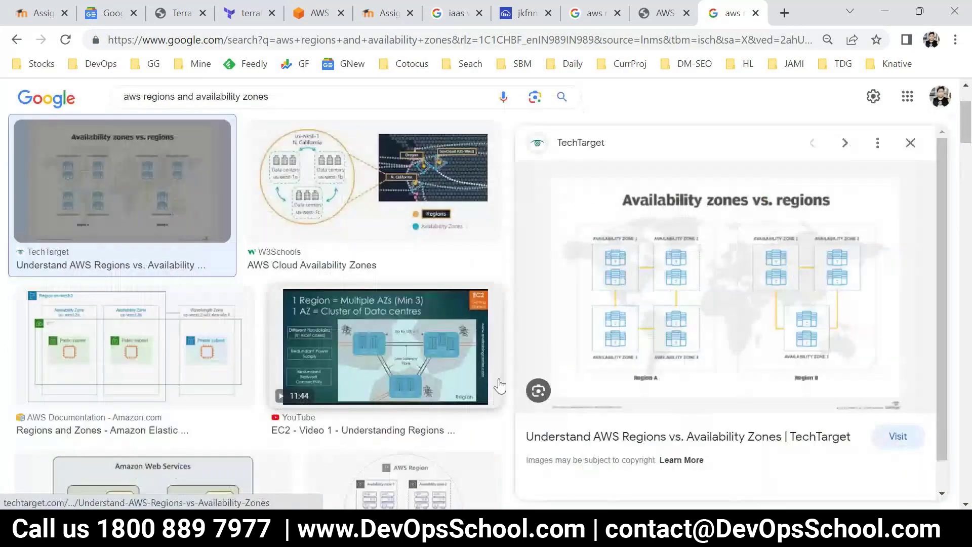
{"action": "right_click", "coordinate": [724, 277]}
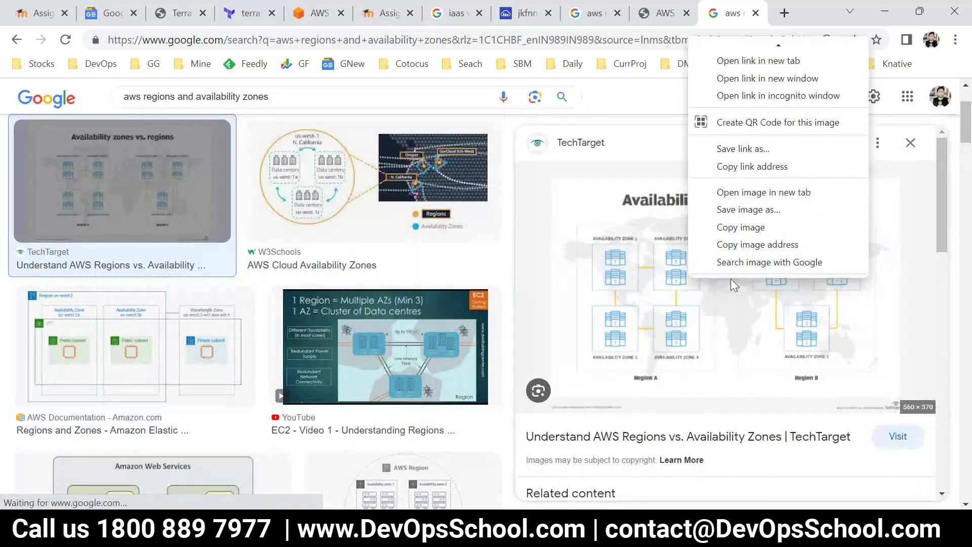
{"action": "left_click", "coordinate": [759, 193]}
{"action": "key", "text": "ctrl+Tab"}
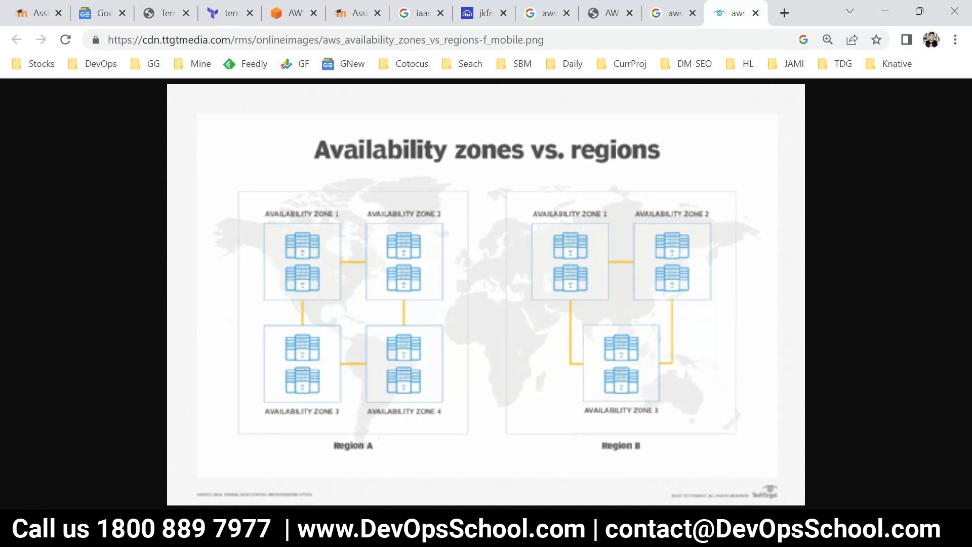
Switch to aws.txt in Notepad and add the heading "How to get started?" with a dashed underline below the Availability Zone line
{"action": "mouse_move", "coordinate": [517, 507]}
{"action": "left_click", "coordinate": [577, 446]}
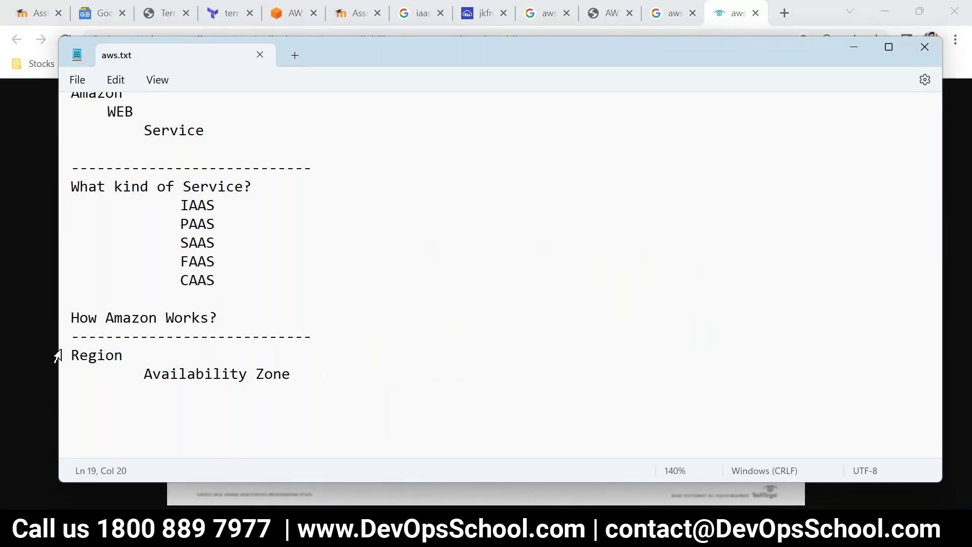
{"action": "left_click_drag", "start_coordinate": [136, 354], "coordinate": [13, 175]}
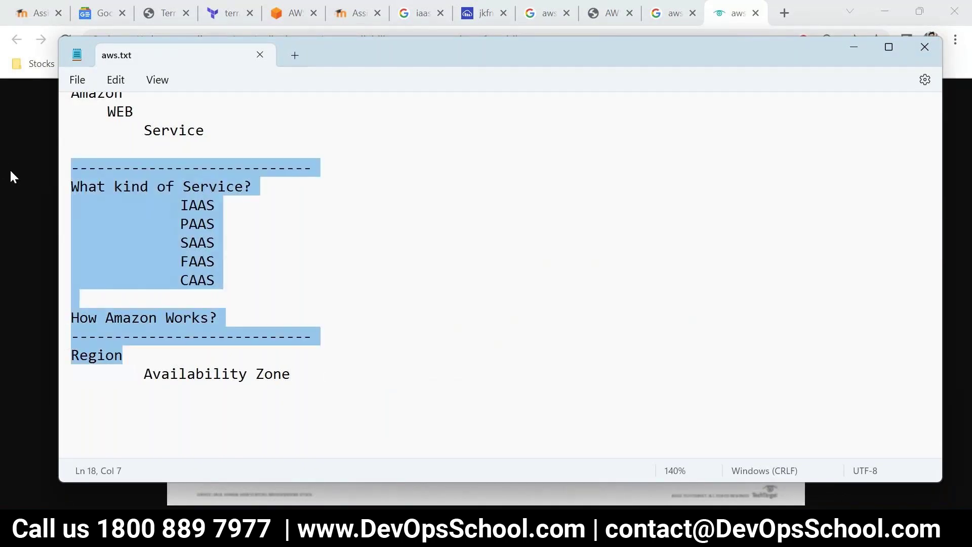
{"action": "left_click", "coordinate": [380, 380]}
{"action": "key", "text": "Return"}
{"action": "key", "text": "Return"}
{"action": "type", "text": "How to get s"}
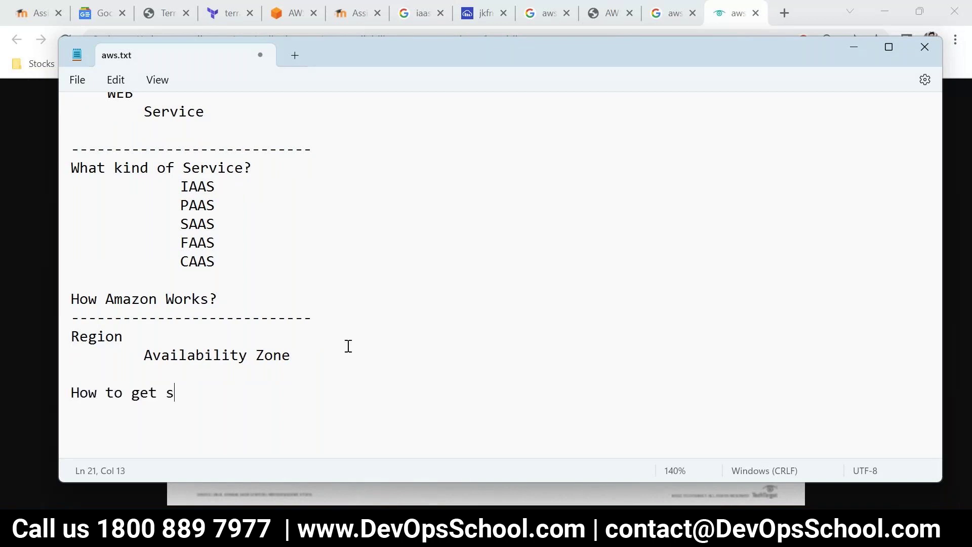
{"action": "type", "text": "tr"}
{"action": "key", "text": "BackSpace"}
{"action": "type", "text": "arted?"}
{"action": "key", "text": "Return"}
{"action": "type", "text": "-"}
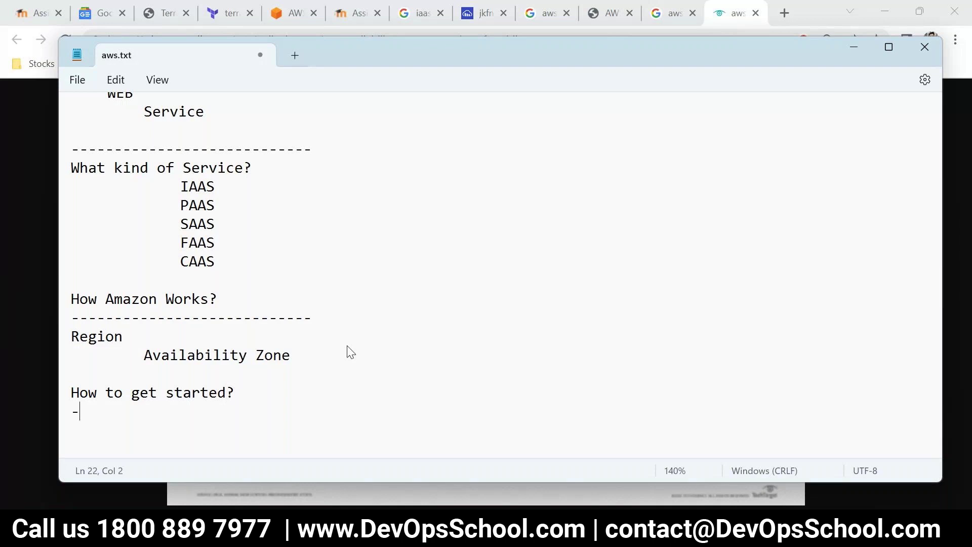
{"action": "type", "text": "------------------------"}
Add a run of blank lines below the dashed underline and save aws.txt
{"action": "key", "text": "Return"}
{"action": "key", "text": "Return"}
{"action": "key", "text": "Return"}
{"action": "key", "text": "Return"}
{"action": "key", "text": "Return"}
{"action": "key", "text": "Return"}
{"action": "key", "text": "Return"}
{"action": "key", "text": "Return"}
{"action": "key", "text": "Return"}
{"action": "key", "text": "Return"}
{"action": "key", "text": "Return"}
{"action": "key", "text": "Return"}
{"action": "key", "text": "Return"}
{"action": "key", "text": "Return"}
{"action": "key", "text": "ctrl+s"}
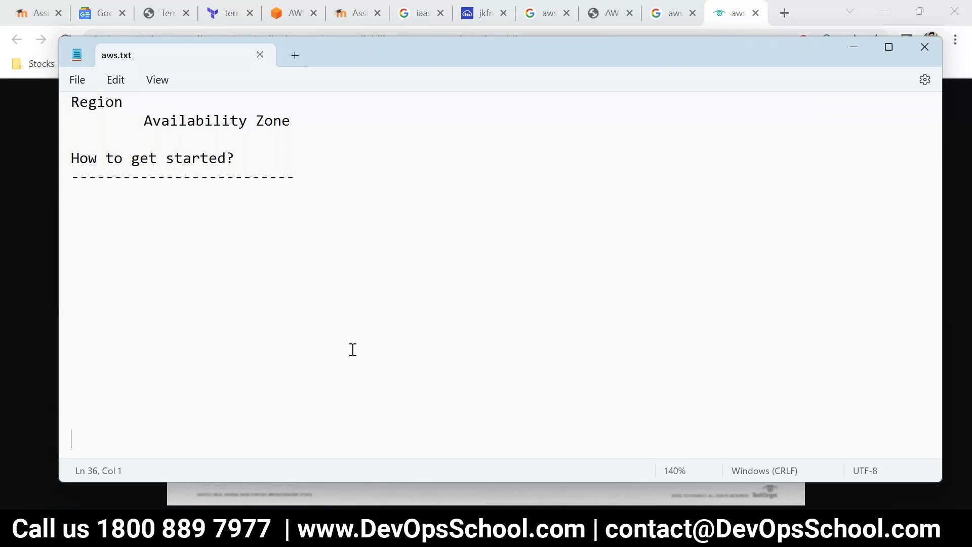
Switch to Chrome, open aws.amazon.com in a new tab and look through the home page down to its solutions section
{"action": "left_click", "coordinate": [793, 17]}
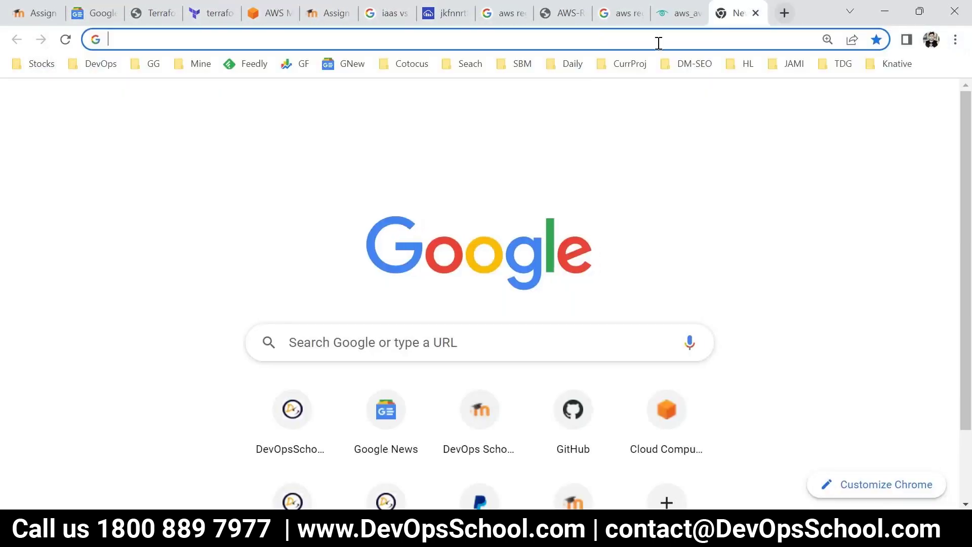
{"action": "type", "text": "aws"}
{"action": "key", "text": "Return"}
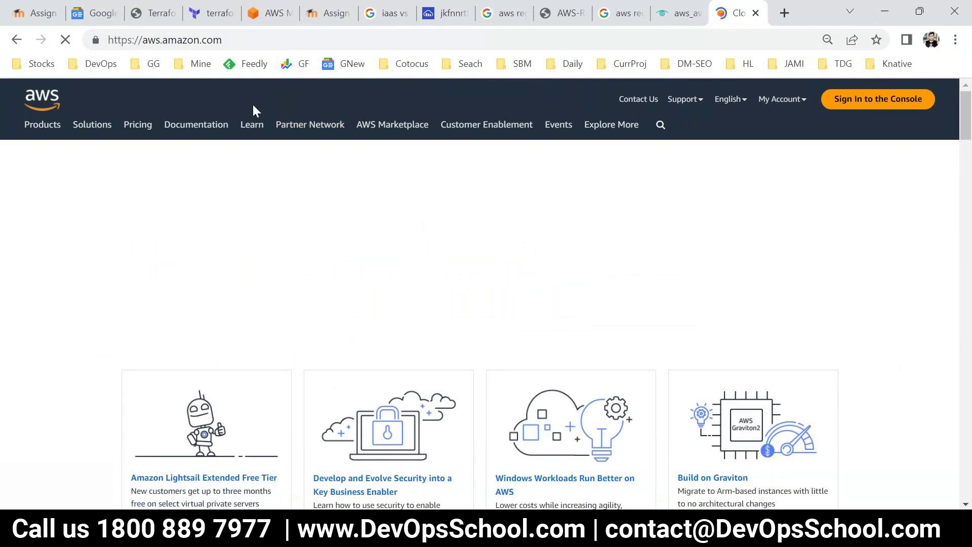
{"action": "scroll", "coordinate": [382, 318], "scroll_direction": "down", "scroll_amount": 1}
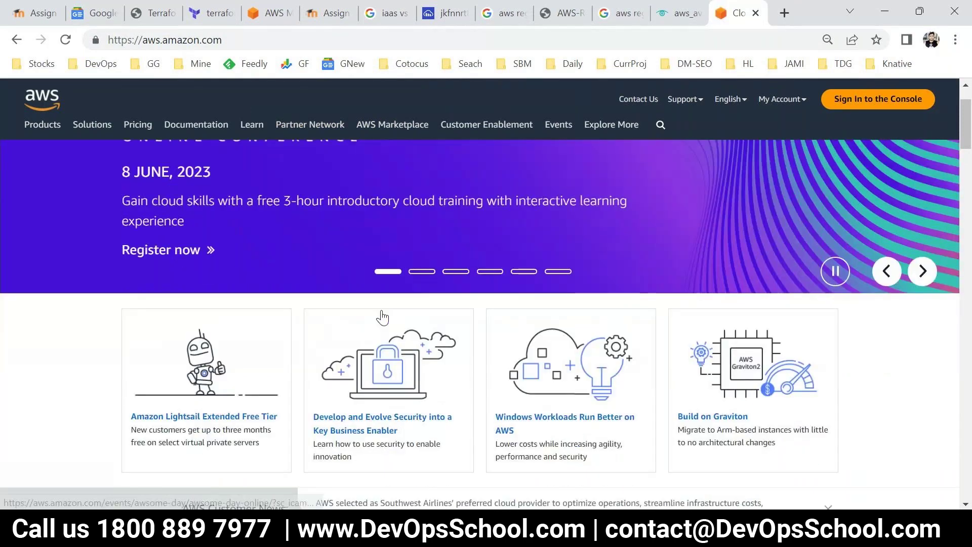
{"action": "scroll", "coordinate": [382, 317], "scroll_direction": "up", "scroll_amount": 1}
{"action": "scroll", "coordinate": [382, 317], "scroll_direction": "down", "scroll_amount": 7}
{"action": "scroll", "coordinate": [326, 379], "scroll_direction": "down", "scroll_amount": 1}
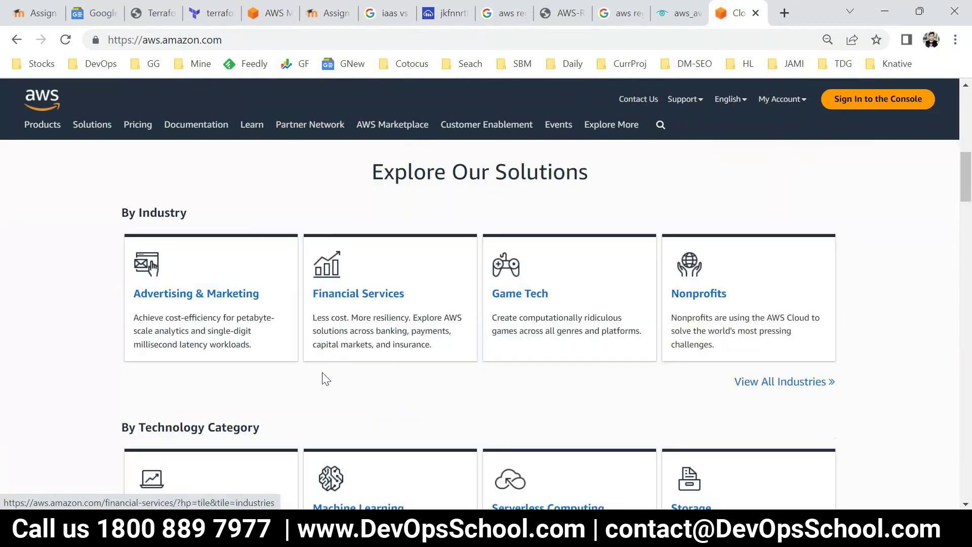
{"action": "scroll", "coordinate": [325, 379], "scroll_direction": "down", "scroll_amount": 2}
{"action": "scroll", "coordinate": [325, 379], "scroll_direction": "up", "scroll_amount": 4}
Search Google for "aws free tier" and open the AWS Free Tier page from the results
{"action": "left_click", "coordinate": [195, 40]}
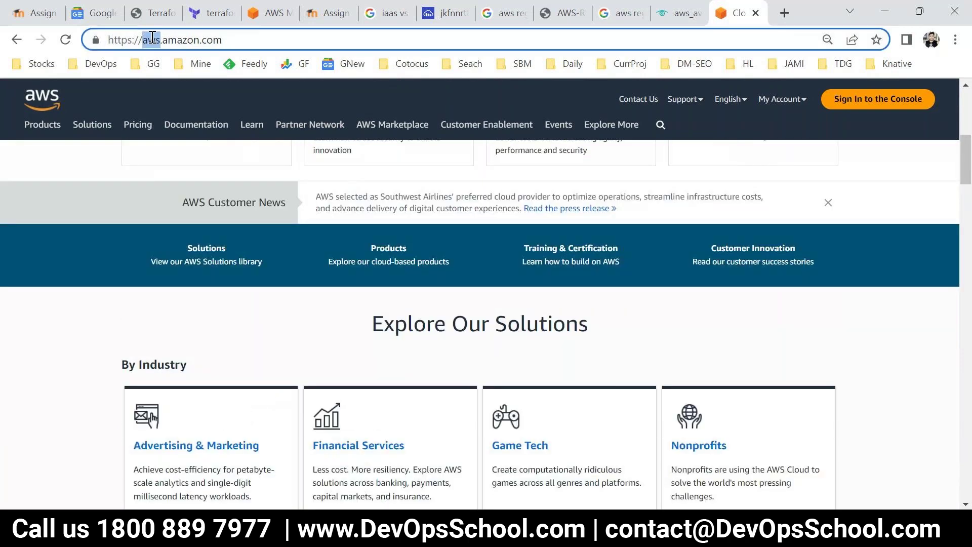
{"action": "type", "text": "aws free"}
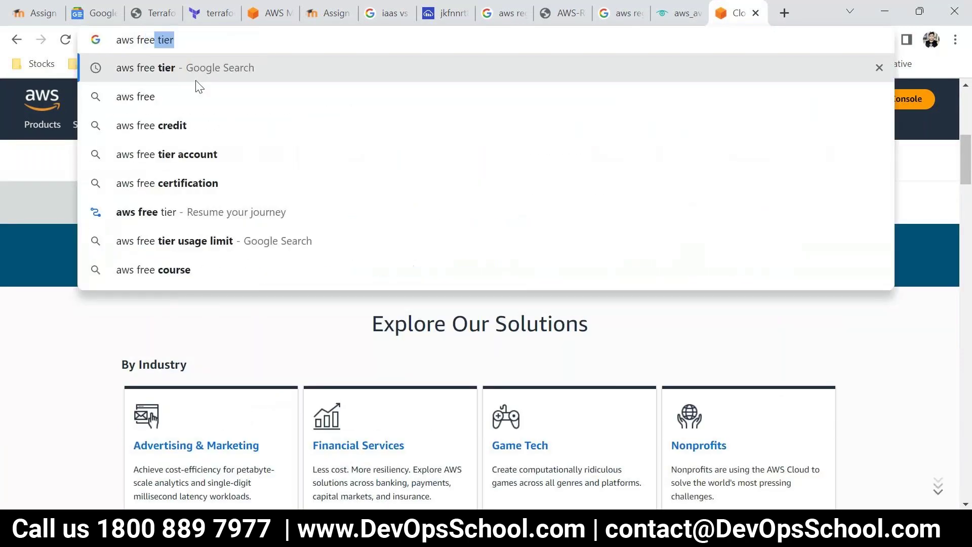
{"action": "key", "text": "Return"}
{"action": "scroll", "coordinate": [237, 355], "scroll_direction": "down", "scroll_amount": 3}
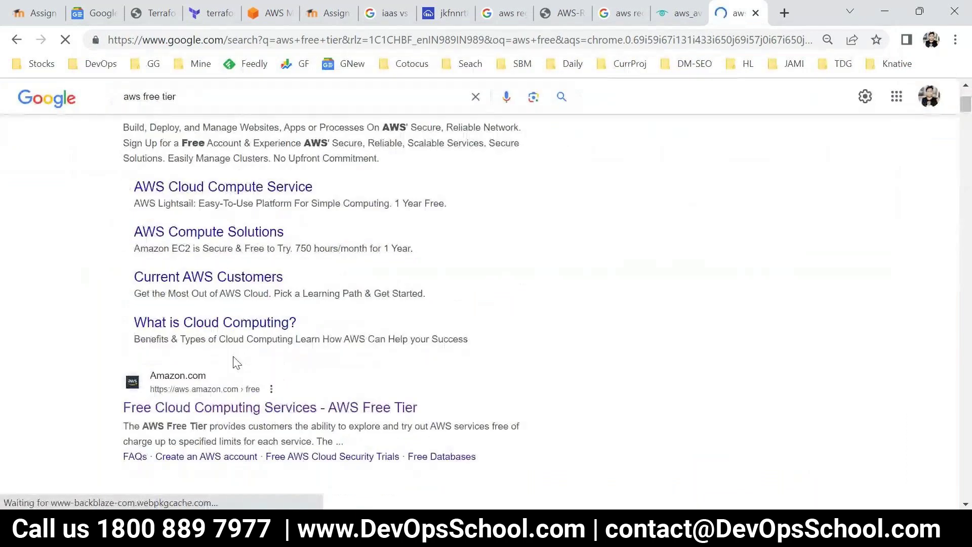
{"action": "scroll", "coordinate": [237, 363], "scroll_direction": "down", "scroll_amount": 3}
{"action": "left_click", "coordinate": [233, 254]}
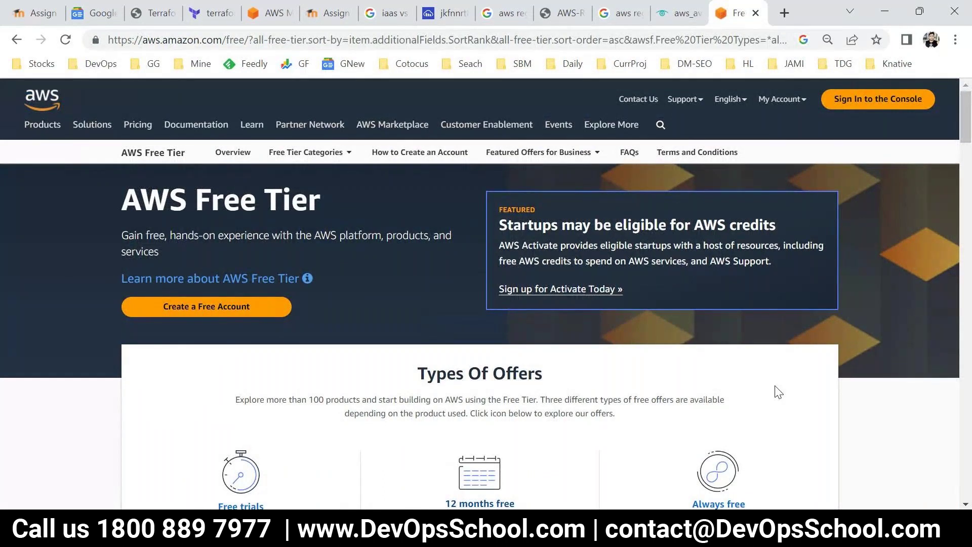
Examine the Free Tier page's types of offers, product categories and the free allowances listed for each service
{"action": "scroll", "coordinate": [253, 375], "scroll_direction": "down", "scroll_amount": 1}
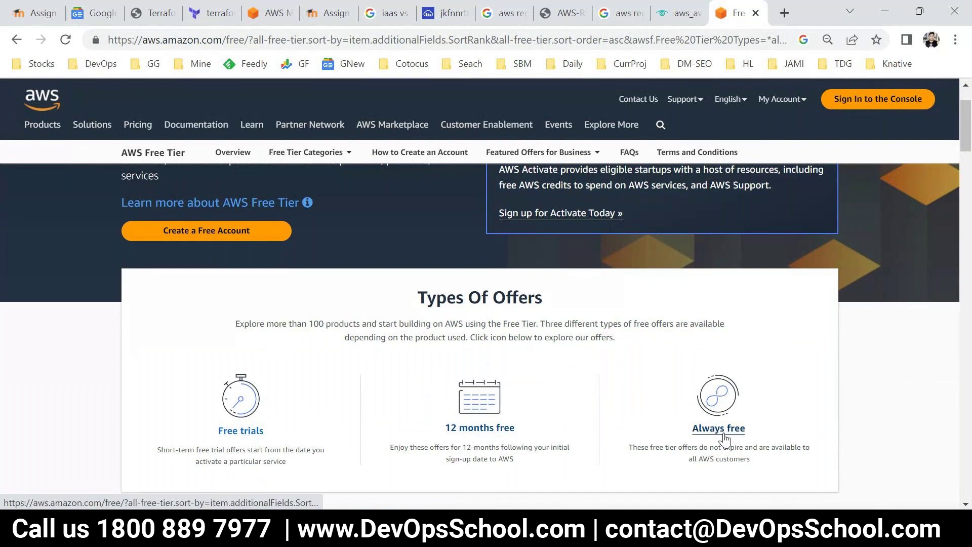
{"action": "scroll", "coordinate": [707, 431], "scroll_direction": "down", "scroll_amount": 1}
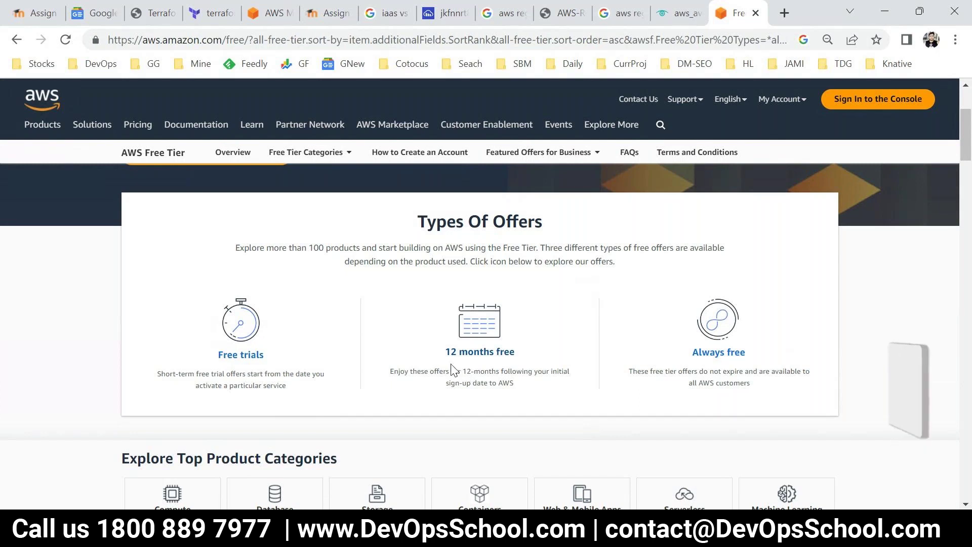
{"action": "scroll", "coordinate": [455, 370], "scroll_direction": "down", "scroll_amount": 2}
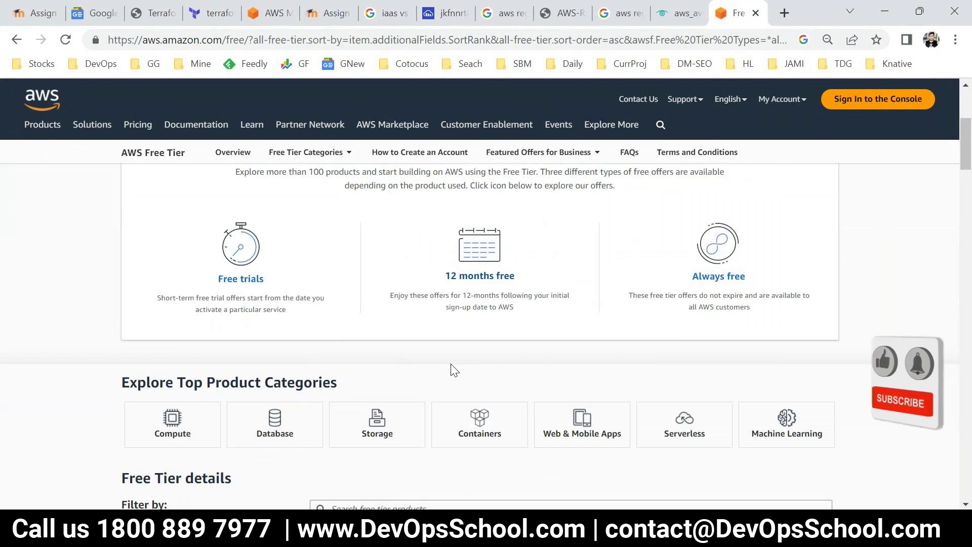
{"action": "scroll", "coordinate": [454, 367], "scroll_direction": "down", "scroll_amount": 3}
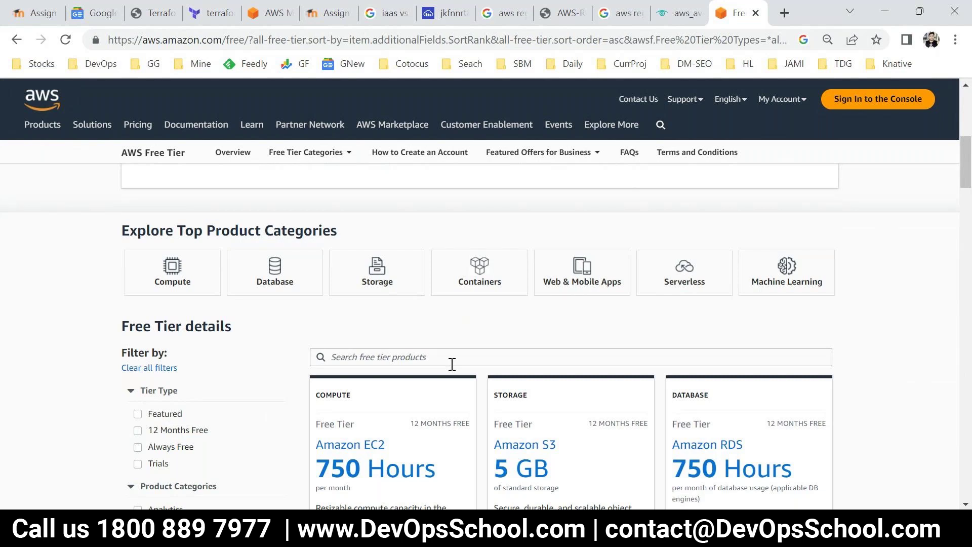
{"action": "scroll", "coordinate": [456, 398], "scroll_direction": "down", "scroll_amount": 2}
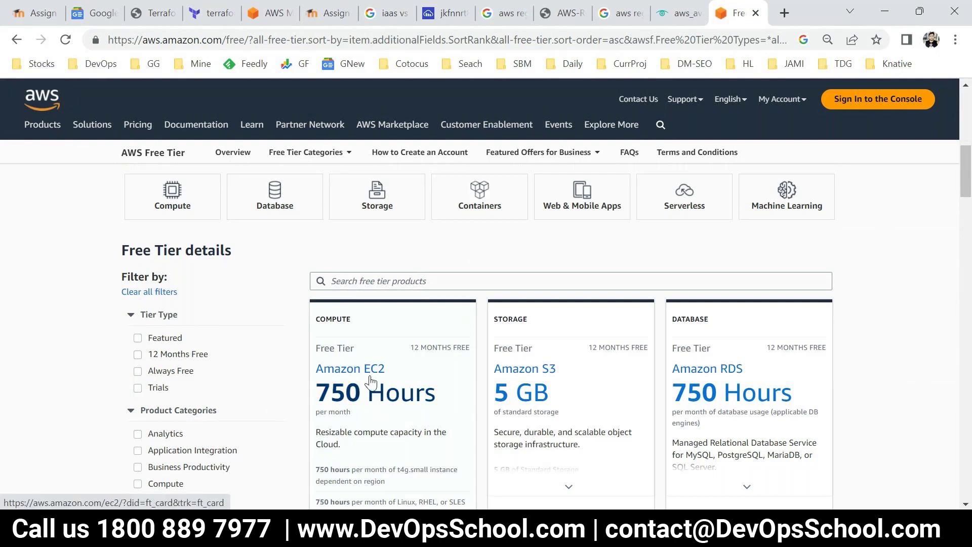
{"action": "scroll", "coordinate": [374, 395], "scroll_direction": "down", "scroll_amount": 5}
{"action": "scroll", "coordinate": [374, 385], "scroll_direction": "down", "scroll_amount": 2}
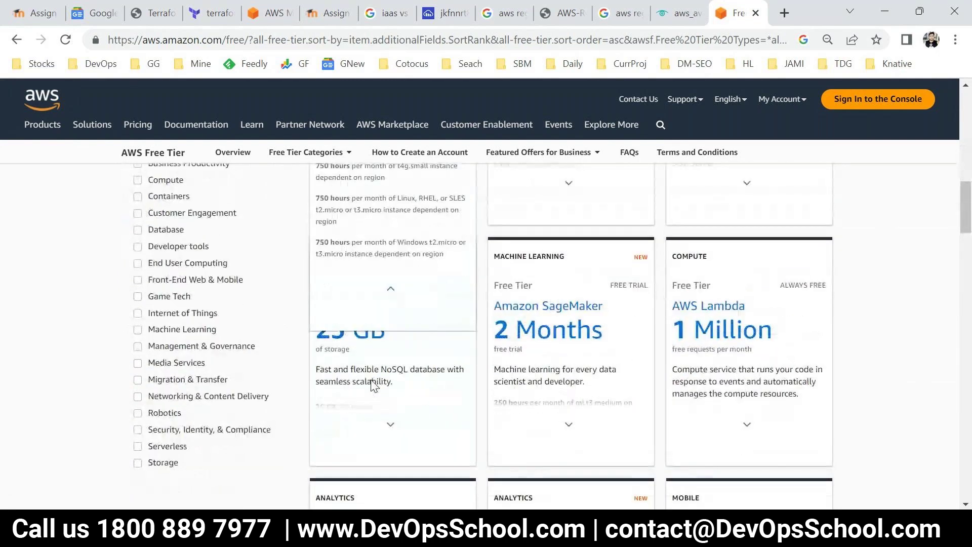
{"action": "scroll", "coordinate": [374, 385], "scroll_direction": "up", "scroll_amount": 3}
{"action": "scroll", "coordinate": [371, 385], "scroll_direction": "up", "scroll_amount": 3}
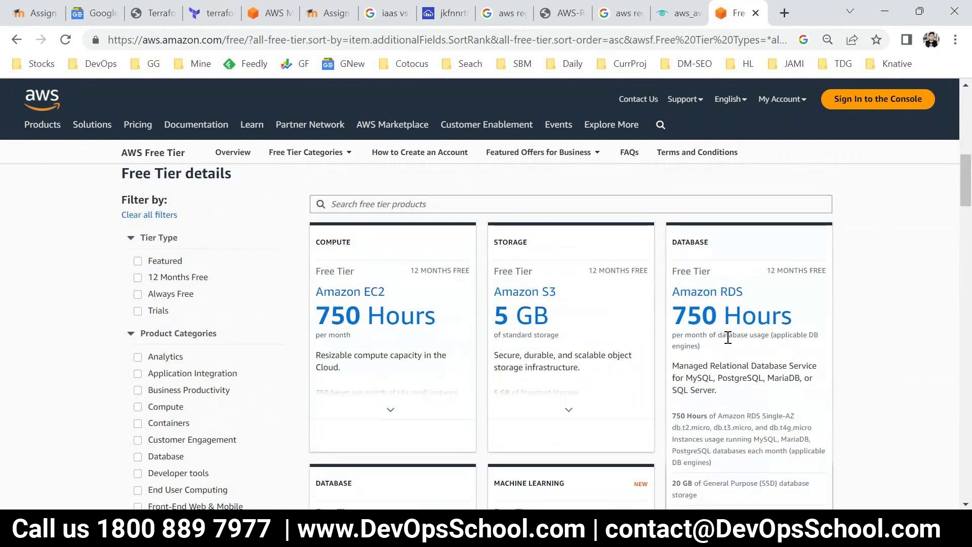
{"action": "scroll", "coordinate": [552, 354], "scroll_direction": "down", "scroll_amount": 6}
{"action": "scroll", "coordinate": [560, 276], "scroll_direction": "down", "scroll_amount": 3}
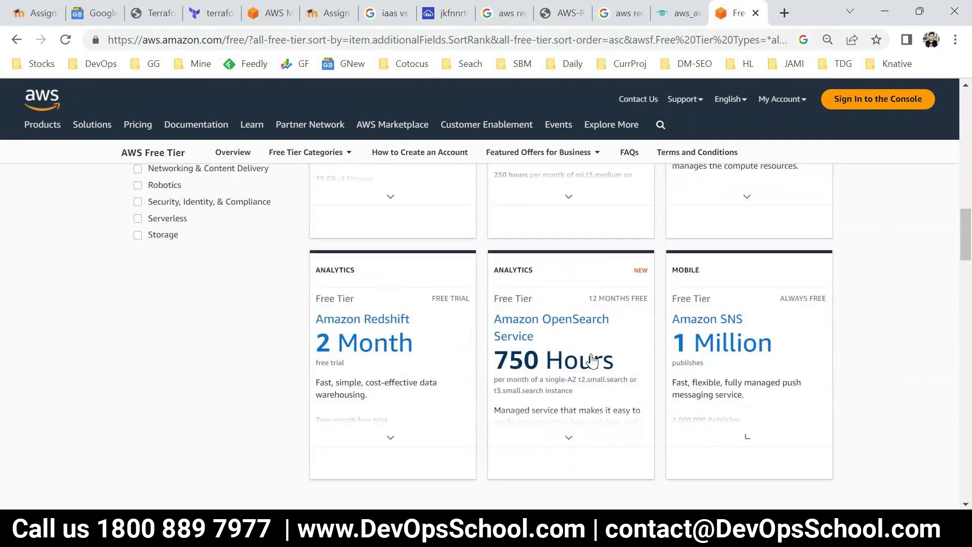
{"action": "scroll", "coordinate": [57, 405], "scroll_direction": "up", "scroll_amount": 5}
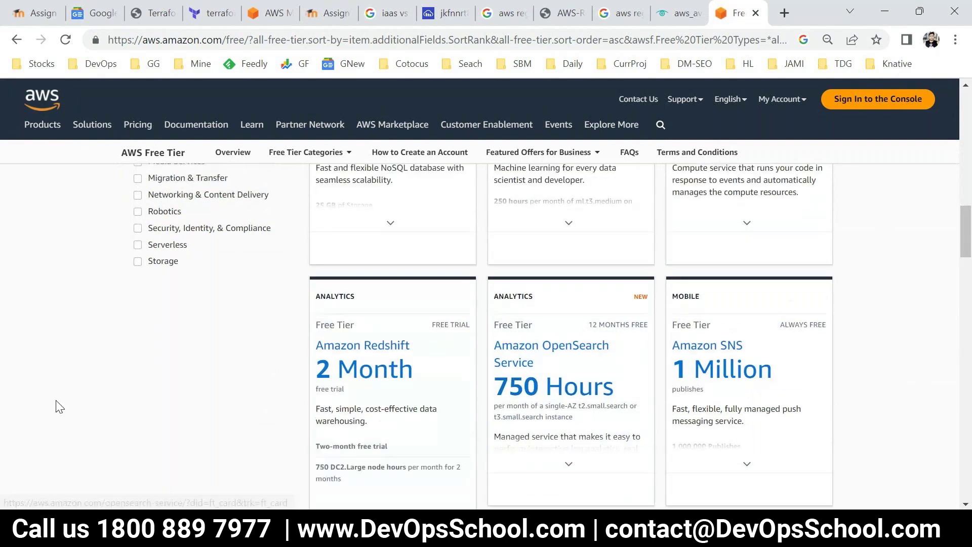
Review the Free Tier page's offer types and service allowances again, and switch to aws.txt in Notepad
{"action": "scroll", "coordinate": [57, 407], "scroll_direction": "up", "scroll_amount": 10}
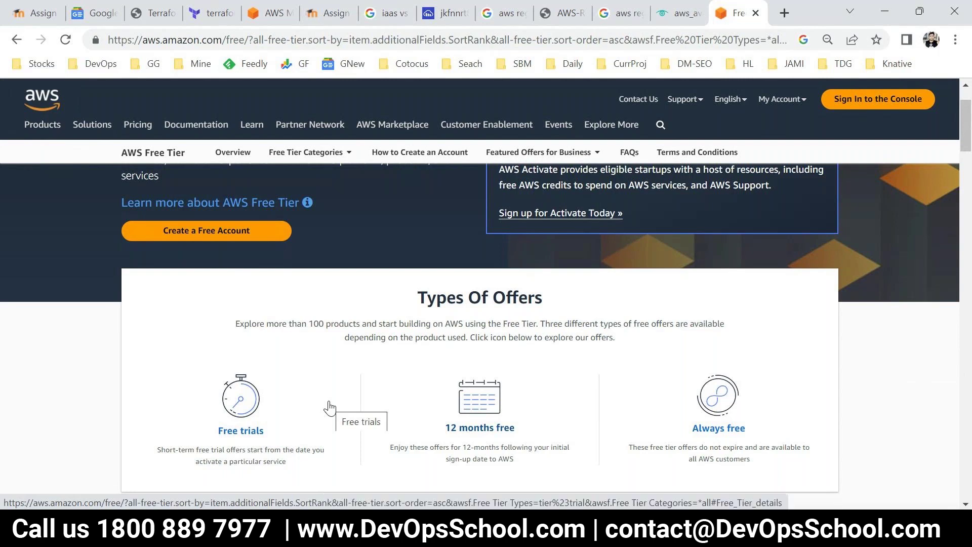
{"action": "scroll", "coordinate": [329, 407], "scroll_direction": "down", "scroll_amount": 7}
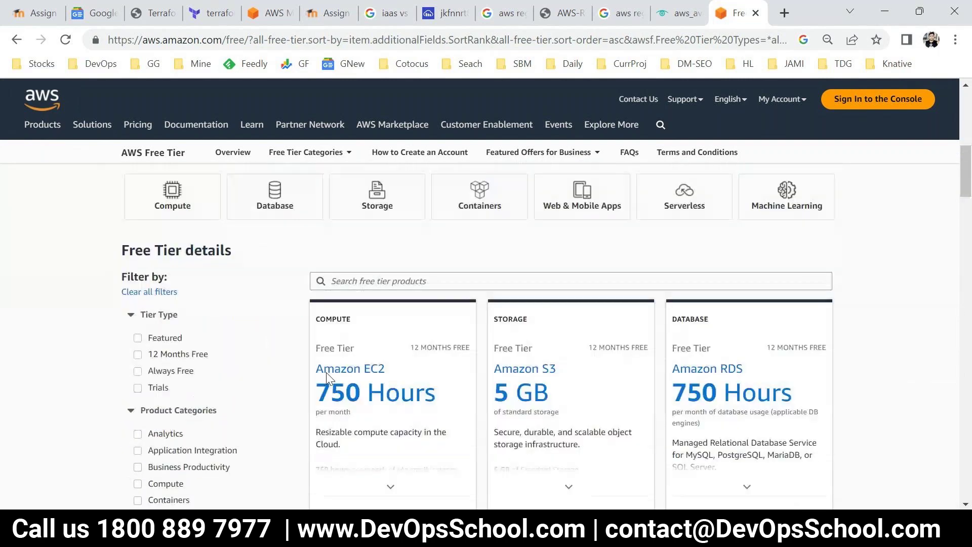
{"action": "scroll", "coordinate": [402, 367], "scroll_direction": "up", "scroll_amount": 7}
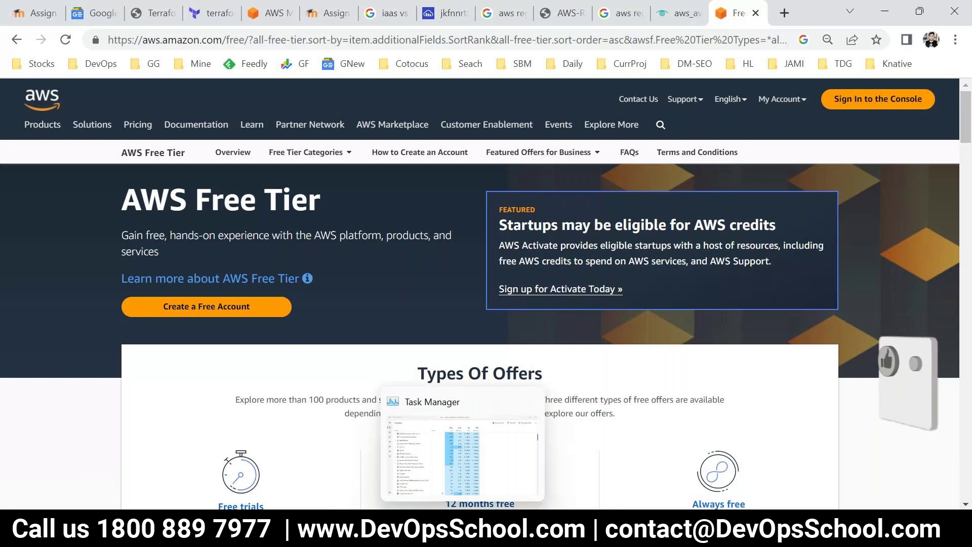
{"action": "mouse_move", "coordinate": [497, 537]}
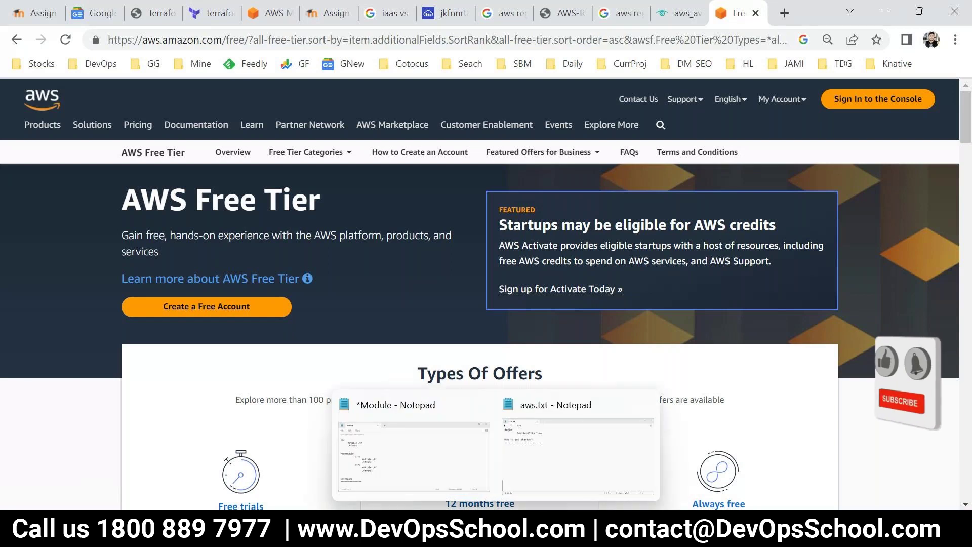
{"action": "left_click", "coordinate": [564, 472]}
{"action": "left_click", "coordinate": [399, 194]}
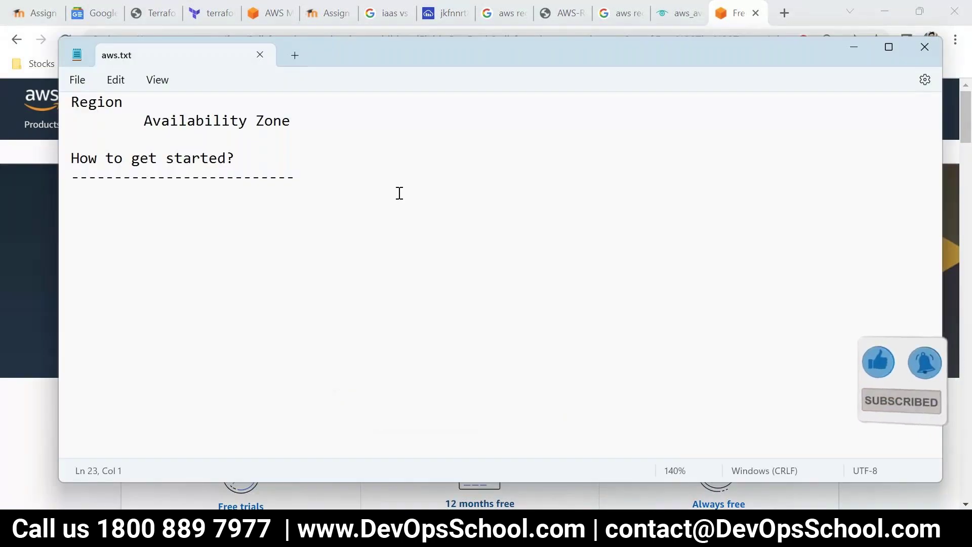
Switch to the AWS console in Chrome, reload Console Home and look through its widgets from recently visited services to Build a solution
{"action": "left_click", "coordinate": [270, 13]}
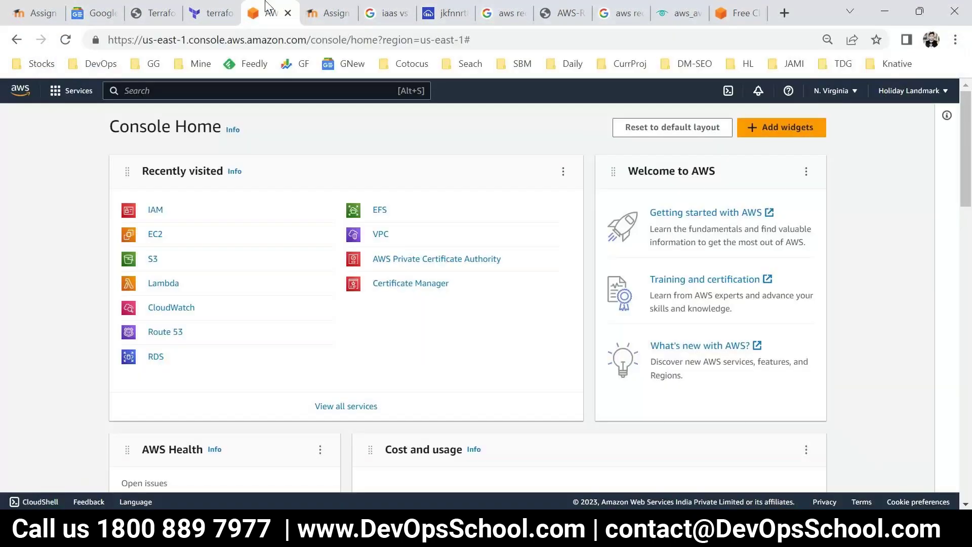
{"action": "left_click", "coordinate": [6, 99]}
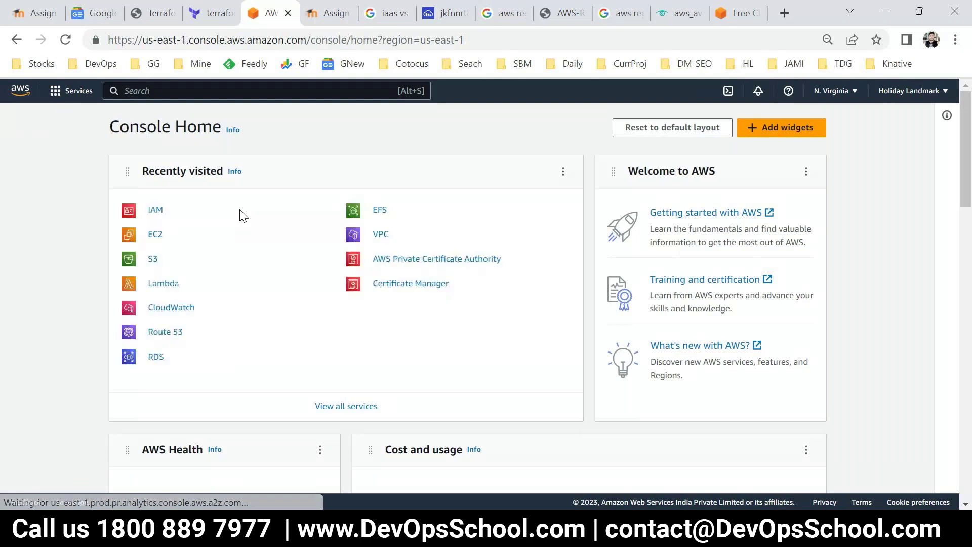
{"action": "left_click_drag", "start_coordinate": [241, 215], "coordinate": [456, 354]}
{"action": "scroll", "coordinate": [247, 256], "scroll_direction": "down", "scroll_amount": 4}
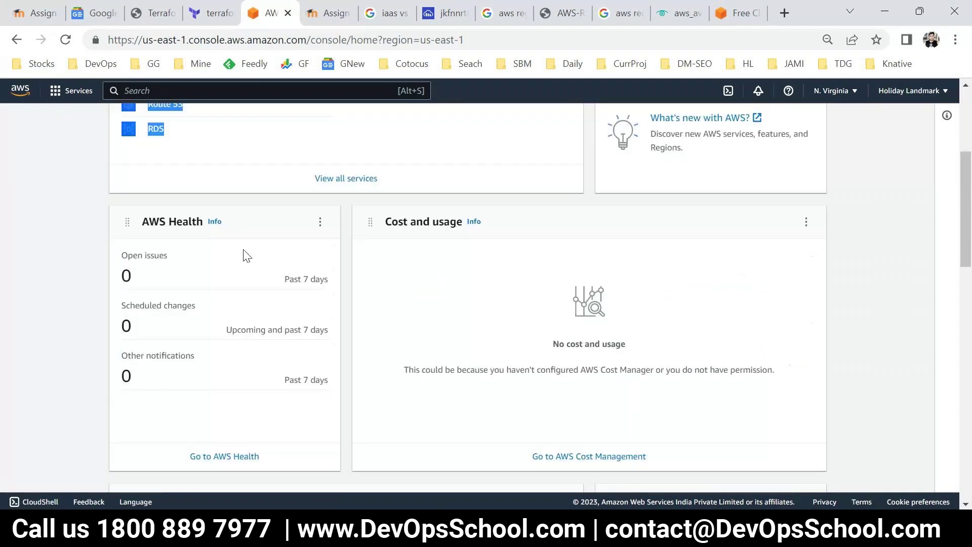
{"action": "scroll", "coordinate": [252, 319], "scroll_direction": "down", "scroll_amount": 8}
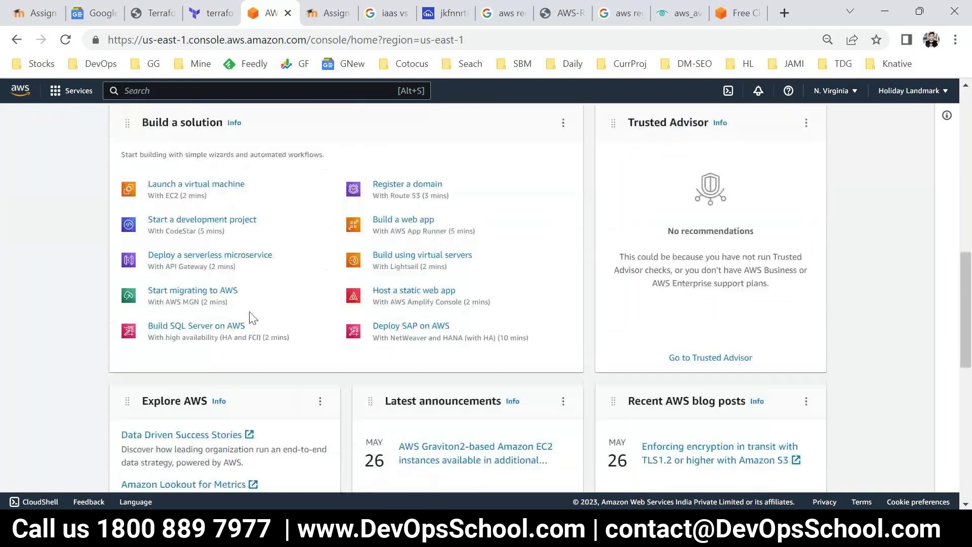
{"action": "scroll", "coordinate": [253, 319], "scroll_direction": "up", "scroll_amount": 12}
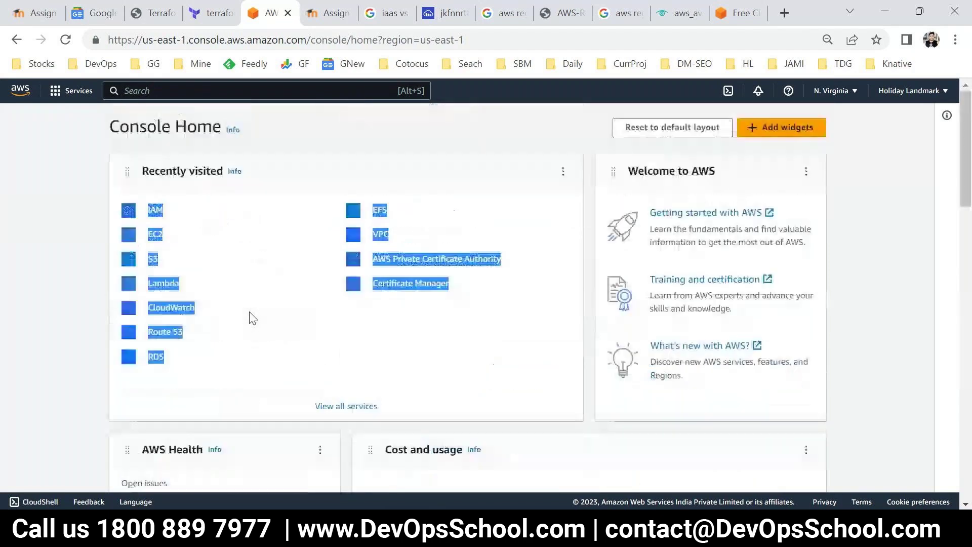
Look through the full list of AWS service categories in the console and show the Compute services
{"action": "left_click", "coordinate": [53, 97]}
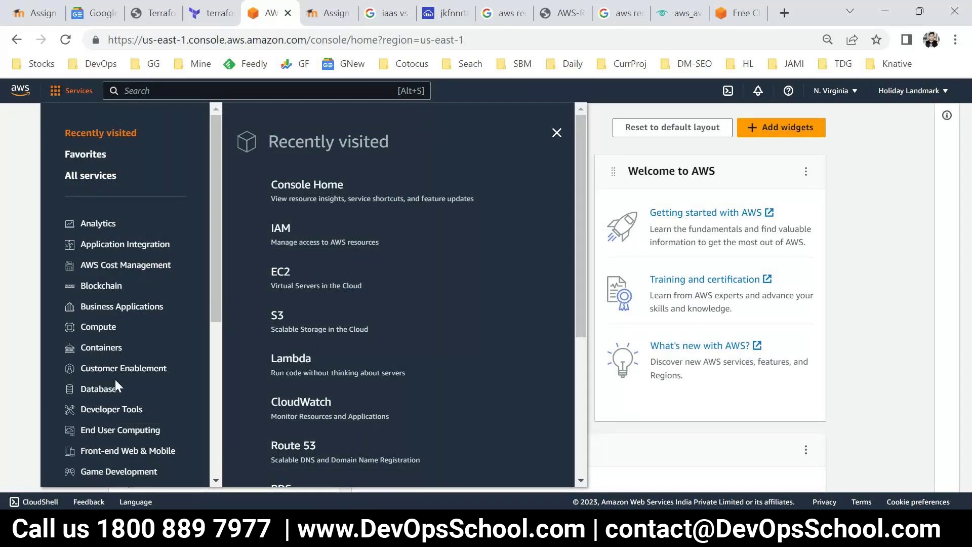
{"action": "scroll", "coordinate": [116, 385], "scroll_direction": "down", "scroll_amount": 2}
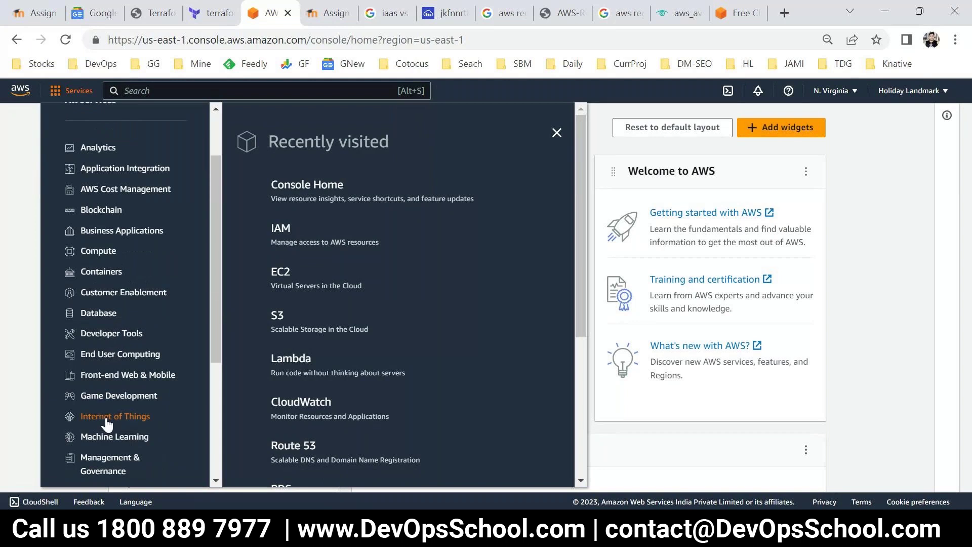
{"action": "scroll", "coordinate": [107, 423], "scroll_direction": "down", "scroll_amount": 5}
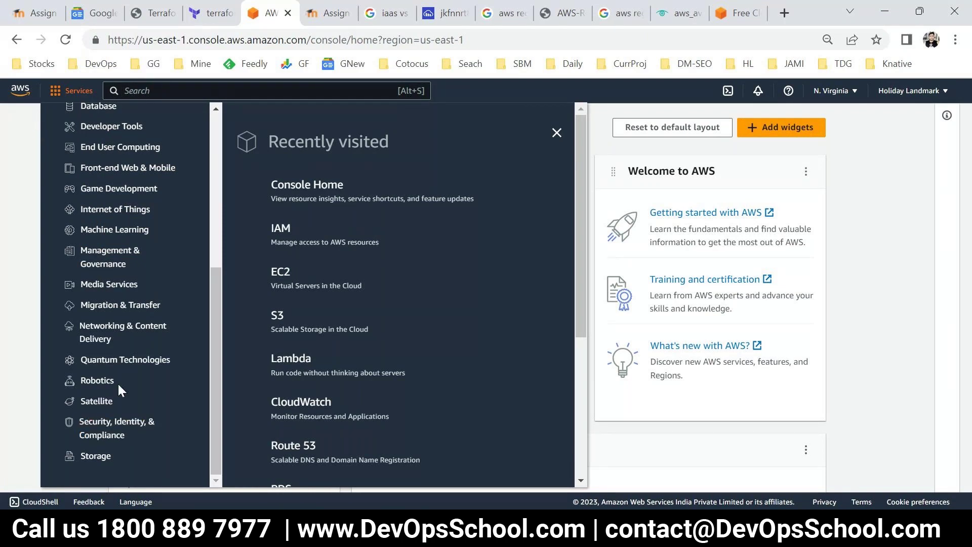
{"action": "scroll", "coordinate": [122, 377], "scroll_direction": "up", "scroll_amount": 5}
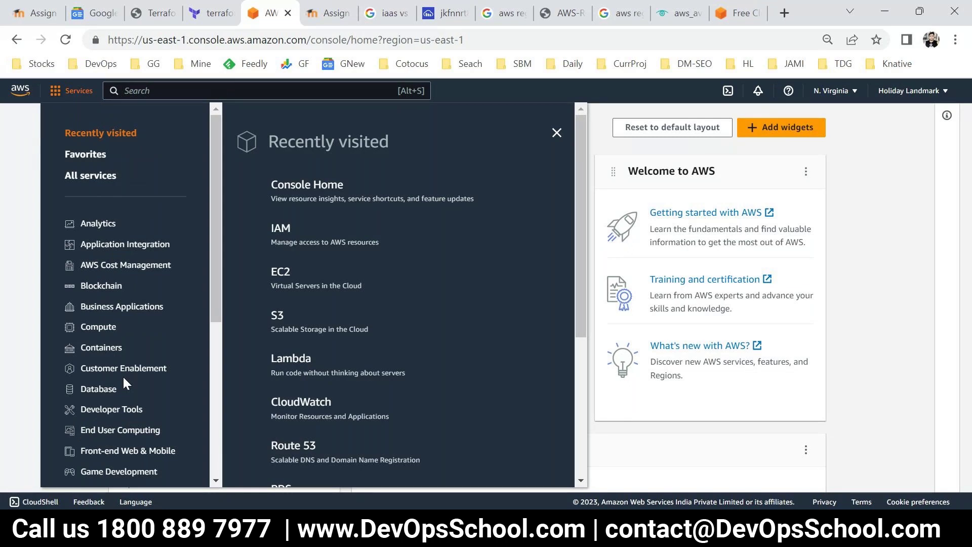
{"action": "left_click", "coordinate": [95, 330]}
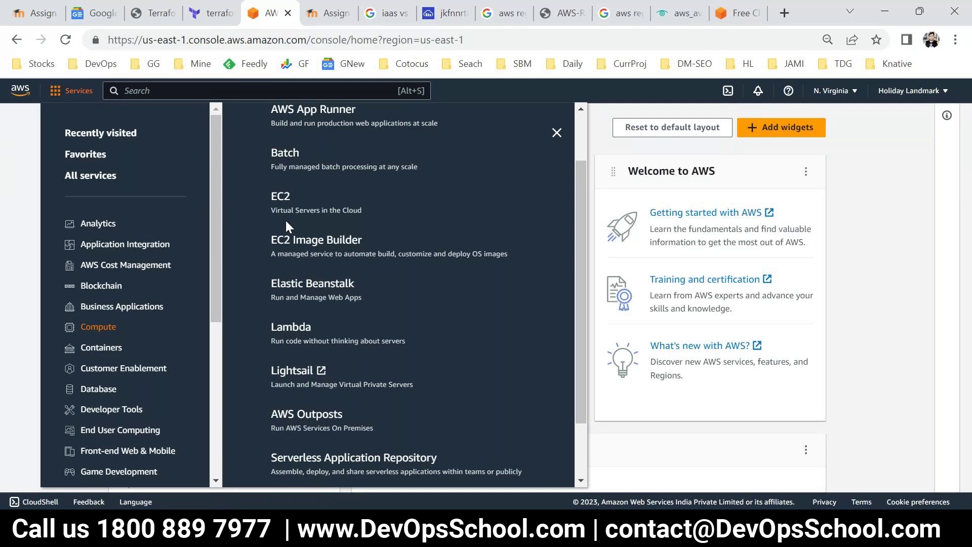
Switch to aws.txt and list COMPUTE, STORAGE, NETWORKING and SECURITY below the dashed underline, separated by blank lines
{"action": "key", "text": "alt+Tab"}
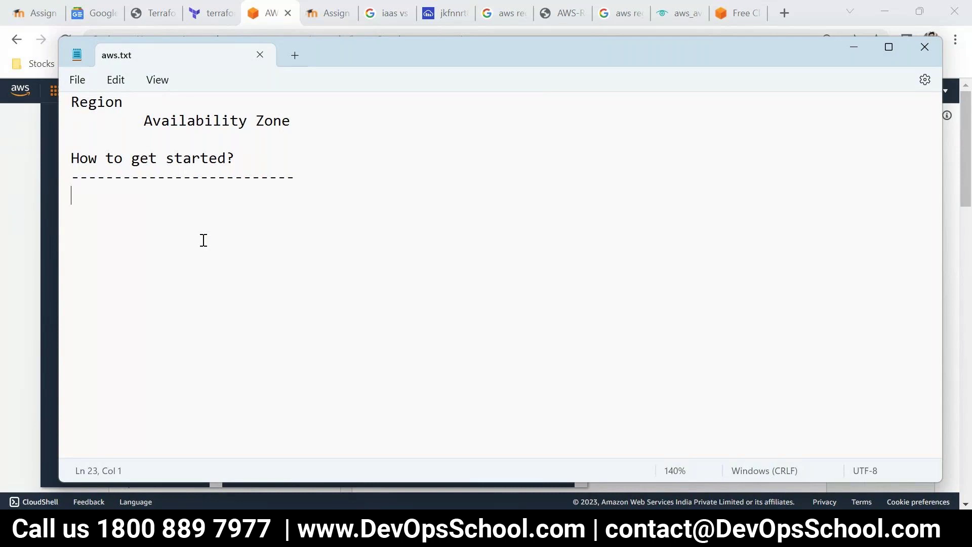
{"action": "type", "text": "COMPUT"}
{"action": "key", "text": "Return"}
{"action": "key", "text": "Return"}
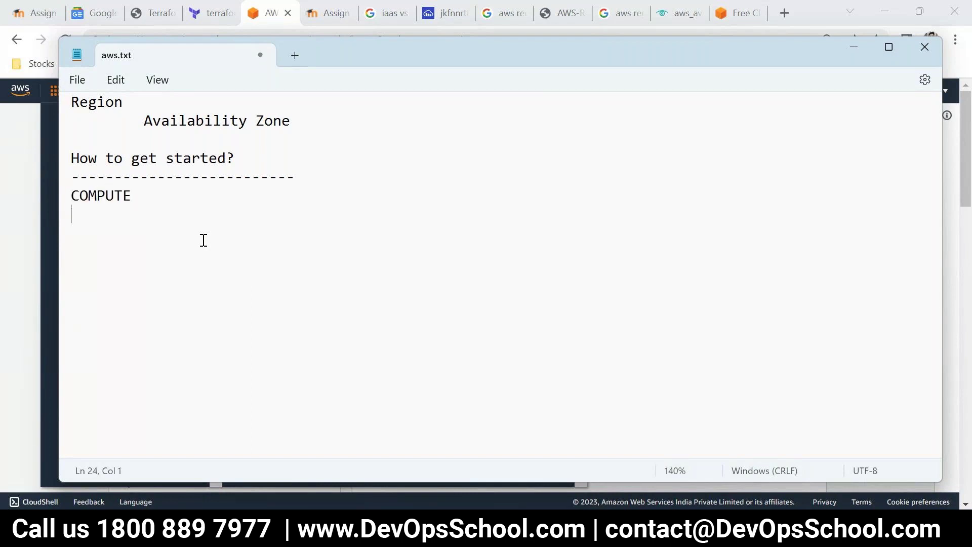
{"action": "type", "text": "STORAGE"}
{"action": "key", "text": "Return"}
{"action": "key", "text": "Return"}
{"action": "type", "text": "NETWORK"}
{"action": "key", "text": "Return"}
{"action": "key", "text": "BackSpace"}
{"action": "type", "text": "ING"}
{"action": "key", "text": "Return"}
{"action": "key", "text": "Return"}
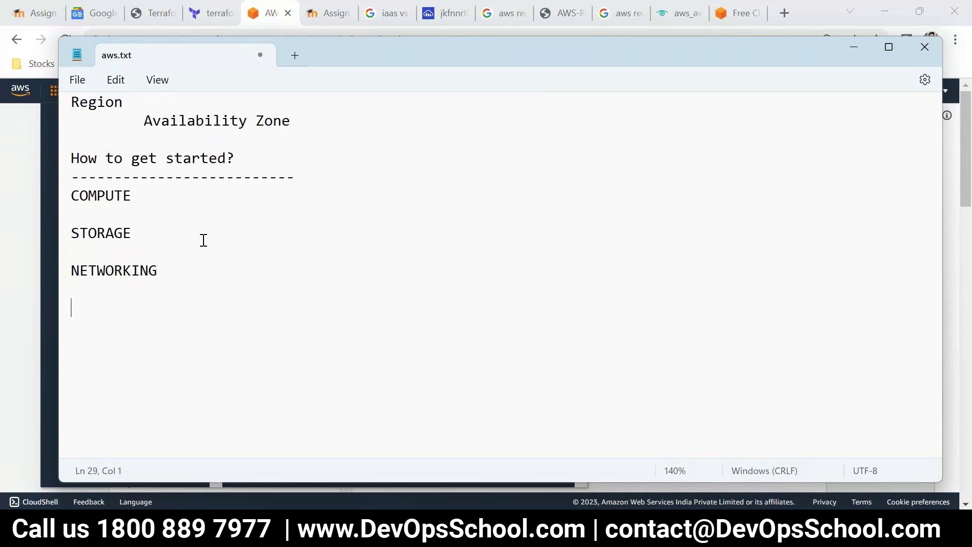
{"action": "type", "text": "SECURITY"}
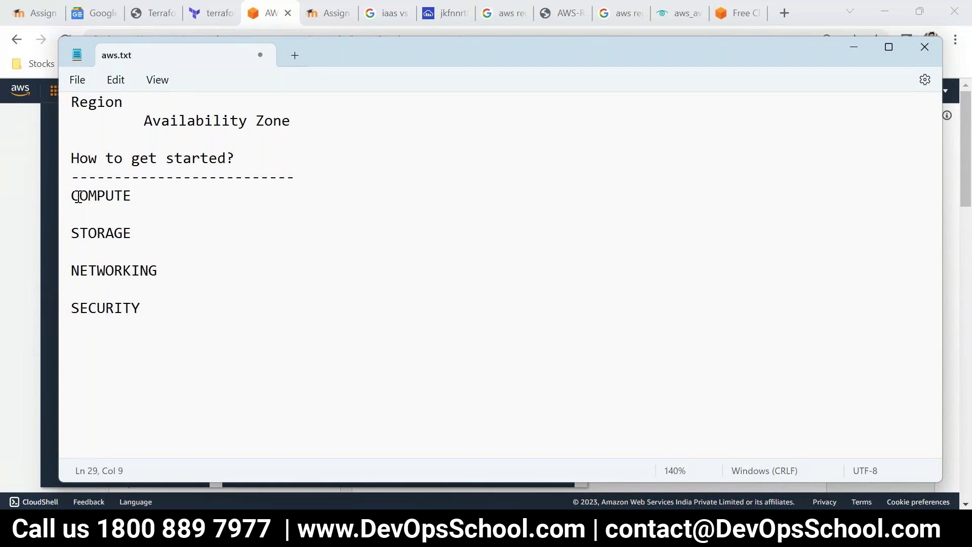
{"action": "left_click_drag", "start_coordinate": [80, 195], "coordinate": [152, 305]}
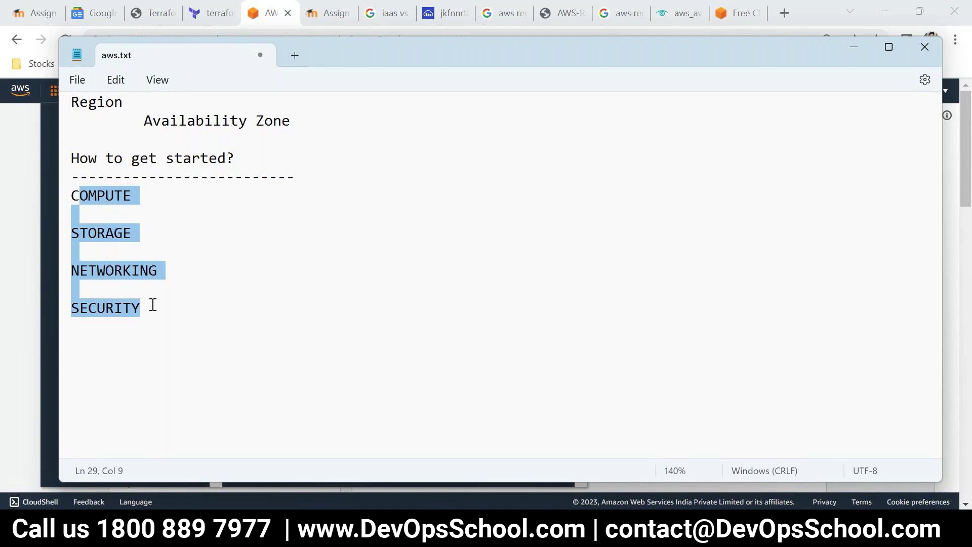
Switch back to the AWS console and examine the Compute services, pointing out EC2
{"action": "key", "text": "alt+Tab"}
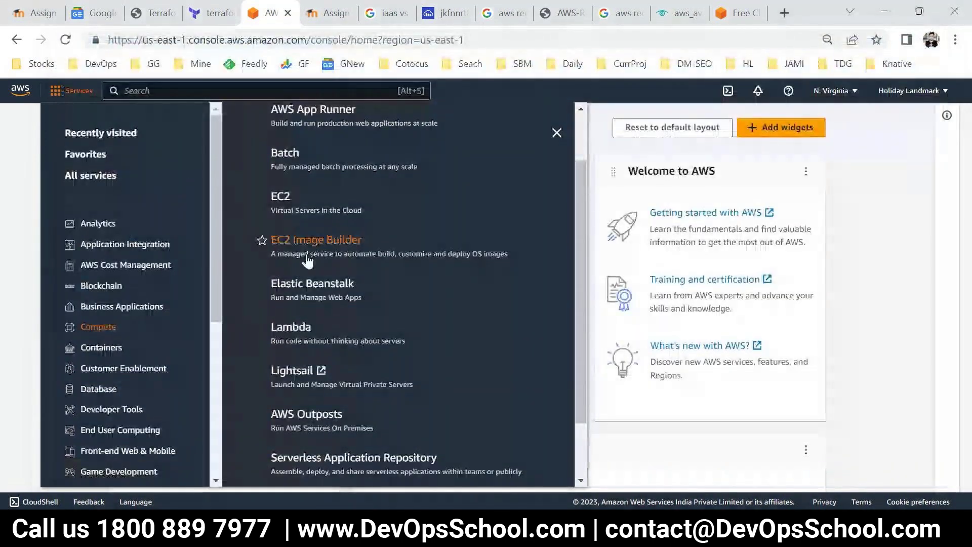
{"action": "left_click_drag", "start_coordinate": [253, 147], "coordinate": [383, 440]}
{"action": "scroll", "coordinate": [239, 269], "scroll_direction": "up", "scroll_amount": 3}
{"action": "left_click", "coordinate": [238, 269]}
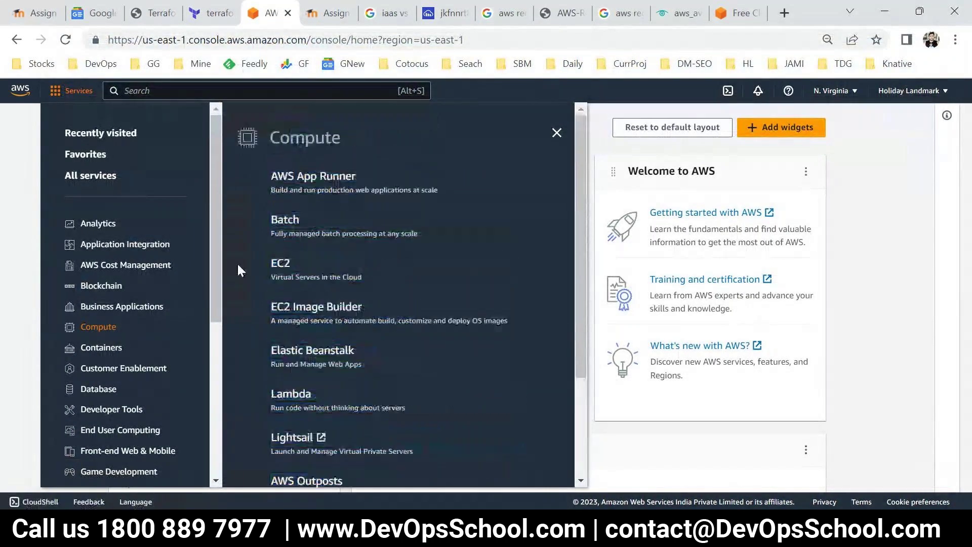
{"action": "left_click_drag", "start_coordinate": [276, 273], "coordinate": [294, 272]}
Switch to aws.txt and add EC2 on a line indented by three tabs under COMPUTE
{"action": "key", "text": "alt+Tab"}
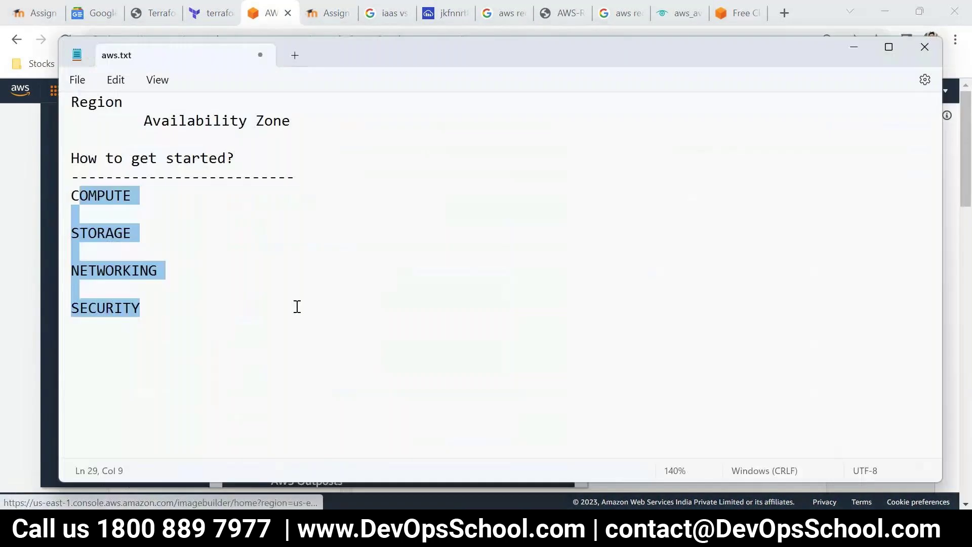
{"action": "left_click", "coordinate": [150, 200]}
{"action": "key", "text": "Return"}
{"action": "key", "text": "Tab"}
{"action": "key", "text": "Tab"}
{"action": "key", "text": "Tab"}
{"action": "type", "text": "EC2"}
Add EBS, EFS and S3 on separate lines under STORAGE, each indented by three tabs
{"action": "key", "text": "Down"}
{"action": "key", "text": "Down"}
{"action": "key", "text": "Return"}
{"action": "key", "text": "Tab"}
{"action": "key", "text": "Tab"}
{"action": "key", "text": "Tab"}
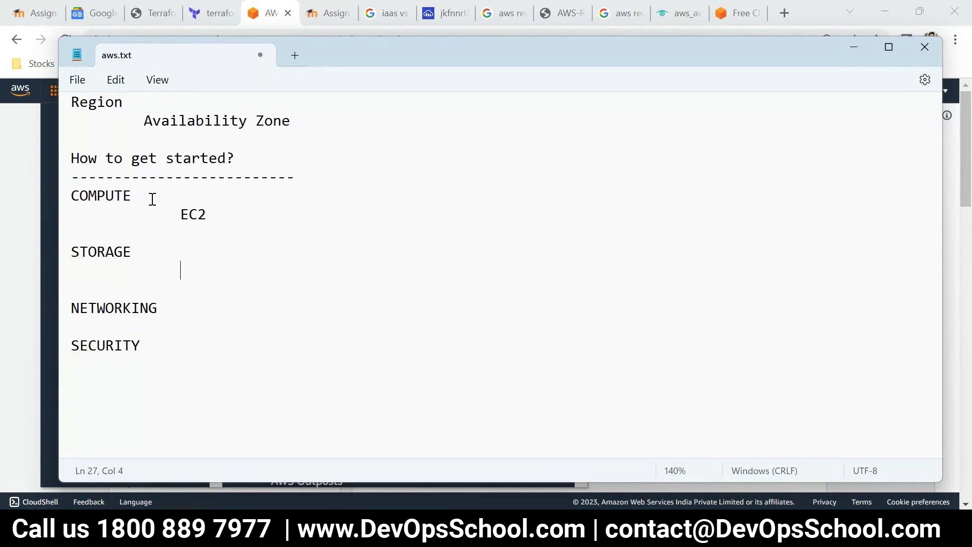
{"action": "type", "text": "EBS"}
{"action": "key", "text": "Return"}
{"action": "key", "text": "Tab"}
{"action": "key", "text": "Tab"}
{"action": "key", "text": "Tab"}
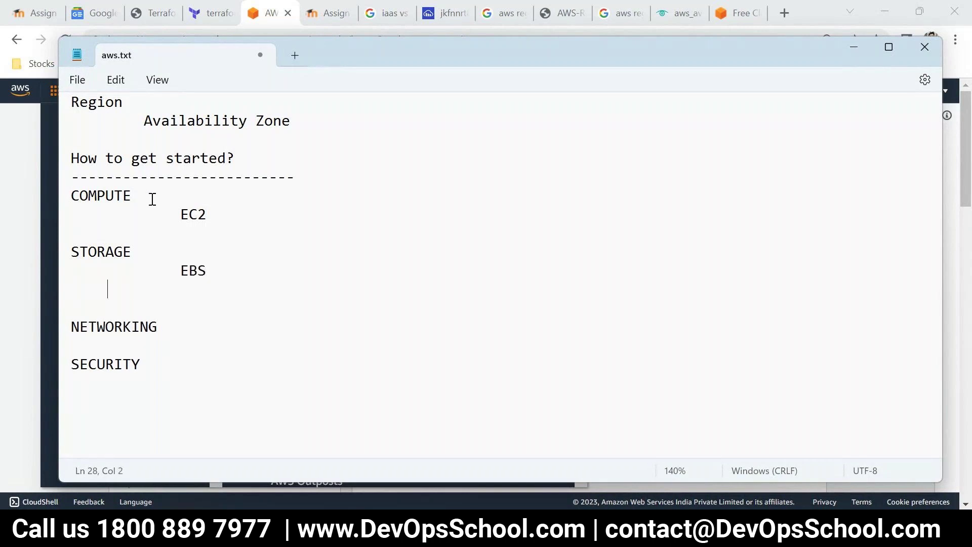
{"action": "type", "text": "EFS"}
{"action": "key", "text": "Return"}
{"action": "key", "text": "Tab"}
{"action": "key", "text": "Tab"}
{"action": "key", "text": "Tab"}
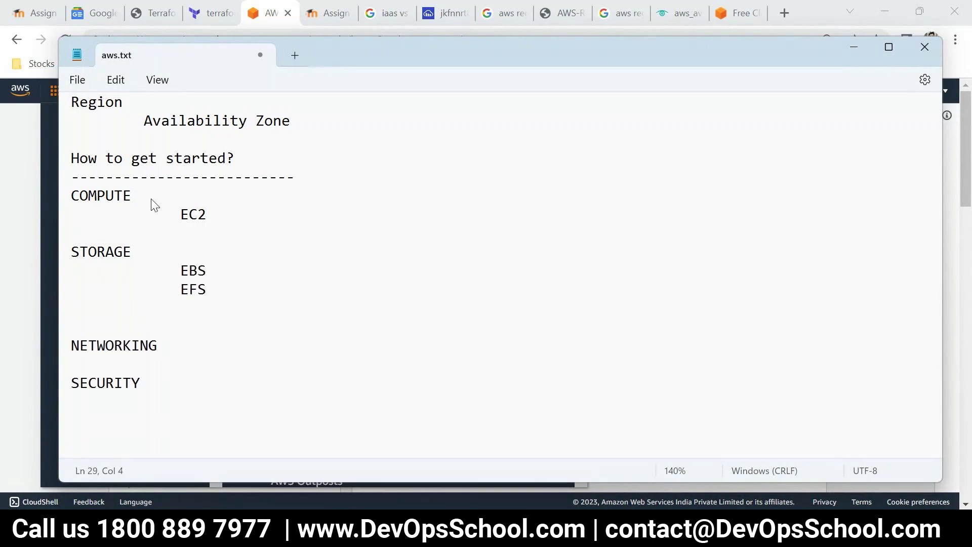
{"action": "type", "text": "S3"}
Switch to the AWS console and examine the services in the Storage and Compute categories
{"action": "left_click", "coordinate": [2, 253]}
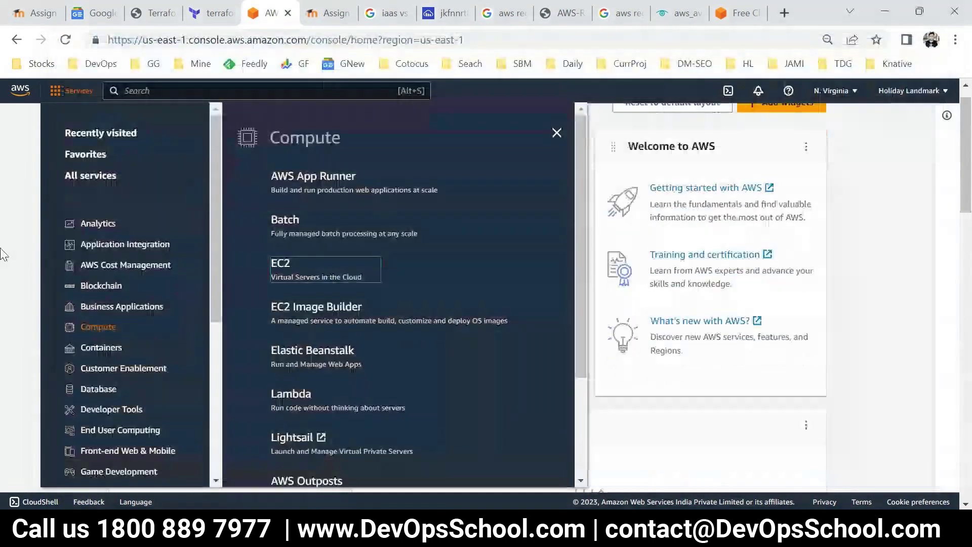
{"action": "scroll", "coordinate": [2, 254], "scroll_direction": "down", "scroll_amount": 3}
{"action": "scroll", "coordinate": [113, 412], "scroll_direction": "down", "scroll_amount": 5}
{"action": "left_click", "coordinate": [94, 457]}
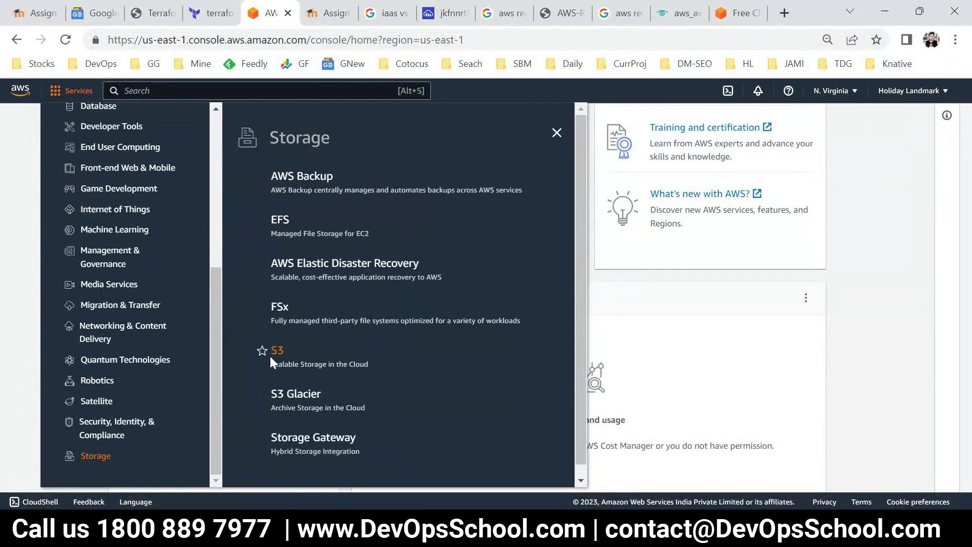
{"action": "scroll", "coordinate": [175, 305], "scroll_direction": "up", "scroll_amount": 3}
{"action": "scroll", "coordinate": [174, 304], "scroll_direction": "up", "scroll_amount": 3}
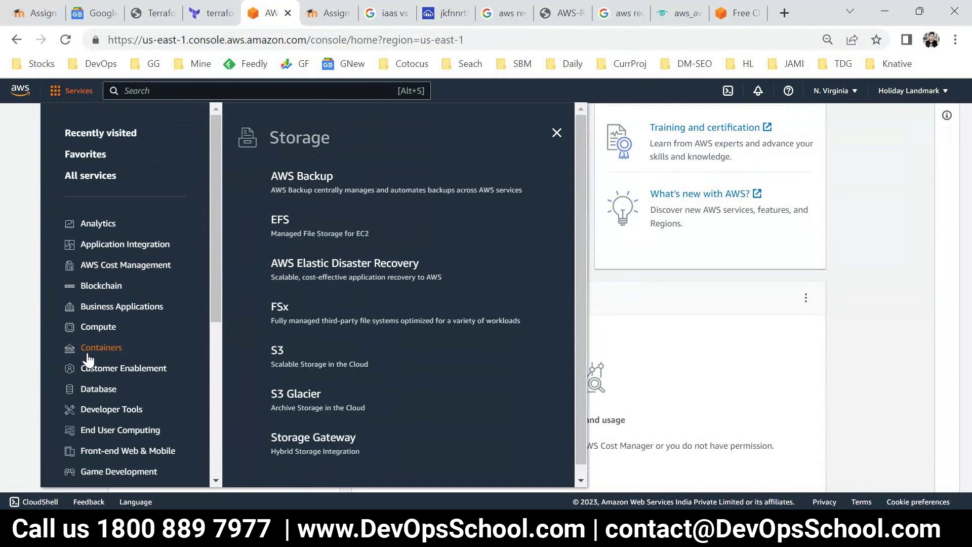
{"action": "left_click", "coordinate": [96, 327]}
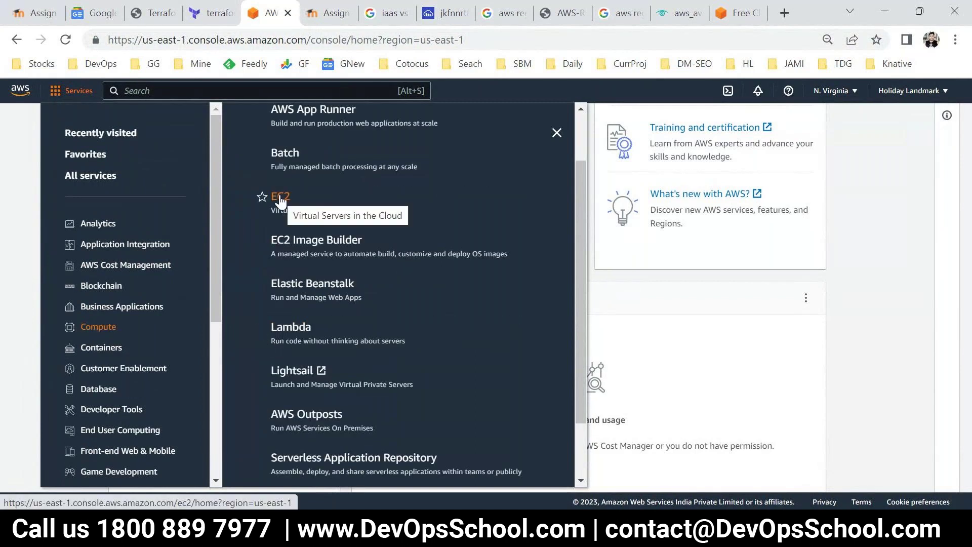
Switch to aws.txt and add VPC on a line indented by three tabs under NETWORKING
{"action": "key", "text": "alt+Tab"}
{"action": "left_click", "coordinate": [162, 345]}
{"action": "key", "text": "Return"}
{"action": "key", "text": "Tab"}
{"action": "key", "text": "Tab"}
{"action": "key", "text": "Tab"}
{"action": "type", "text": "VPC"}
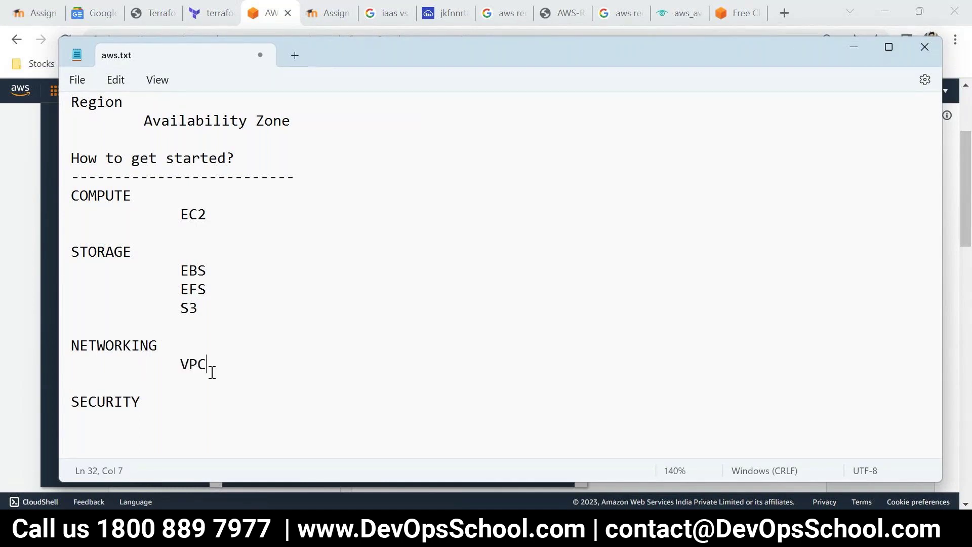
Add IAM indented by three tabs under SECURITY, save aws.txt and highlight the list from COMPUTE to IAM
{"action": "left_click", "coordinate": [255, 423]}
{"action": "key", "text": "Tab"}
{"action": "key", "text": "Tab"}
{"action": "key", "text": "Tab"}
{"action": "type", "text": "IAM"}
{"action": "left_click_drag", "start_coordinate": [254, 423], "coordinate": [65, 201]}
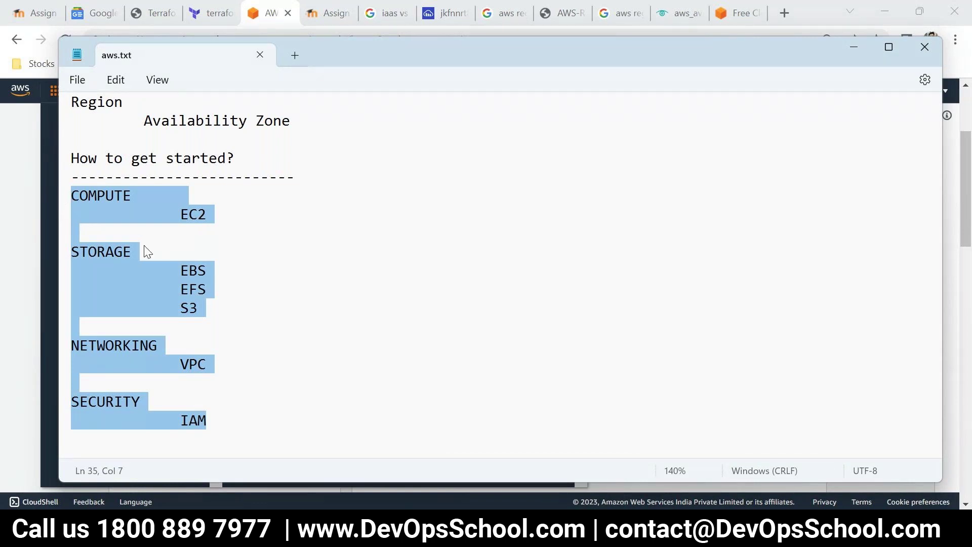
Check the GoTo meeting window and return to aws.txt with the cursor after EC2
{"action": "left_click", "coordinate": [563, 536]}
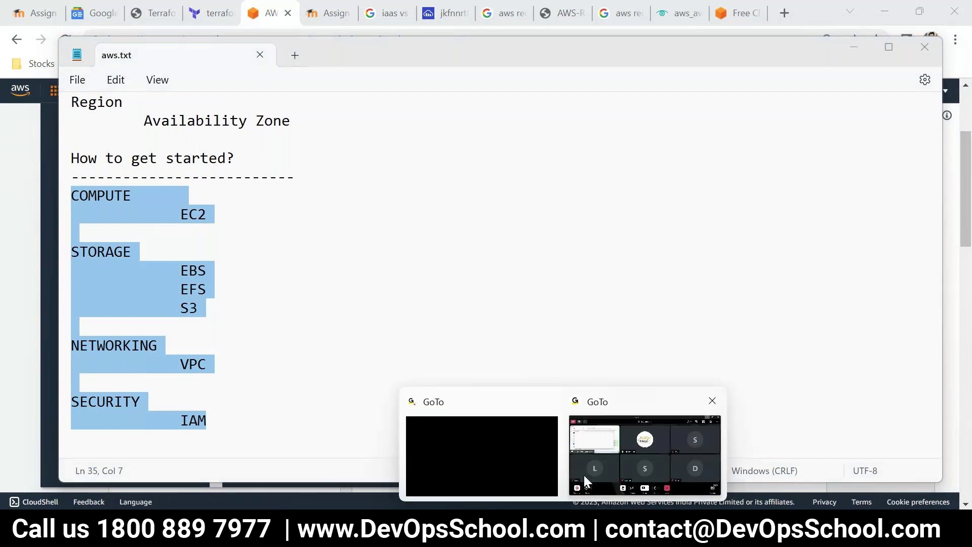
{"action": "left_click", "coordinate": [609, 451]}
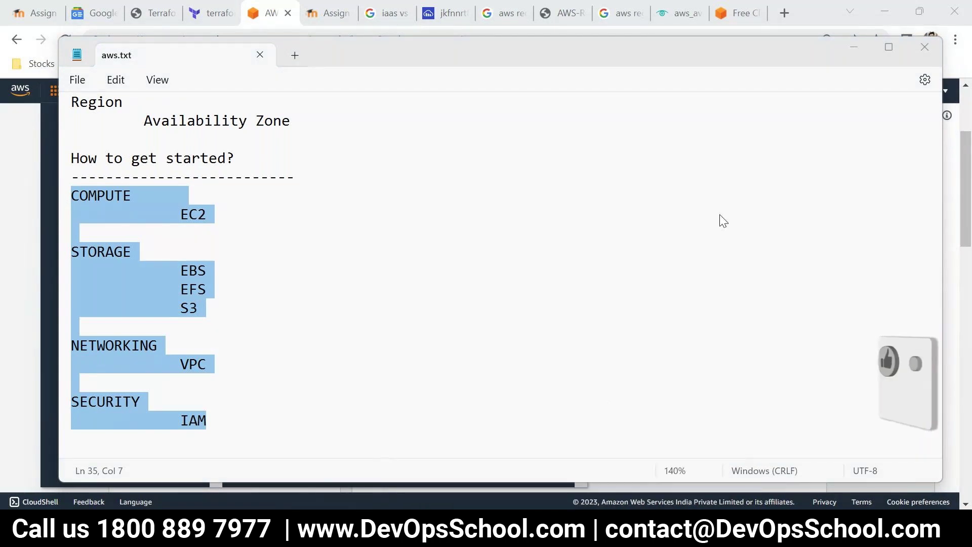
{"action": "left_click", "coordinate": [869, 45]}
{"action": "left_click", "coordinate": [327, 213]}
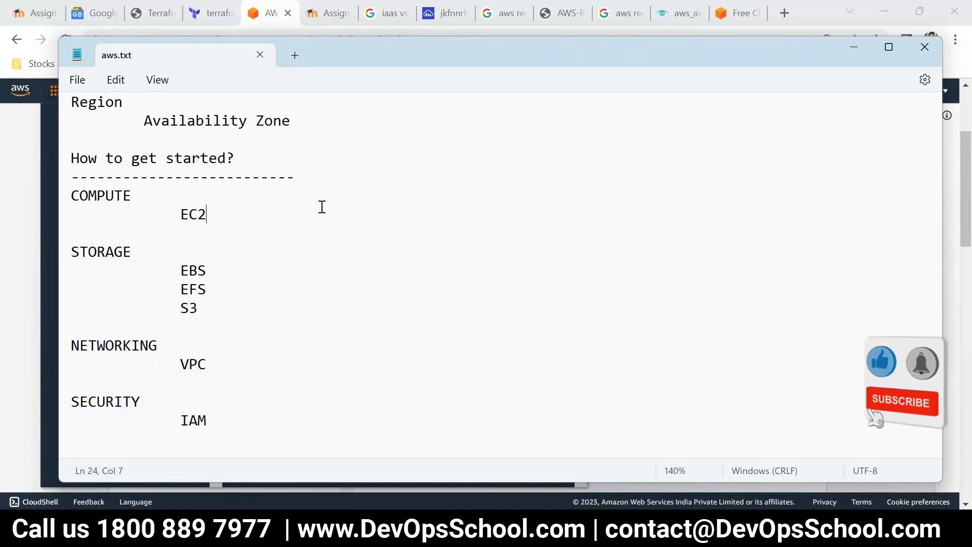
Annotate EC2 under COMPUTE with "== vms", keep a blank line before STORAGE and save aws.txt
{"action": "double_click", "coordinate": [181, 213]}
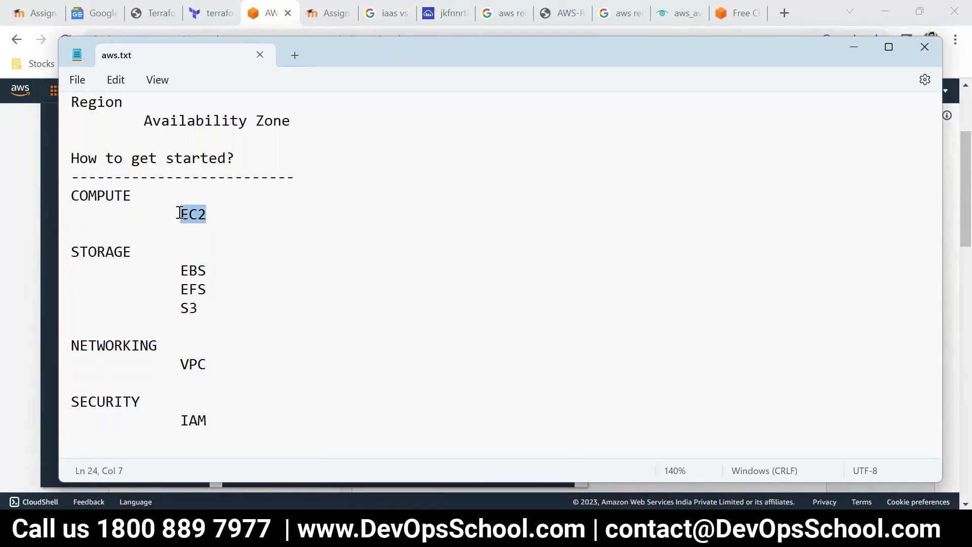
{"action": "left_click", "coordinate": [259, 226]}
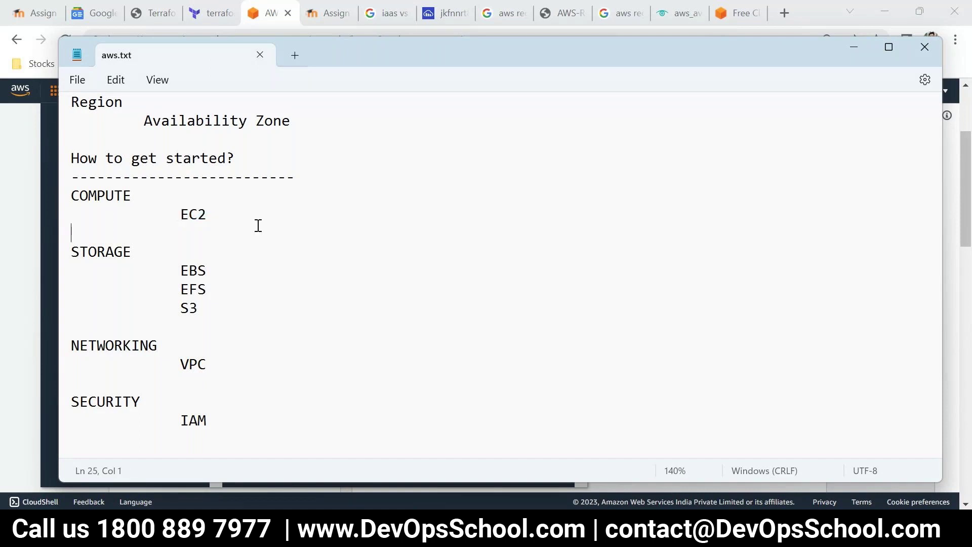
{"action": "key", "text": "BackSpace"}
{"action": "type", "text": "== "}
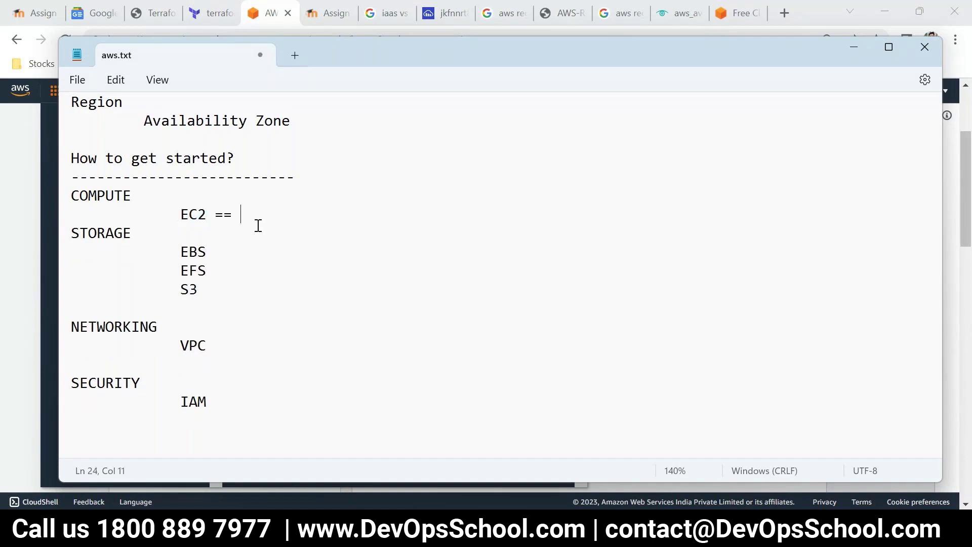
{"action": "type", "text": "vms"}
{"action": "key", "text": "Return"}
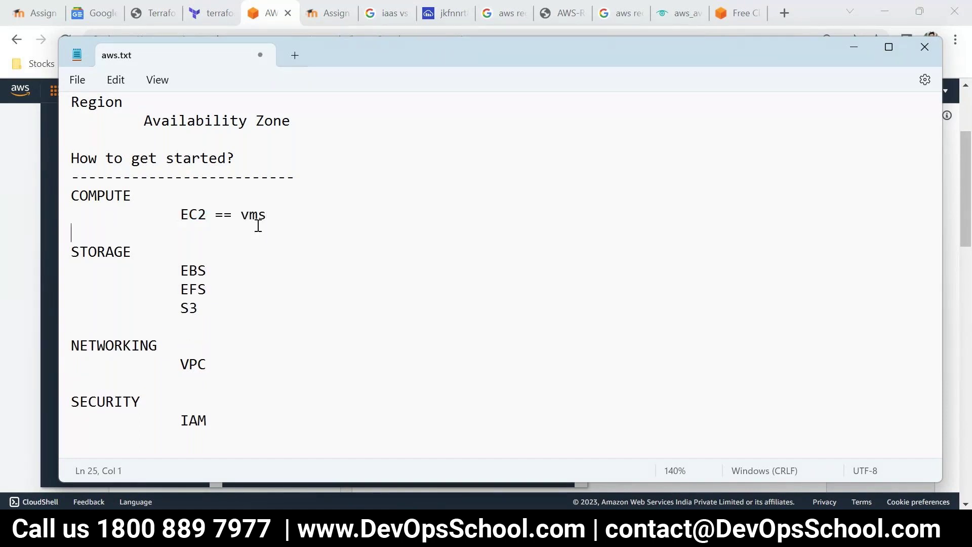
{"action": "key", "text": "ctrl+s"}
Highlight in turn the EC2 note, the EBS, EFS and S3 entries, VPC and IAM to review the core services
{"action": "left_click_drag", "start_coordinate": [271, 309], "coordinate": [176, 257]}
{"action": "left_click_drag", "start_coordinate": [273, 216], "coordinate": [226, 214]}
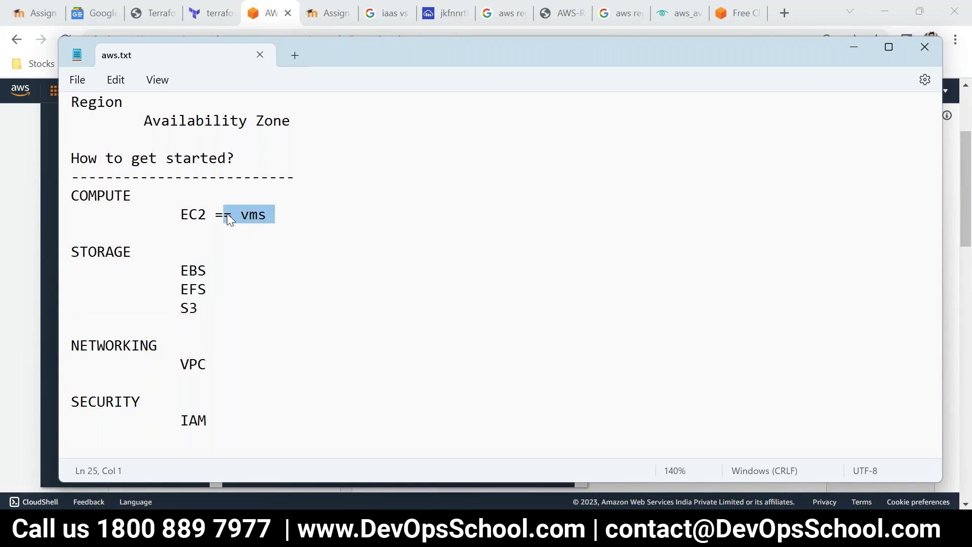
{"action": "left_click", "coordinate": [227, 217]}
{"action": "left_click_drag", "start_coordinate": [265, 216], "coordinate": [208, 218]}
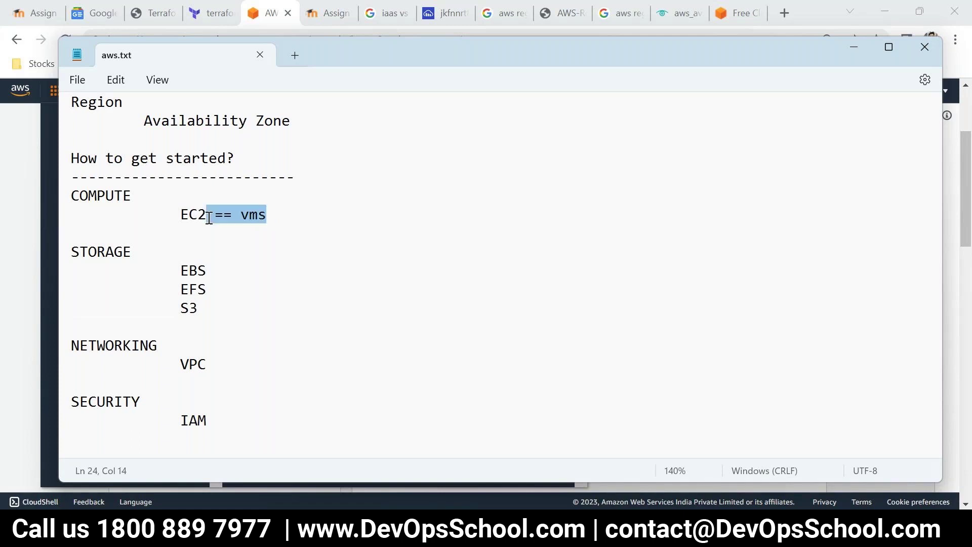
{"action": "left_click", "coordinate": [226, 306]}
{"action": "left_click_drag", "start_coordinate": [226, 305], "coordinate": [173, 260]}
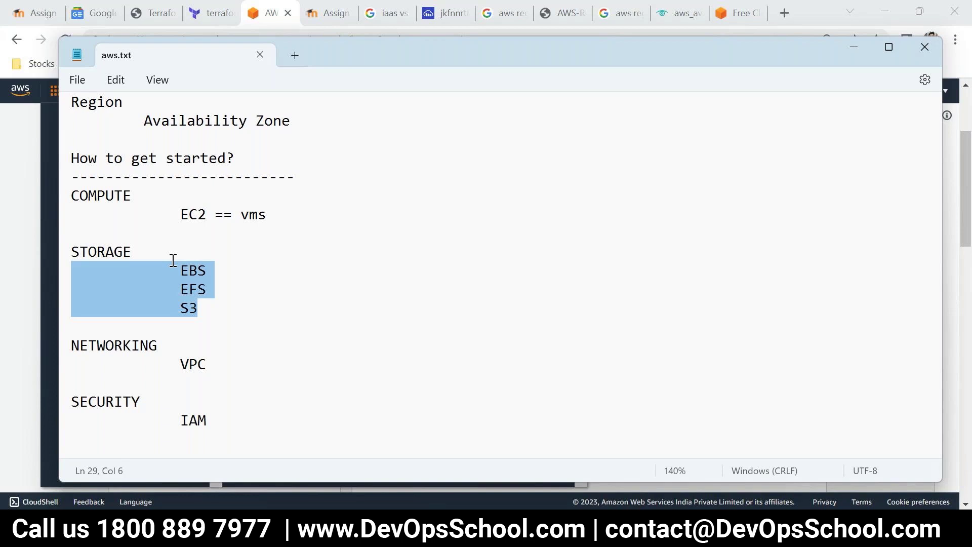
{"action": "left_click_drag", "start_coordinate": [256, 312], "coordinate": [179, 268]}
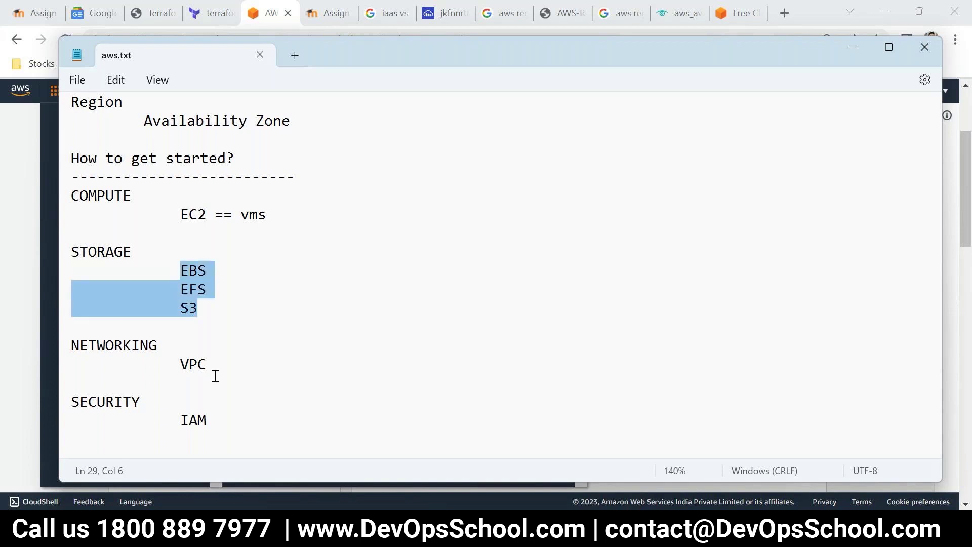
{"action": "left_click_drag", "start_coordinate": [215, 376], "coordinate": [160, 351]}
{"action": "left_click", "coordinate": [222, 415]}
{"action": "left_click_drag", "start_coordinate": [222, 415], "coordinate": [71, 420]}
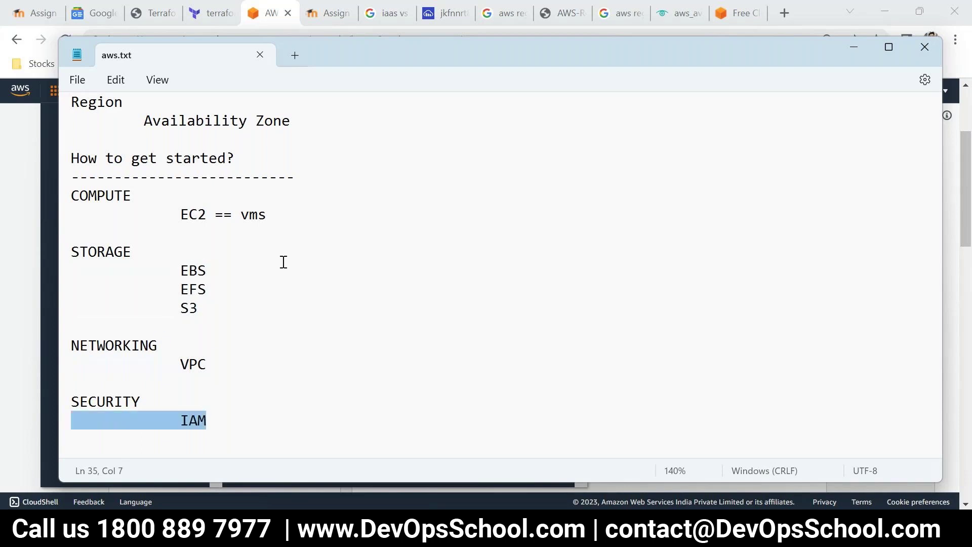
{"action": "left_click", "coordinate": [320, 295]}
Add a dashed separator line below the IAM entry, followed by the lines "1 linux" and "1 windows", and save aws.txt
{"action": "scroll", "coordinate": [337, 319], "scroll_direction": "down", "scroll_amount": 3}
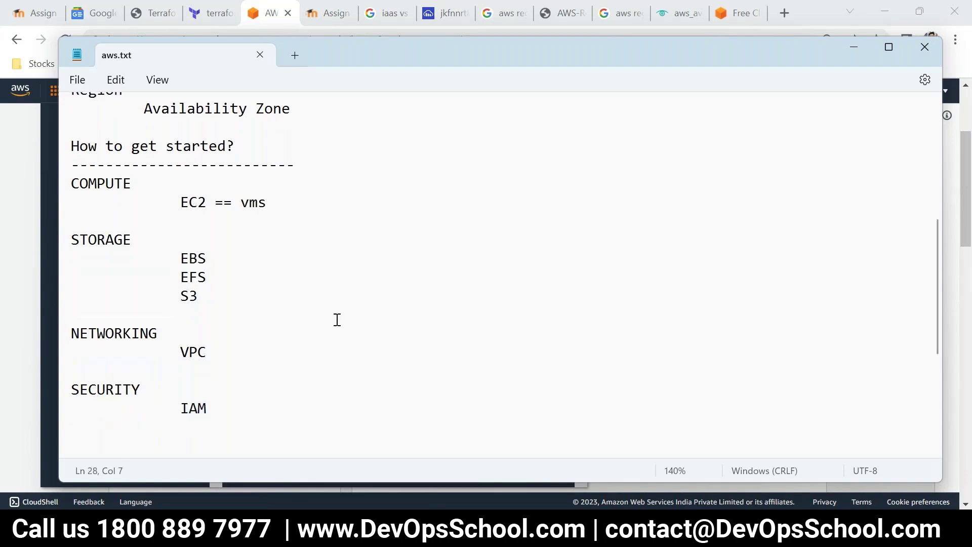
{"action": "left_click", "coordinate": [215, 305]}
{"action": "type", "text": "-"}
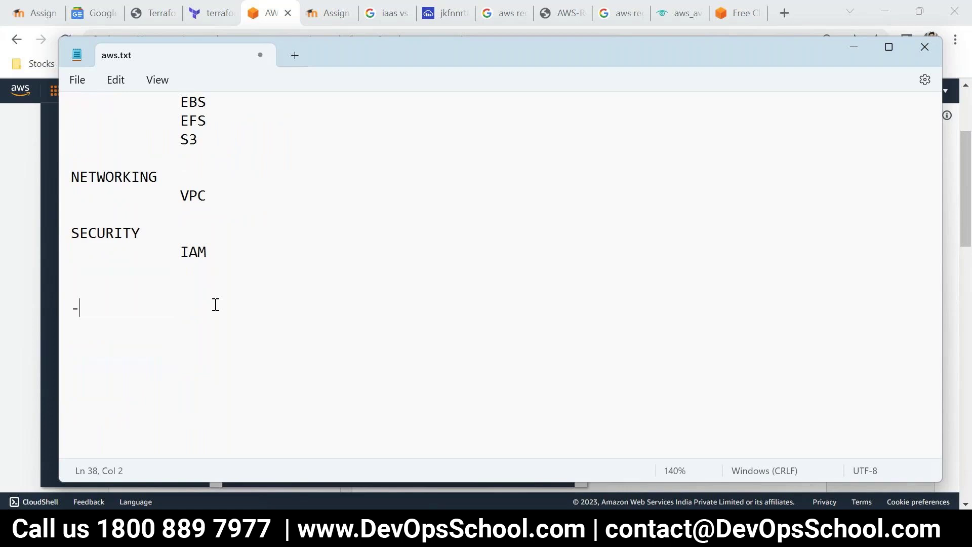
{"action": "type", "text": "--------------------------"}
{"action": "key", "text": "Return"}
{"action": "type", "text": "1 linux"}
{"action": "key", "text": "Return"}
{"action": "type", "text": "1 windows"}
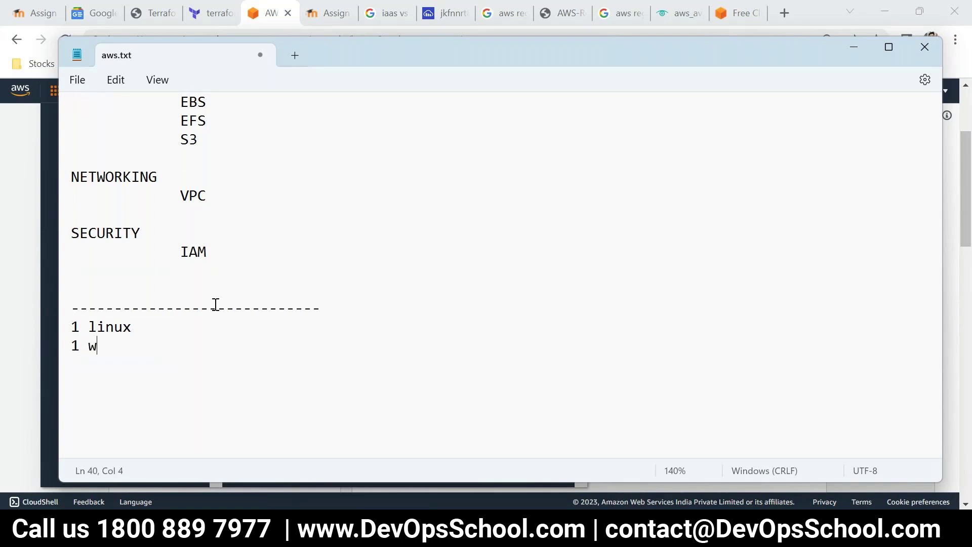
{"action": "key", "text": "ctrl+s"}
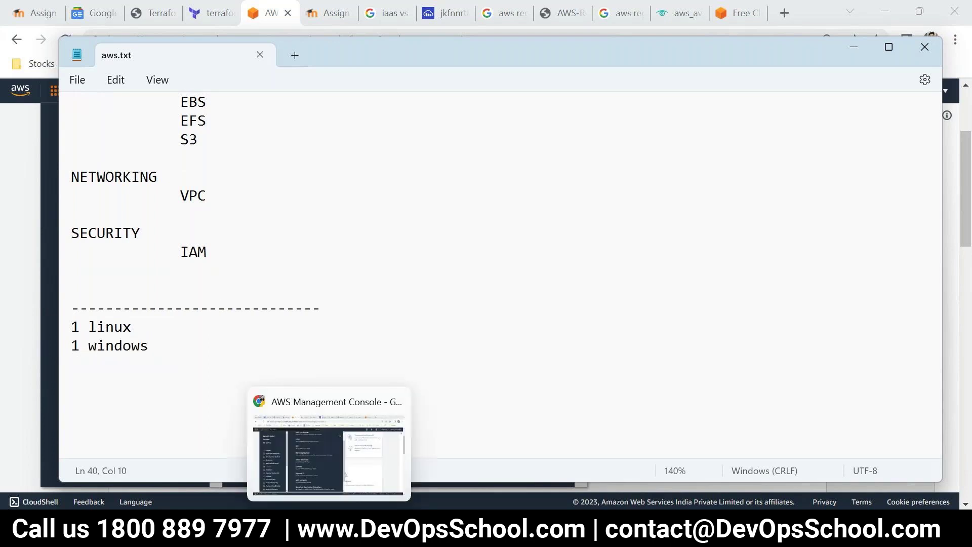
Switch to the AWS console, open the EC2 service and view the list of running instances from its dashboard
{"action": "left_click", "coordinate": [330, 529]}
{"action": "left_click", "coordinate": [808, 330]}
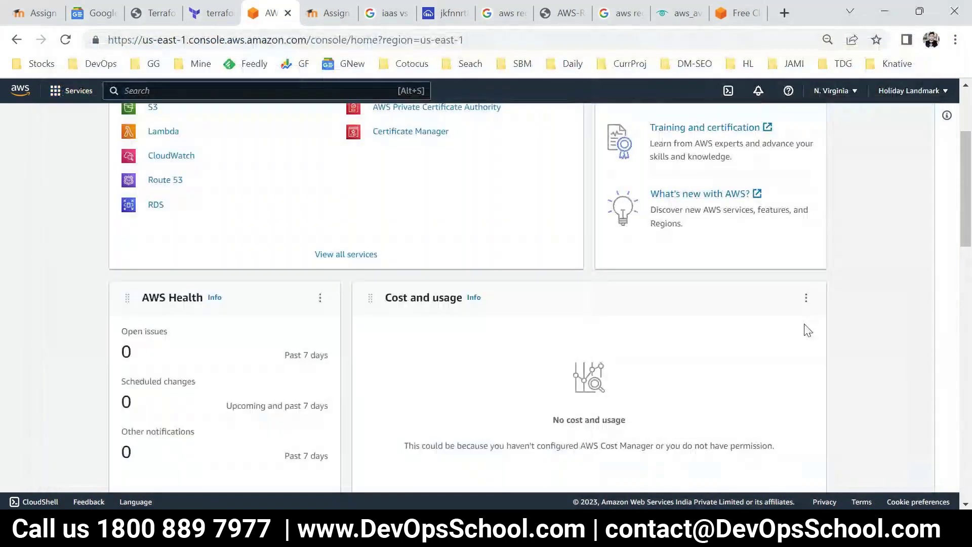
{"action": "scroll", "coordinate": [391, 297], "scroll_direction": "up", "scroll_amount": 3}
{"action": "left_click", "coordinate": [78, 91]}
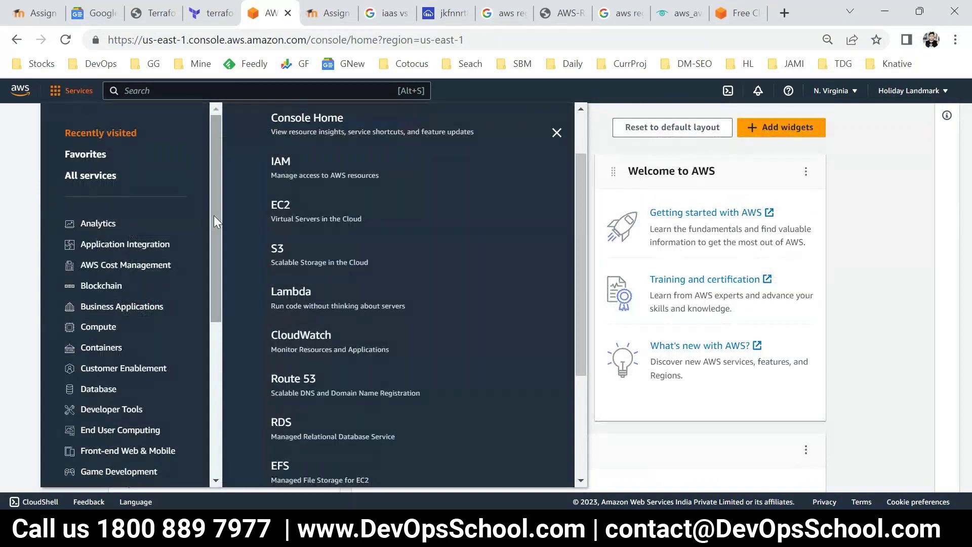
{"action": "left_click", "coordinate": [278, 210]}
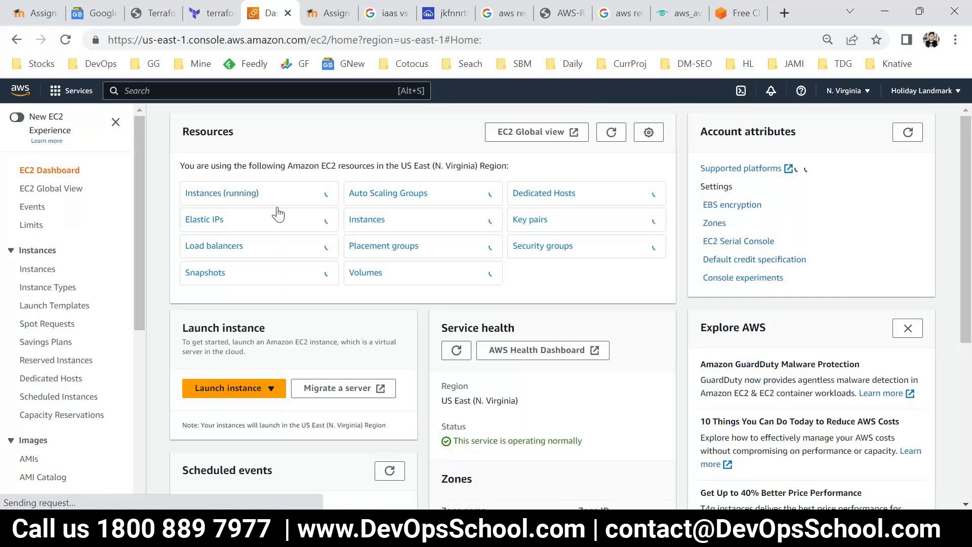
{"action": "left_click", "coordinate": [238, 193]}
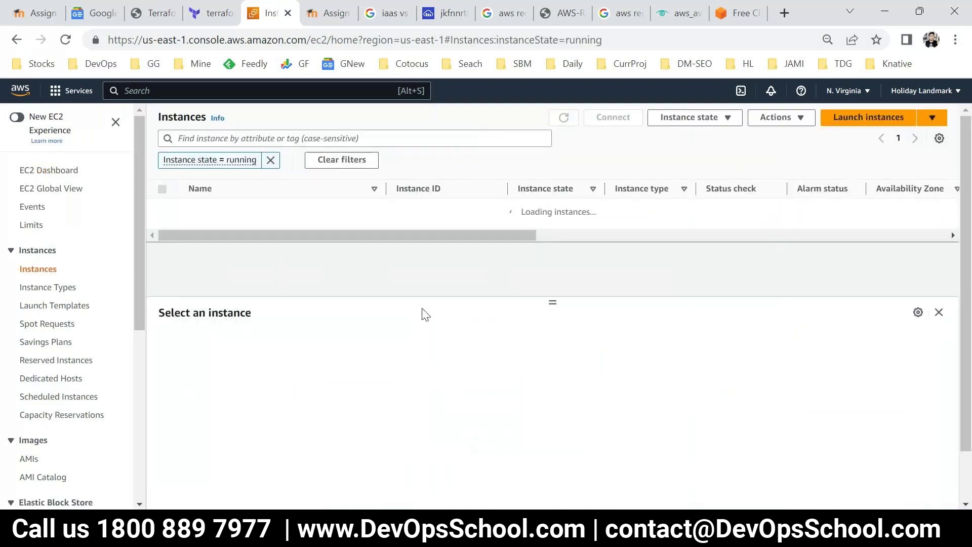
{"action": "left_click", "coordinate": [35, 171]}
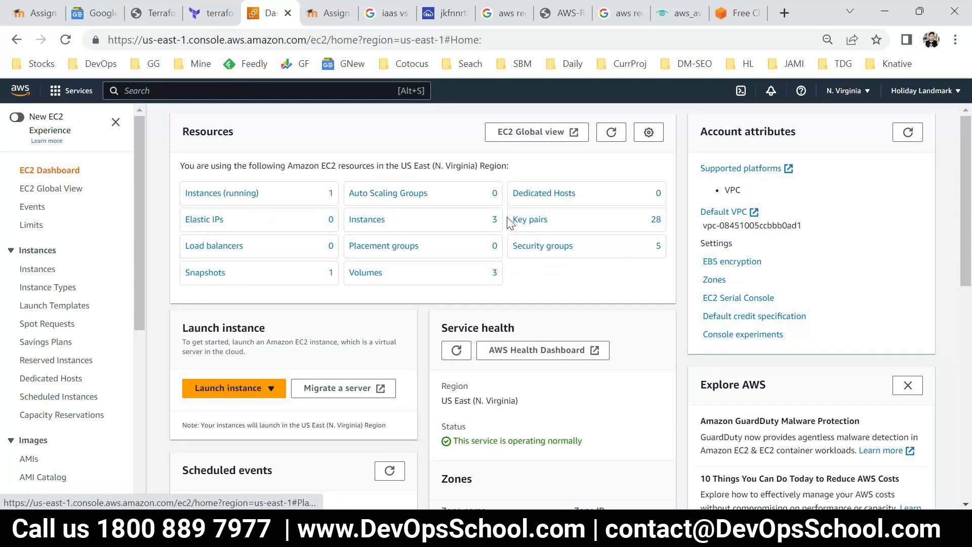
{"action": "left_click", "coordinate": [223, 194]}
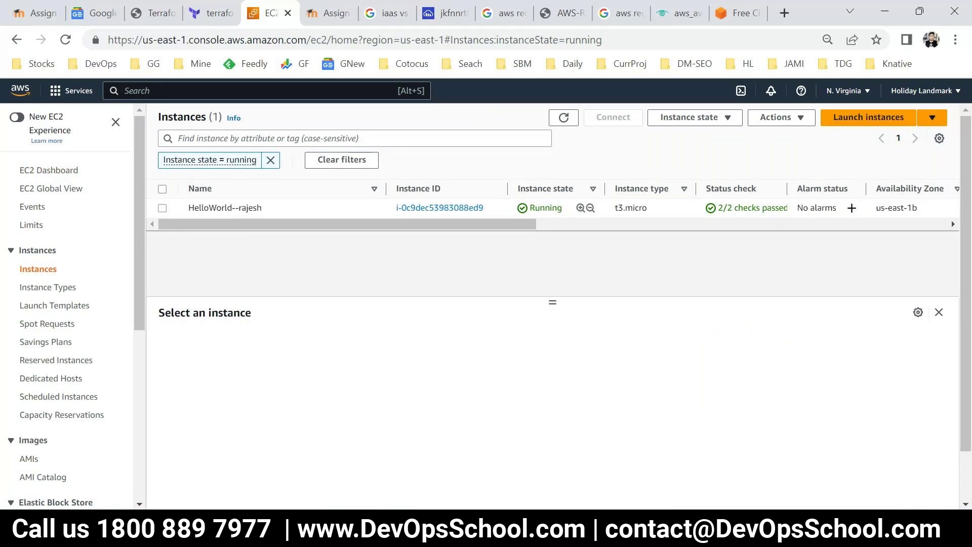
Open the terra folder from the desktop and start a command prompt in it
{"action": "key", "text": "super+d"}
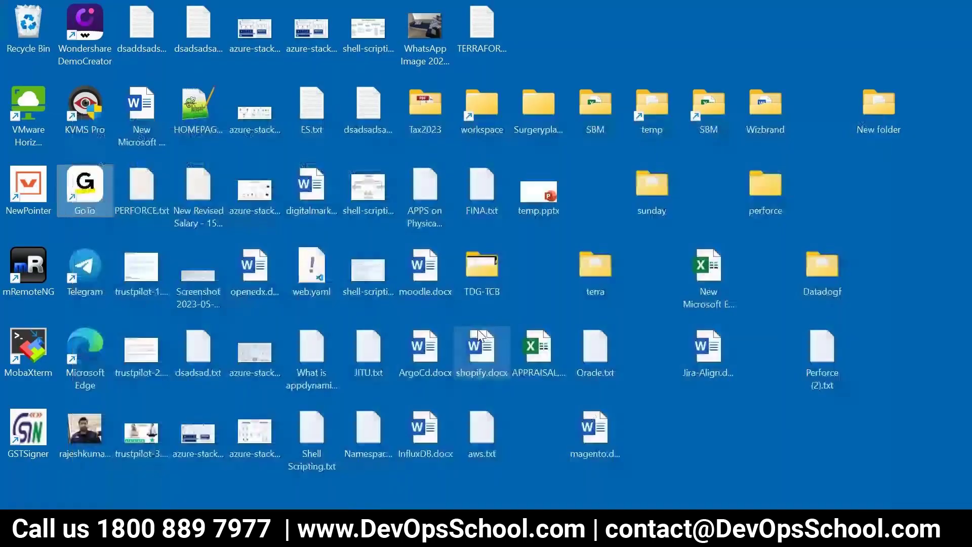
{"action": "double_click", "coordinate": [595, 268]}
{"action": "double_click", "coordinate": [624, 11]}
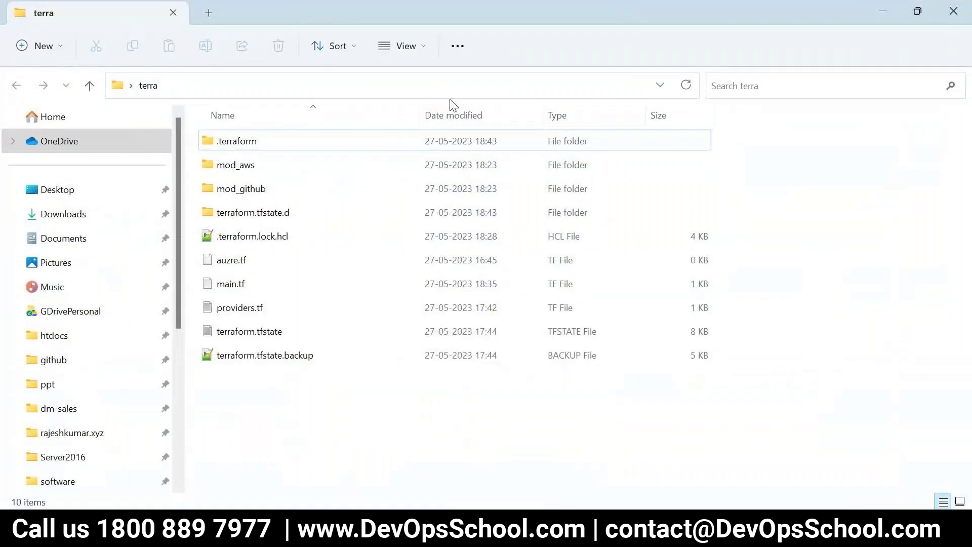
{"action": "left_click", "coordinate": [284, 88]}
{"action": "type", "text": "cmd"}
{"action": "key", "text": "Return"}
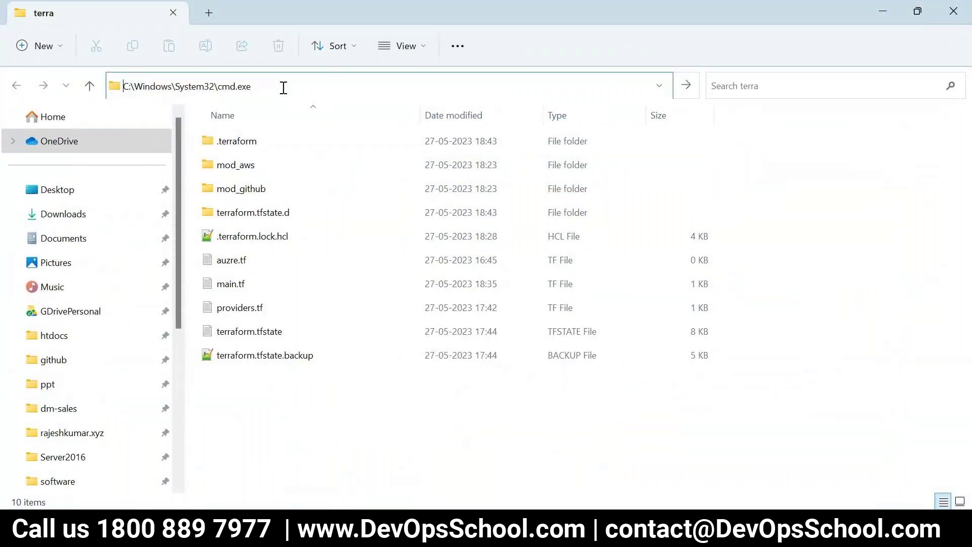
Run terraform destroy -auto-approve in the terra folder
{"action": "type", "text": "te"}
{"action": "type", "text": "raf"}
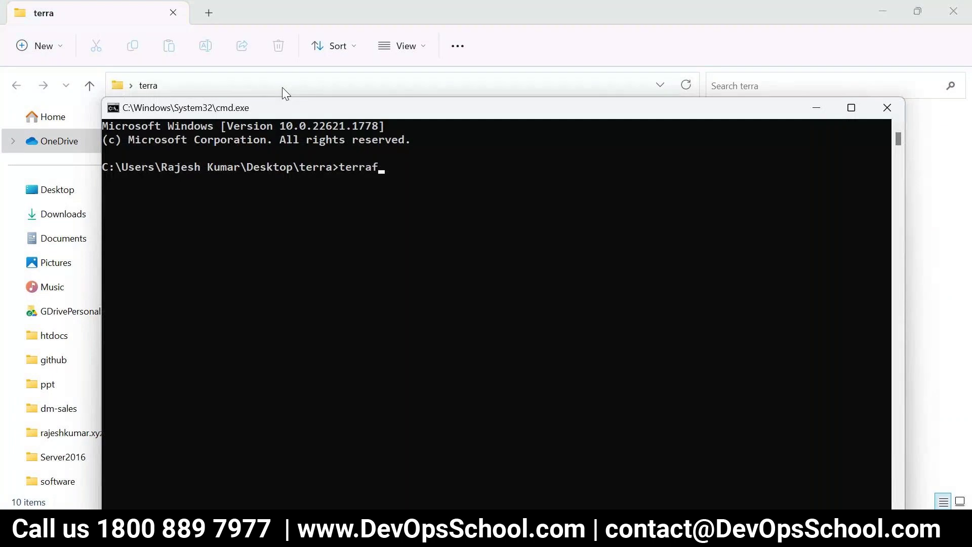
{"action": "type", "text": "orm deste"}
{"action": "key", "text": "BackSpace"}
{"action": "type", "text": "roy --auto-approve"}
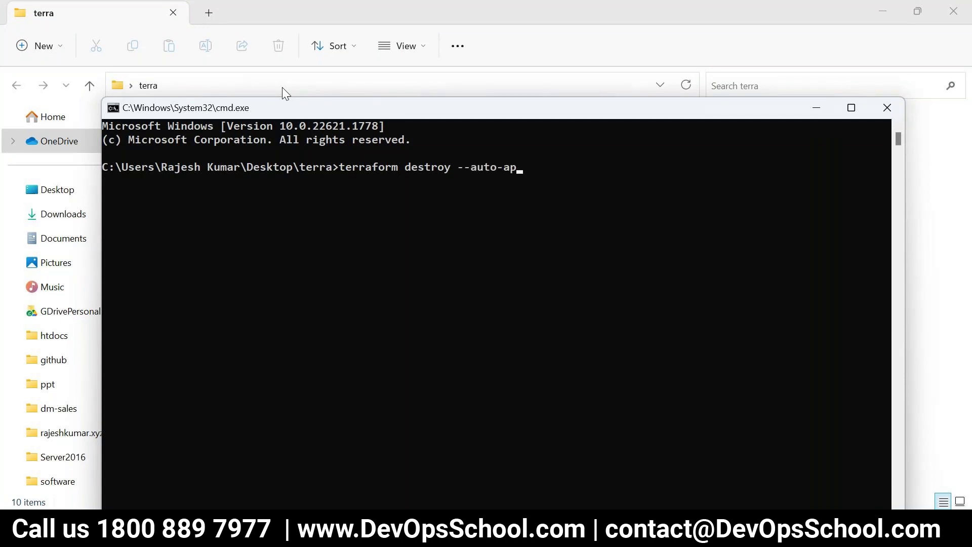
{"action": "key", "text": "Left"}
{"action": "key", "text": "Left"}
{"action": "key", "text": "Left"}
{"action": "key", "text": "Left"}
{"action": "key", "text": "Left"}
{"action": "key", "text": "Left"}
{"action": "key", "text": "Left"}
{"action": "key", "text": "Left"}
{"action": "key", "text": "Left"}
{"action": "key", "text": "Left"}
{"action": "key", "text": "Left"}
{"action": "key", "text": "Left"}
{"action": "key", "text": "BackSpace"}
{"action": "key", "text": "Return"}
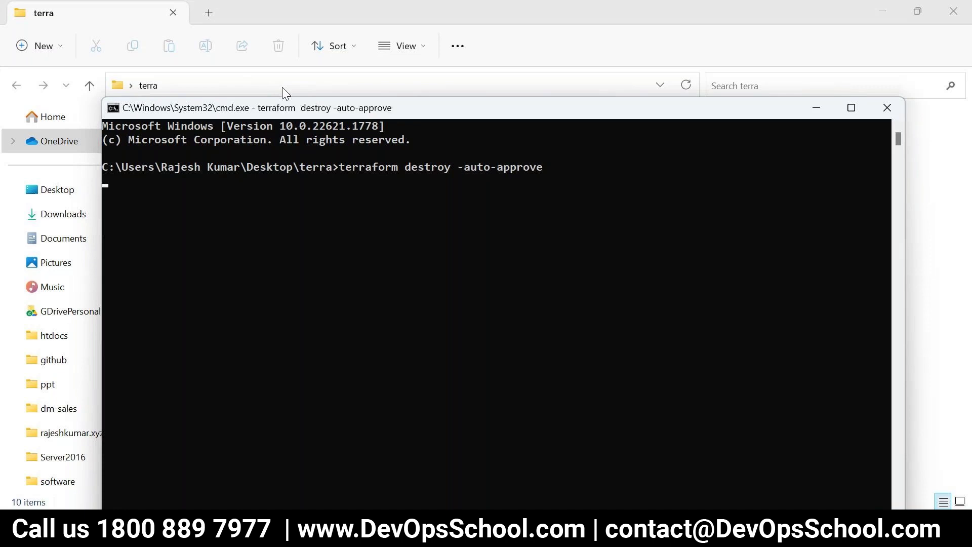
Return to the EC2 console in the browser, start launching a new instance and look through the launch form's sections
{"action": "key", "text": "alt+Tab"}
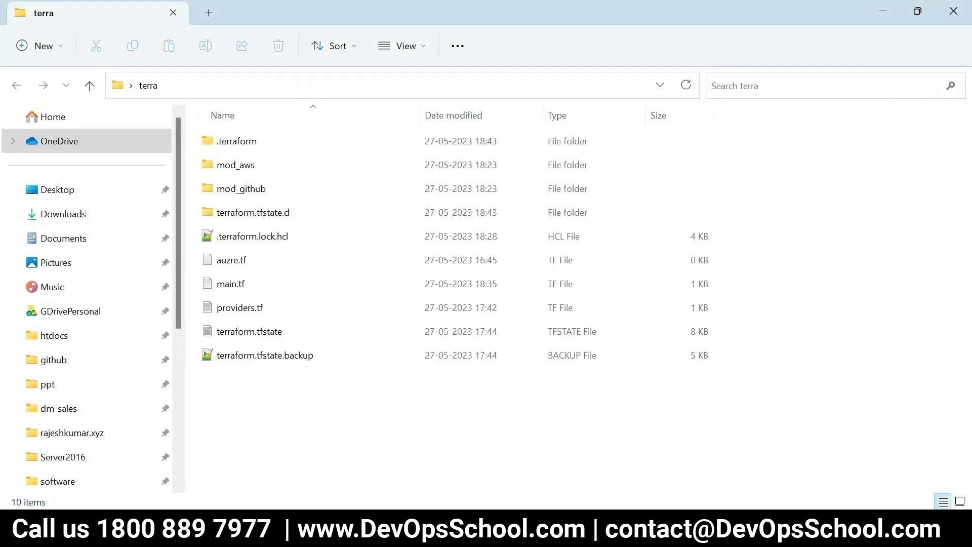
{"action": "key", "text": "alt+Tab"}
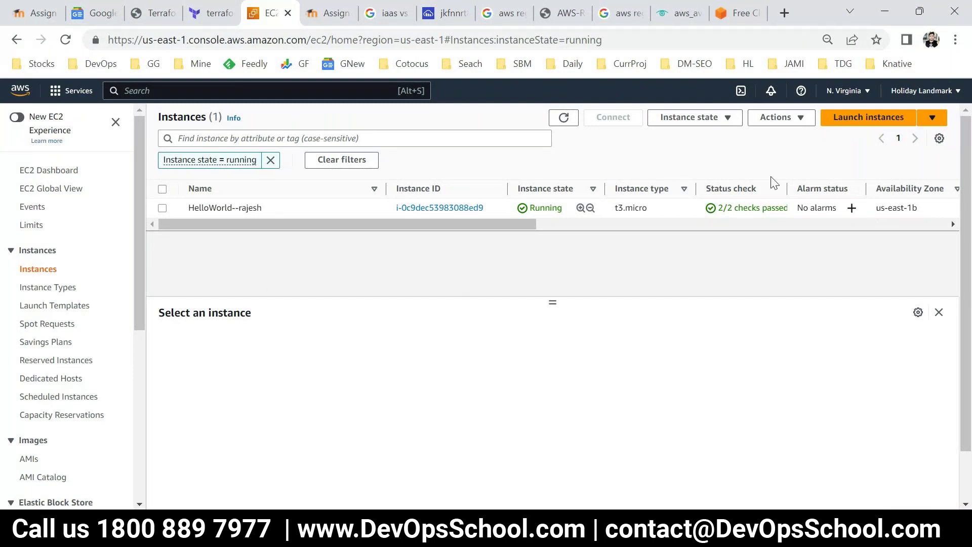
{"action": "left_click", "coordinate": [844, 120]}
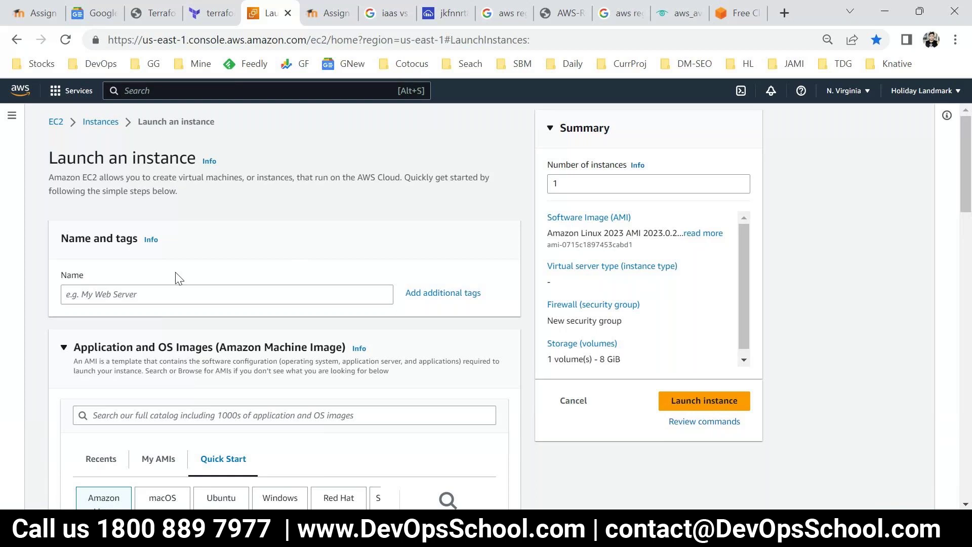
{"action": "scroll", "coordinate": [178, 277], "scroll_direction": "down", "scroll_amount": 3}
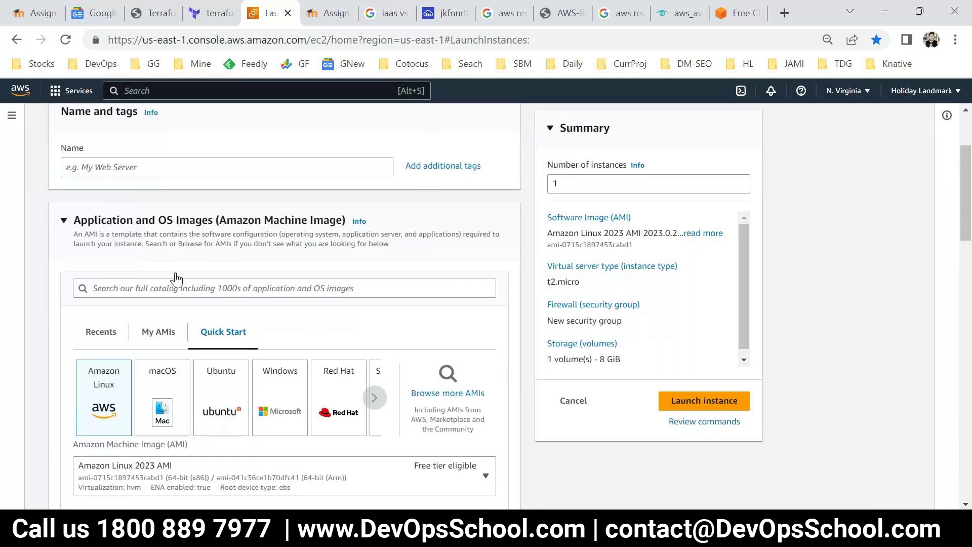
{"action": "scroll", "coordinate": [176, 279], "scroll_direction": "up", "scroll_amount": 3}
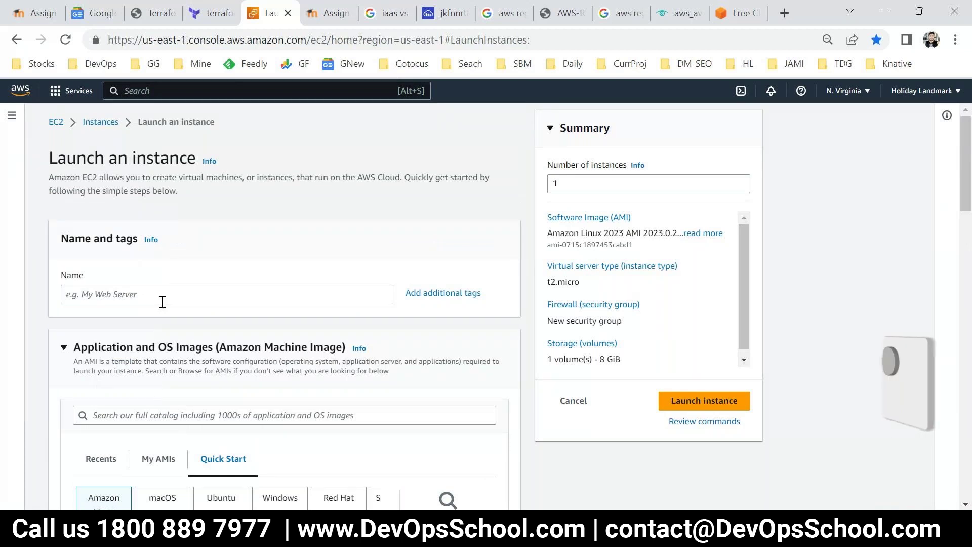
{"action": "scroll", "coordinate": [146, 271], "scroll_direction": "down", "scroll_amount": 1}
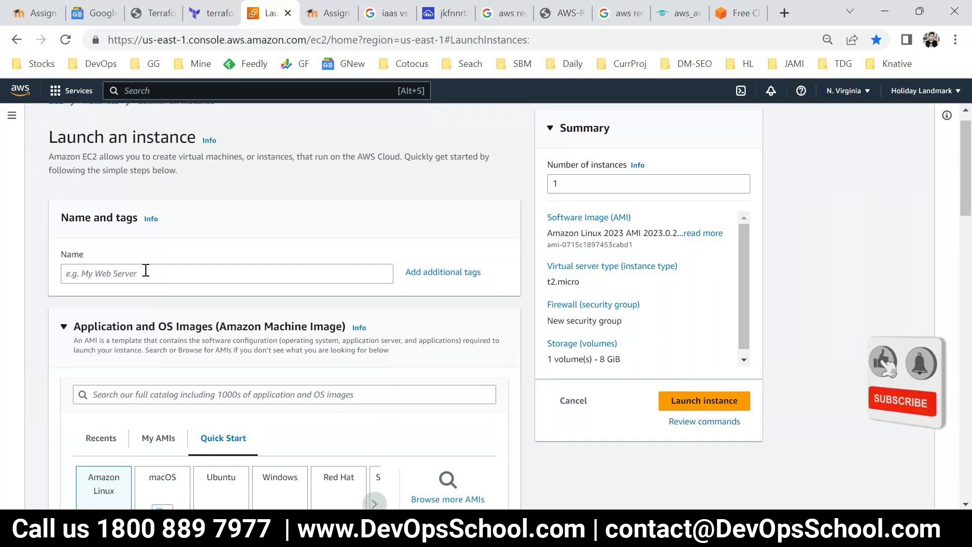
{"action": "scroll", "coordinate": [146, 271], "scroll_direction": "down", "scroll_amount": 15}
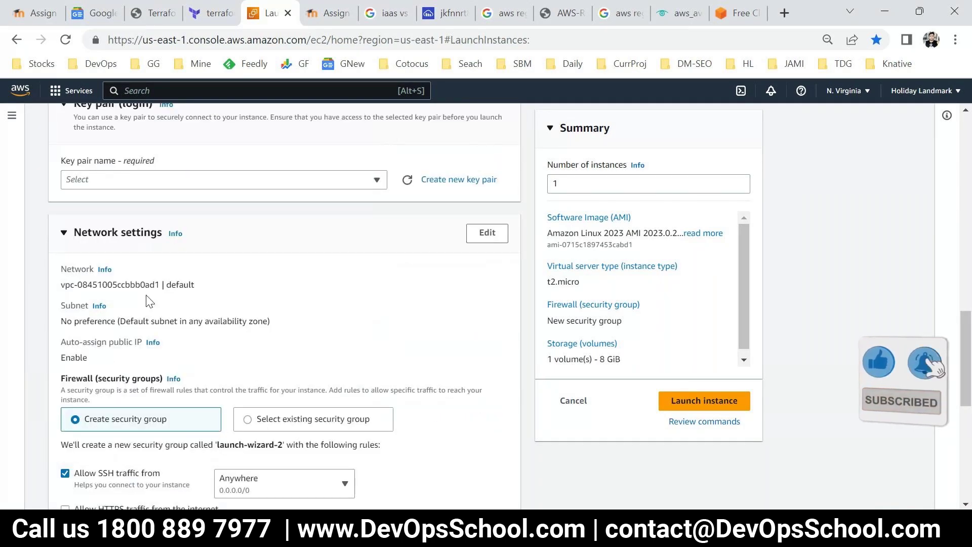
{"action": "scroll", "coordinate": [147, 299], "scroll_direction": "up", "scroll_amount": 15}
Name the new instance linux and bring the operating system image choices into view
{"action": "left_click", "coordinate": [140, 295]}
{"action": "type", "text": "ubuntu"}
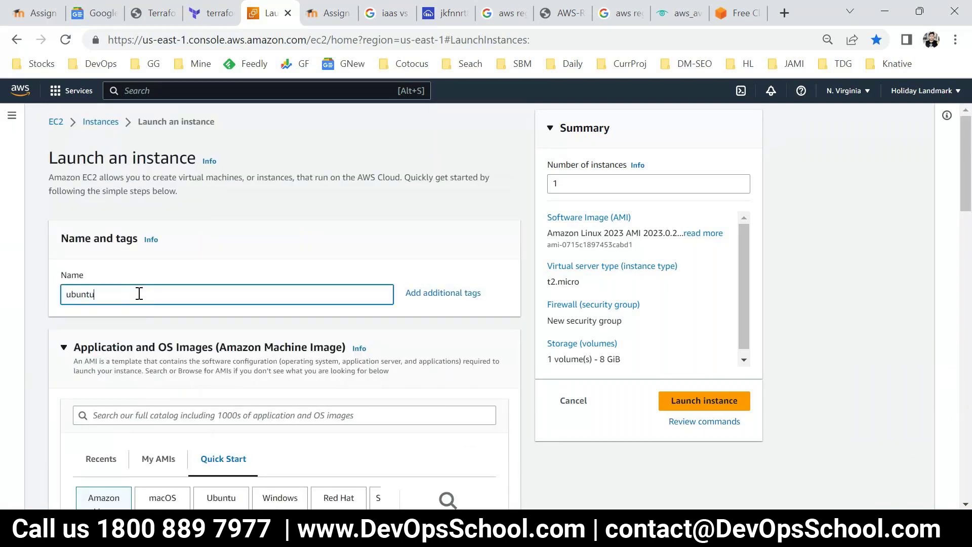
{"action": "double_click", "coordinate": [140, 295]}
{"action": "type", "text": "linux"}
{"action": "scroll", "coordinate": [264, 317], "scroll_direction": "down", "scroll_amount": 1}
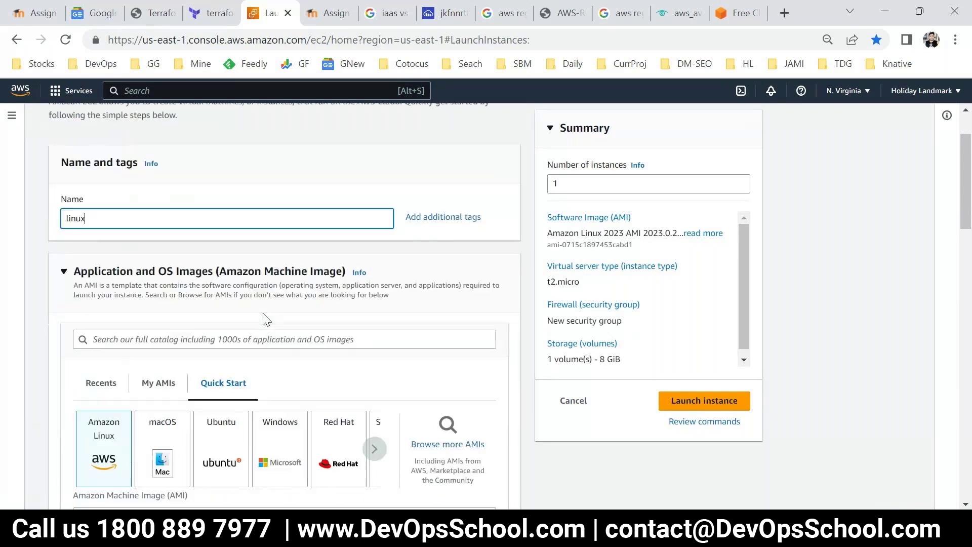
{"action": "scroll", "coordinate": [264, 317], "scroll_direction": "down", "scroll_amount": 1}
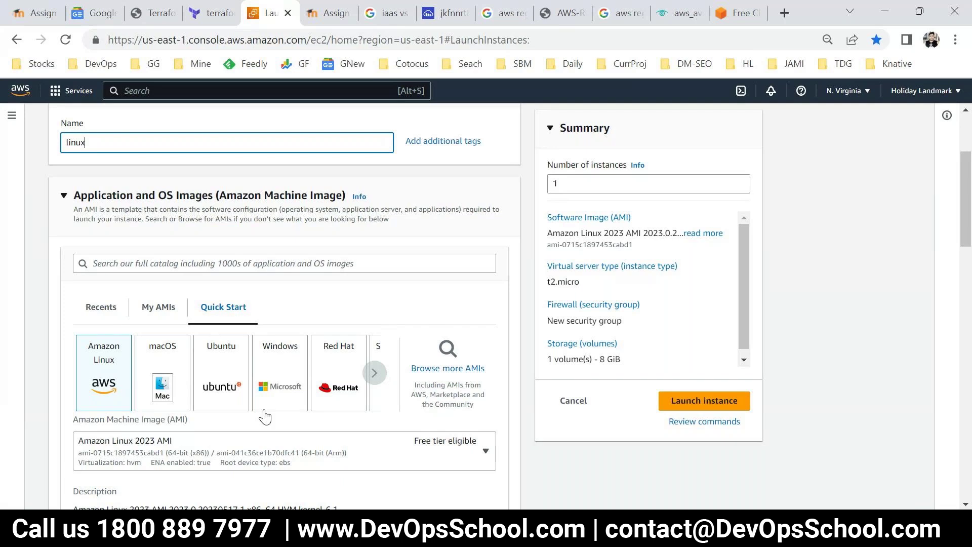
Choose Ubuntu as the operating system, using the Ubuntu Server 22.04 LTS (HVM), SSD Volume Type image
{"action": "left_click", "coordinate": [226, 374]}
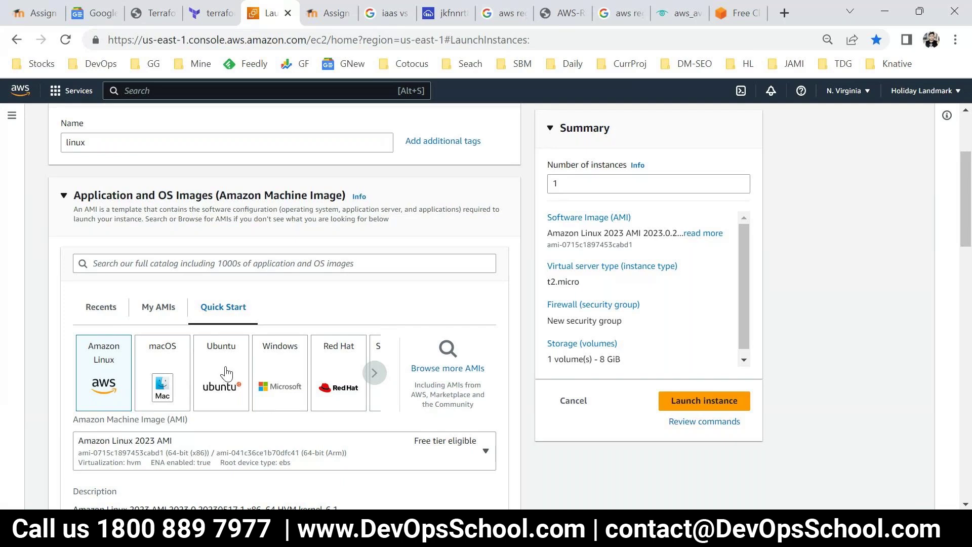
{"action": "scroll", "coordinate": [284, 432], "scroll_direction": "down", "scroll_amount": 3}
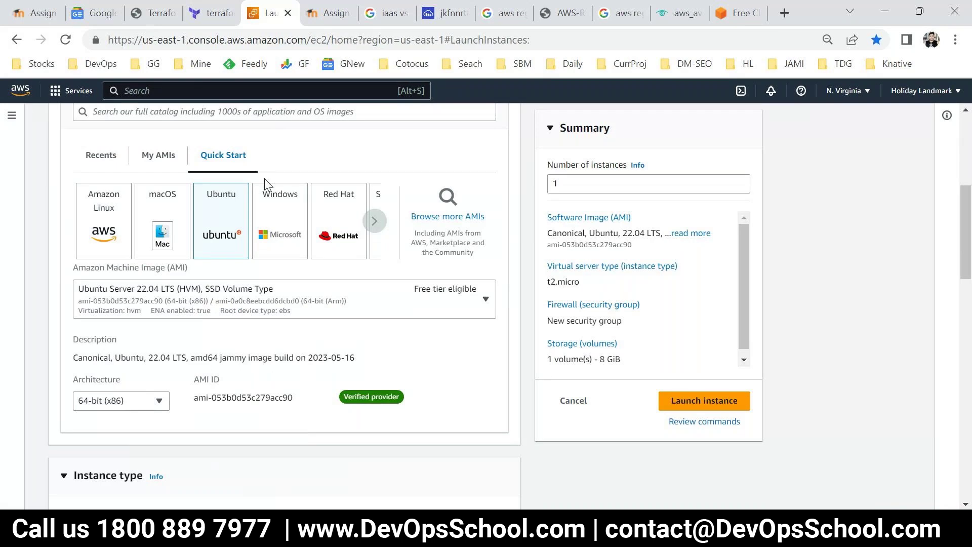
{"action": "left_click", "coordinate": [135, 297]}
{"action": "left_click", "coordinate": [130, 297]}
Browse the available instance types with their memory and hourly prices, and select t2.micro for the instance
{"action": "scroll", "coordinate": [265, 349], "scroll_direction": "down", "scroll_amount": 2}
{"action": "scroll", "coordinate": [264, 350], "scroll_direction": "down", "scroll_amount": 3}
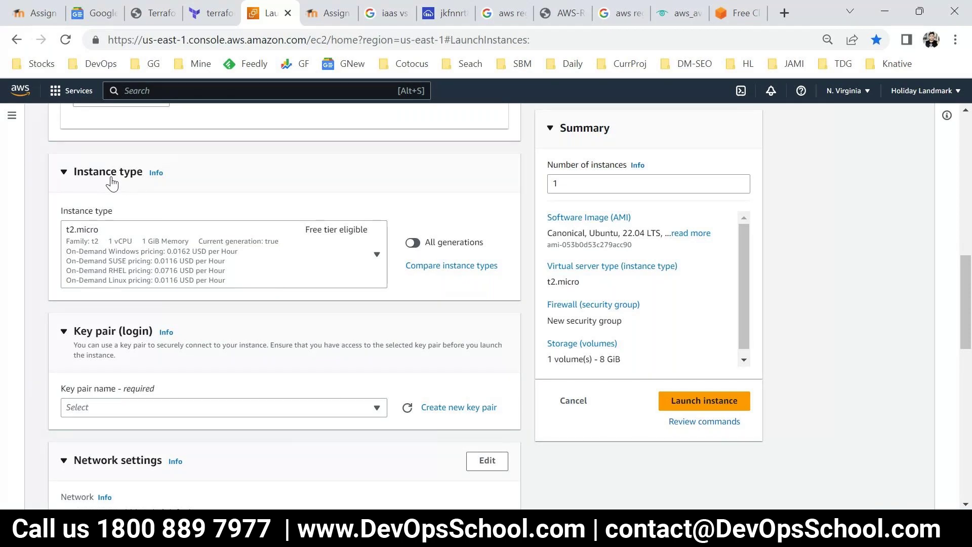
{"action": "left_click", "coordinate": [377, 255]}
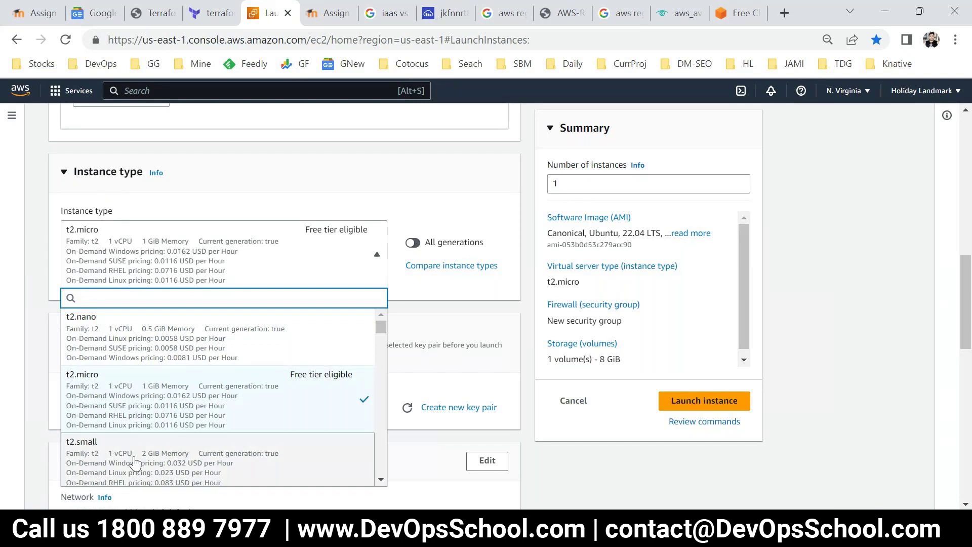
{"action": "scroll", "coordinate": [170, 445], "scroll_direction": "down", "scroll_amount": 5}
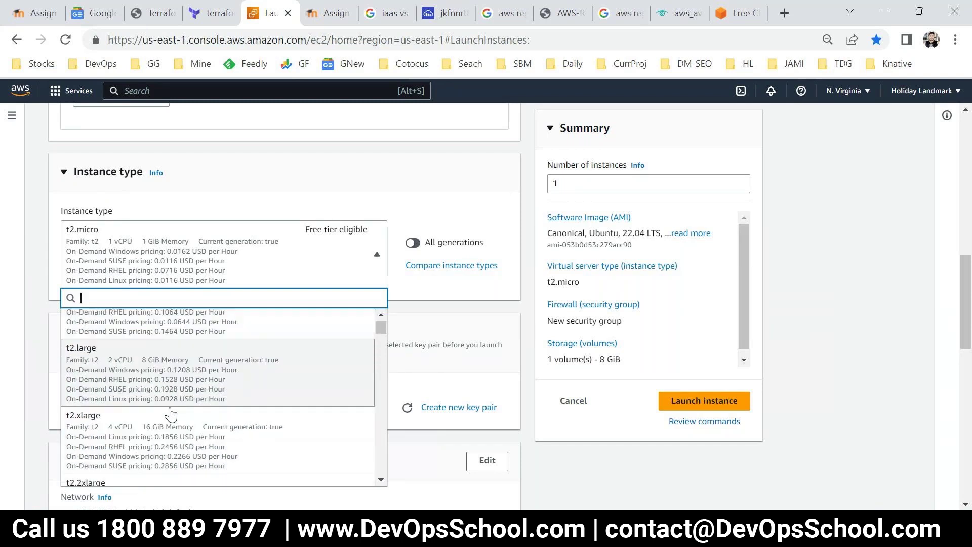
{"action": "scroll", "coordinate": [170, 414], "scroll_direction": "up", "scroll_amount": 5}
{"action": "scroll", "coordinate": [151, 337], "scroll_direction": "down", "scroll_amount": 2}
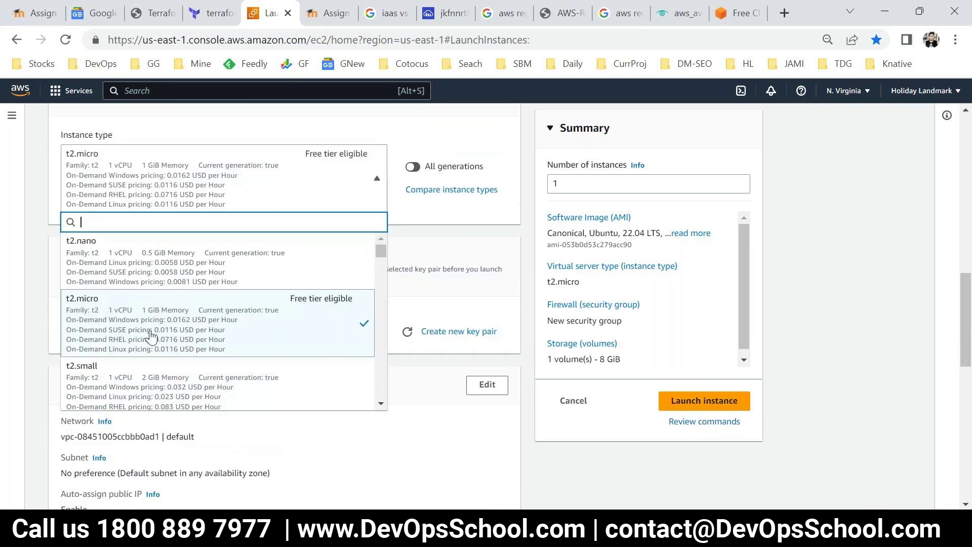
{"action": "scroll", "coordinate": [212, 339], "scroll_direction": "up", "scroll_amount": 5}
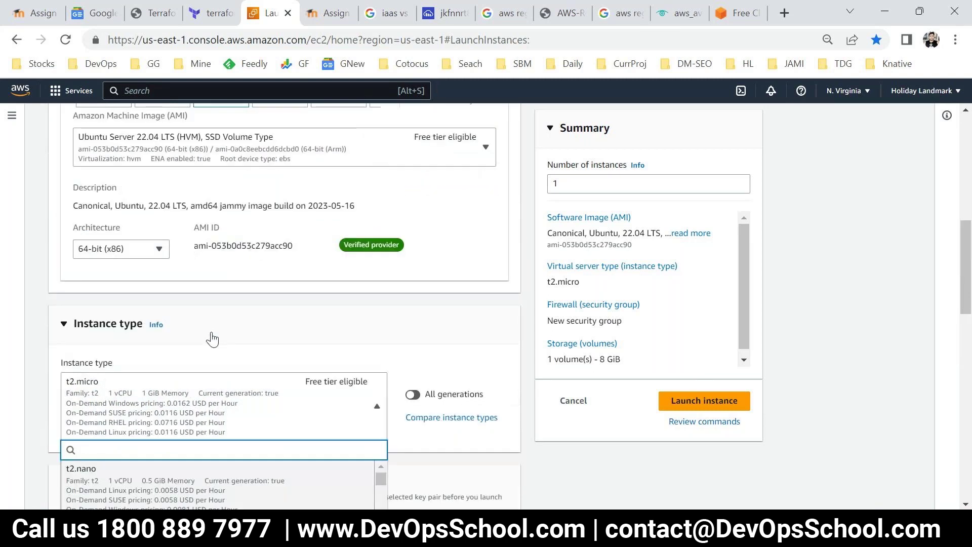
{"action": "left_click", "coordinate": [135, 391]}
{"action": "left_click", "coordinate": [135, 391]}
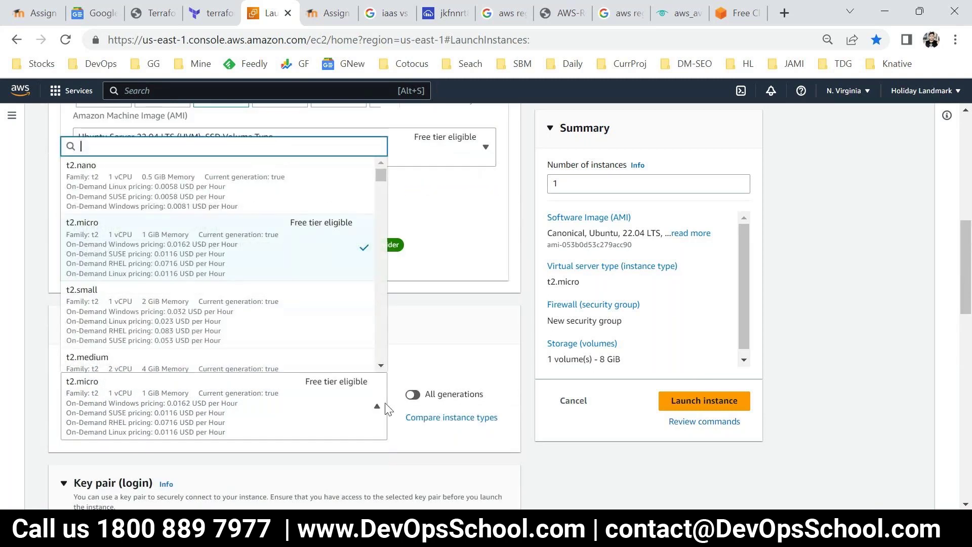
{"action": "left_click", "coordinate": [157, 240]}
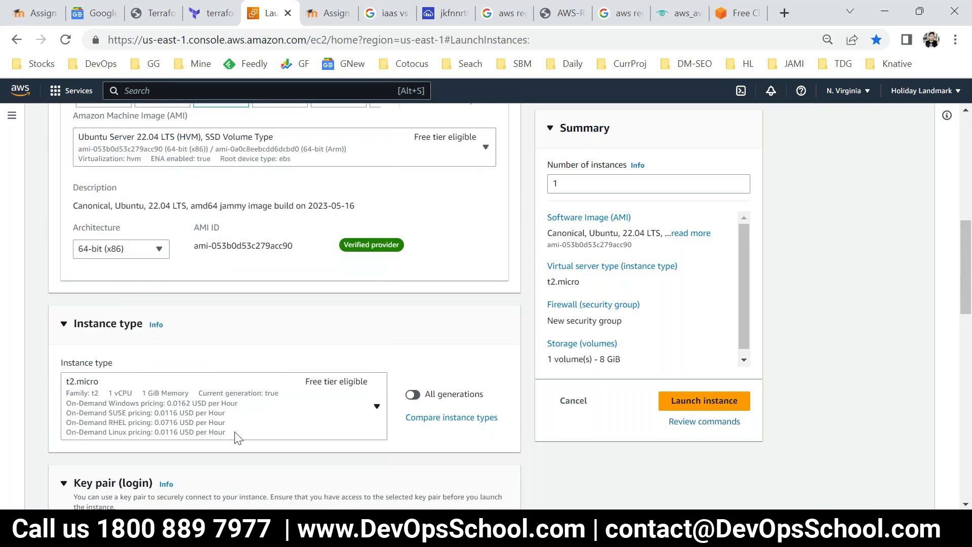
{"action": "scroll", "coordinate": [274, 419], "scroll_direction": "down", "scroll_amount": 3}
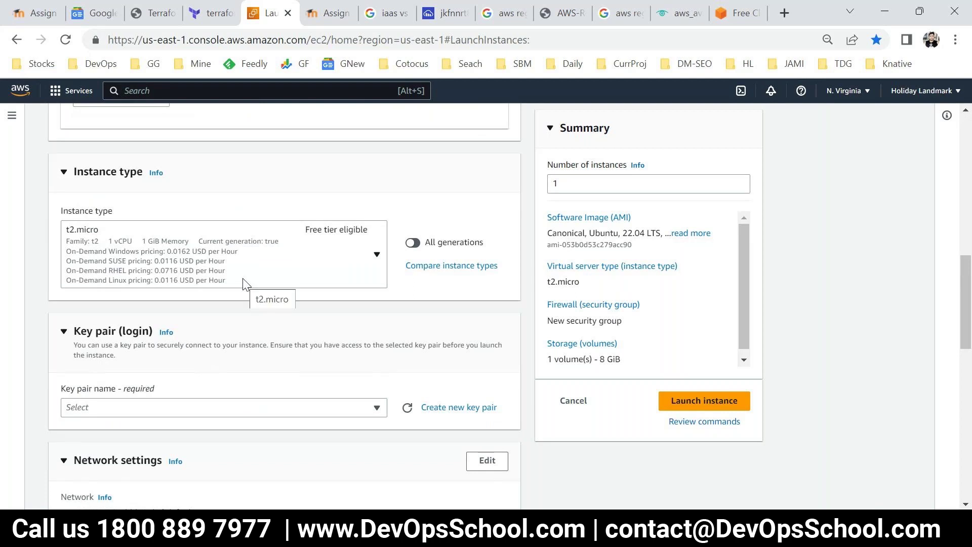
Search the web for aws calculator in a new browser tab, open the AWS Pricing Calculator site and look over its page
{"action": "left_click", "coordinate": [785, 13]}
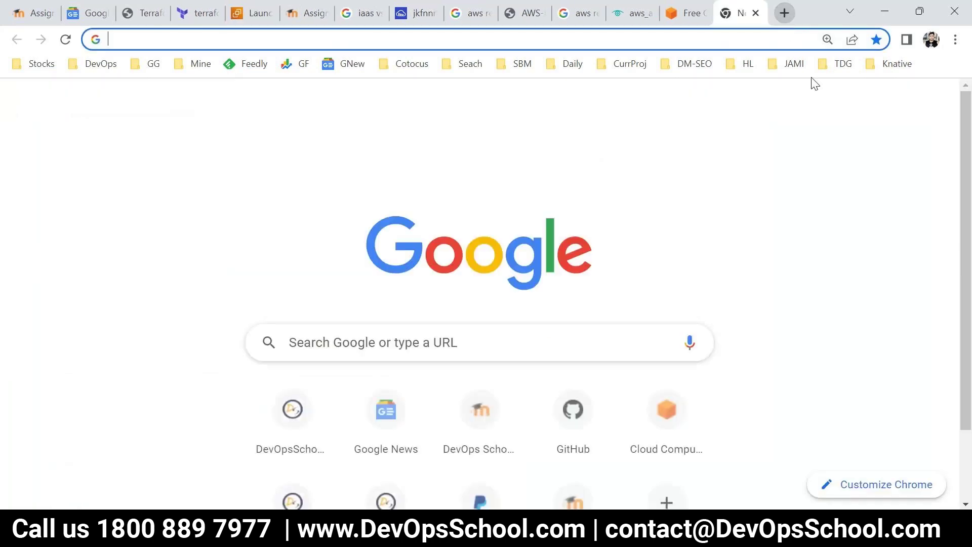
{"action": "type", "text": "aws ca"}
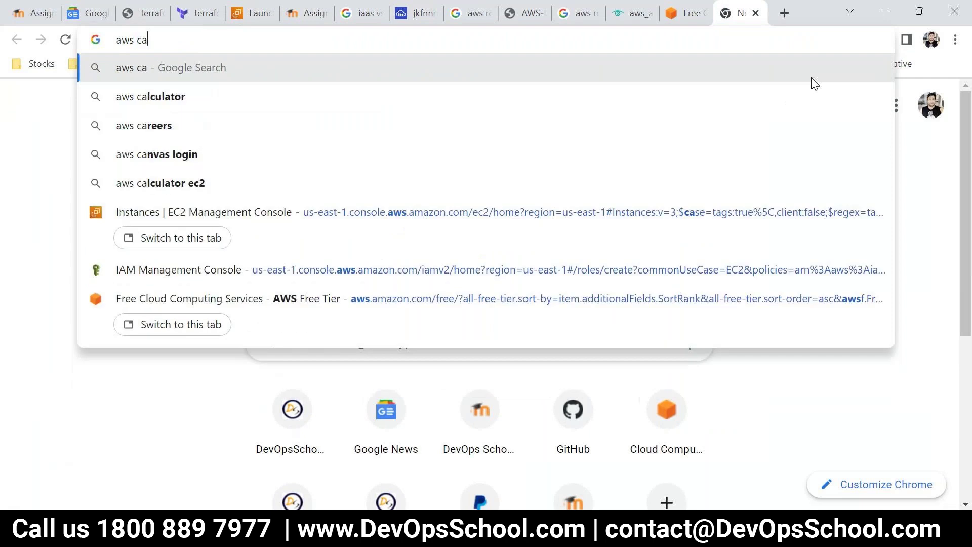
{"action": "key", "text": "Down"}
{"action": "key", "text": "Return"}
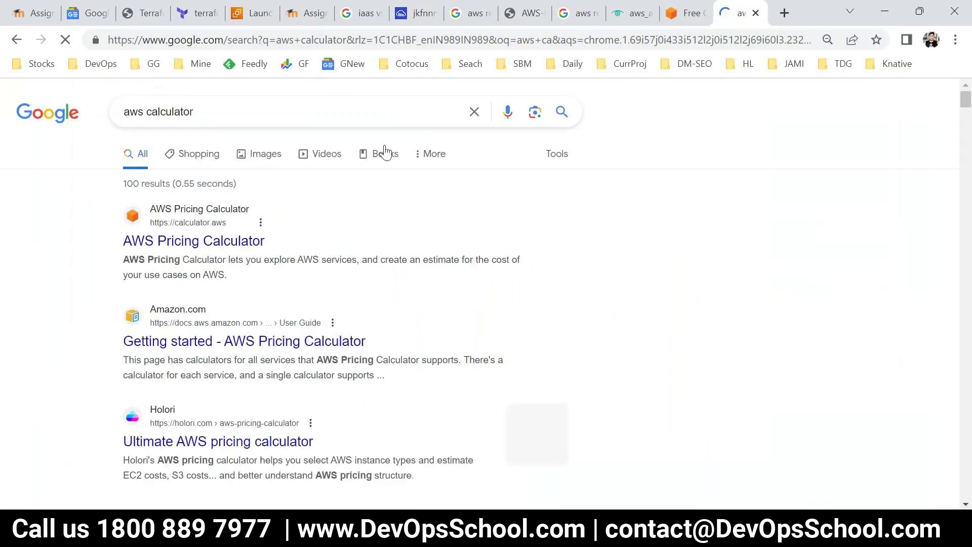
{"action": "left_click", "coordinate": [232, 240]}
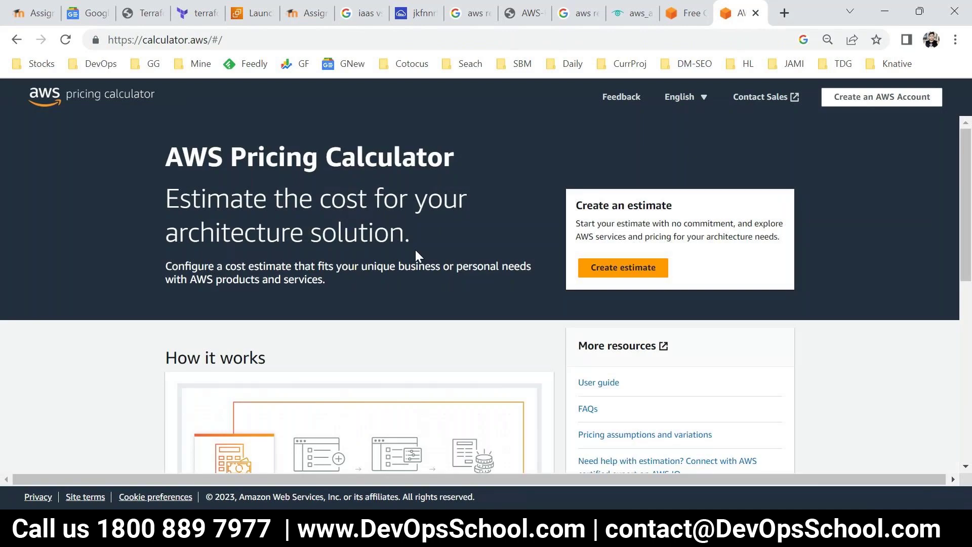
{"action": "scroll", "coordinate": [416, 251], "scroll_direction": "down", "scroll_amount": 3}
{"action": "scroll", "coordinate": [449, 268], "scroll_direction": "up", "scroll_amount": 3}
Return to the instance launch form and look at the existing key pairs offered for login
{"action": "left_click", "coordinate": [266, 13]}
{"action": "scroll", "coordinate": [258, 343], "scroll_direction": "down", "scroll_amount": 1}
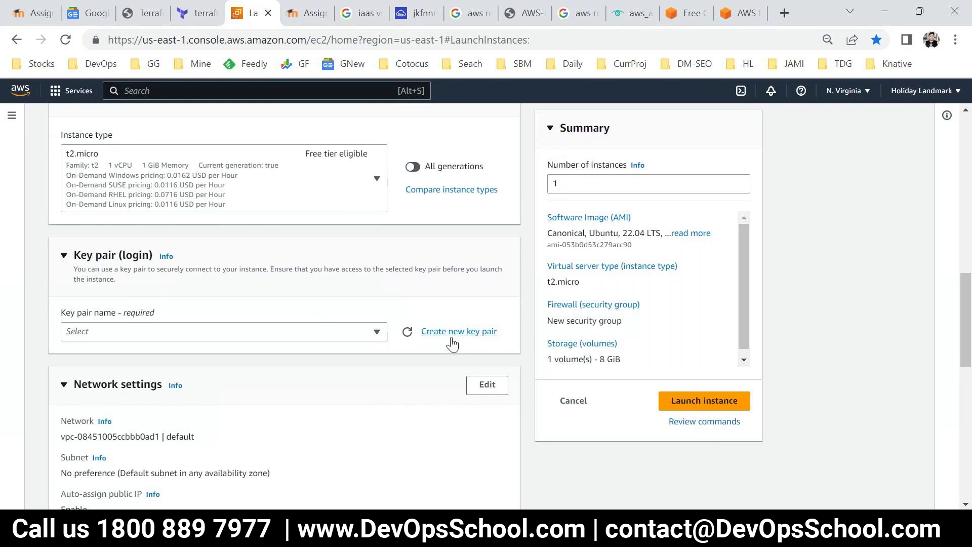
{"action": "left_click", "coordinate": [365, 335]}
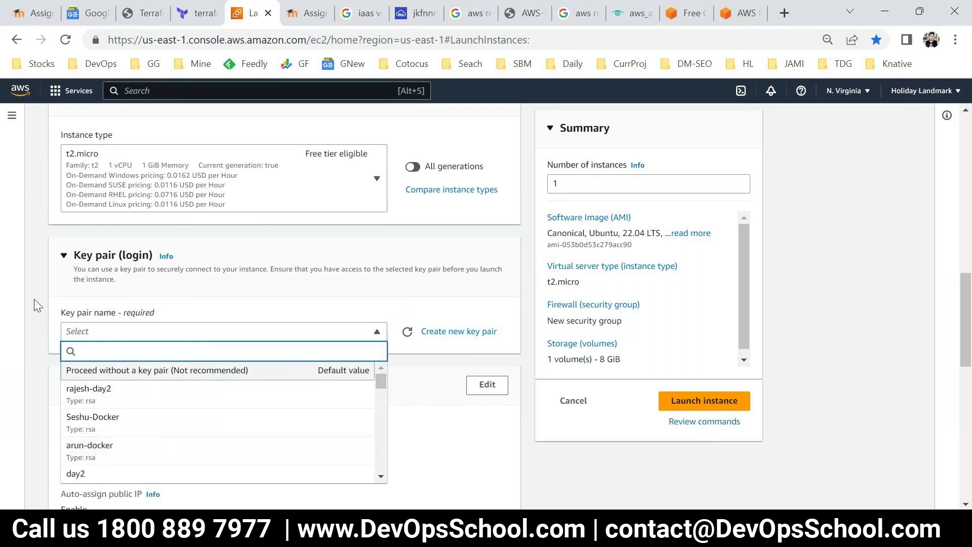
{"action": "left_click", "coordinate": [16, 309]}
{"action": "left_click", "coordinate": [16, 309]}
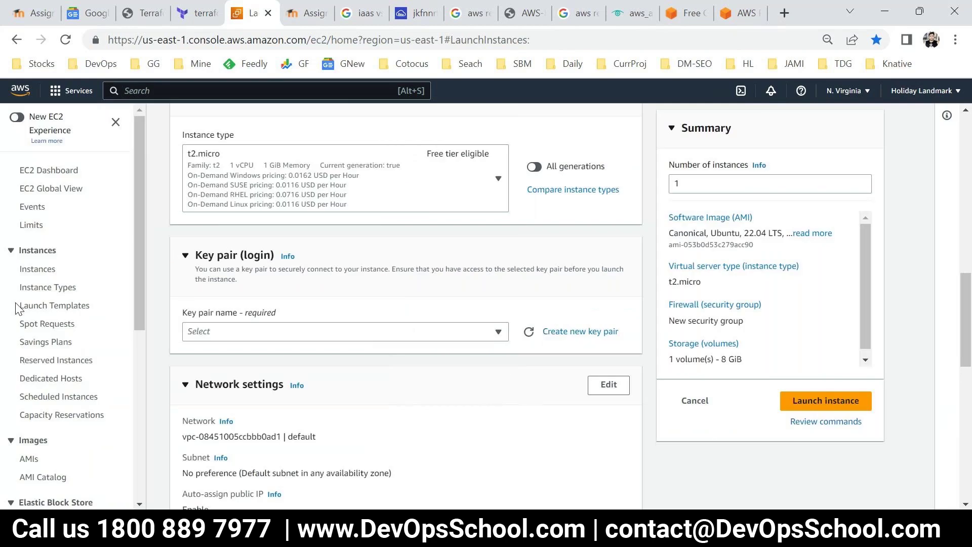
Create a new RSA key pair named sunday-may with the .ppk private key format for the instance
{"action": "left_click", "coordinate": [572, 331]}
{"action": "left_click", "coordinate": [436, 208]}
{"action": "type", "text": "sunday-may"}
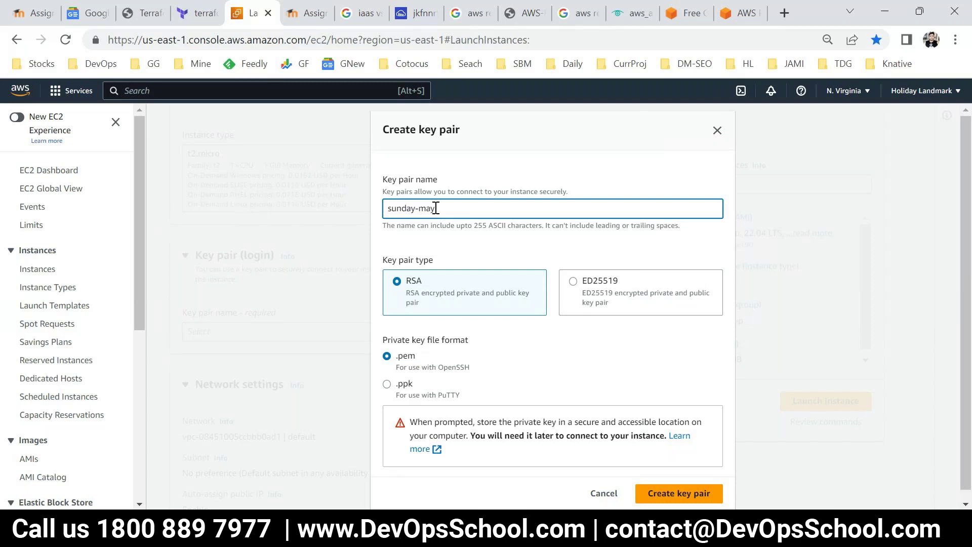
{"action": "left_click_drag", "start_coordinate": [436, 208], "coordinate": [366, 210]}
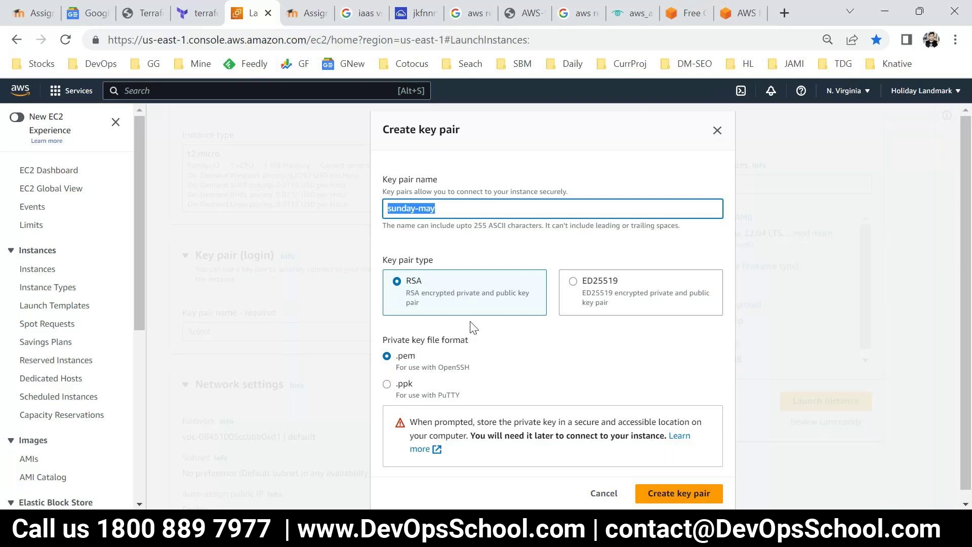
{"action": "scroll", "coordinate": [474, 327], "scroll_direction": "down", "scroll_amount": 1}
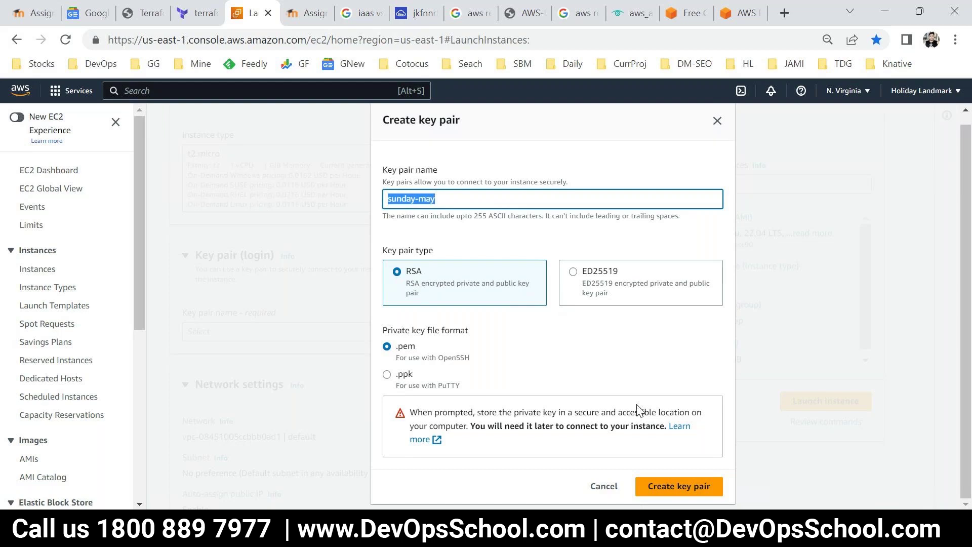
{"action": "left_click", "coordinate": [403, 386]}
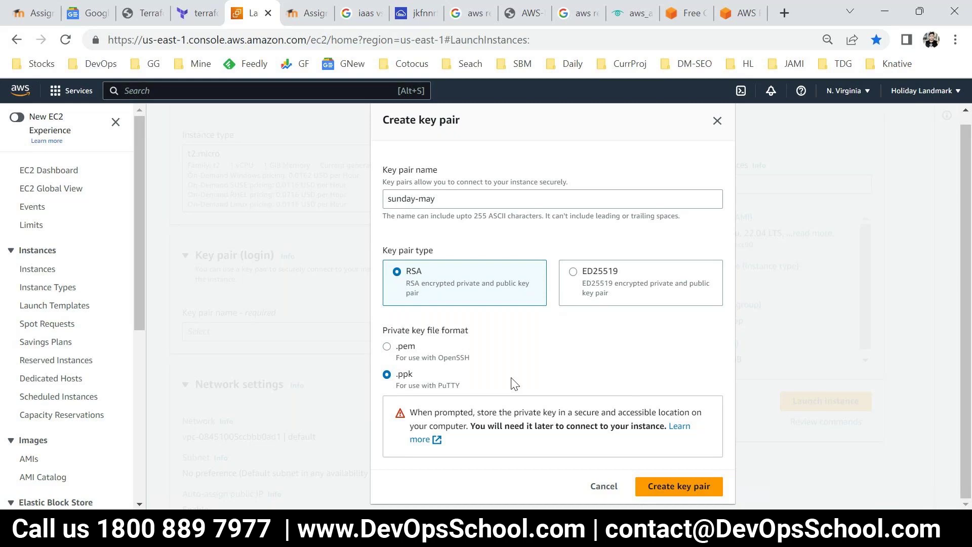
{"action": "left_click", "coordinate": [673, 487]}
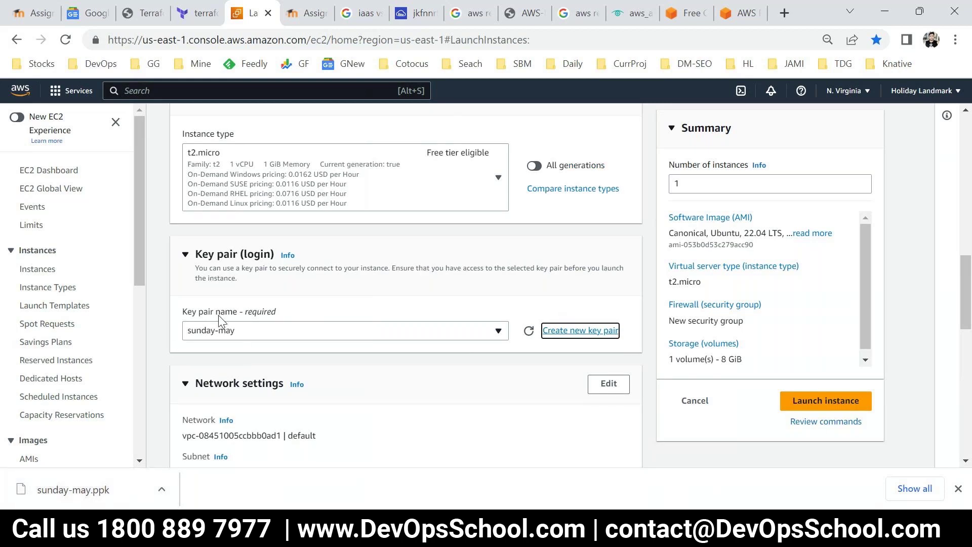
Review the network settings, check which existing security groups are available, and return to the option of creating a new security group
{"action": "scroll", "coordinate": [219, 314], "scroll_direction": "down", "scroll_amount": 1}
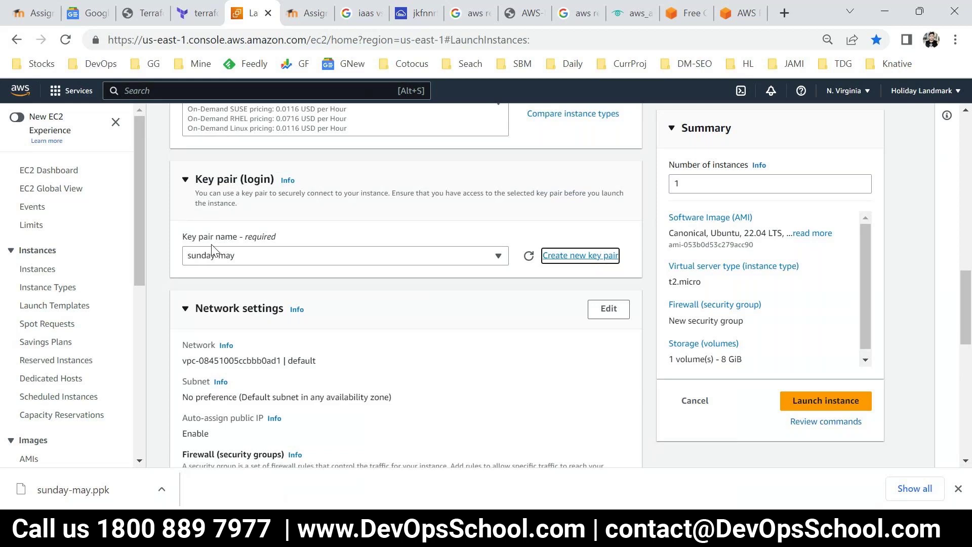
{"action": "scroll", "coordinate": [212, 249], "scroll_direction": "down", "scroll_amount": 1}
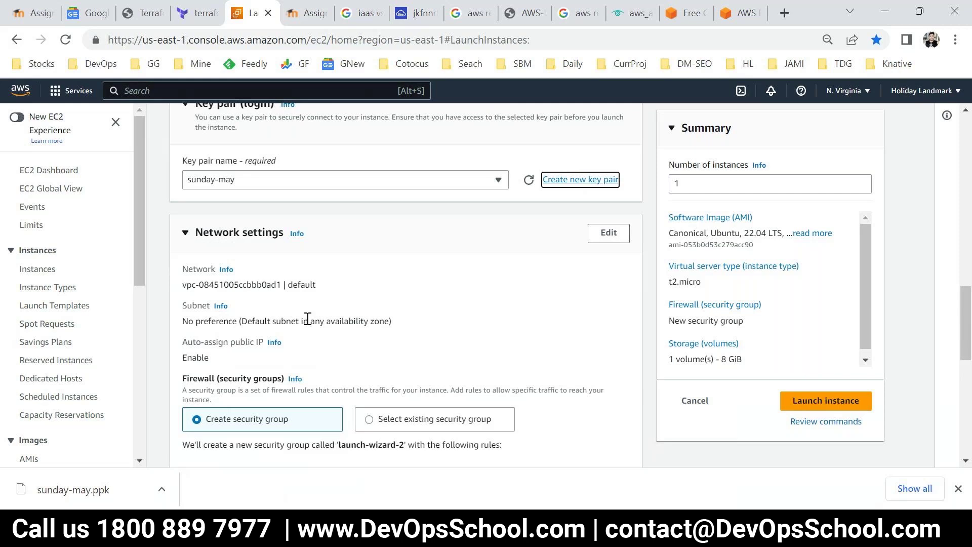
{"action": "scroll", "coordinate": [308, 319], "scroll_direction": "down", "scroll_amount": 1}
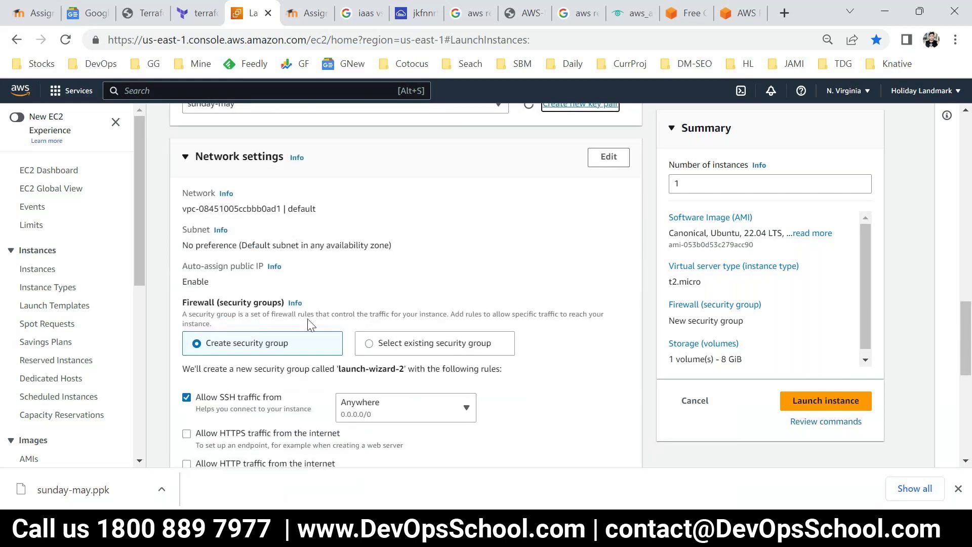
{"action": "scroll", "coordinate": [308, 319], "scroll_direction": "down", "scroll_amount": 1}
{"action": "scroll", "coordinate": [253, 303], "scroll_direction": "down", "scroll_amount": 1}
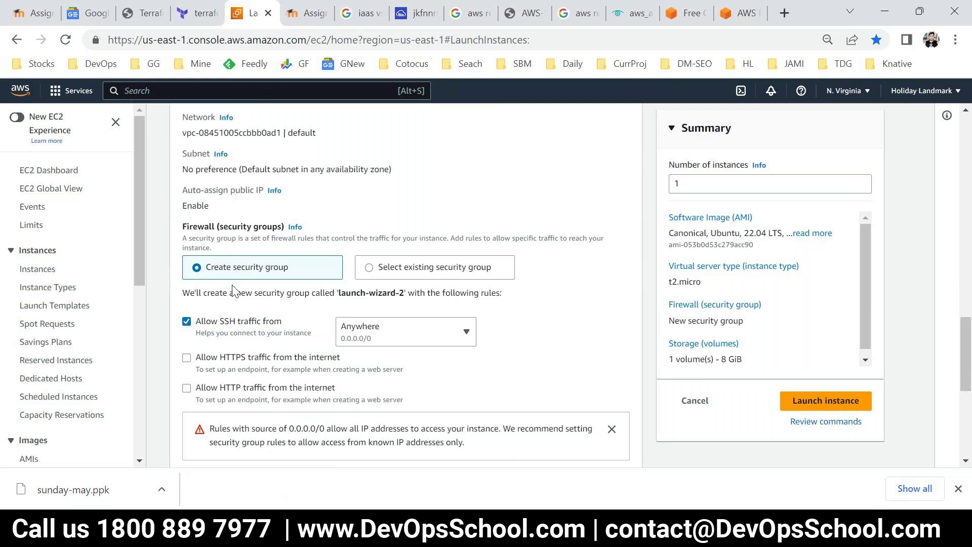
{"action": "left_click", "coordinate": [370, 268]}
{"action": "left_click", "coordinate": [338, 310]}
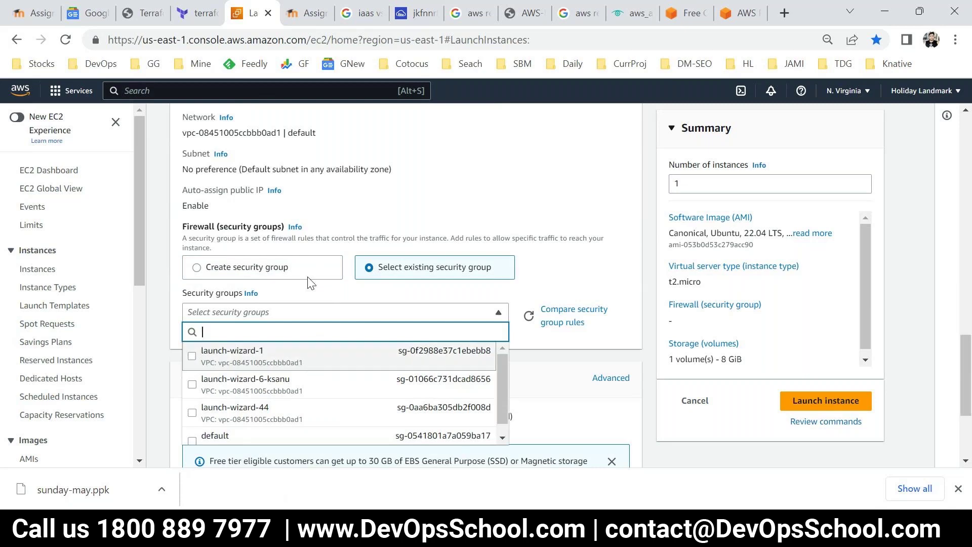
{"action": "left_click", "coordinate": [227, 278]}
{"action": "left_click", "coordinate": [221, 268]}
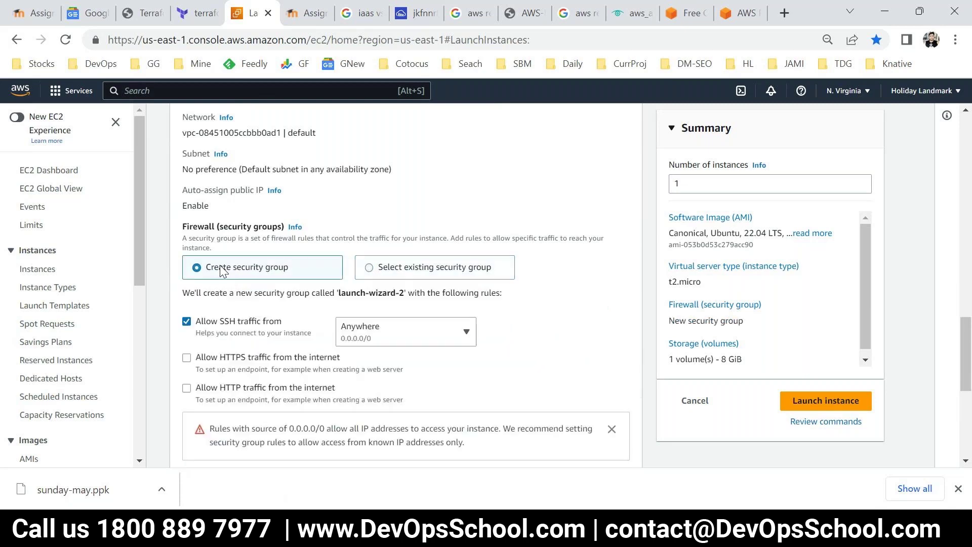
Allow HTTPS and HTTP traffic from the internet in the new security group, with SSH traffic allowed from Anywhere (0.0.0.0/0)
{"action": "scroll", "coordinate": [339, 392], "scroll_direction": "down", "scroll_amount": 1}
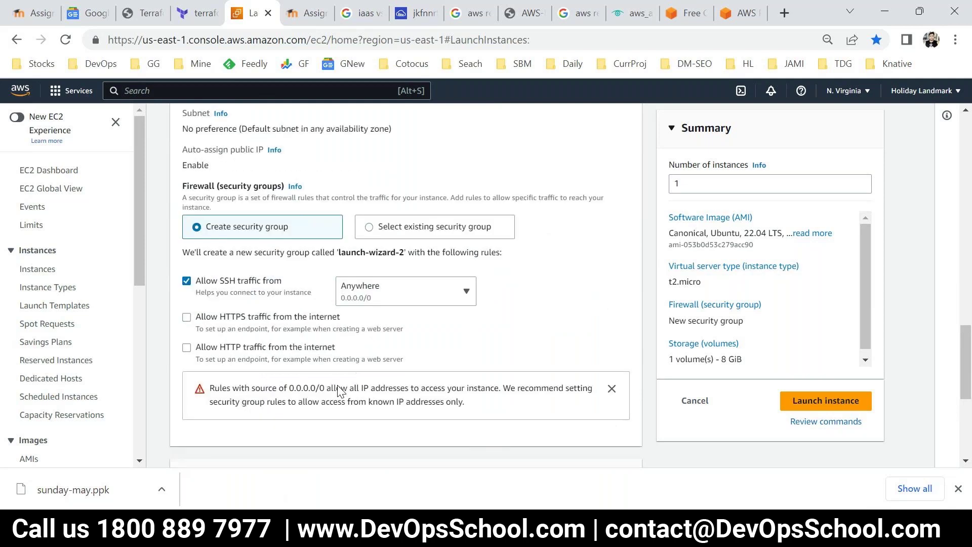
{"action": "scroll", "coordinate": [339, 392], "scroll_direction": "down", "scroll_amount": 1}
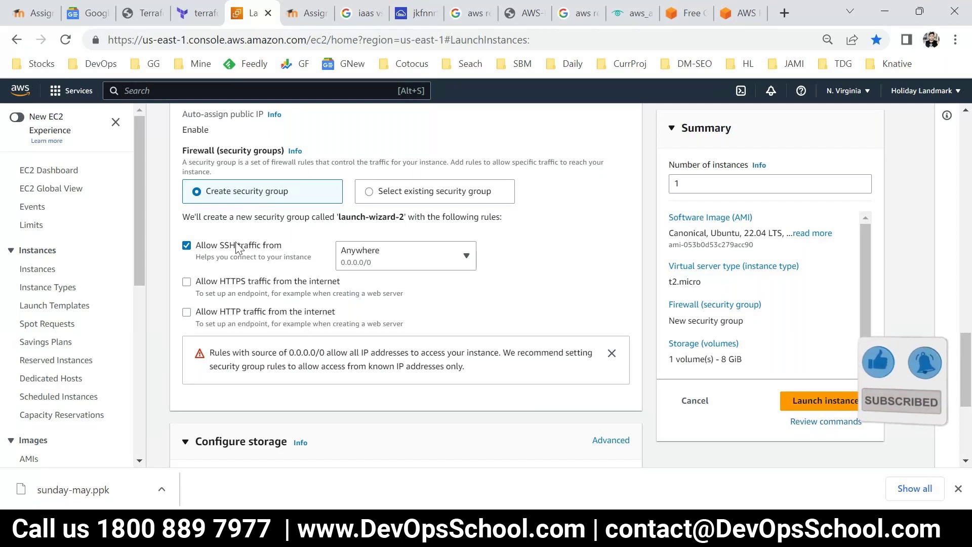
{"action": "left_click", "coordinate": [241, 285]}
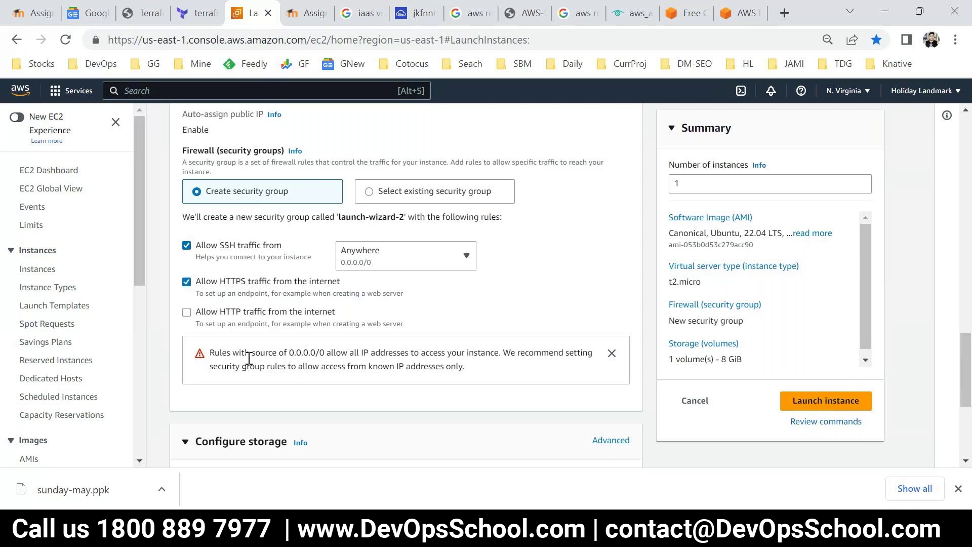
{"action": "left_click", "coordinate": [191, 313]}
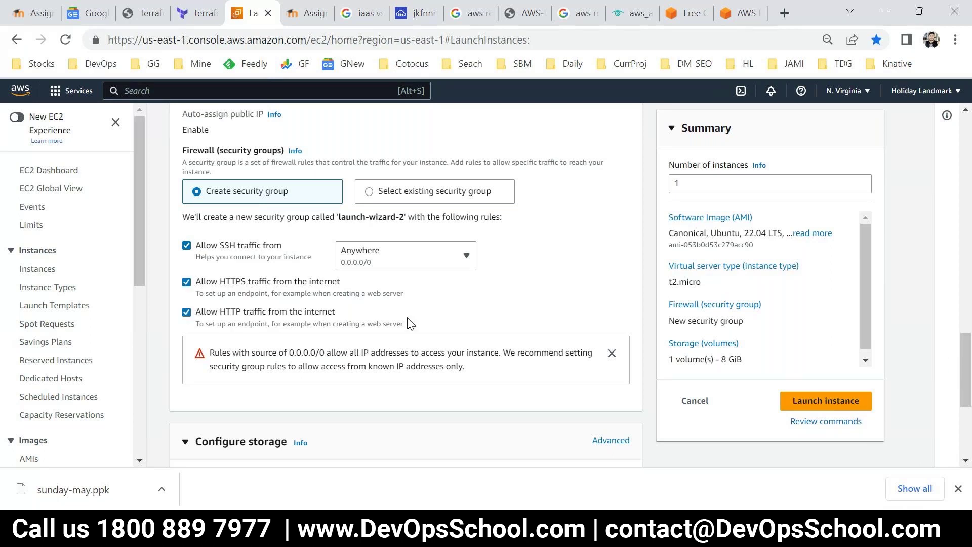
{"action": "left_click", "coordinate": [385, 265]}
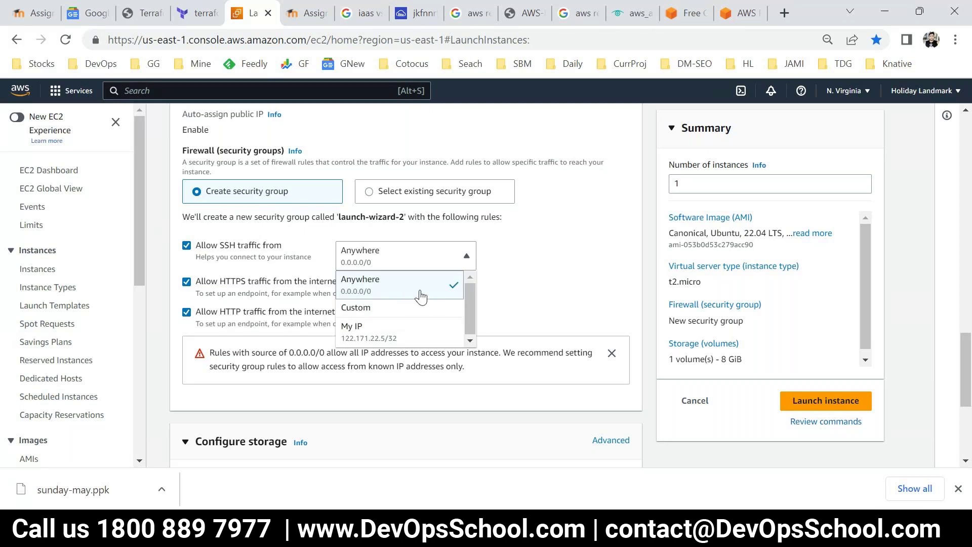
{"action": "left_click", "coordinate": [421, 298]}
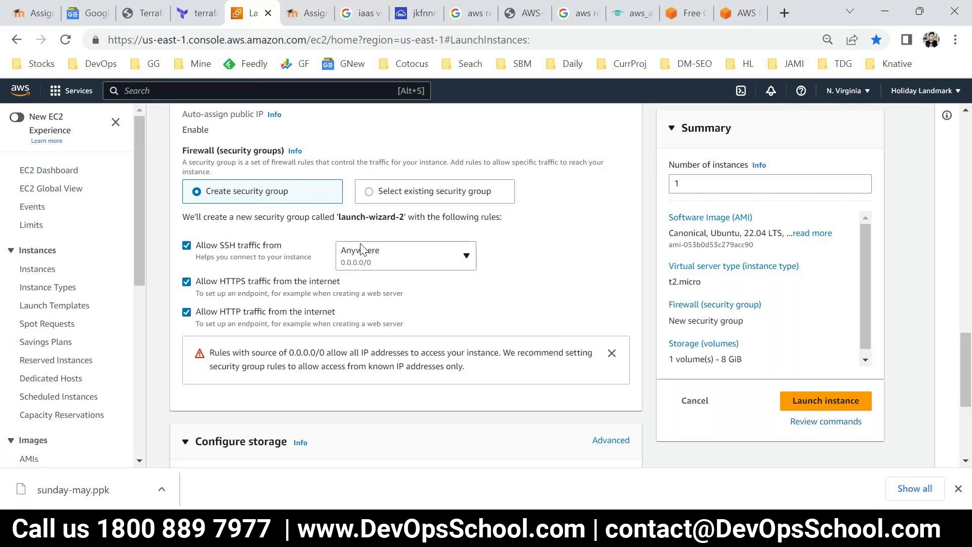
{"action": "left_click_drag", "start_coordinate": [337, 217], "coordinate": [406, 222]}
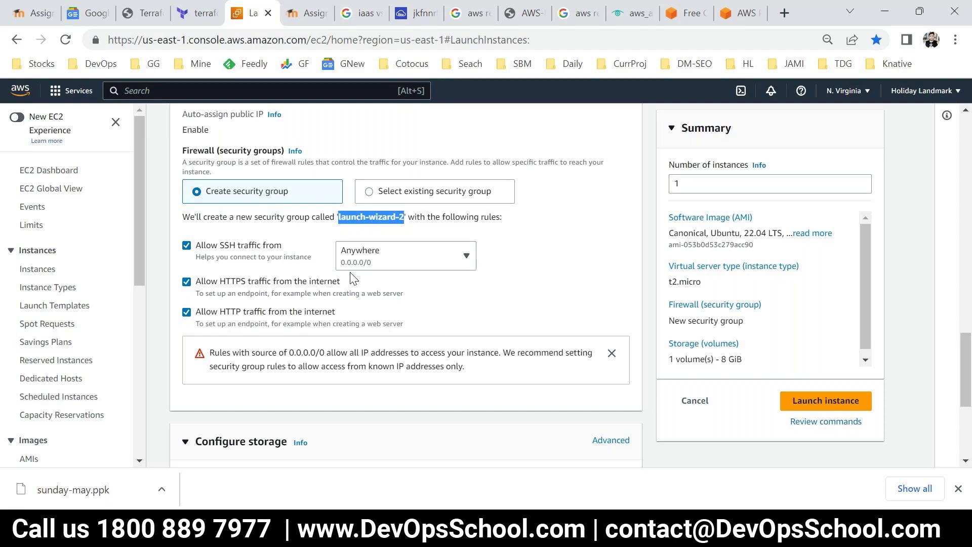
Review the storage settings, launch the Ubuntu instance with the default root volume, and list the running EC2 instances
{"action": "scroll", "coordinate": [353, 278], "scroll_direction": "down", "scroll_amount": 5}
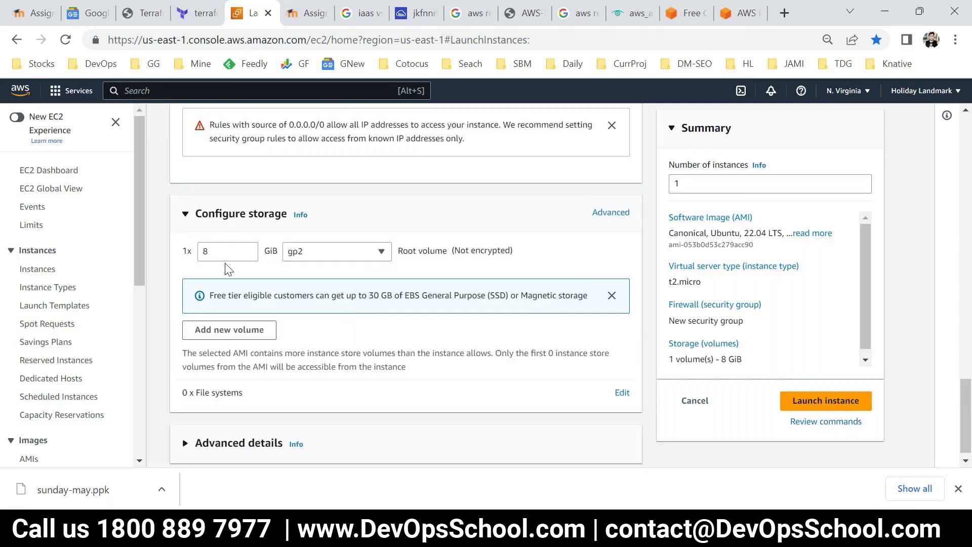
{"action": "double_click", "coordinate": [226, 251]}
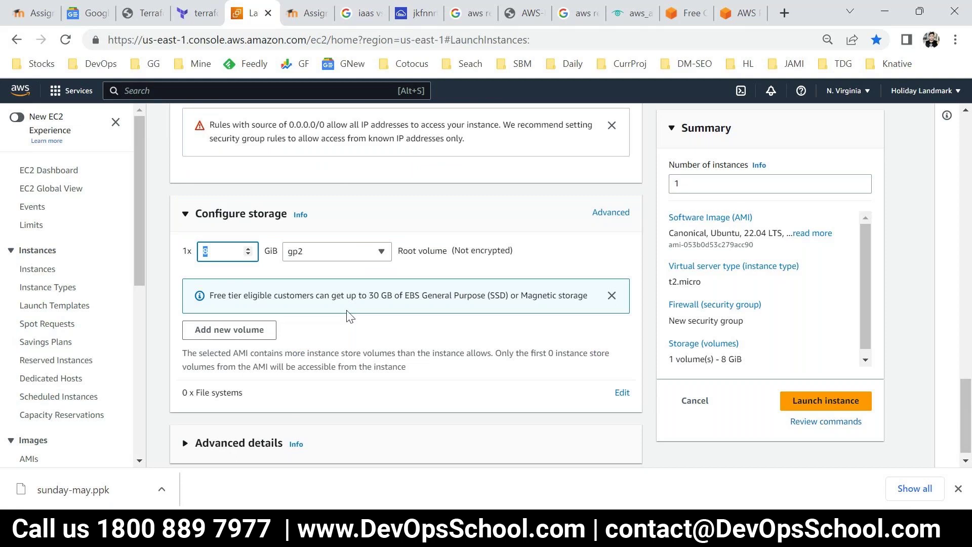
{"action": "left_click_drag", "start_coordinate": [226, 295], "coordinate": [519, 294]}
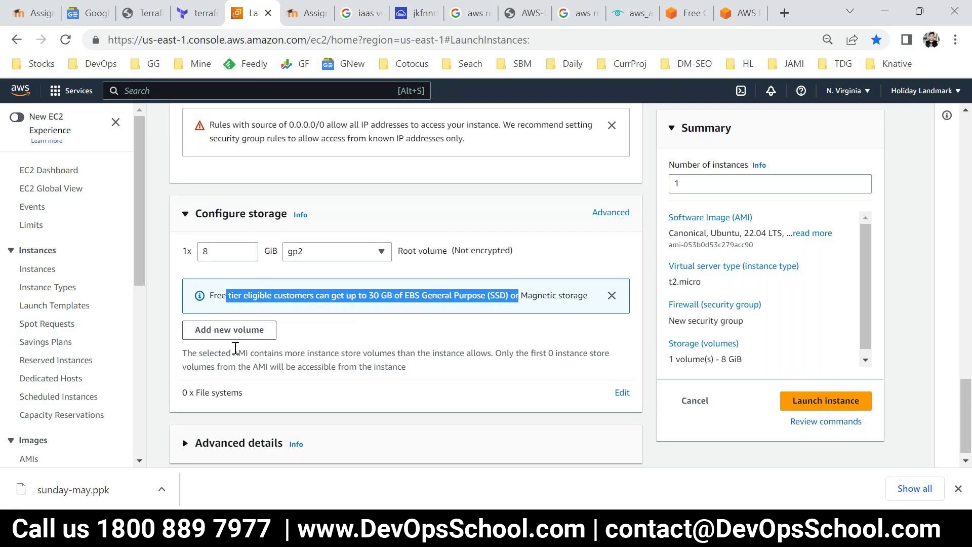
{"action": "scroll", "coordinate": [253, 438], "scroll_direction": "down", "scroll_amount": 1}
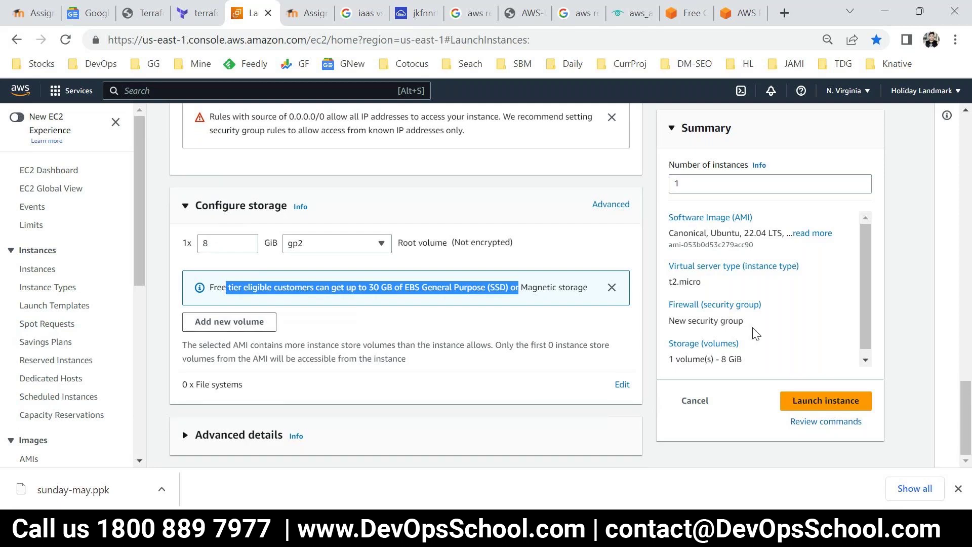
{"action": "scroll", "coordinate": [757, 334], "scroll_direction": "up", "scroll_amount": 3}
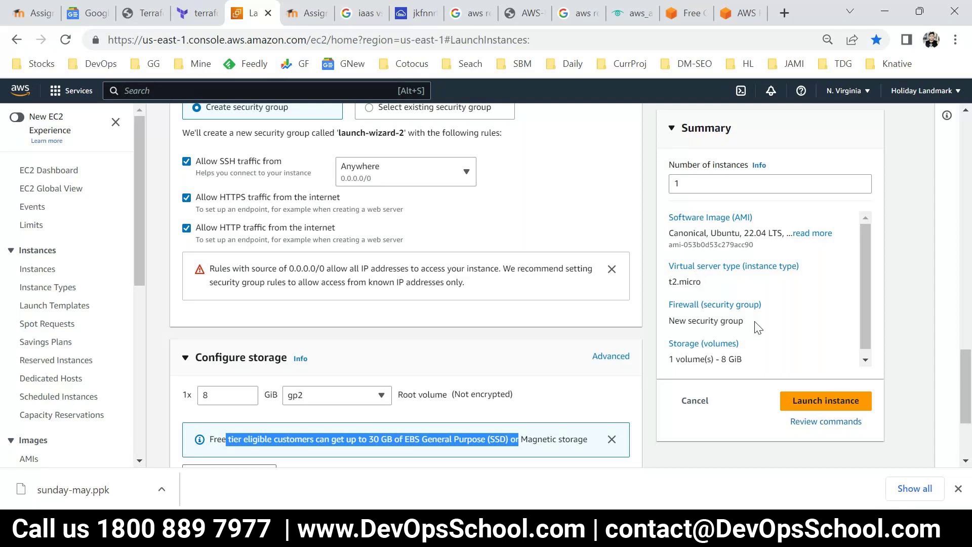
{"action": "scroll", "coordinate": [836, 344], "scroll_direction": "down", "scroll_amount": 1}
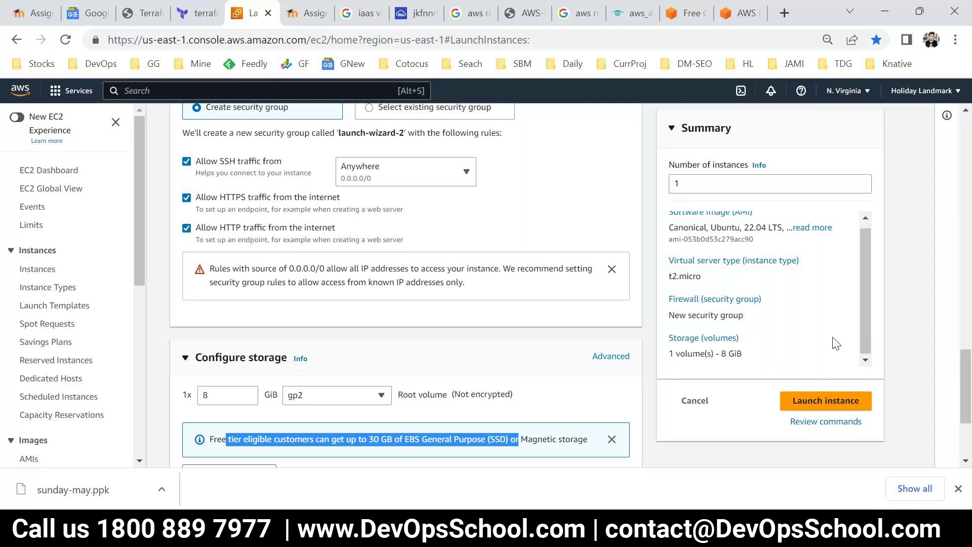
{"action": "left_click", "coordinate": [827, 407]}
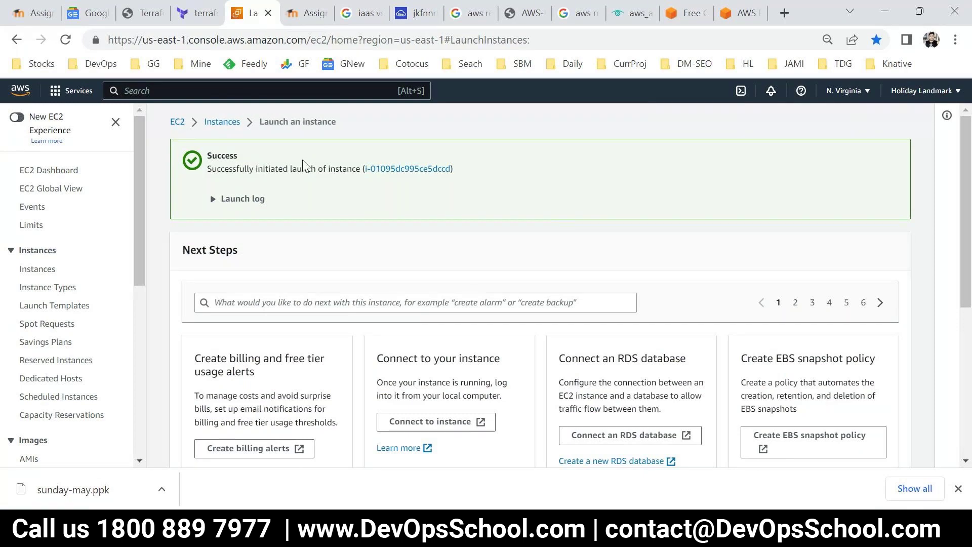
{"action": "left_click", "coordinate": [56, 171]}
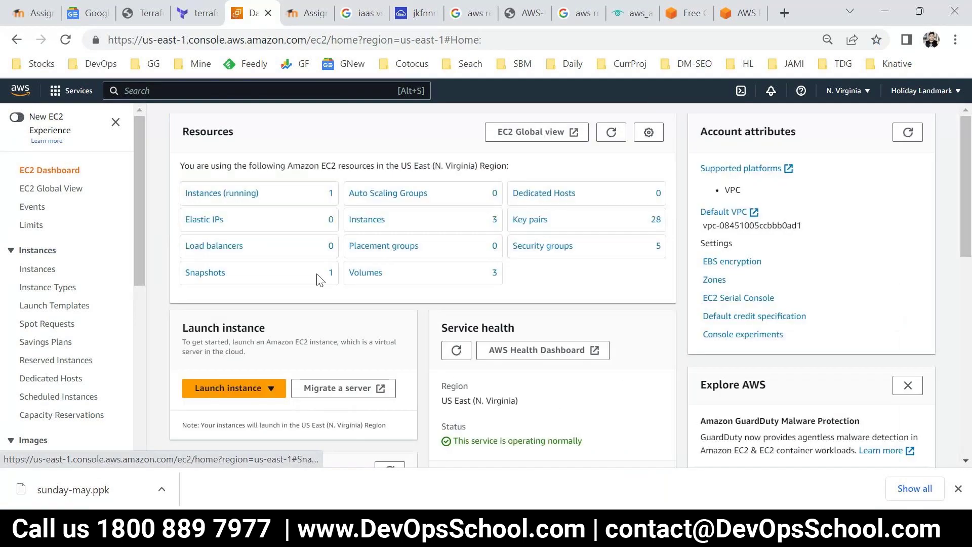
{"action": "left_click", "coordinate": [223, 191]}
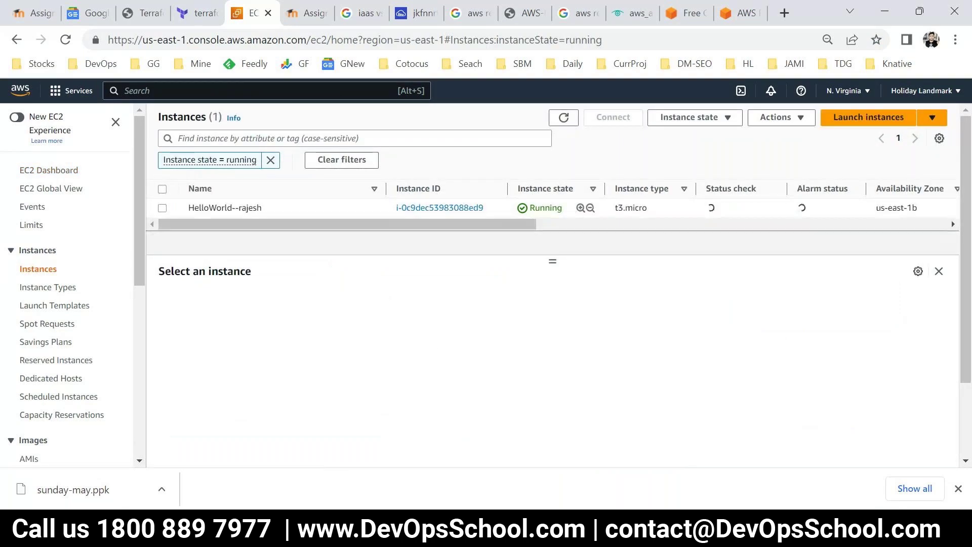
Switch to the Command Prompt window and list the Terraform workspaces with terraform workspace list
{"action": "key", "text": "alt+Tab"}
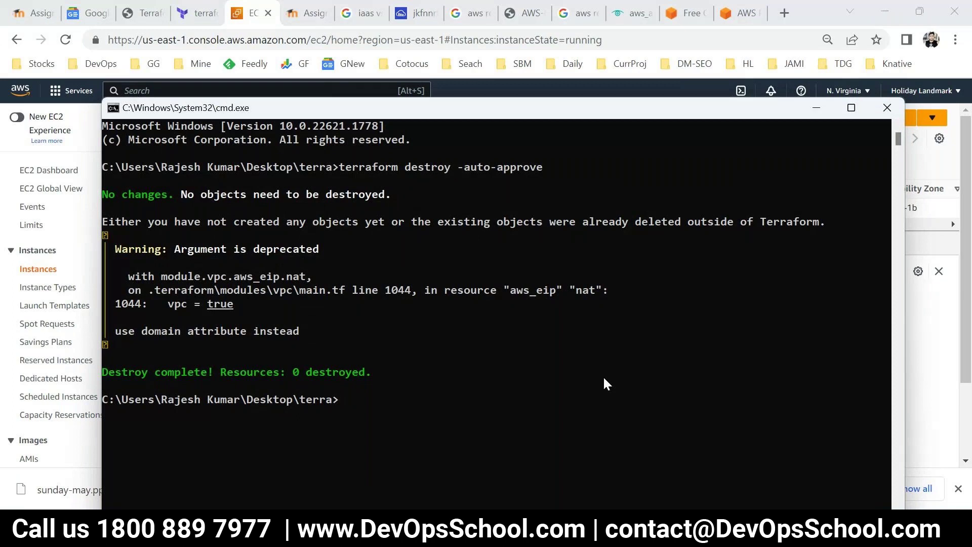
{"action": "key", "text": "Up"}
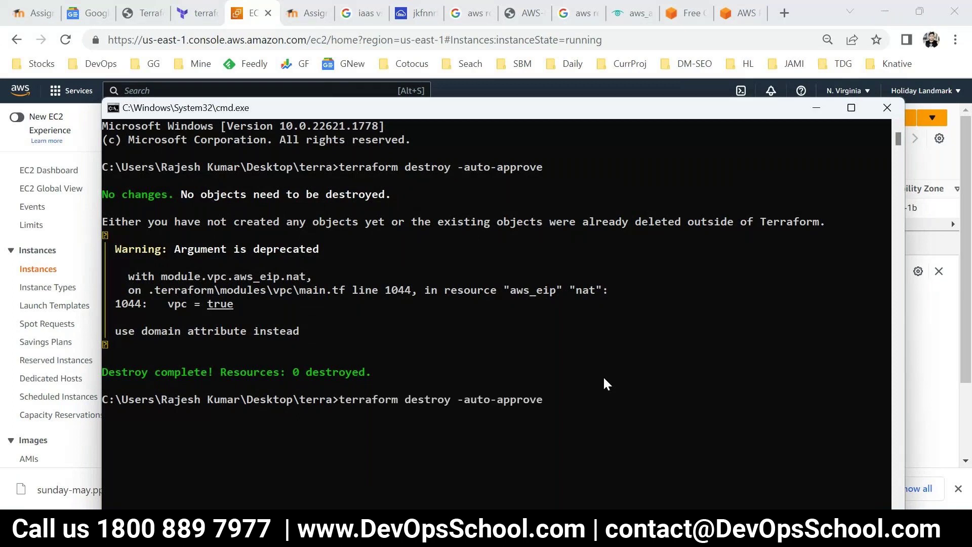
{"action": "key", "text": "BackSpace"}
{"action": "key", "text": "BackSpace"}
{"action": "key", "text": "BackSpace"}
{"action": "key", "text": "BackSpace"}
{"action": "key", "text": "BackSpace"}
{"action": "key", "text": "BackSpace"}
{"action": "key", "text": "BackSpace"}
{"action": "key", "text": "BackSpace"}
{"action": "key", "text": "BackSpace"}
{"action": "key", "text": "BackSpace"}
{"action": "key", "text": "BackSpace"}
{"action": "key", "text": "BackSpace"}
{"action": "key", "text": "BackSpace"}
{"action": "key", "text": "BackSpace"}
{"action": "key", "text": "BackSpace"}
{"action": "key", "text": "BackSpace"}
{"action": "key", "text": "BackSpace"}
{"action": "key", "text": "BackSpace"}
{"action": "key", "text": "BackSpace"}
{"action": "key", "text": "BackSpace"}
{"action": "key", "text": "BackSpace"}
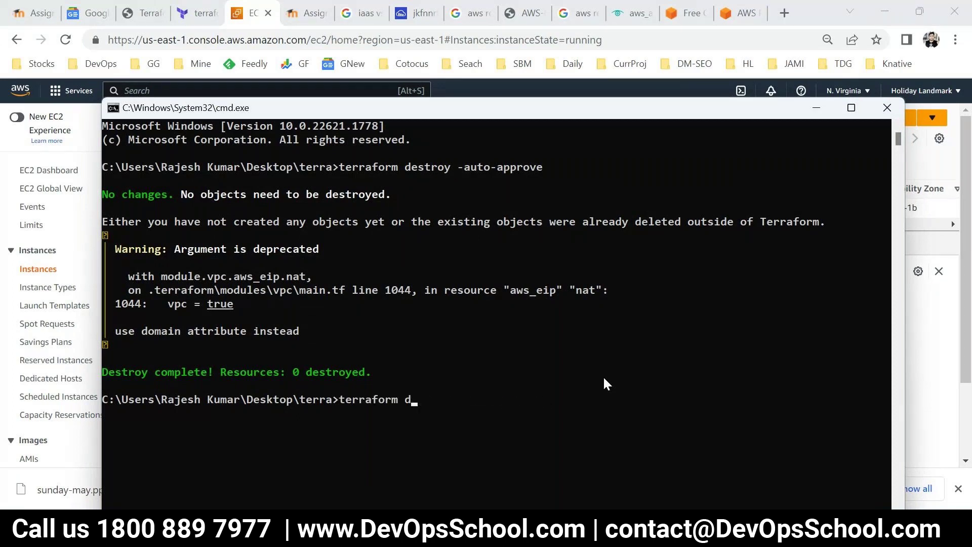
{"action": "type", "text": "workspaxe"}
{"action": "key", "text": "BackSpace"}
{"action": "key", "text": "BackSpace"}
{"action": "type", "text": "ce list"}
{"action": "key", "text": "Return"}
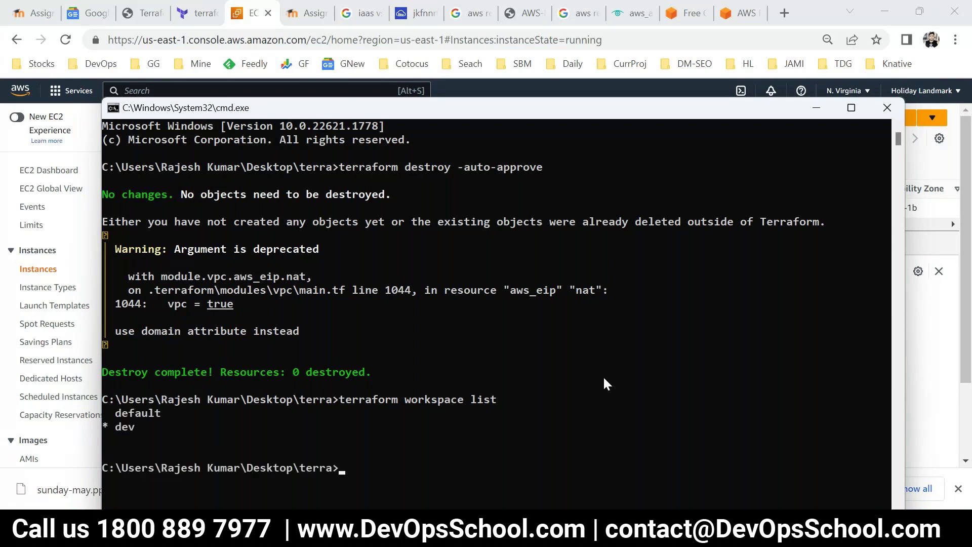
Switch Terraform to the default workspace with terraform workspace select default
{"action": "key", "text": "Up"}
{"action": "key", "text": "BackSpace"}
{"action": "key", "text": "BackSpace"}
{"action": "key", "text": "BackSpace"}
{"action": "key", "text": "BackSpace"}
{"action": "type", "text": "select de"}
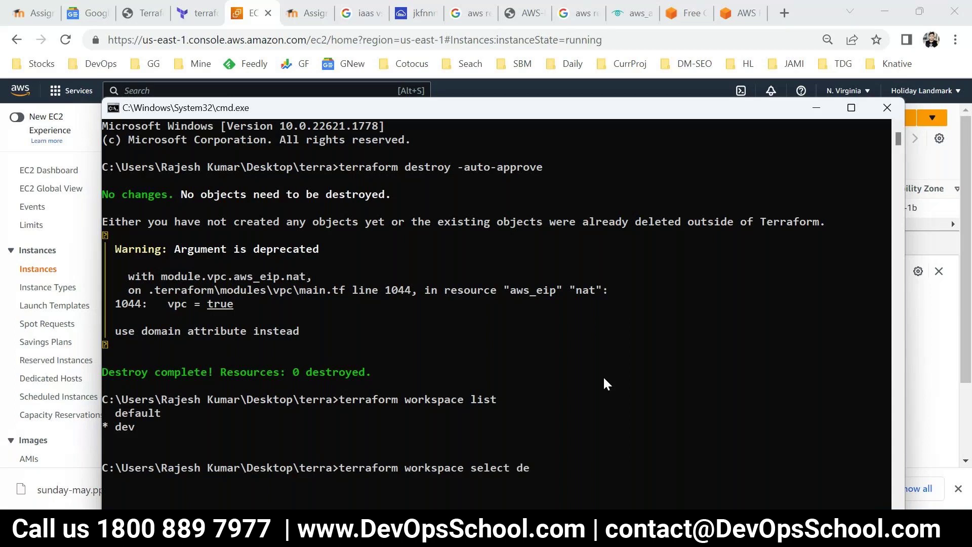
{"action": "type", "text": "fautl"}
{"action": "key", "text": "BackSpace"}
{"action": "key", "text": "BackSpace"}
{"action": "type", "text": "lt"}
{"action": "key", "text": "Return"}
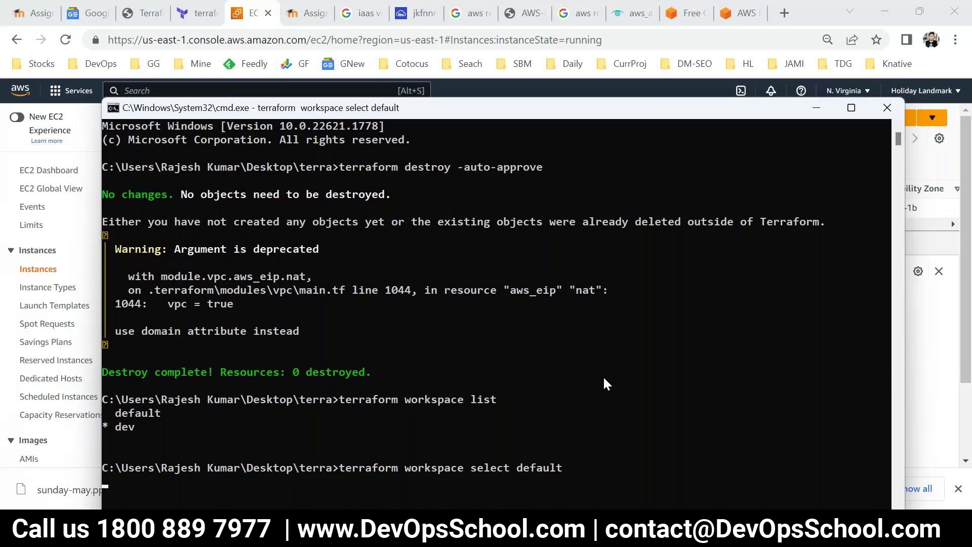
Run terraform destroy -auto-approve in the default workspace
{"action": "scroll", "coordinate": [604, 378], "scroll_direction": "down", "scroll_amount": 5}
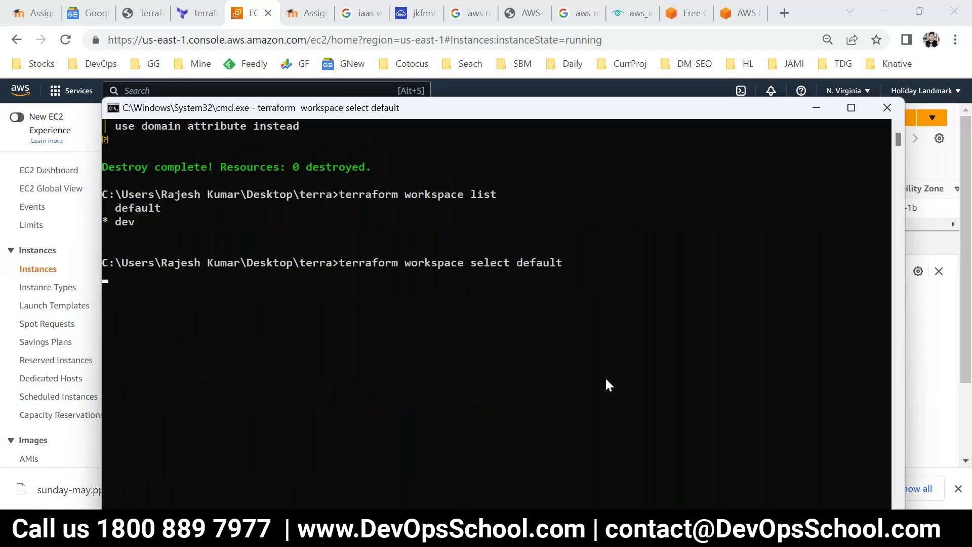
{"action": "key", "text": "Up"}
{"action": "key", "text": "Up"}
{"action": "key", "text": "Up"}
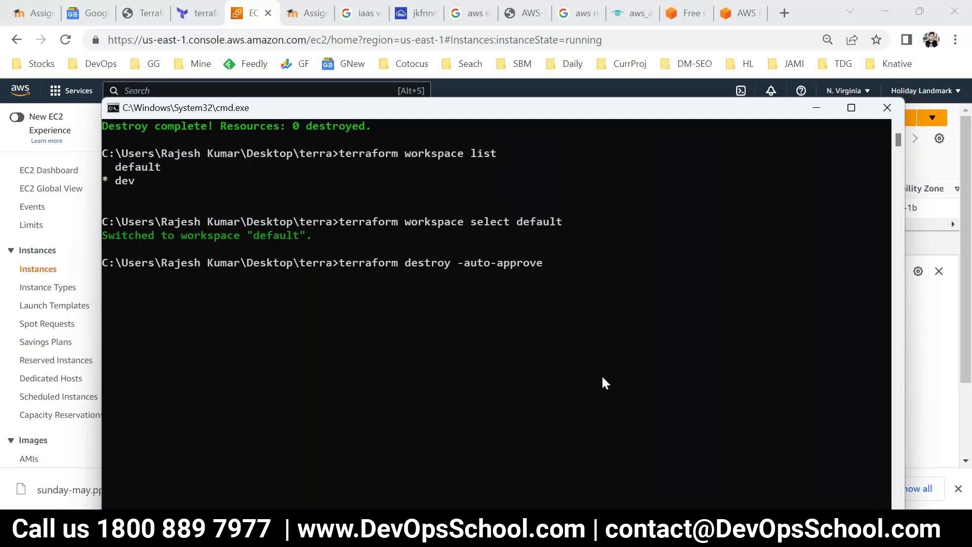
{"action": "key", "text": "Return"}
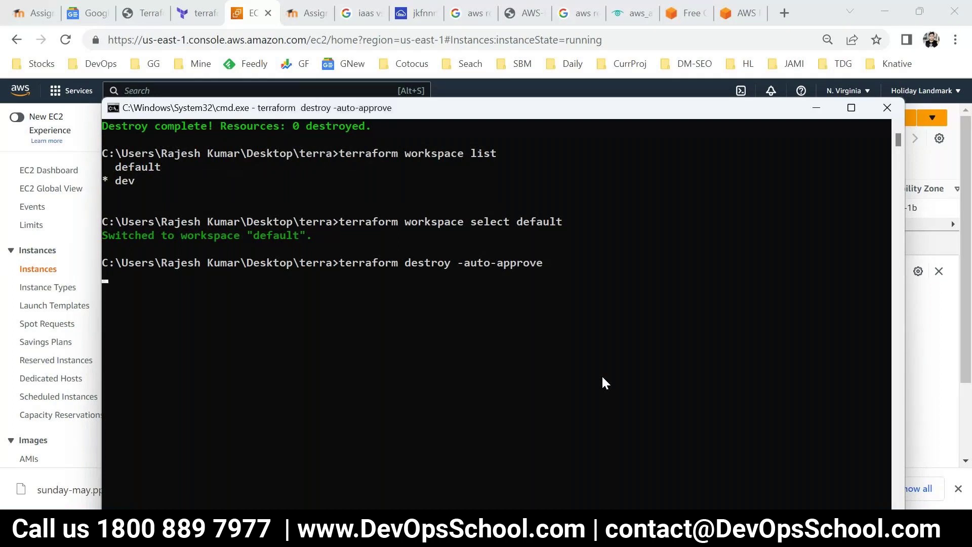
Return to the EC2 console in the browser, refresh the running instances, and show the details of the linux instance
{"action": "key", "text": "alt+Tab"}
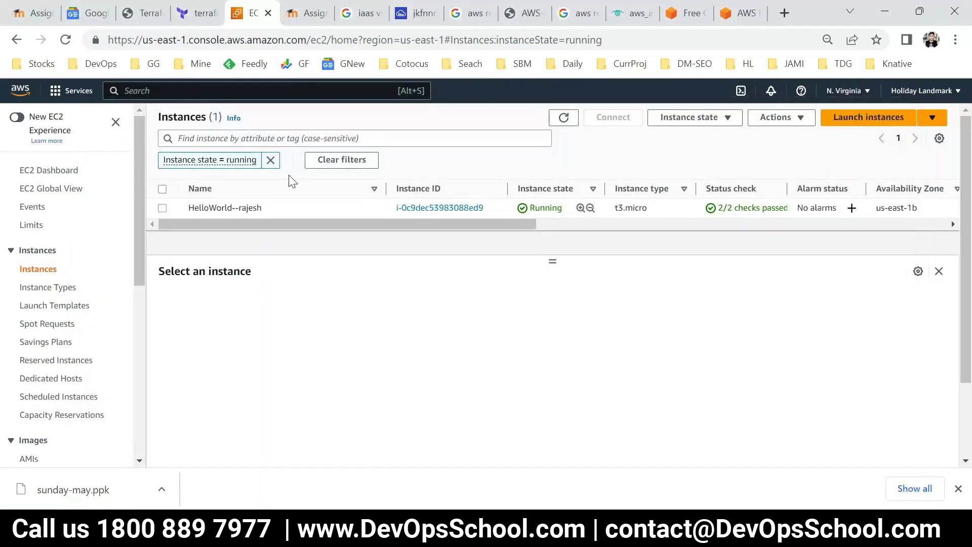
{"action": "left_click", "coordinate": [574, 123]}
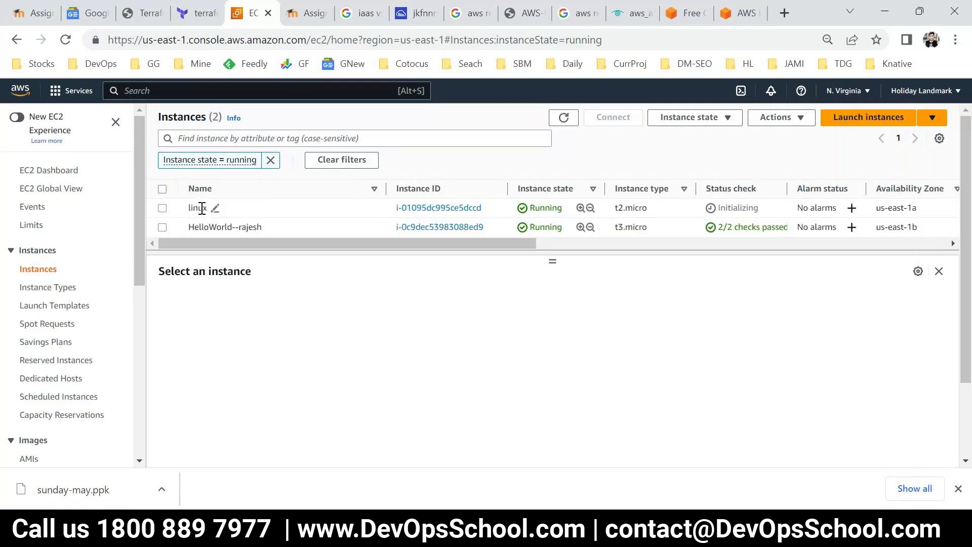
{"action": "left_click", "coordinate": [202, 209]}
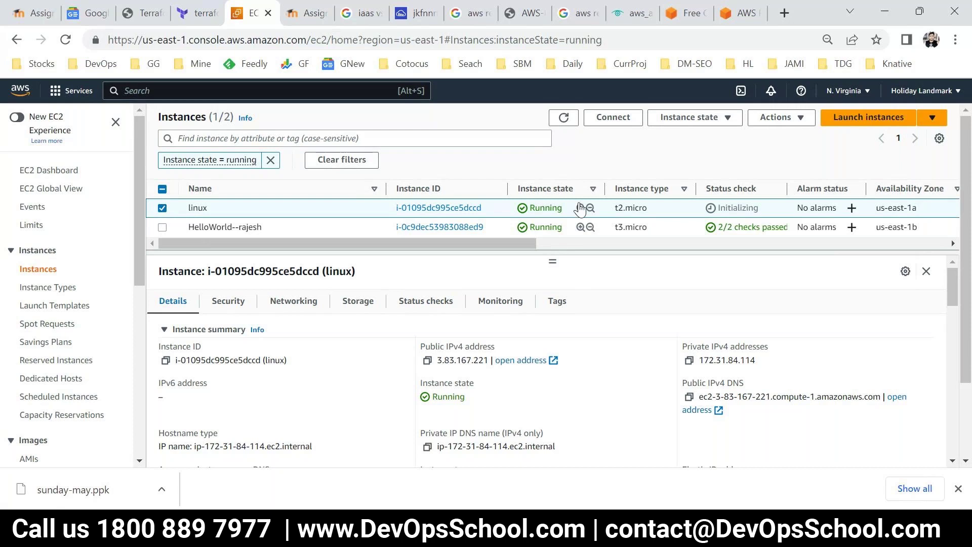
Start a new instance launch named windows, using the Microsoft Windows Server 2022 Base image
{"action": "left_click", "coordinate": [856, 121]}
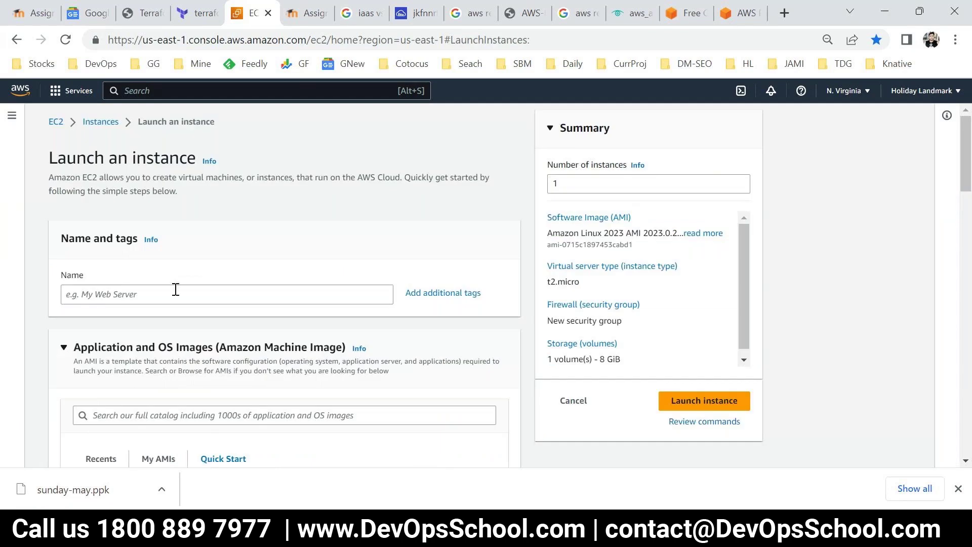
{"action": "left_click", "coordinate": [175, 289]}
{"action": "type", "text": "w"}
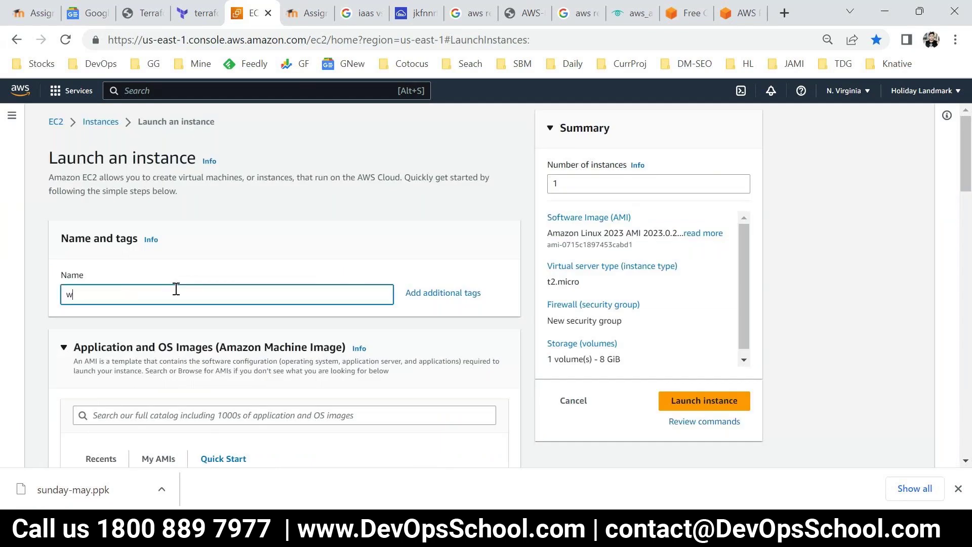
{"action": "type", "text": "indows"}
{"action": "scroll", "coordinate": [176, 289], "scroll_direction": "down", "scroll_amount": 4}
{"action": "left_click", "coordinate": [280, 304]}
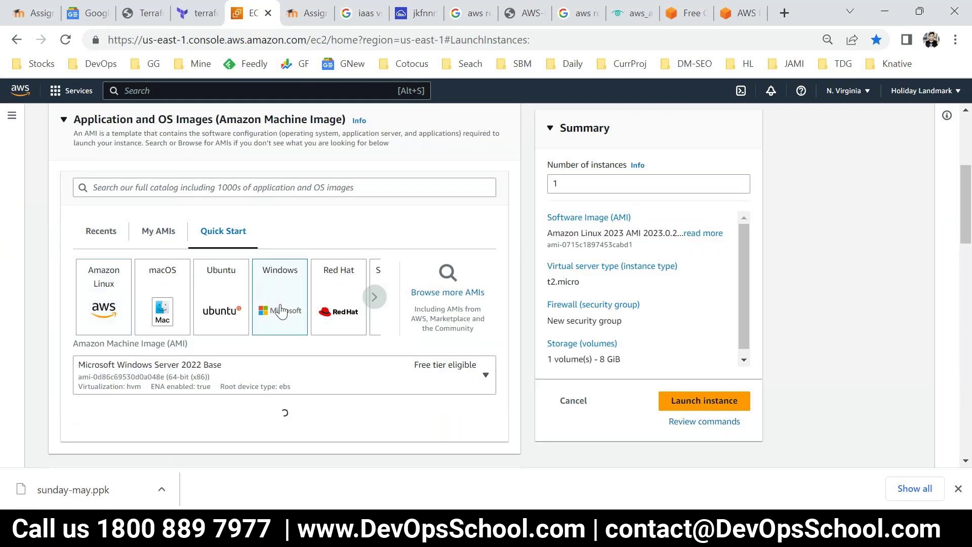
{"action": "scroll", "coordinate": [284, 329], "scroll_direction": "down", "scroll_amount": 3}
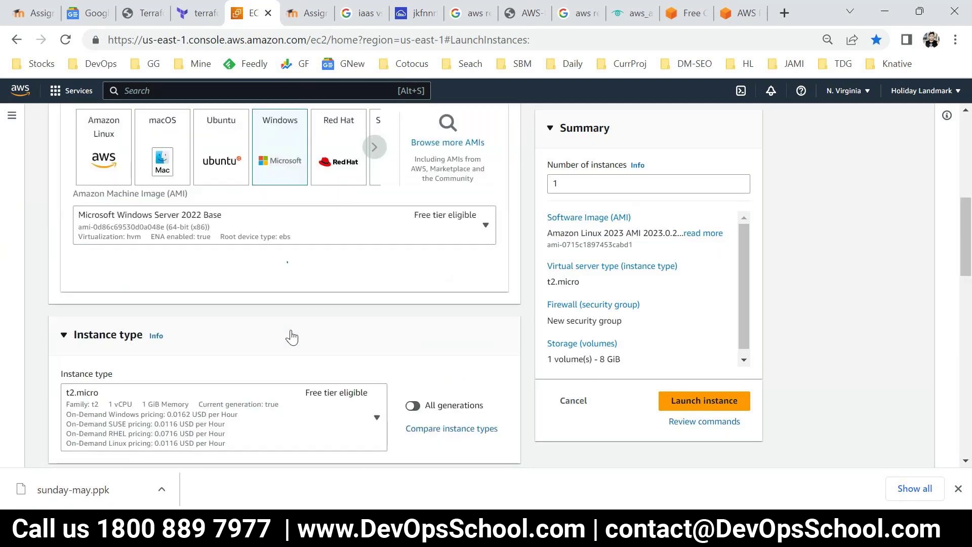
{"action": "left_click", "coordinate": [204, 237]}
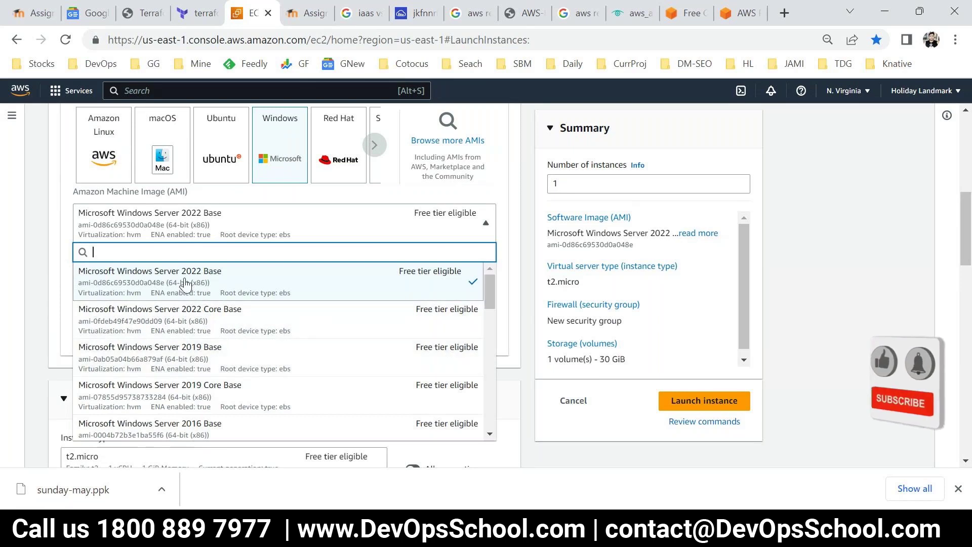
{"action": "left_click", "coordinate": [40, 250]}
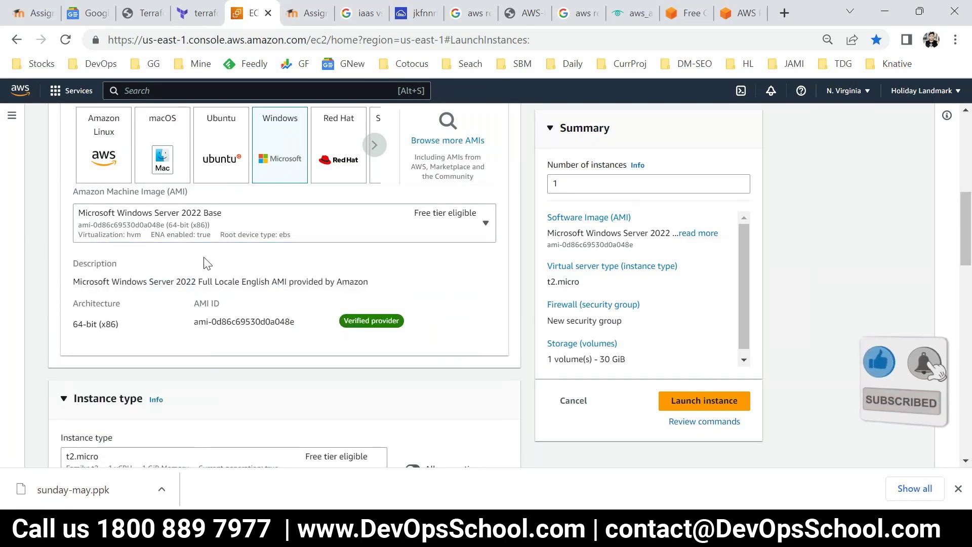
Set the instance type of the Windows instance to t2.medium
{"action": "scroll", "coordinate": [157, 304], "scroll_direction": "down", "scroll_amount": 3}
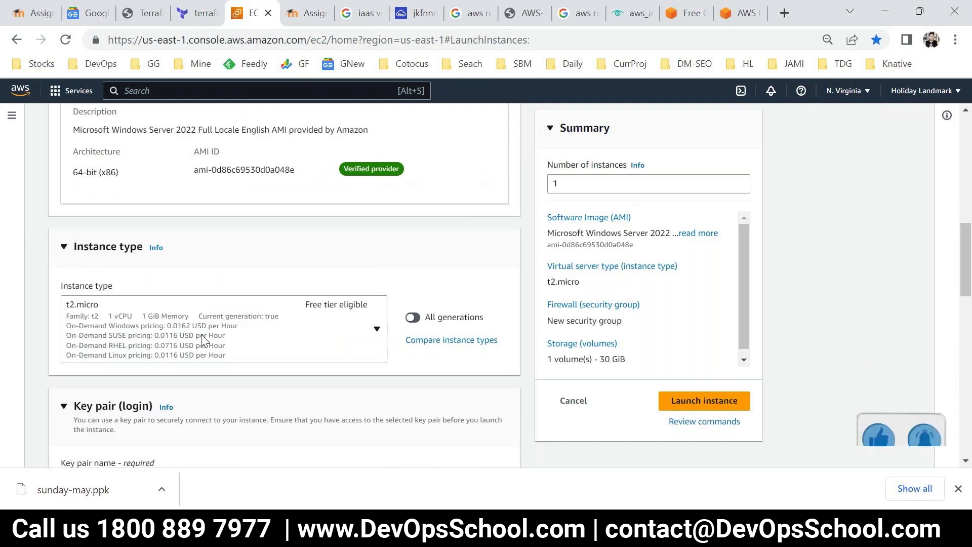
{"action": "left_click", "coordinate": [341, 335]}
{"action": "scroll", "coordinate": [243, 243], "scroll_direction": "down", "scroll_amount": 3}
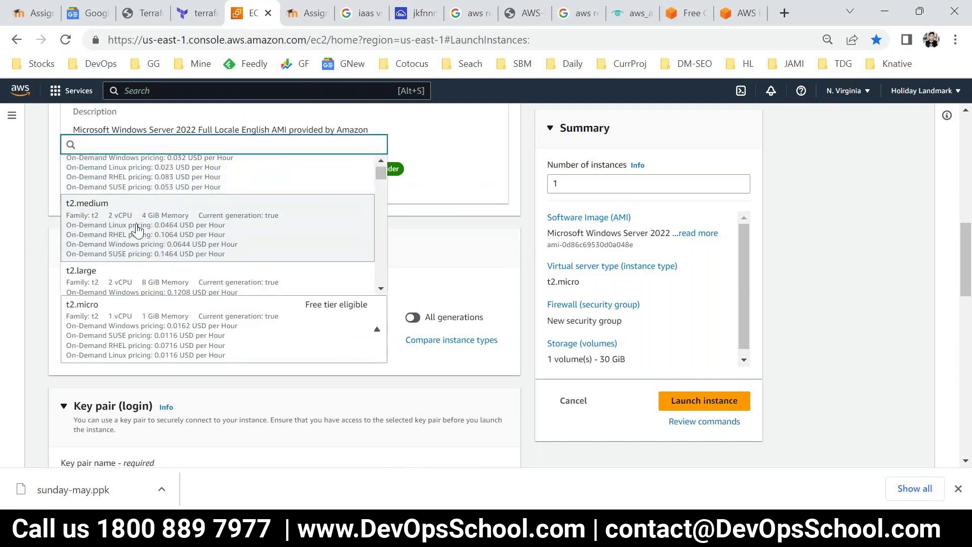
{"action": "left_click", "coordinate": [133, 229]}
Choose the existing key pair sunday-may for logging in to the Windows instance
{"action": "scroll", "coordinate": [200, 351], "scroll_direction": "down", "scroll_amount": 5}
{"action": "left_click", "coordinate": [134, 259]}
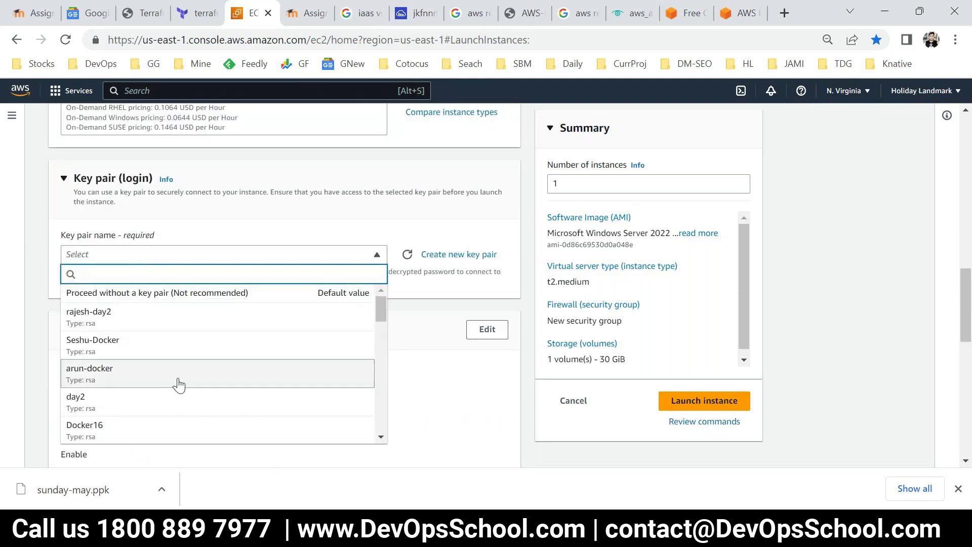
{"action": "scroll", "coordinate": [179, 386], "scroll_direction": "down", "scroll_amount": 10}
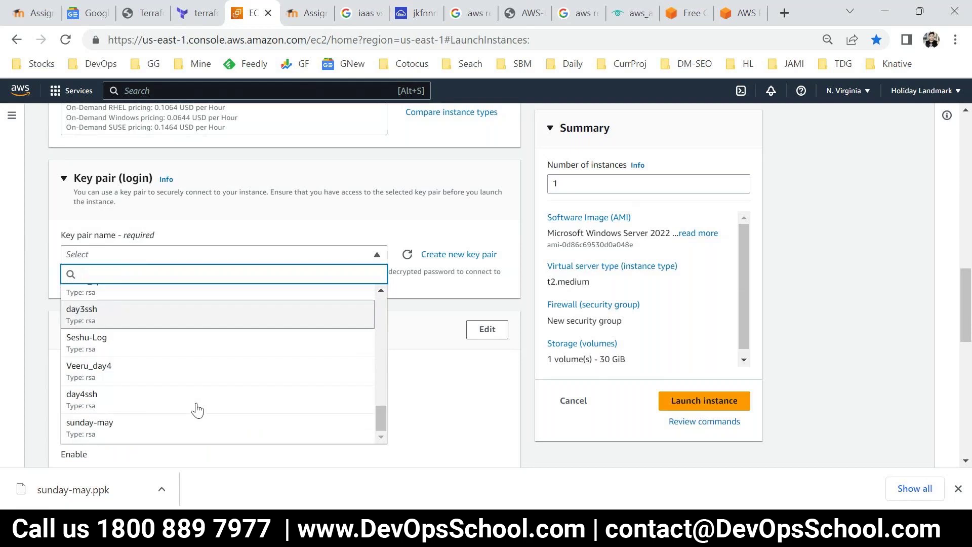
{"action": "scroll", "coordinate": [202, 418], "scroll_direction": "down", "scroll_amount": 1}
{"action": "left_click", "coordinate": [134, 360]}
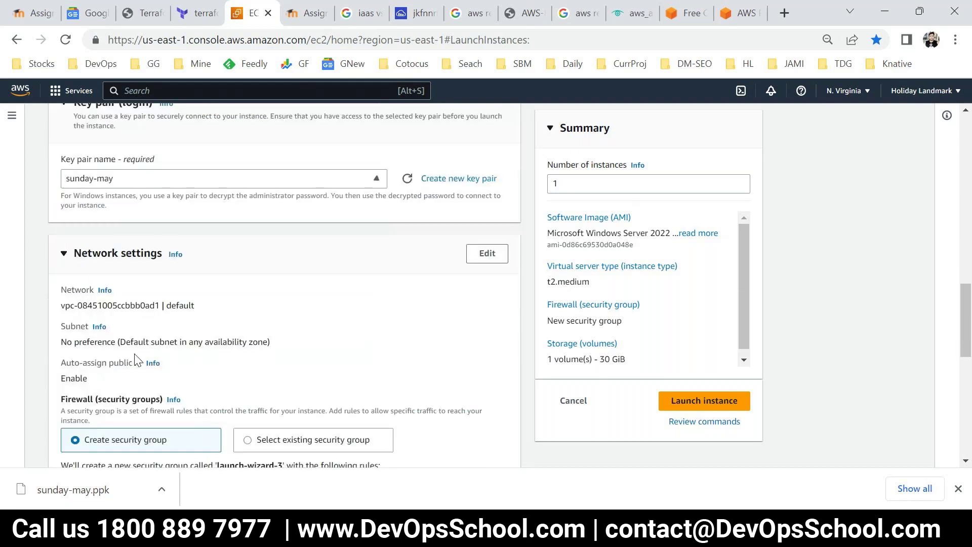
Review the network settings, change the firewall option to an existing security group, and open the list of available groups
{"action": "scroll", "coordinate": [216, 330], "scroll_direction": "up", "scroll_amount": 1}
{"action": "scroll", "coordinate": [218, 355], "scroll_direction": "down", "scroll_amount": 2}
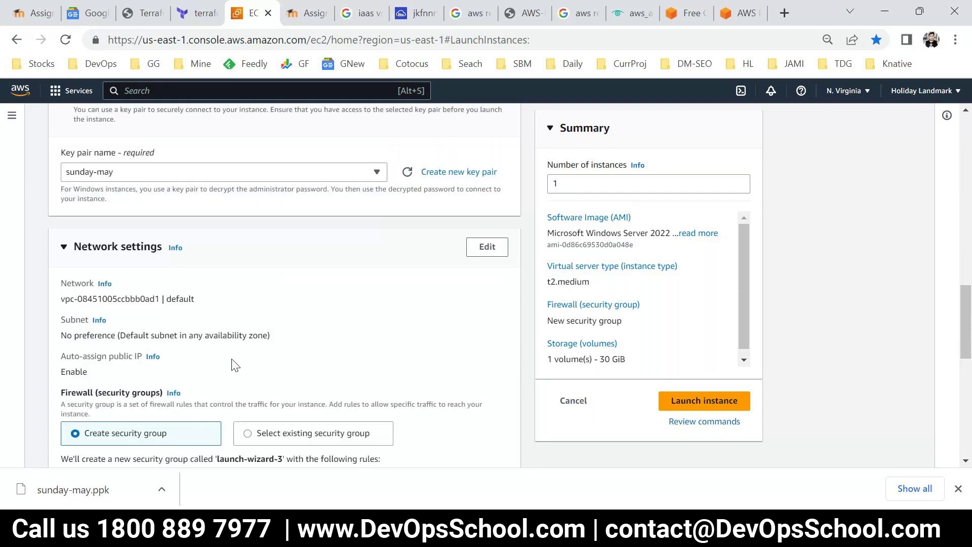
{"action": "scroll", "coordinate": [221, 383], "scroll_direction": "down", "scroll_amount": 1}
{"action": "scroll", "coordinate": [181, 343], "scroll_direction": "down", "scroll_amount": 1}
{"action": "scroll", "coordinate": [181, 343], "scroll_direction": "up", "scroll_amount": 2}
{"action": "scroll", "coordinate": [181, 344], "scroll_direction": "down", "scroll_amount": 4}
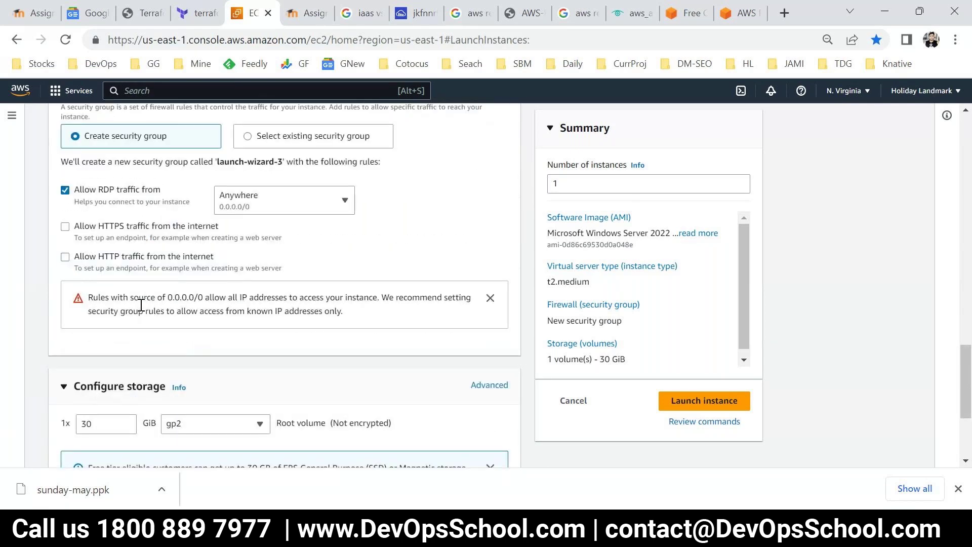
{"action": "scroll", "coordinate": [141, 306], "scroll_direction": "up", "scroll_amount": 2}
{"action": "left_click", "coordinate": [269, 213]}
{"action": "left_click", "coordinate": [193, 258]}
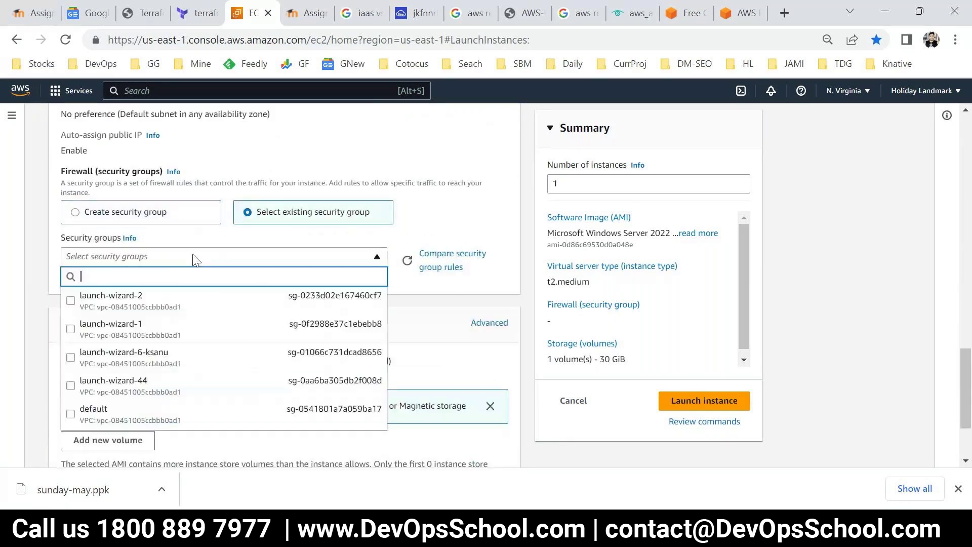
Assign the existing launch-wizard-2 security group to the new Windows Server instance and launch it
{"action": "left_click", "coordinate": [144, 303]}
{"action": "left_click_drag", "start_coordinate": [101, 389], "coordinate": [48, 390]}
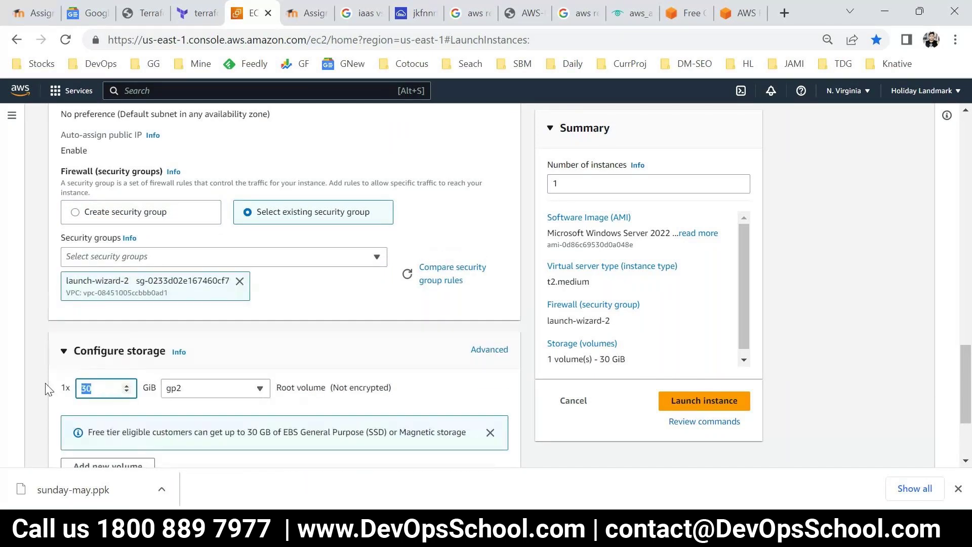
{"action": "scroll", "coordinate": [152, 379], "scroll_direction": "down", "scroll_amount": 3}
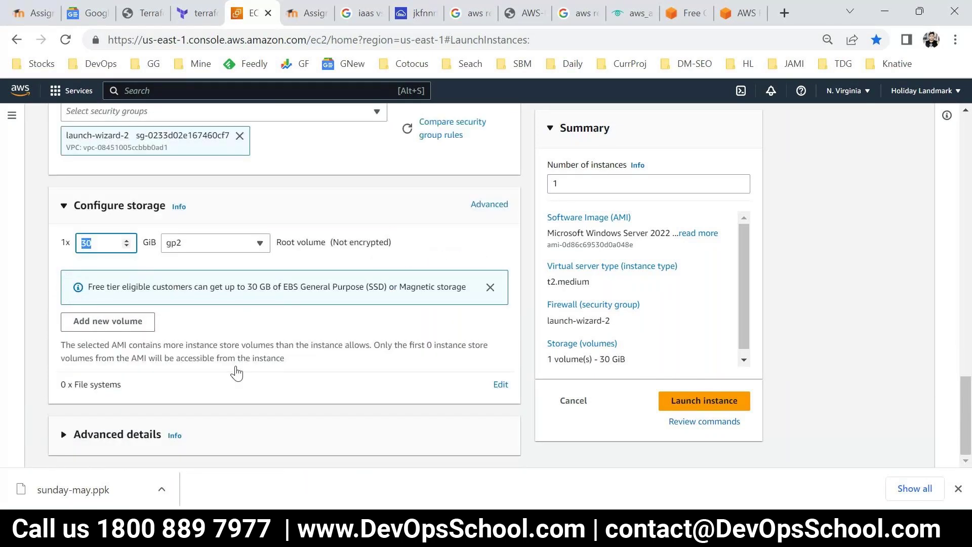
{"action": "left_click", "coordinate": [679, 403]}
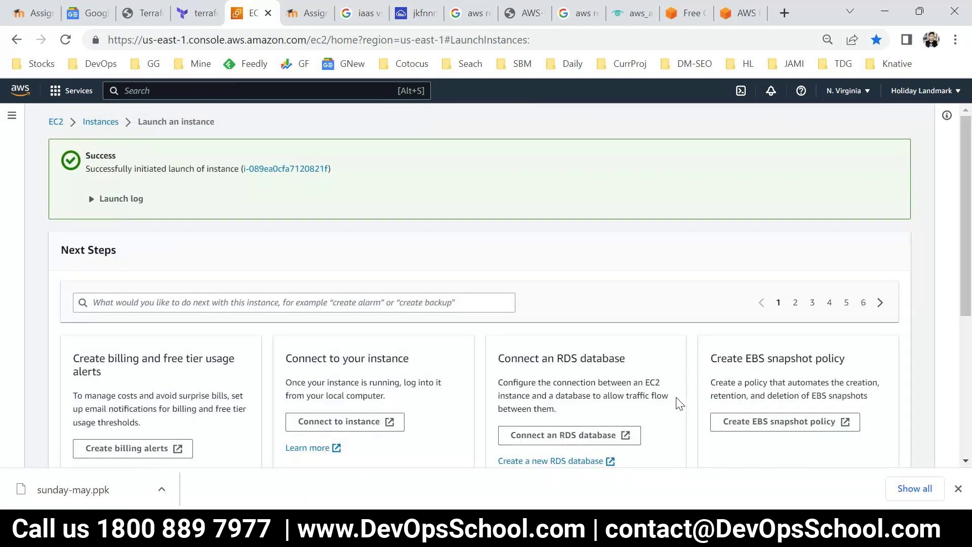
Close the browser's download bar, return to the EC2 instances list and refresh it
{"action": "scroll", "coordinate": [679, 403], "scroll_direction": "down", "scroll_amount": 5}
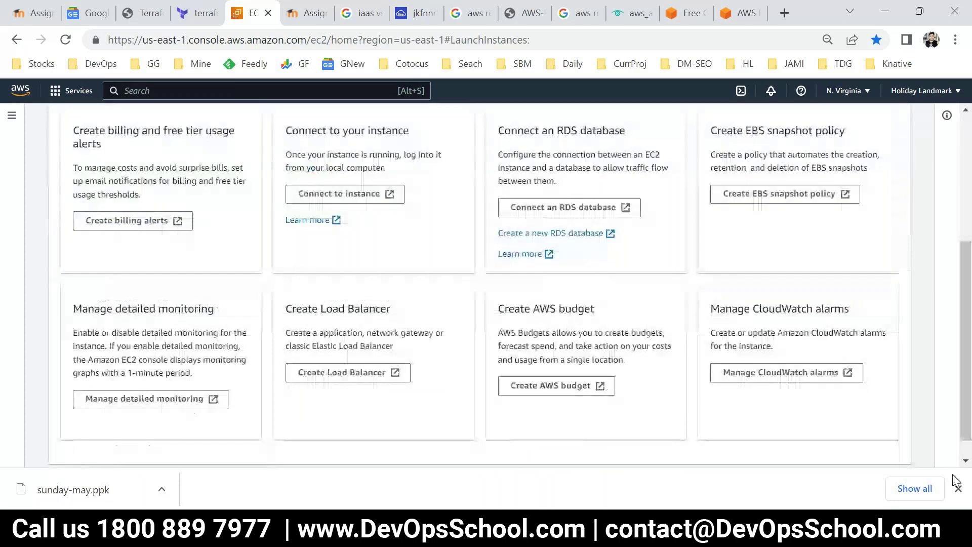
{"action": "left_click", "coordinate": [958, 488]}
{"action": "scroll", "coordinate": [486, 283], "scroll_direction": "up", "scroll_amount": 5}
{"action": "left_click", "coordinate": [100, 122]}
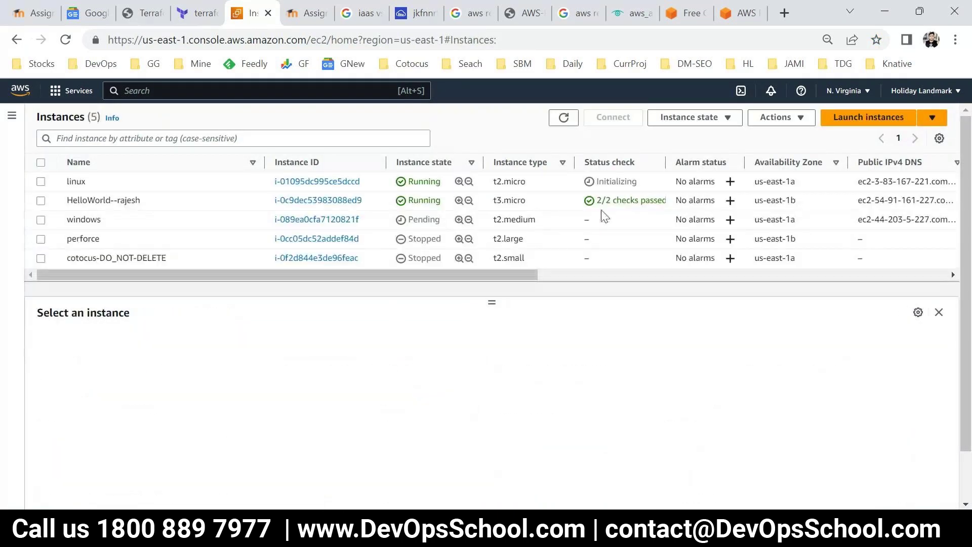
{"action": "left_click", "coordinate": [563, 118]}
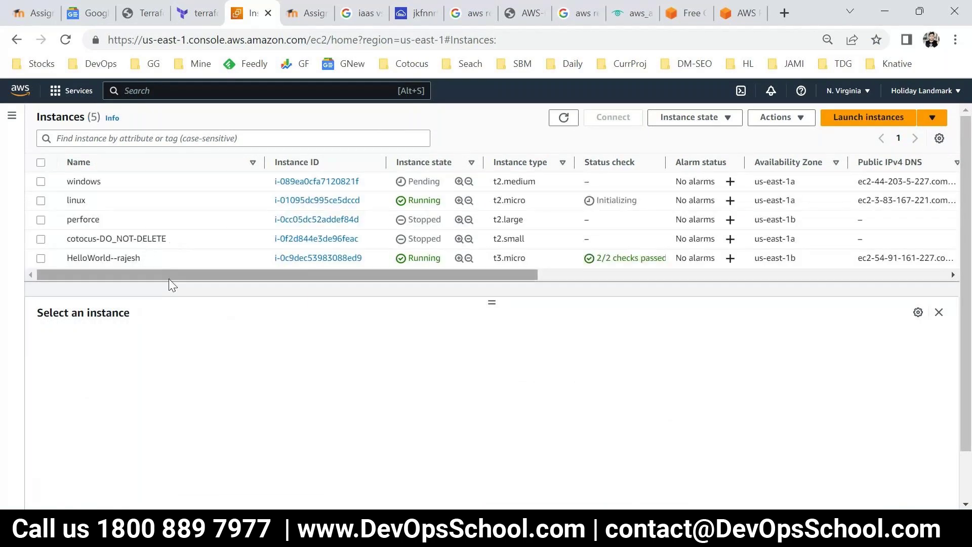
{"action": "key", "text": "alt+Tab"}
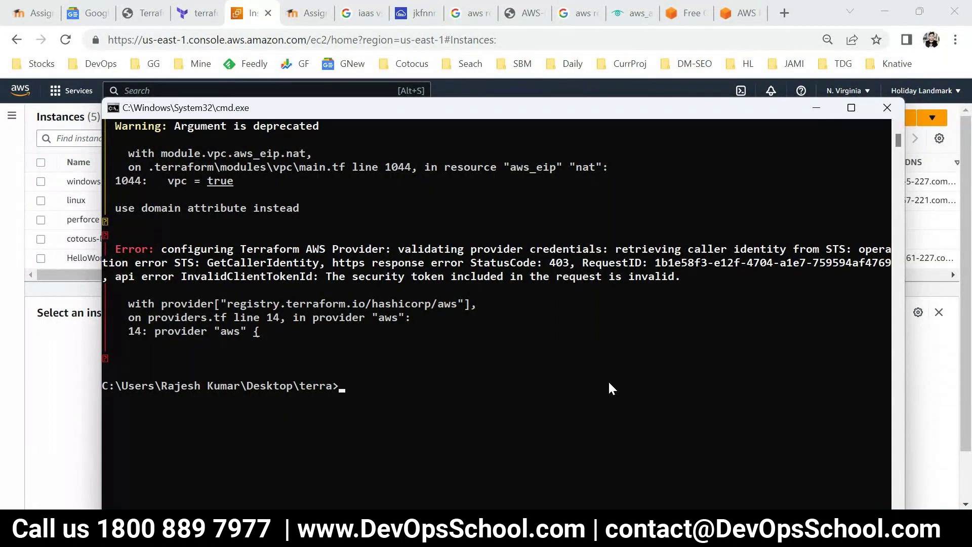
{"action": "key", "text": "alt+Tab"}
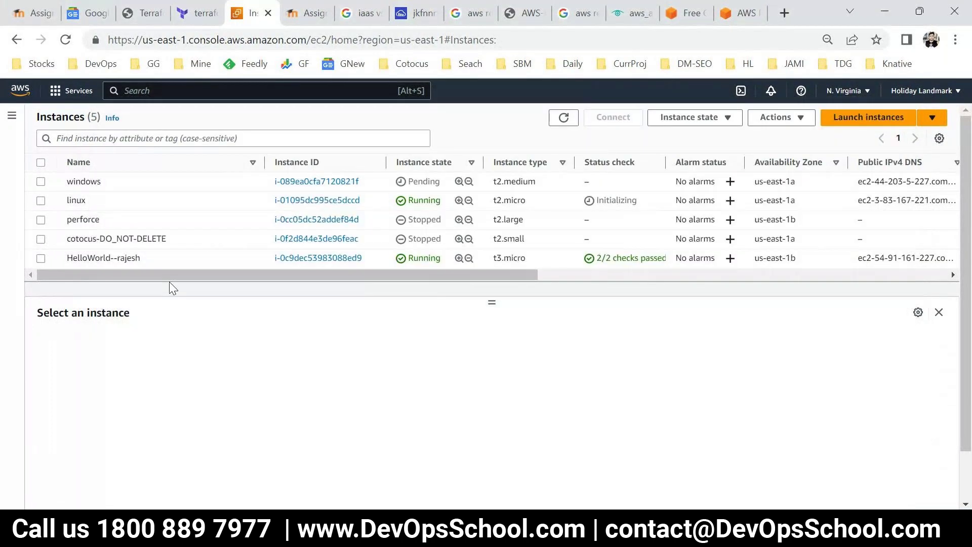
Terminate the t3.micro HelloWorld instance and confirm the termination
{"action": "left_click", "coordinate": [42, 256]}
{"action": "left_click", "coordinate": [679, 118]}
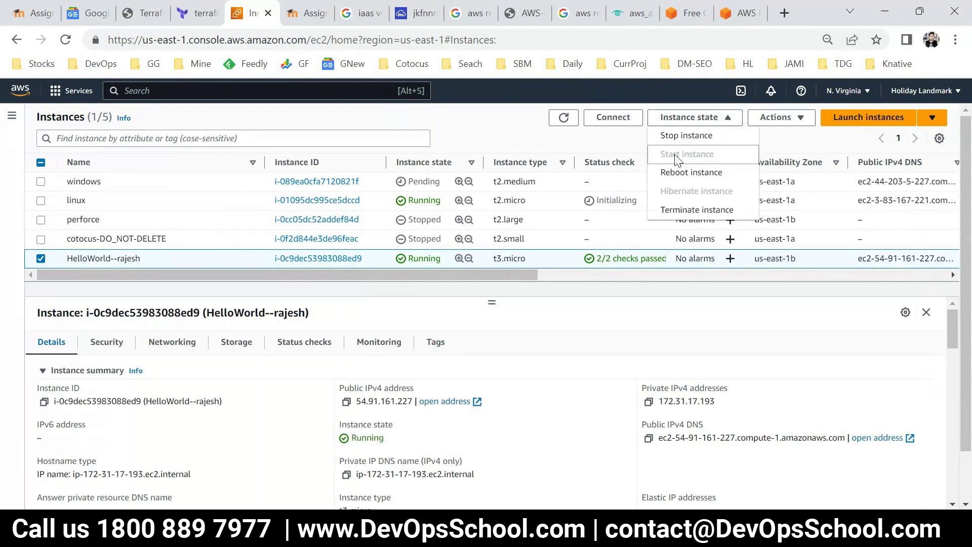
{"action": "left_click", "coordinate": [672, 218]}
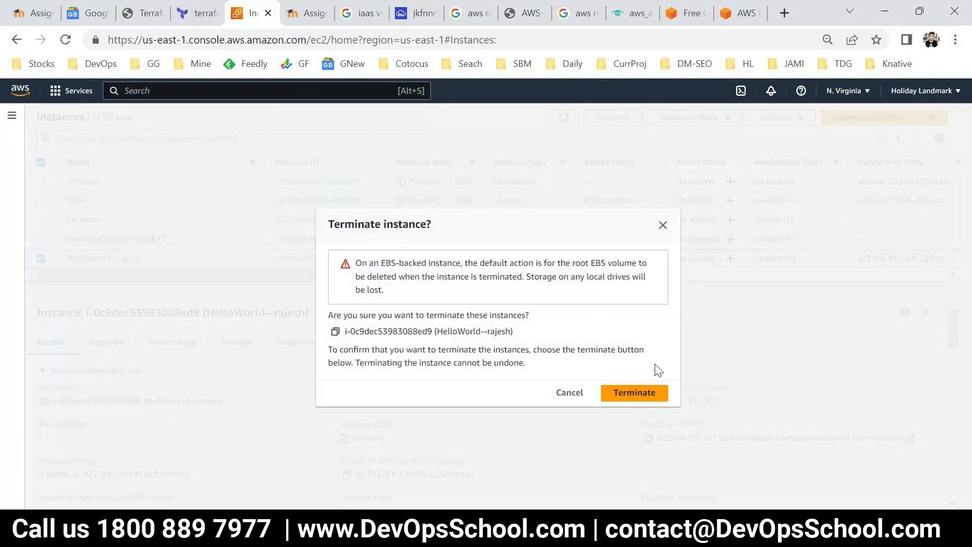
{"action": "left_click", "coordinate": [633, 393]}
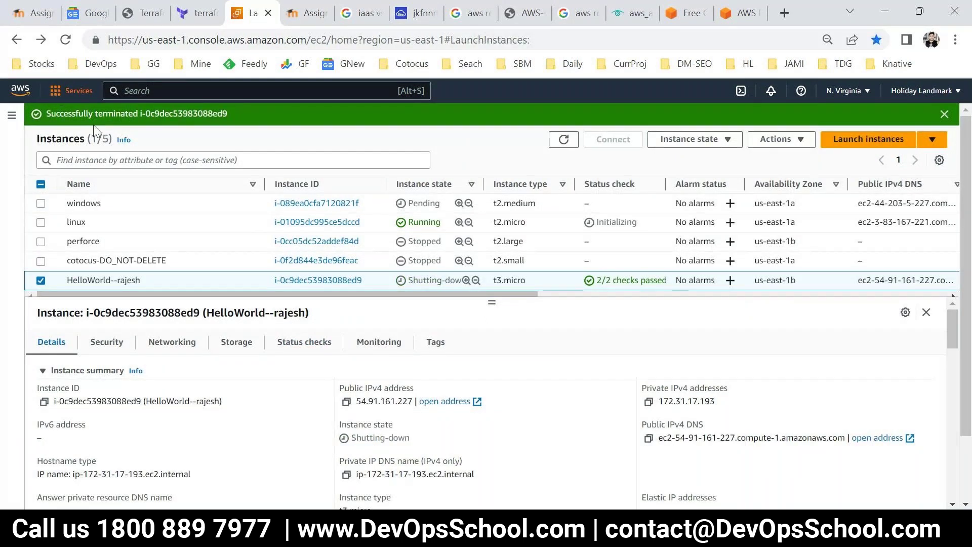
Open the VPC service in a new browser tab and display the list of your VPCs
{"action": "left_click", "coordinate": [71, 91]}
{"action": "scroll", "coordinate": [354, 284], "scroll_direction": "down", "scroll_amount": 4}
{"action": "scroll", "coordinate": [117, 438], "scroll_direction": "down", "scroll_amount": 5}
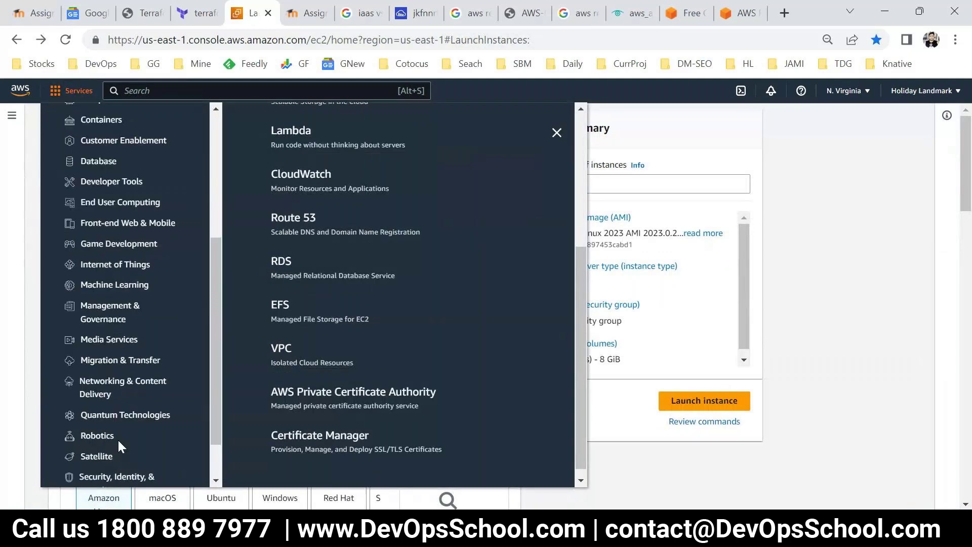
{"action": "scroll", "coordinate": [117, 438], "scroll_direction": "down", "scroll_amount": 1}
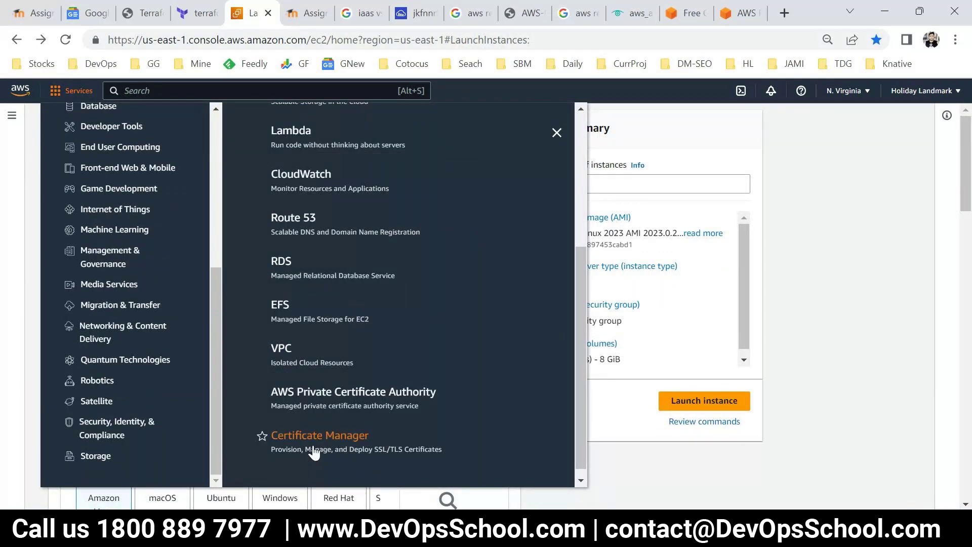
{"action": "left_click", "coordinate": [280, 348], "text": "ctrl"}
{"action": "key", "text": "ctrl+Tab"}
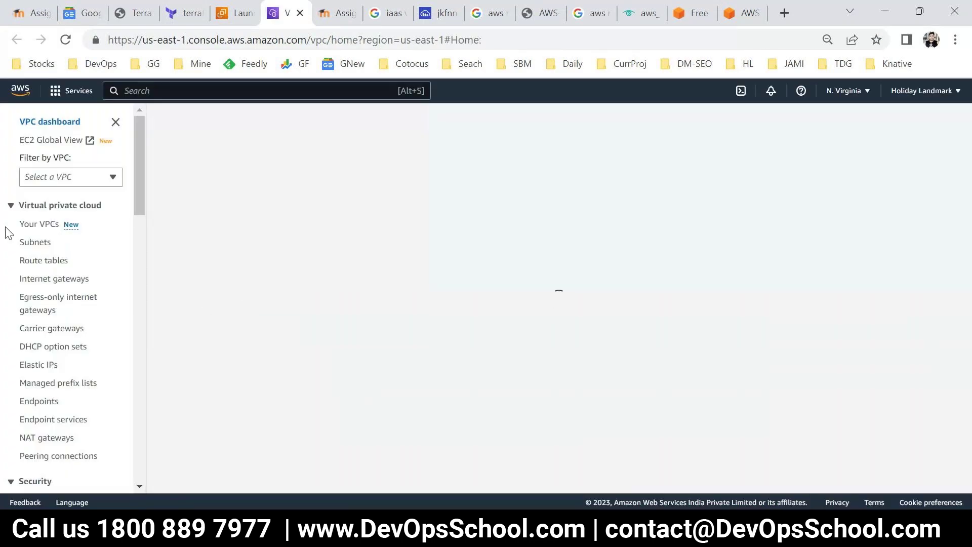
{"action": "left_click", "coordinate": [39, 226]}
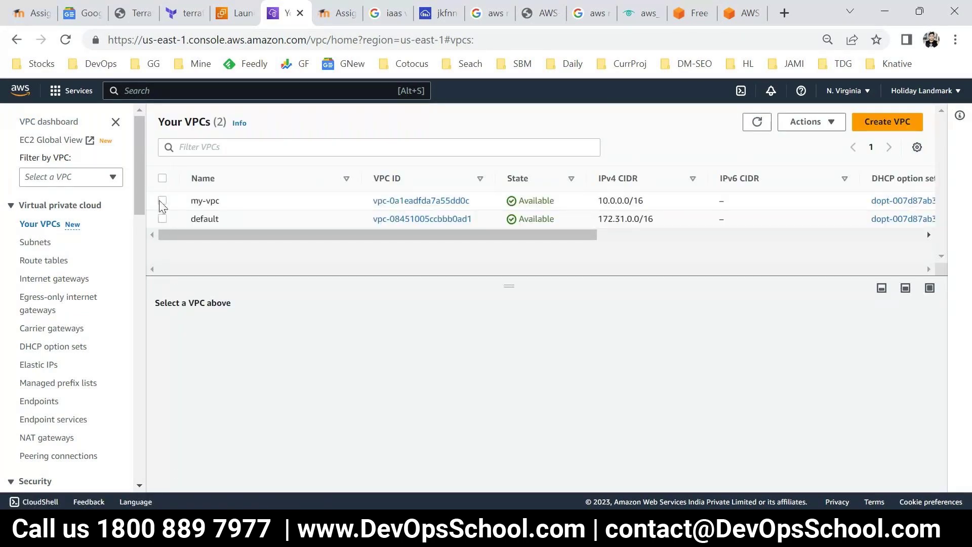
Try to delete the my-vpc VPC, then dismiss the deletion dialog
{"action": "left_click", "coordinate": [163, 201]}
{"action": "left_click", "coordinate": [810, 121]}
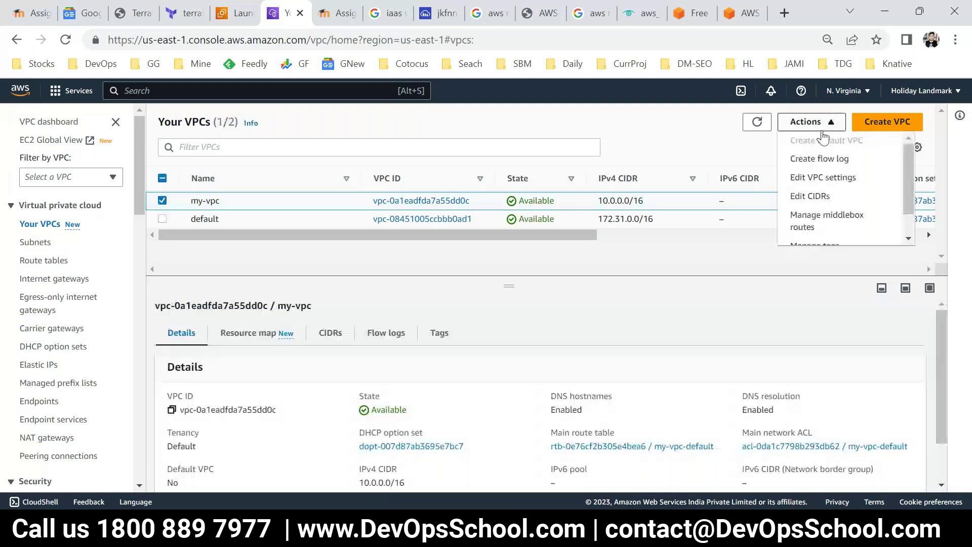
{"action": "scroll", "coordinate": [819, 228], "scroll_direction": "down", "scroll_amount": 2}
{"action": "left_click", "coordinate": [819, 228]}
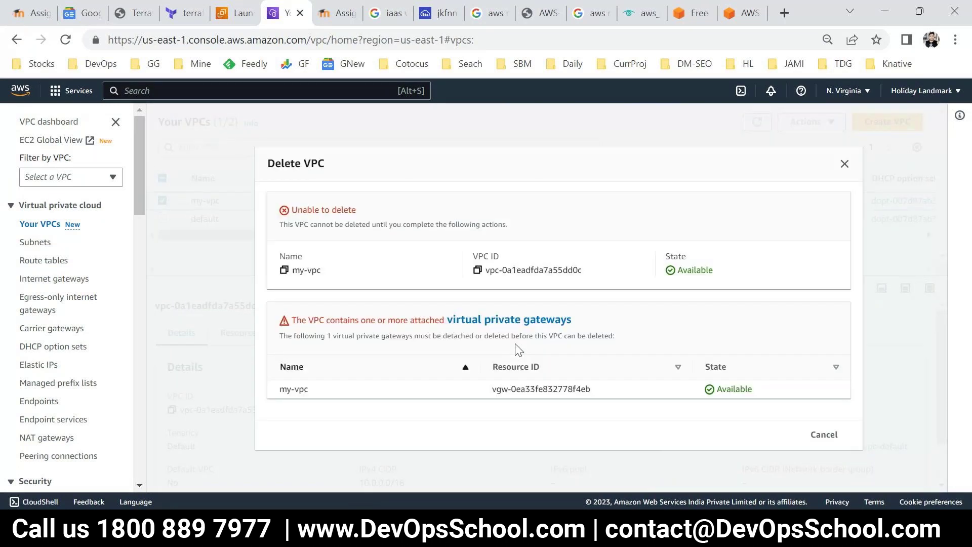
{"action": "left_click", "coordinate": [819, 438]}
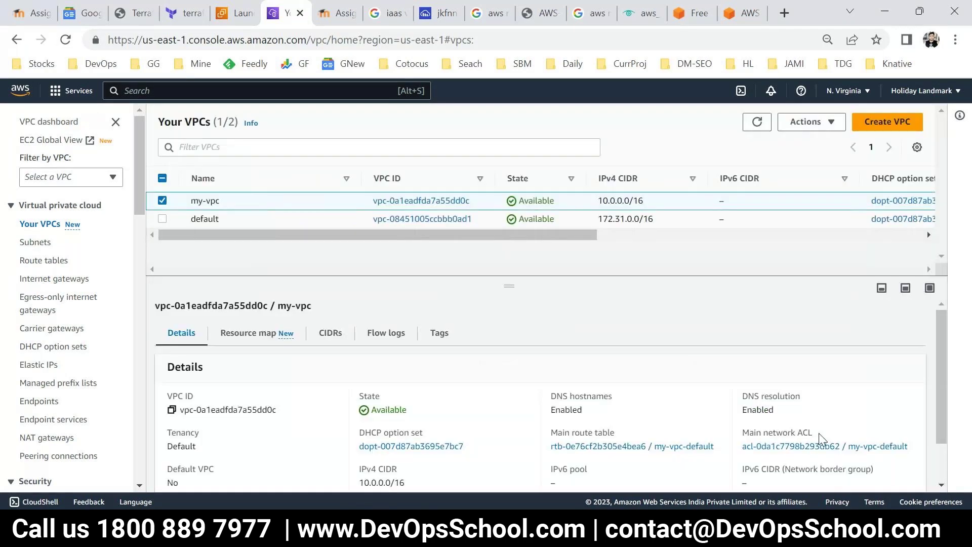
Go back to the EC2 browser tab, reopen the instances list and refresh it
{"action": "left_click", "coordinate": [234, 13]}
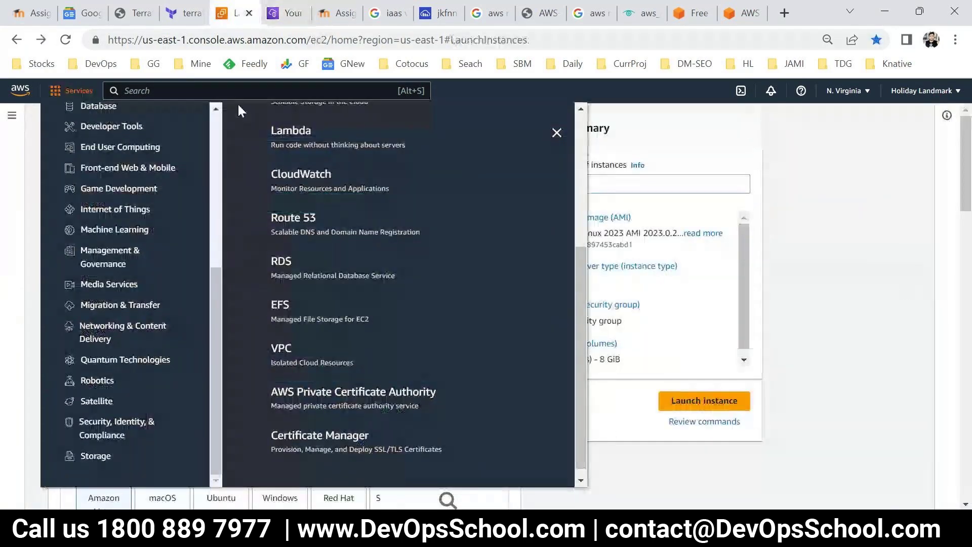
{"action": "left_click", "coordinate": [800, 200]}
{"action": "left_click", "coordinate": [99, 122]}
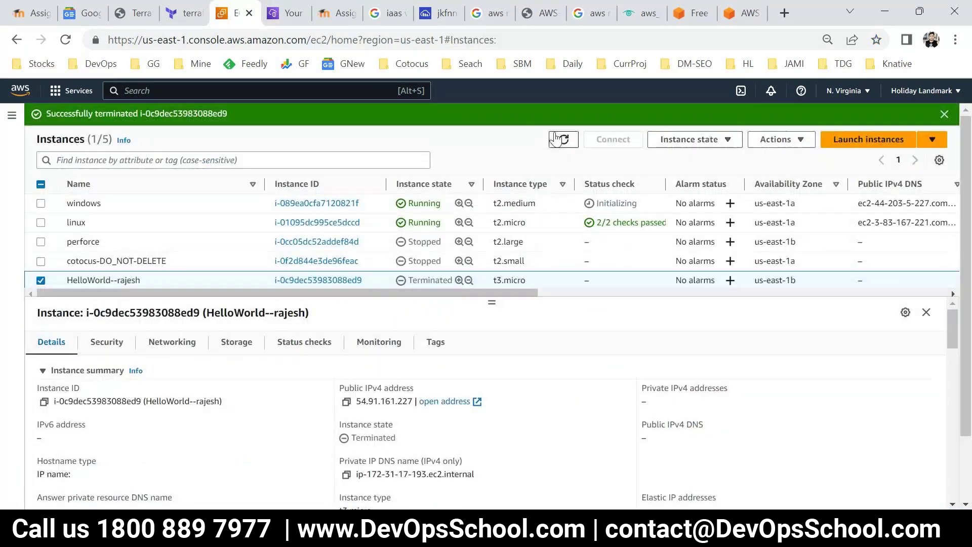
{"action": "left_click", "coordinate": [560, 140]}
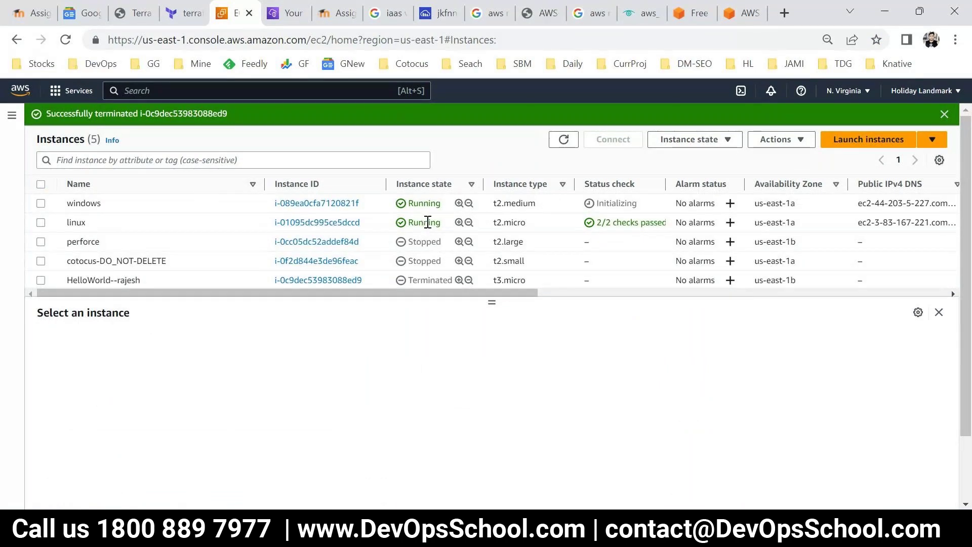
Examine the instance states of the windows, linux, perforce and cotocus instances, leaving none selected
{"action": "left_click_drag", "start_coordinate": [441, 223], "coordinate": [489, 204]}
{"action": "left_click", "coordinate": [420, 246]}
{"action": "double_click", "coordinate": [421, 246]}
{"action": "double_click", "coordinate": [423, 261]}
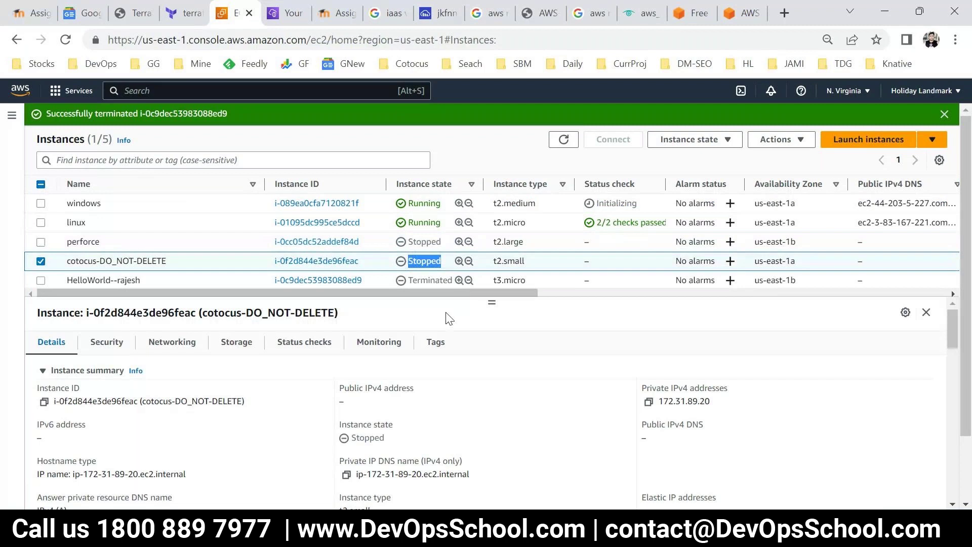
{"action": "left_click", "coordinate": [41, 261]}
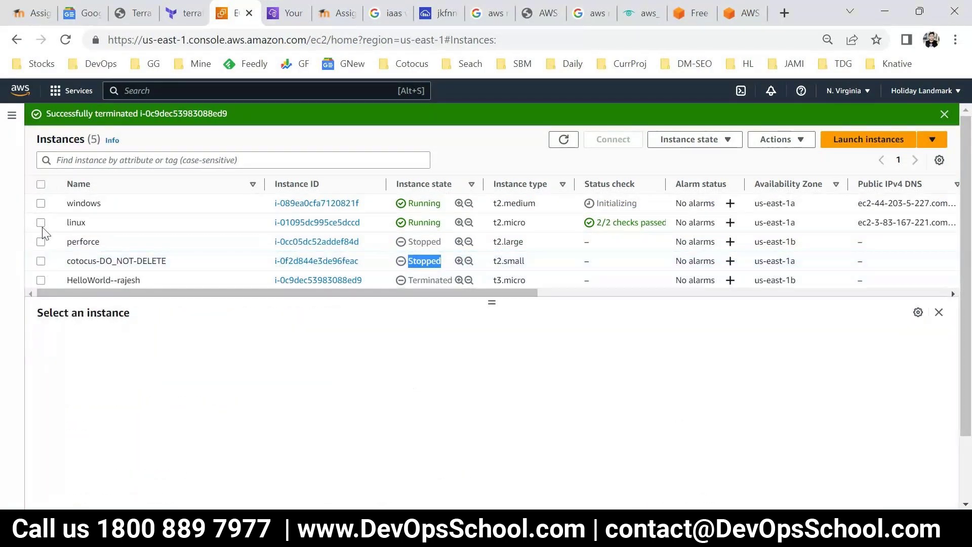
Select the linux instance and review its available instance state commands and actions
{"action": "left_click", "coordinate": [40, 222]}
{"action": "left_click", "coordinate": [760, 145]}
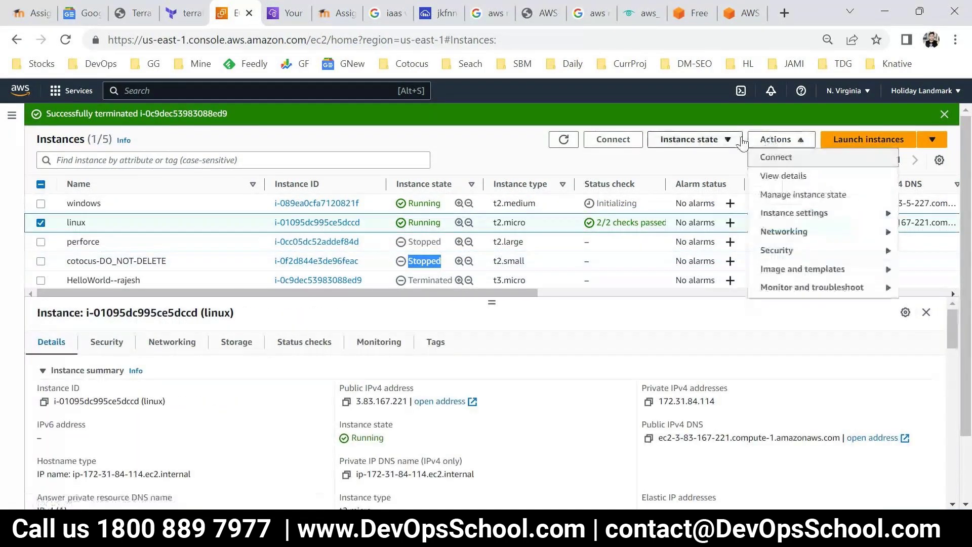
{"action": "left_click", "coordinate": [692, 142]}
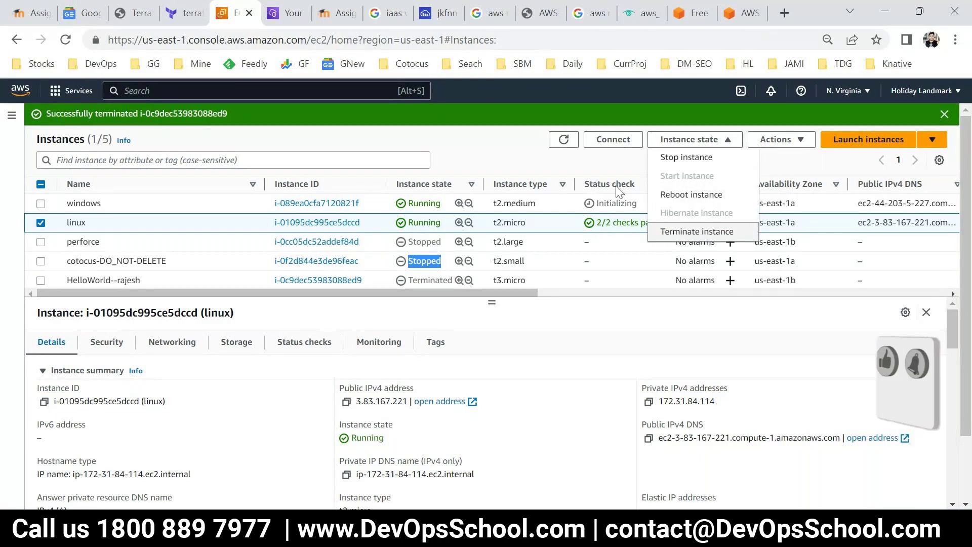
{"action": "left_click", "coordinate": [793, 140]}
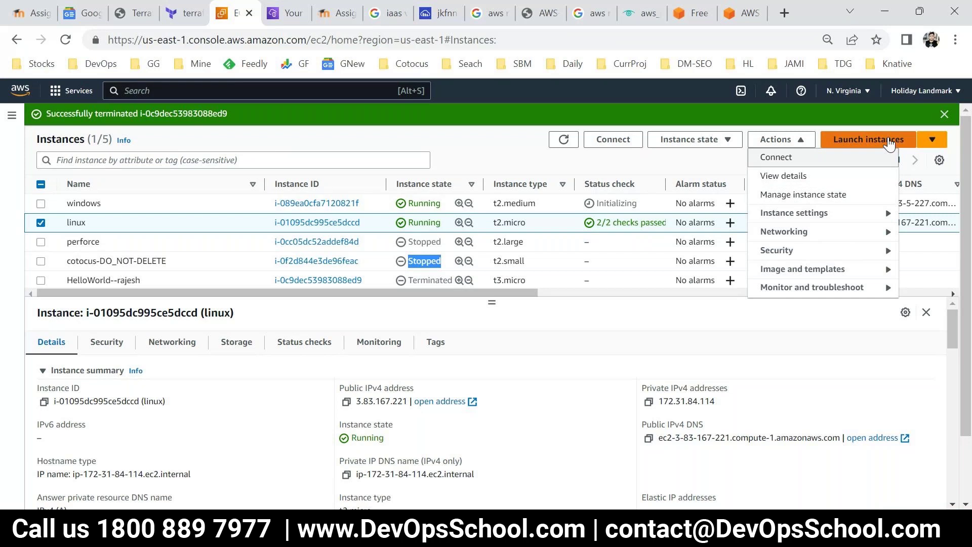
{"action": "left_click", "coordinate": [780, 139]}
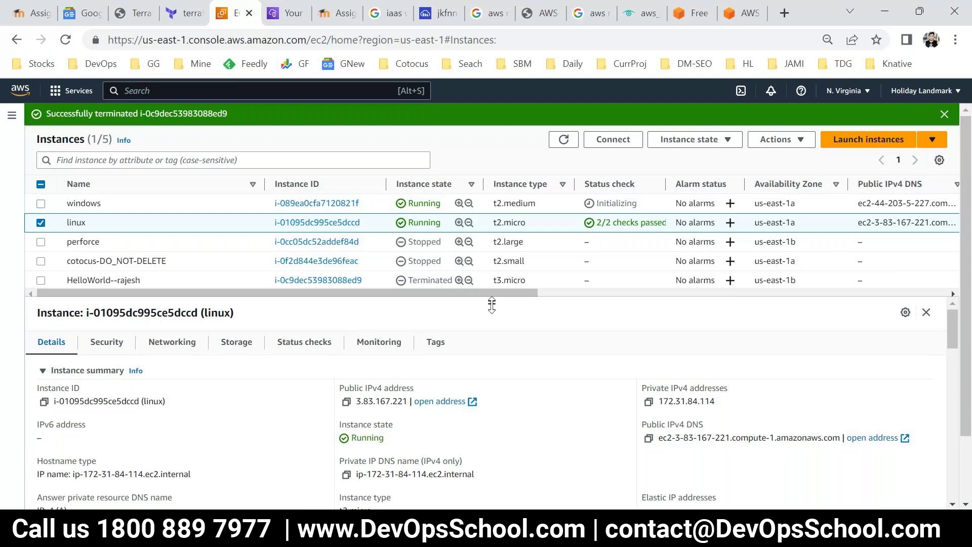
Enlarge the linux instance's details area, compare its public and private IPv4 addresses, and copy the public one
{"action": "left_click_drag", "start_coordinate": [492, 303], "coordinate": [477, 236]}
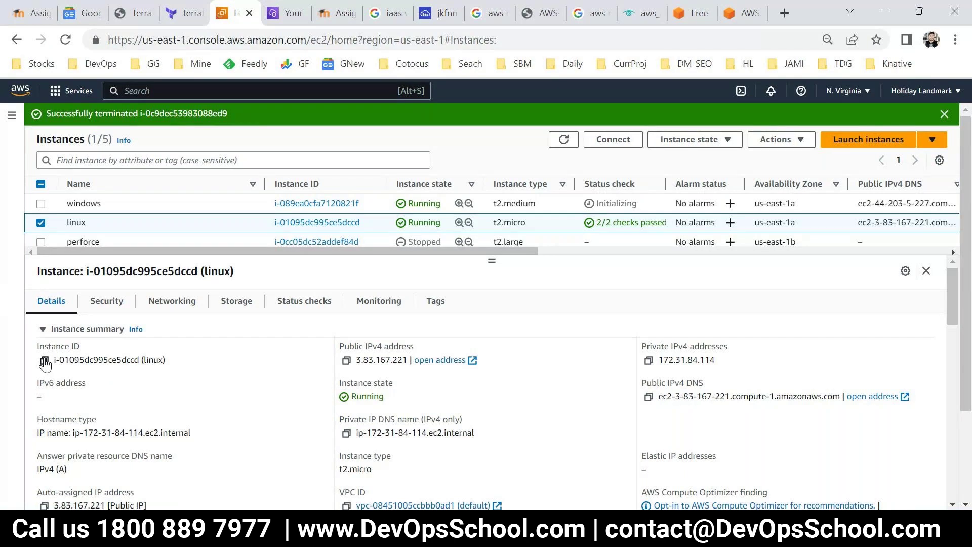
{"action": "left_click_drag", "start_coordinate": [379, 359], "coordinate": [365, 357]}
{"action": "left_click_drag", "start_coordinate": [706, 359], "coordinate": [677, 361]}
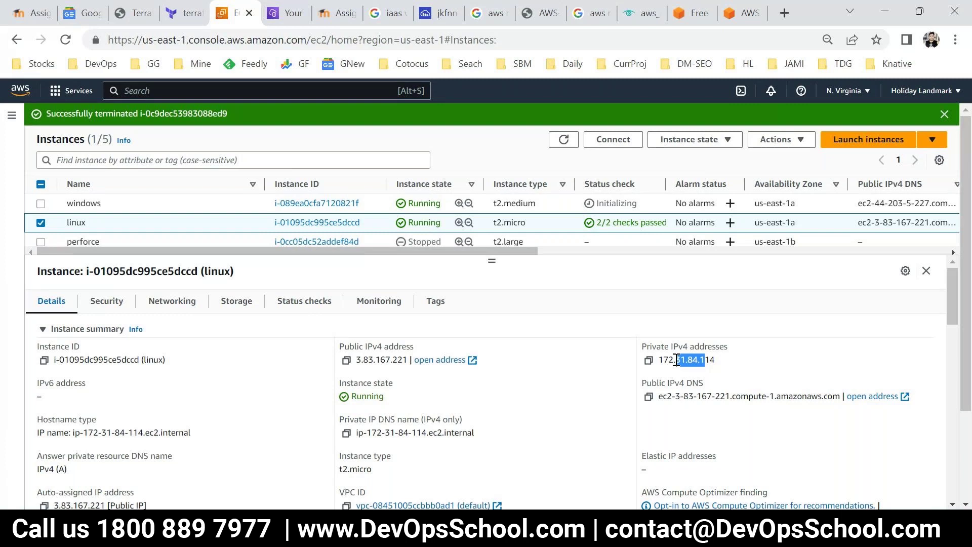
{"action": "left_click_drag", "start_coordinate": [391, 360], "coordinate": [363, 358]}
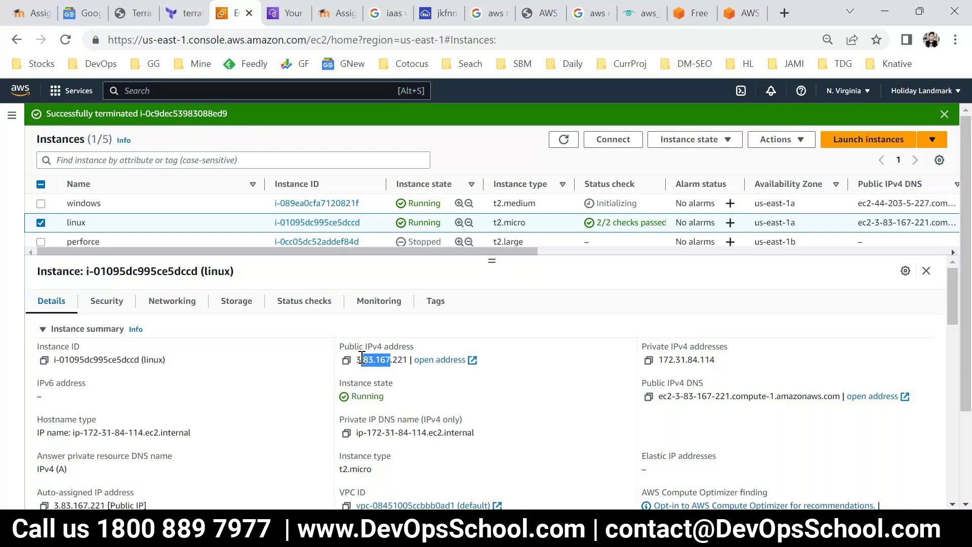
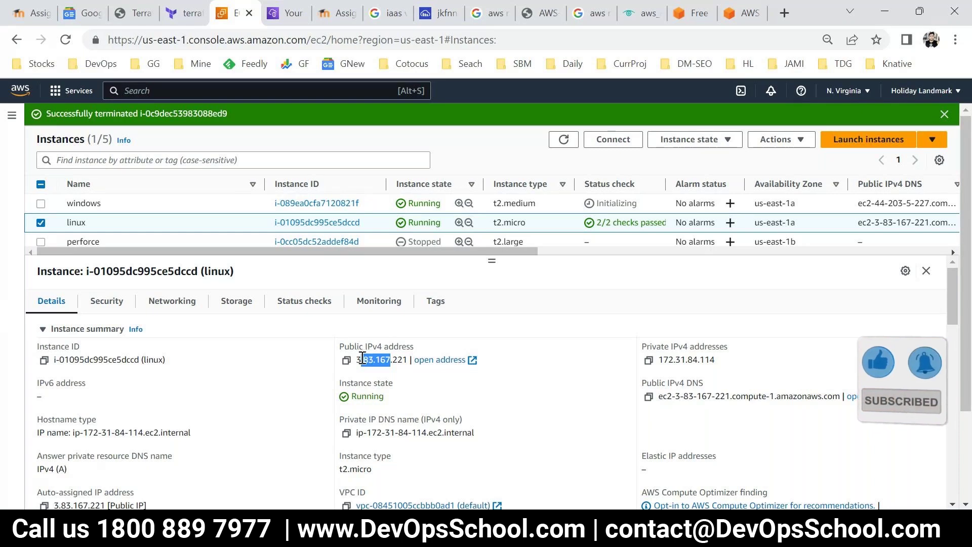
{"action": "left_click", "coordinate": [346, 360]}
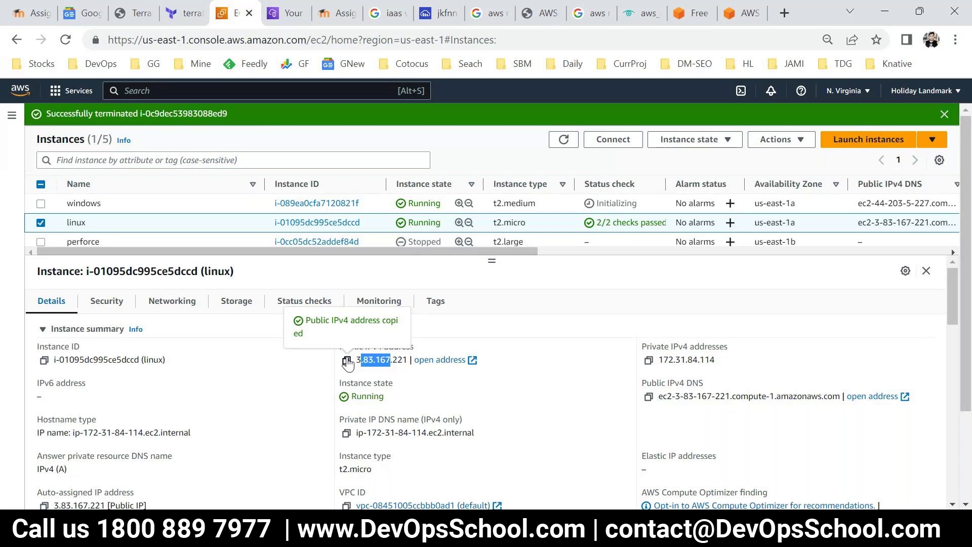
Expand the EC2 navigation and open the Elastic IPs page under Network & Security in a new browser tab
{"action": "left_click", "coordinate": [12, 115]}
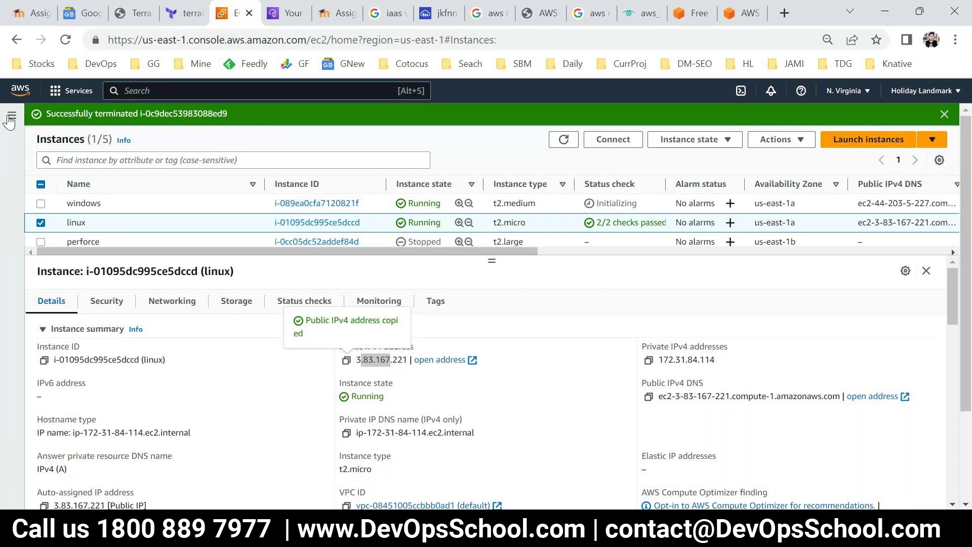
{"action": "scroll", "coordinate": [48, 405], "scroll_direction": "down", "scroll_amount": 3}
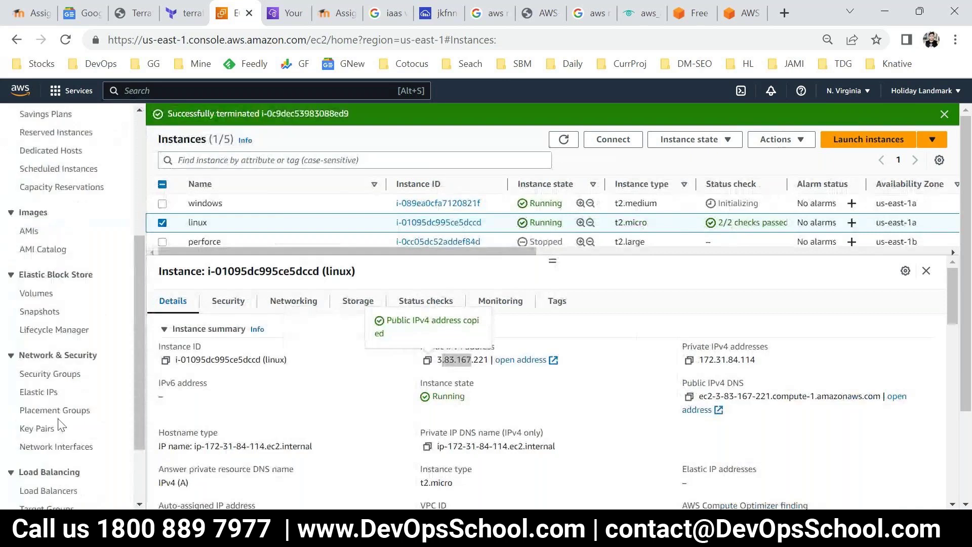
{"action": "right_click", "coordinate": [31, 393]}
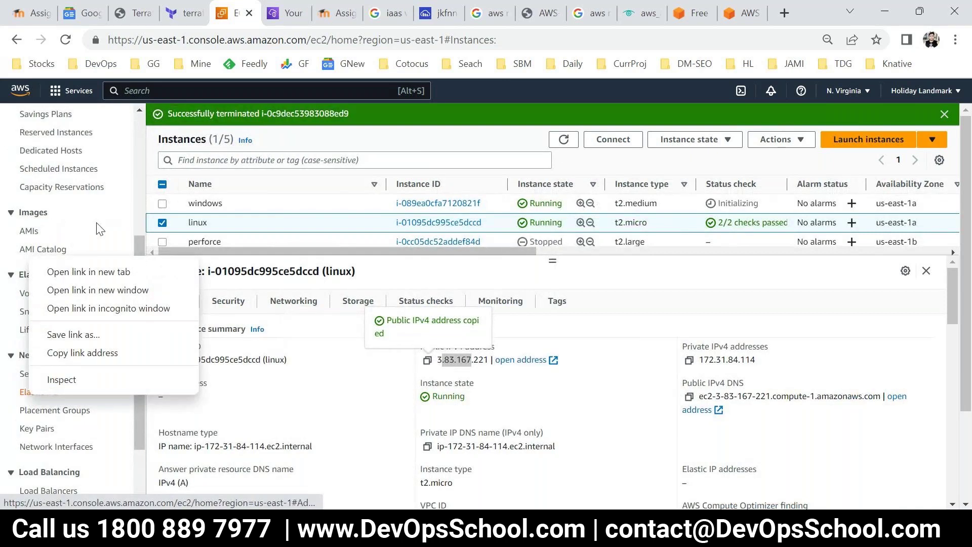
{"action": "left_click", "coordinate": [89, 271]}
{"action": "left_click", "coordinate": [311, 13]}
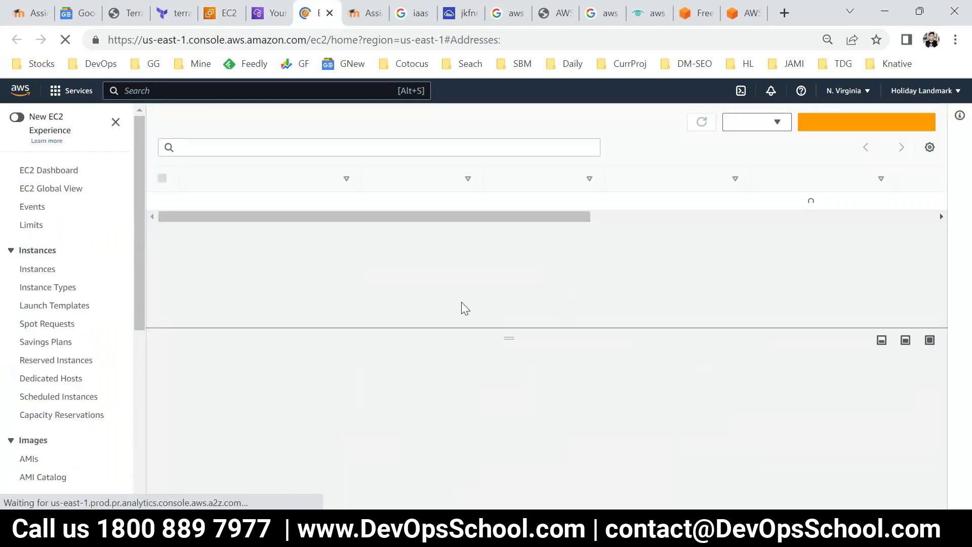
{"action": "scroll", "coordinate": [503, 221], "scroll_direction": "right", "scroll_amount": 2}
{"action": "left_click_drag", "start_coordinate": [503, 221], "coordinate": [236, 223]}
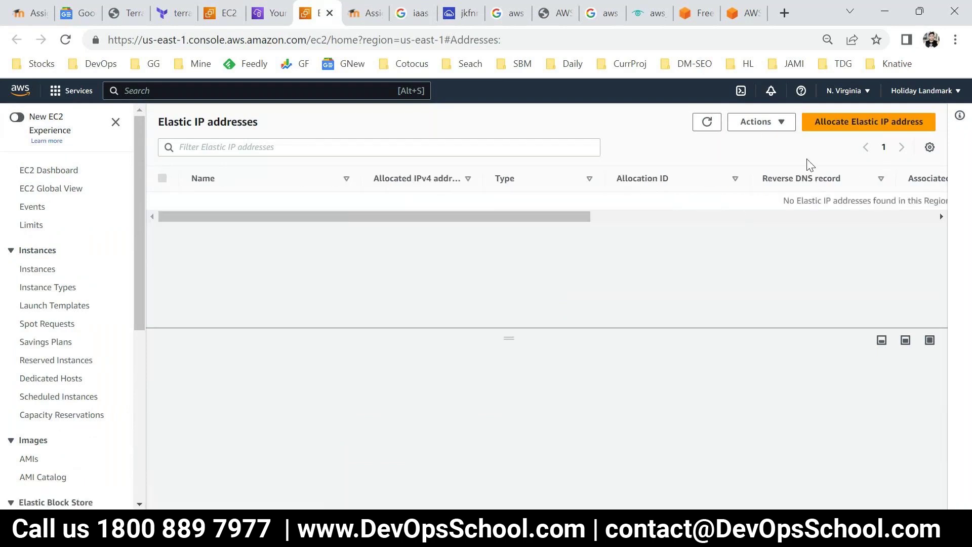
Allocate a new Elastic IP address from Amazon's pool of IPv4 addresses in the us-east-1 network border group
{"action": "left_click", "coordinate": [868, 122]}
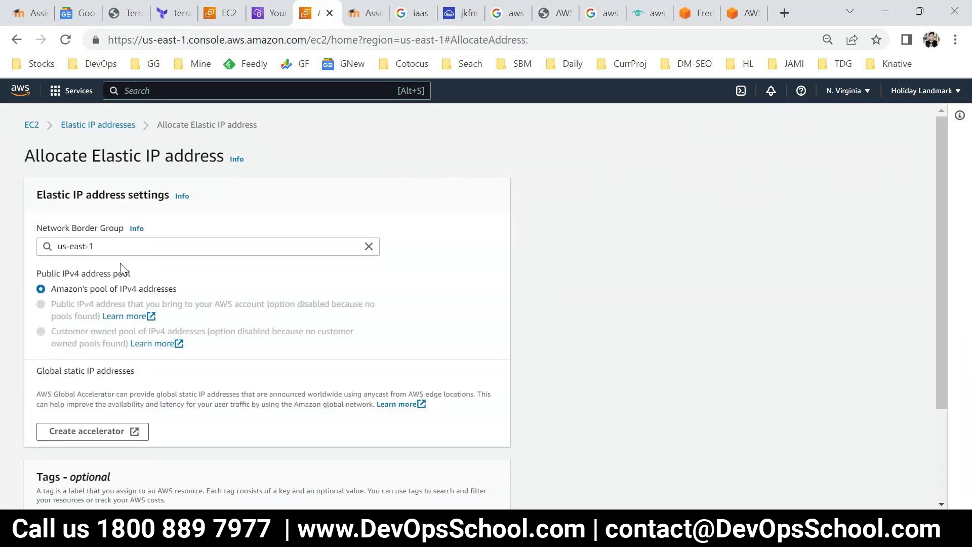
{"action": "scroll", "coordinate": [168, 344], "scroll_direction": "down", "scroll_amount": 3}
{"action": "left_click", "coordinate": [479, 490]}
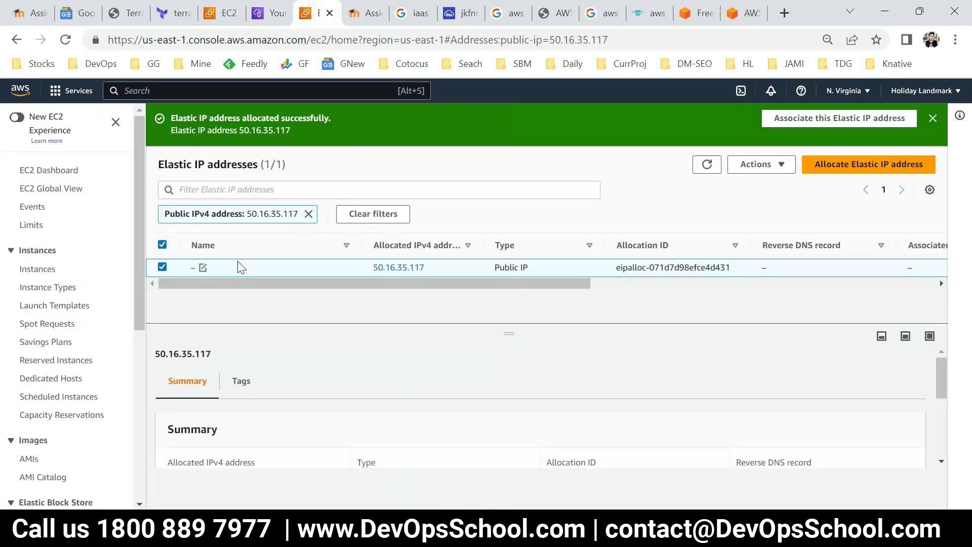
Review the actions available for the newly allocated Elastic IP and refresh the address list
{"action": "left_click", "coordinate": [780, 164]}
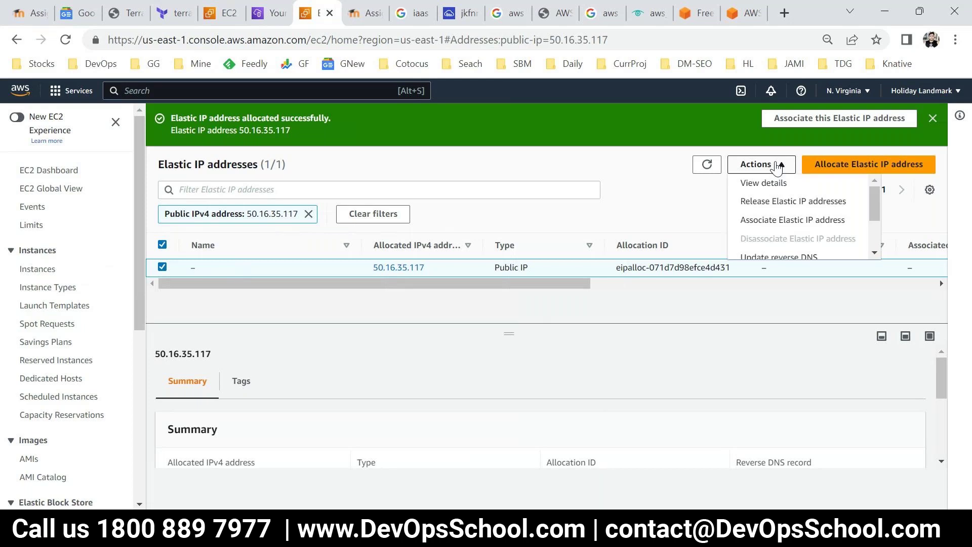
{"action": "scroll", "coordinate": [780, 216], "scroll_direction": "down", "scroll_amount": 2}
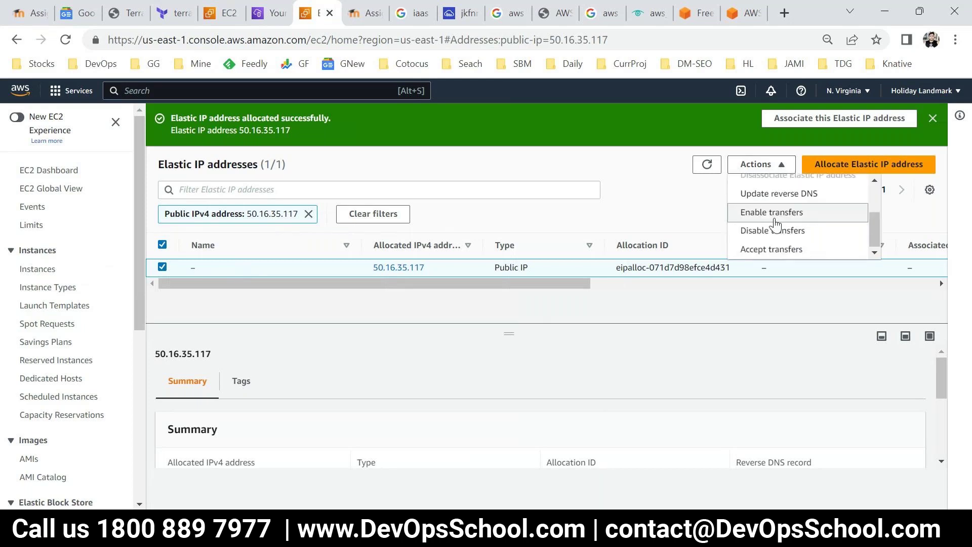
{"action": "scroll", "coordinate": [790, 228], "scroll_direction": "up", "scroll_amount": 2}
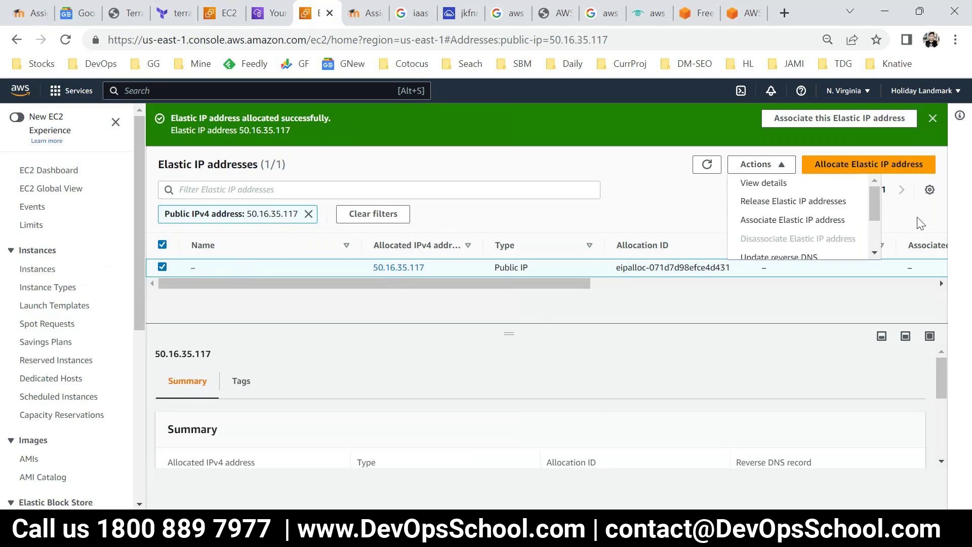
{"action": "left_click", "coordinate": [712, 164]}
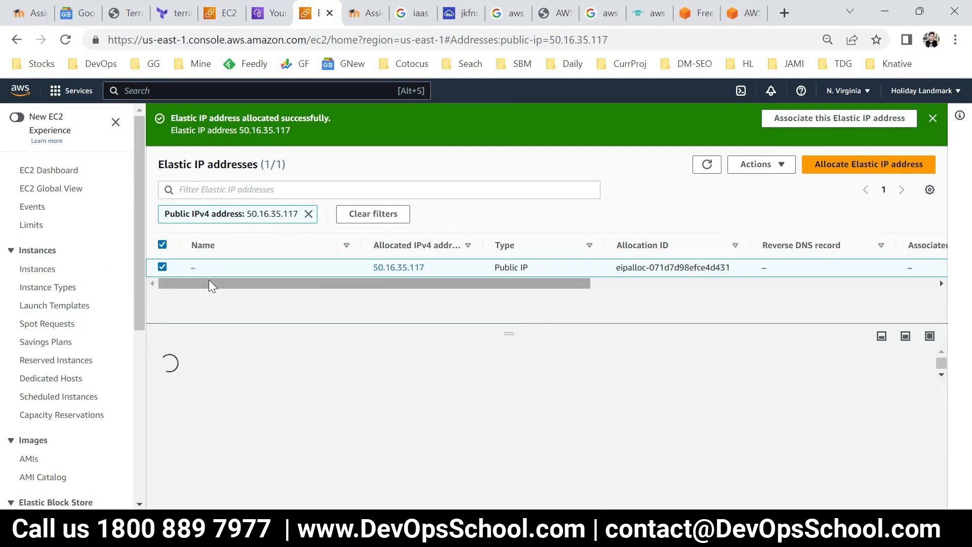
Associate the new Elastic IP address with the running linux instance
{"action": "left_click", "coordinate": [783, 167]}
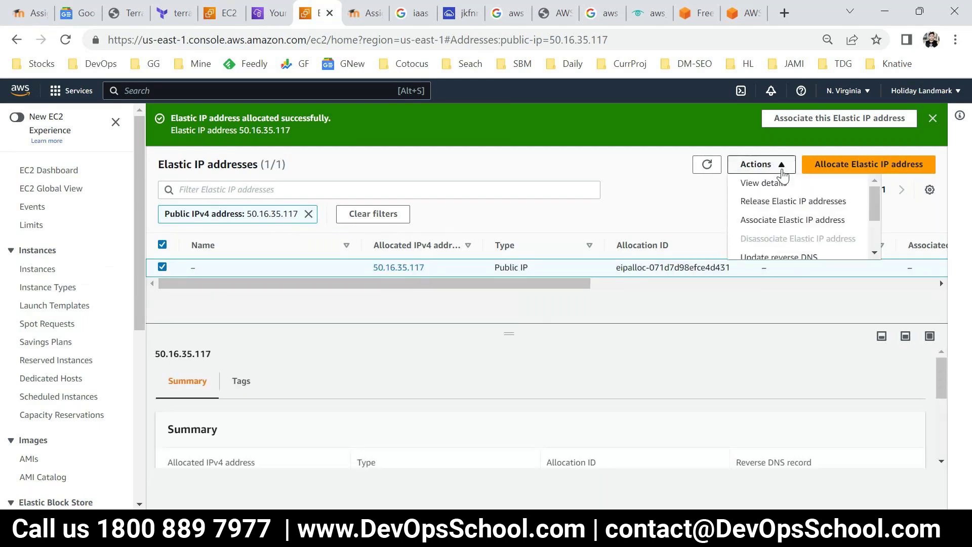
{"action": "left_click", "coordinate": [775, 222]}
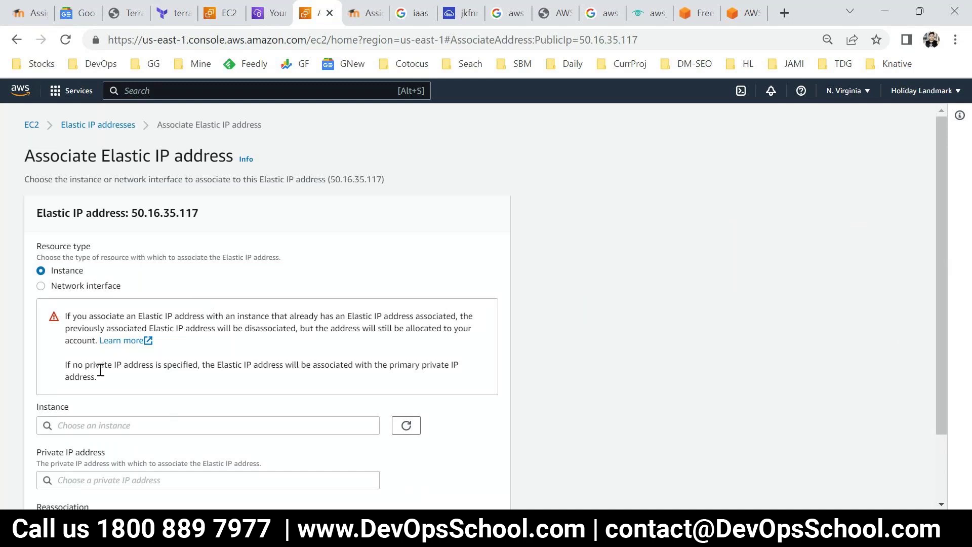
{"action": "scroll", "coordinate": [100, 370], "scroll_direction": "down", "scroll_amount": 2}
{"action": "left_click", "coordinate": [156, 342]}
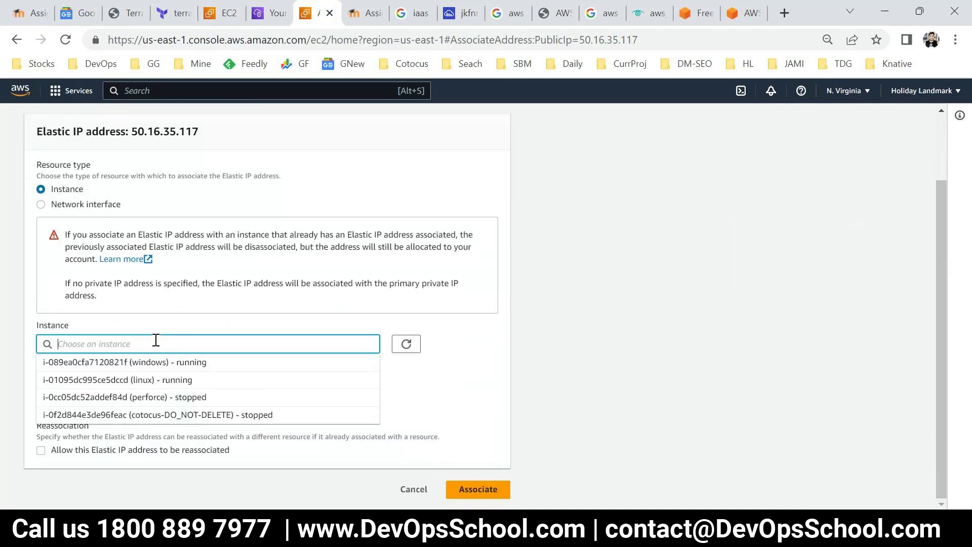
{"action": "left_click", "coordinate": [143, 380]}
{"action": "left_click", "coordinate": [493, 497]}
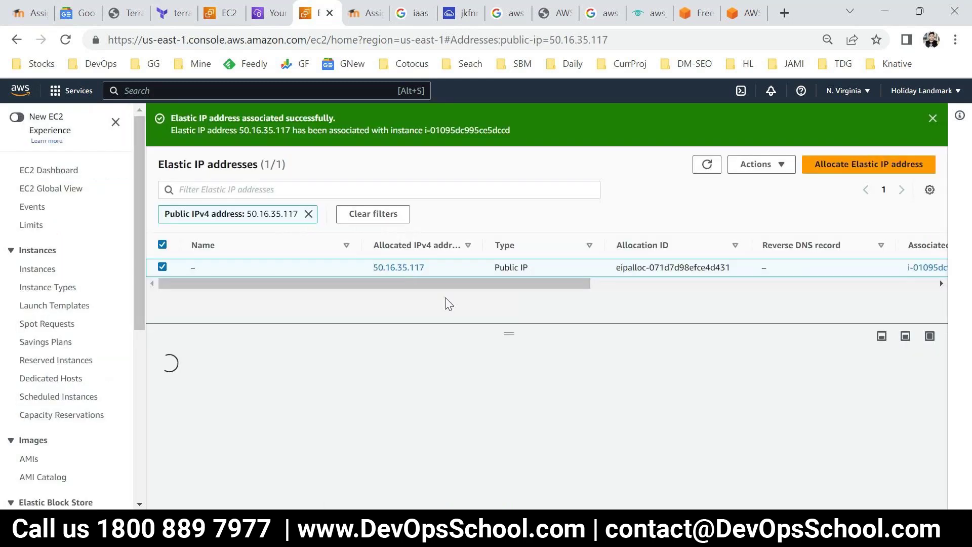
Highlight the allocated address, return to the instances list, refresh it and review the linux instance's IP addresses and details
{"action": "left_click_drag", "start_coordinate": [433, 266], "coordinate": [373, 267]}
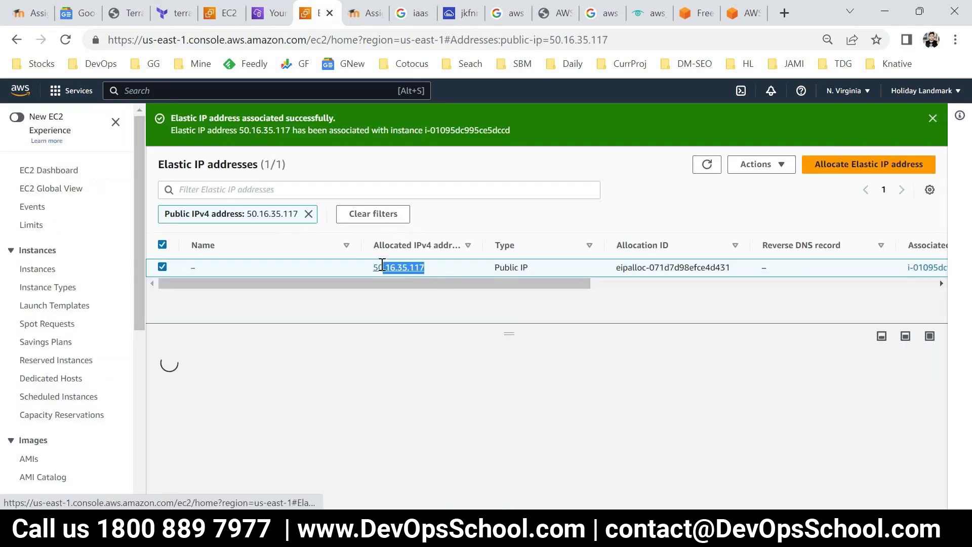
{"action": "left_click", "coordinate": [232, 23]}
{"action": "left_click", "coordinate": [564, 140]}
{"action": "left_click", "coordinate": [460, 231]}
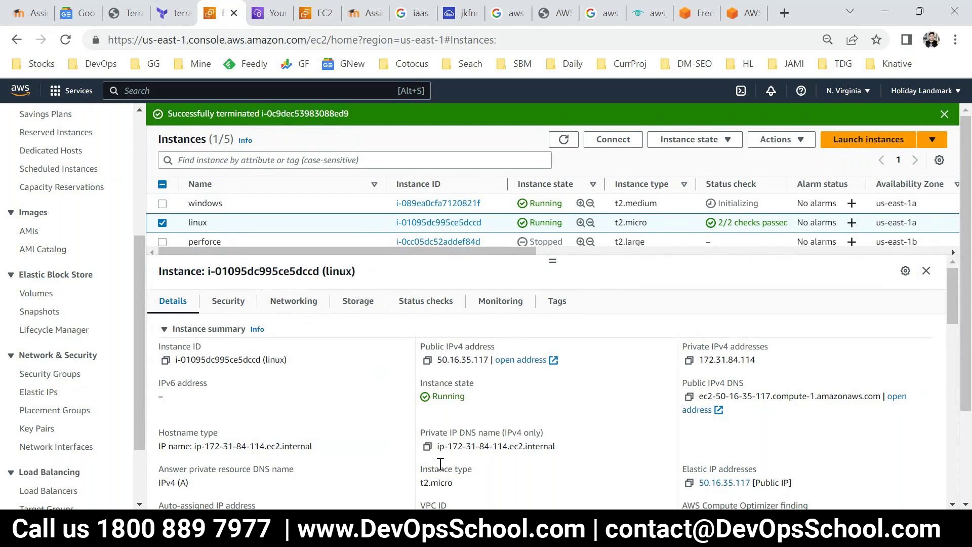
{"action": "scroll", "coordinate": [378, 456], "scroll_direction": "down", "scroll_amount": 2}
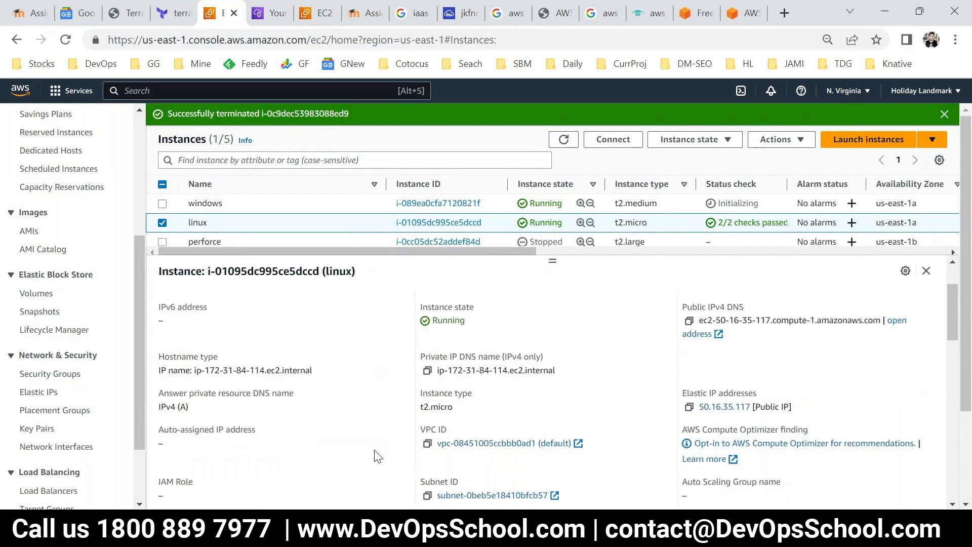
{"action": "scroll", "coordinate": [313, 419], "scroll_direction": "down", "scroll_amount": 5}
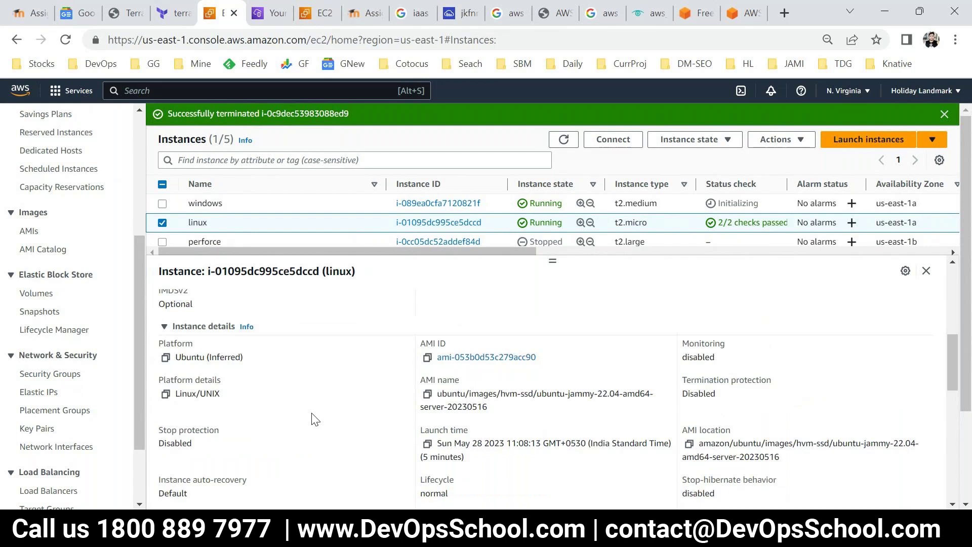
{"action": "scroll", "coordinate": [316, 420], "scroll_direction": "down", "scroll_amount": 3}
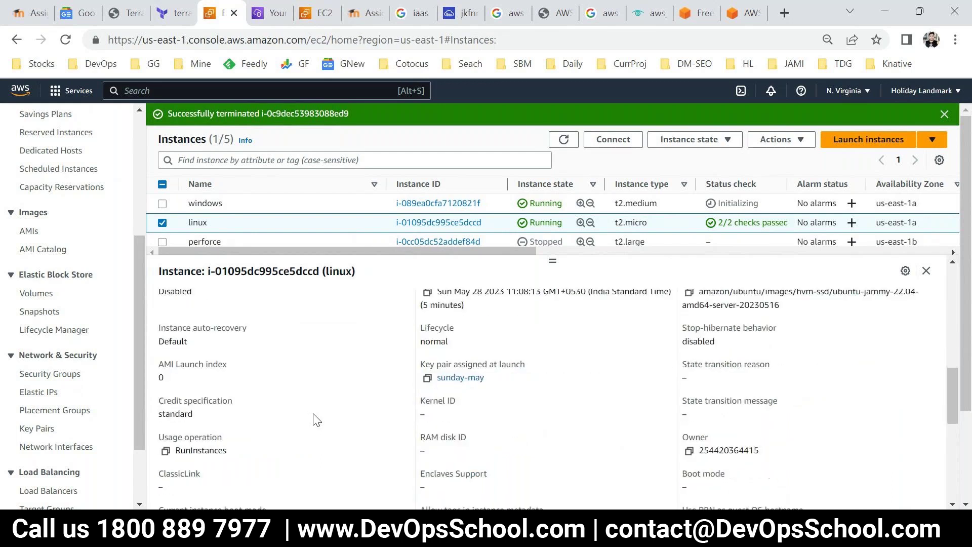
{"action": "scroll", "coordinate": [316, 420], "scroll_direction": "up", "scroll_amount": 10}
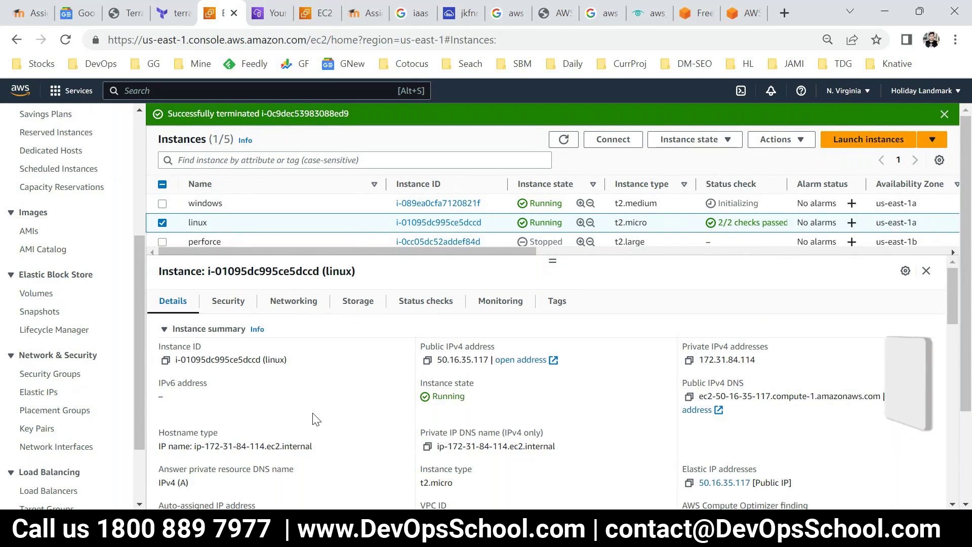
Open the DevOpsSchool blog in a new browser tab
{"action": "key", "text": "ctrl+t"}
{"action": "type", "text": "de"}
{"action": "key", "text": "Return"}
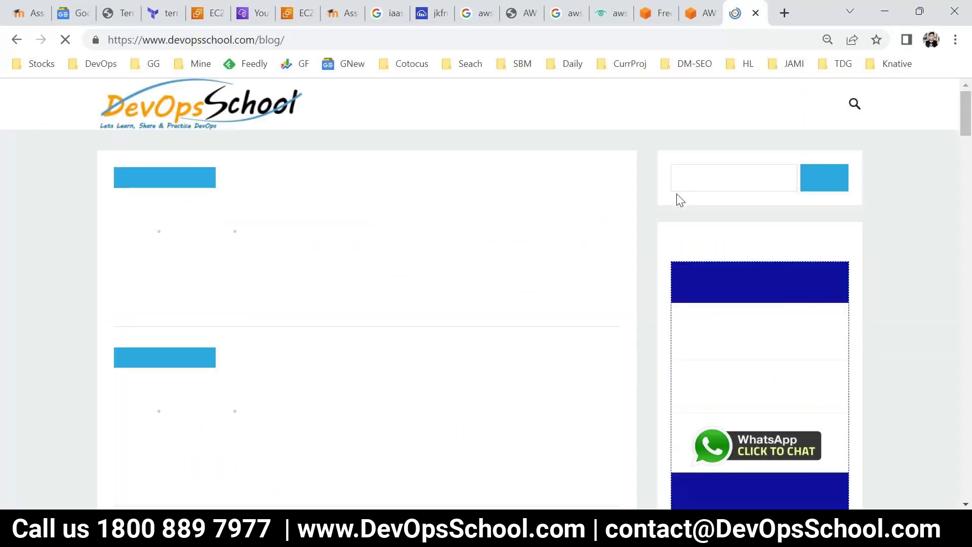
Search the blog for "How to connect linux" and look through the resulting articles
{"action": "left_click", "coordinate": [705, 172]}
{"action": "type", "text": "How to connect l"}
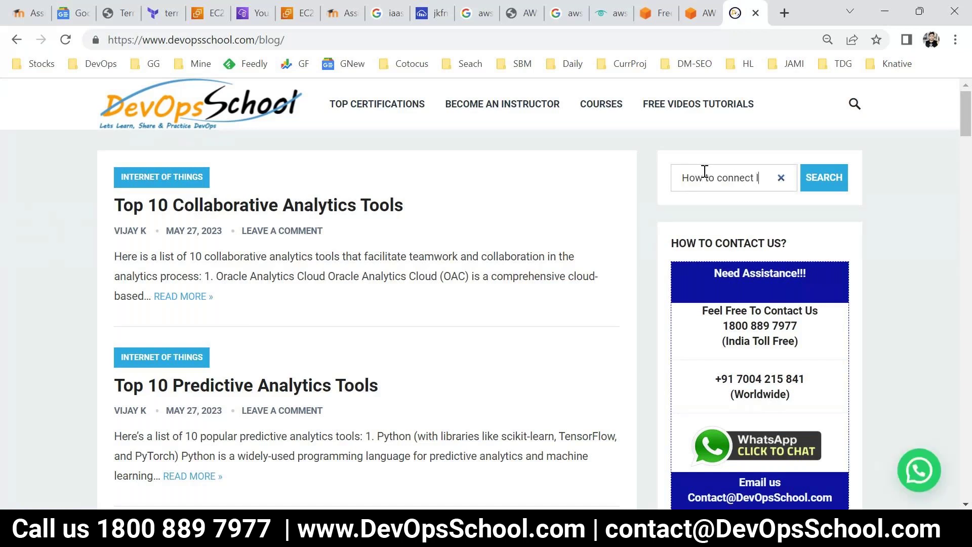
{"action": "type", "text": "inux"}
{"action": "key", "text": "Return"}
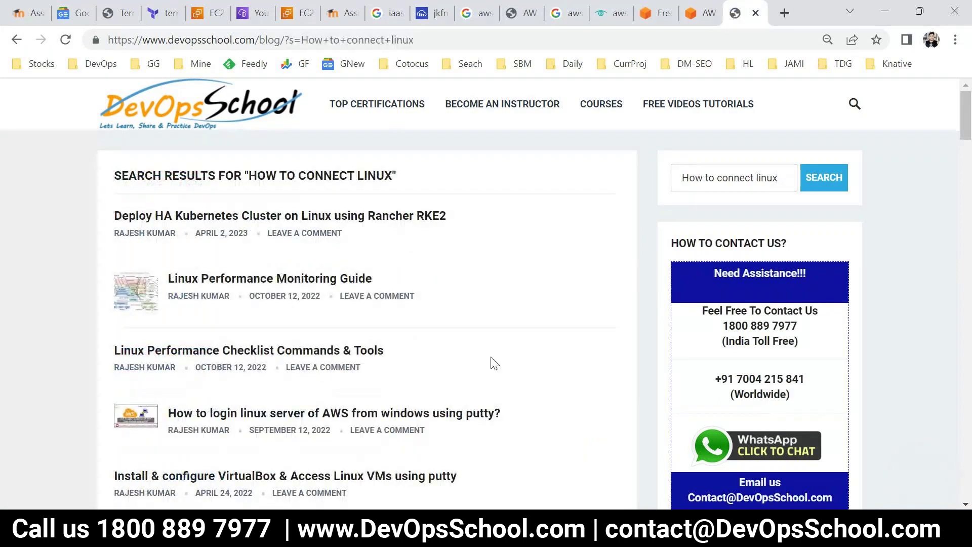
{"action": "scroll", "coordinate": [495, 363], "scroll_direction": "down", "scroll_amount": 1}
{"action": "scroll", "coordinate": [491, 361], "scroll_direction": "down", "scroll_amount": 2}
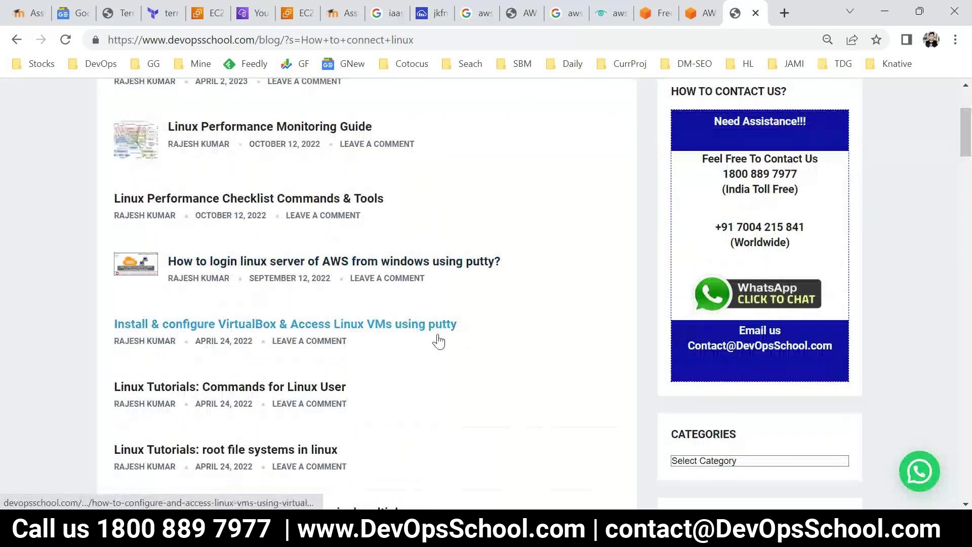
{"action": "scroll", "coordinate": [439, 342], "scroll_direction": "down", "scroll_amount": 3}
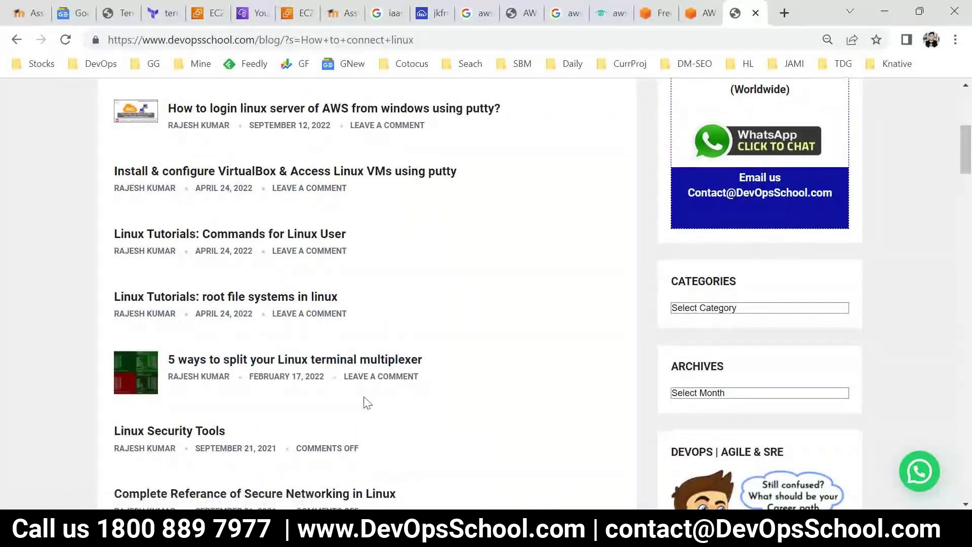
{"action": "scroll", "coordinate": [364, 401], "scroll_direction": "down", "scroll_amount": 3}
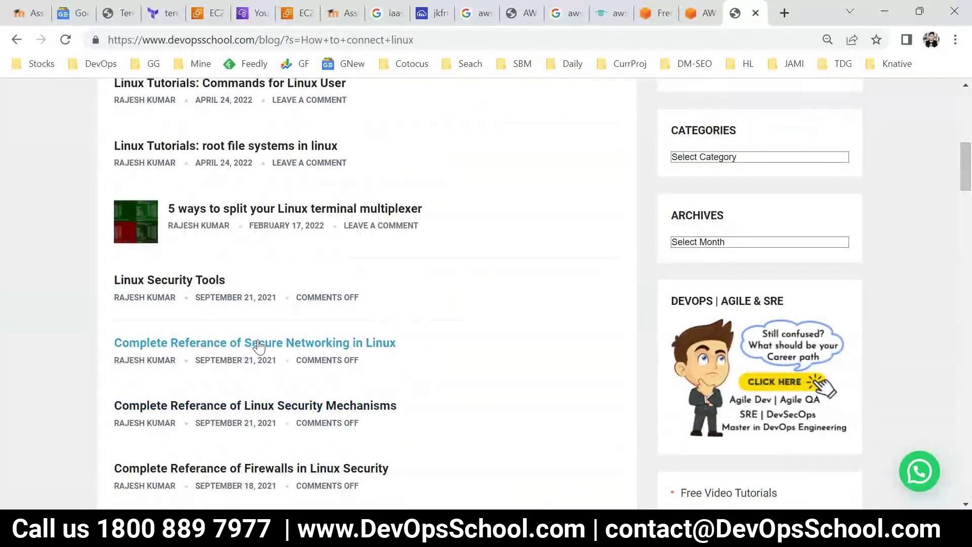
{"action": "scroll", "coordinate": [574, 346], "scroll_direction": "up", "scroll_amount": 5}
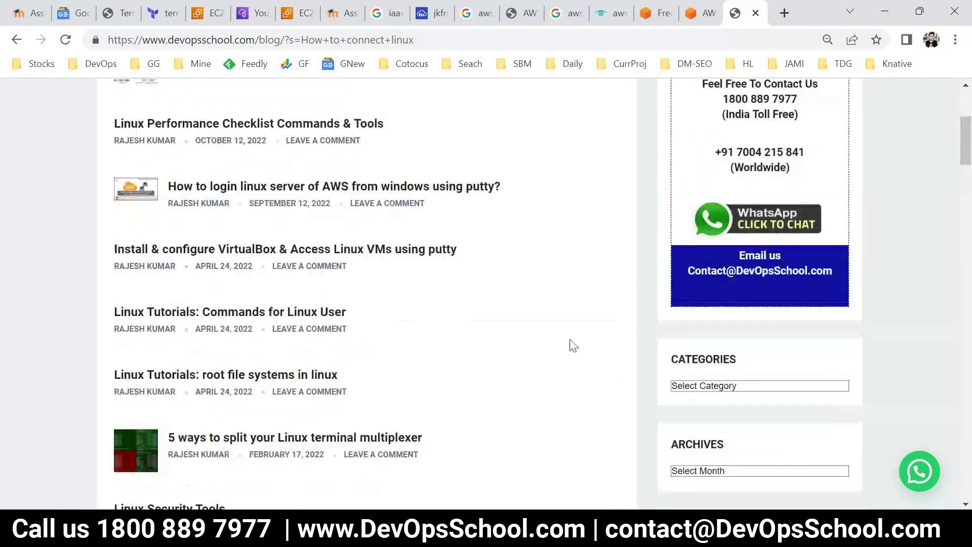
{"action": "scroll", "coordinate": [574, 345], "scroll_direction": "up", "scroll_amount": 5}
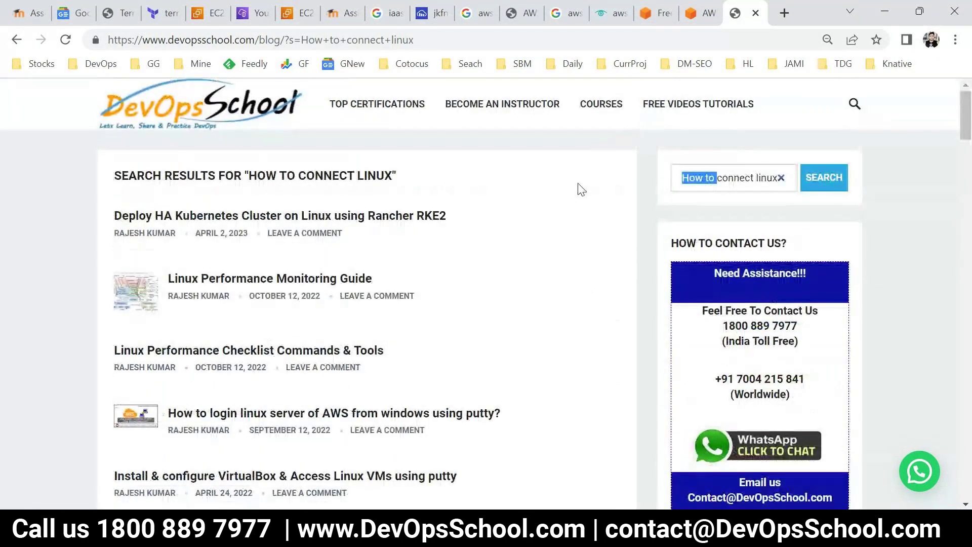
Change the blog search to "ssh linux" and run it
{"action": "left_click", "coordinate": [756, 180], "text": "shift"}
{"action": "key", "text": "BackSpace"}
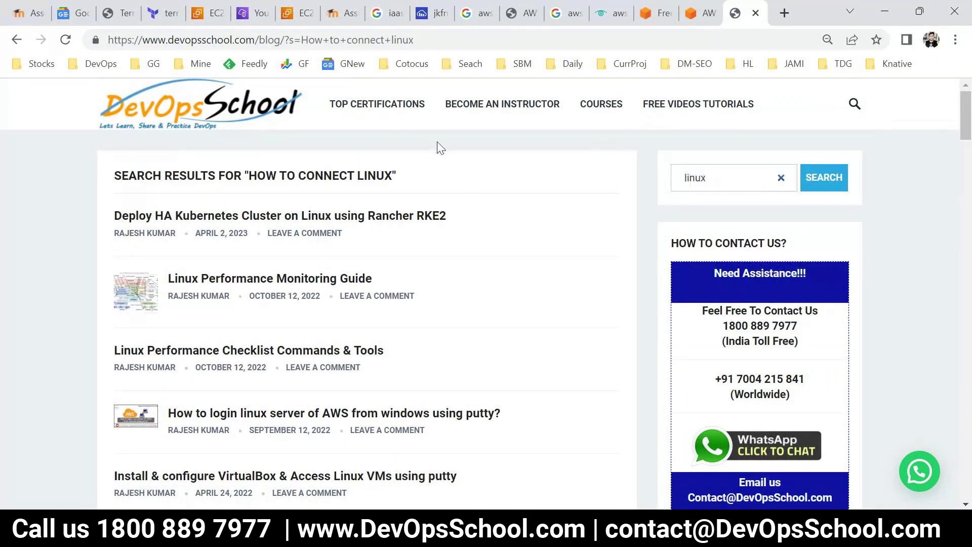
{"action": "type", "text": "ssh"}
{"action": "key", "text": "Return"}
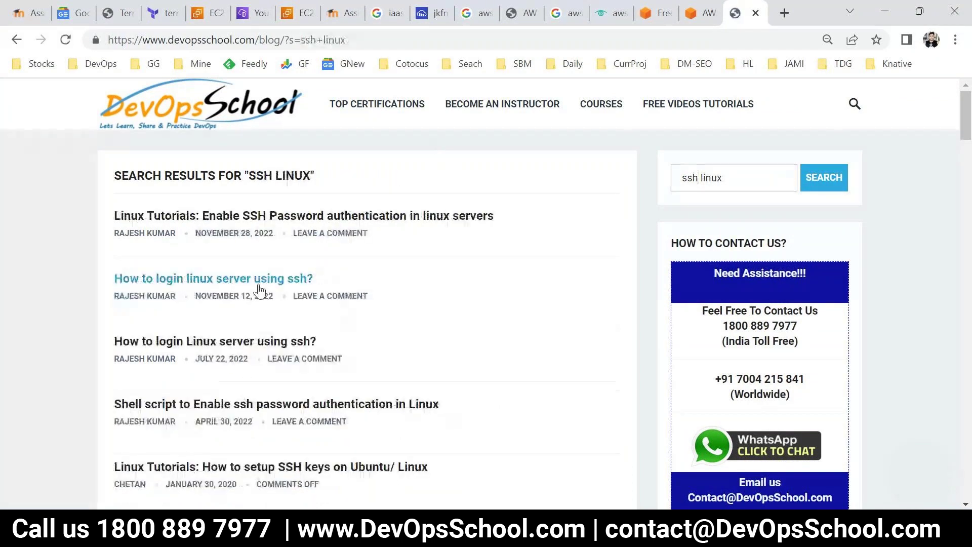
Open the November 12, 2022 article "How to login linux server using ssh?" in a new tab and read its opening steps
{"action": "middle_click", "coordinate": [167, 280]}
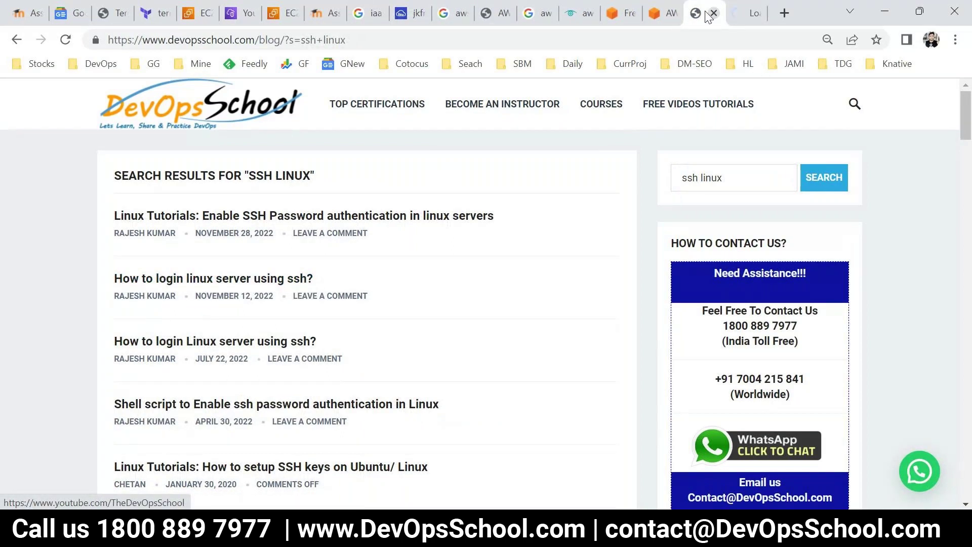
{"action": "left_click", "coordinate": [745, 13]}
{"action": "scroll", "coordinate": [393, 291], "scroll_direction": "down", "scroll_amount": 5}
{"action": "left_click_drag", "start_coordinate": [245, 165], "coordinate": [420, 157]}
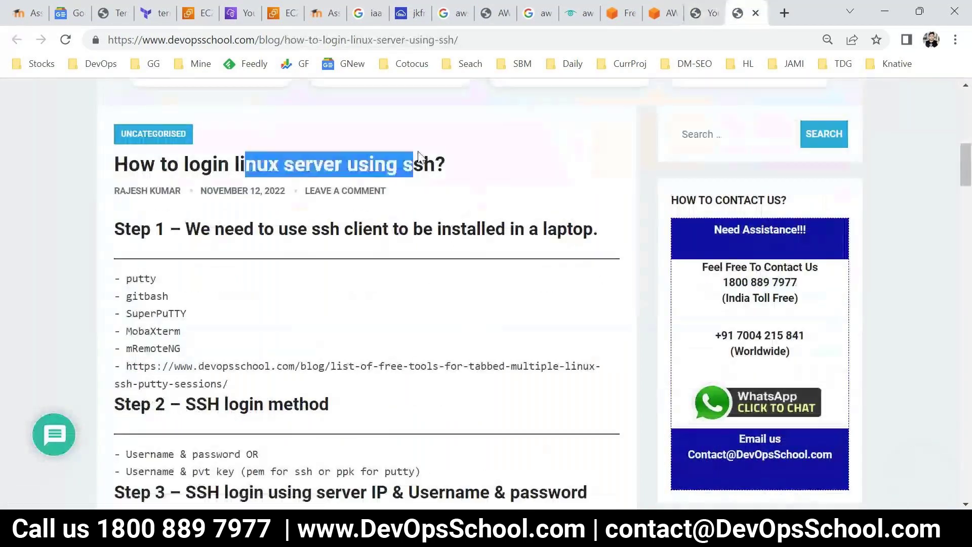
{"action": "left_click", "coordinate": [290, 162]}
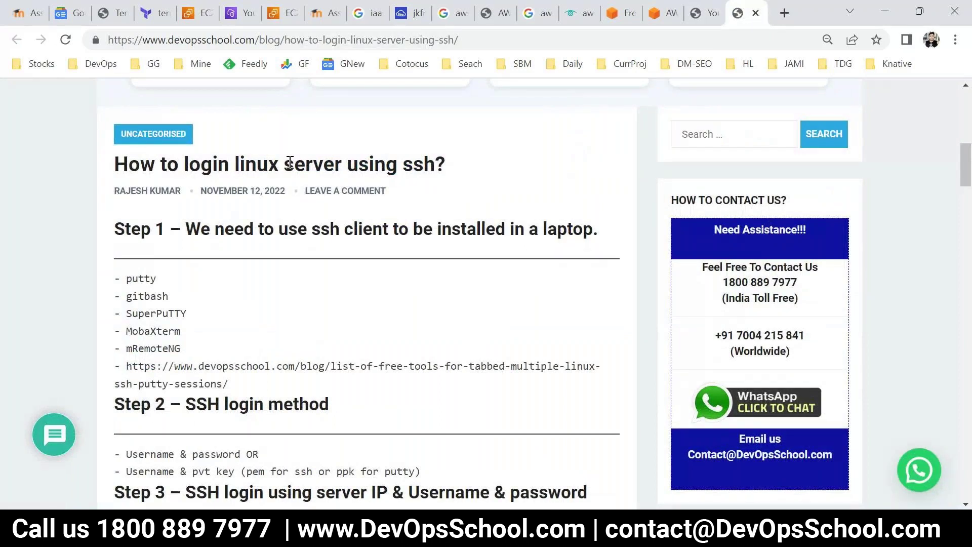
{"action": "scroll", "coordinate": [289, 162], "scroll_direction": "down", "scroll_amount": 2}
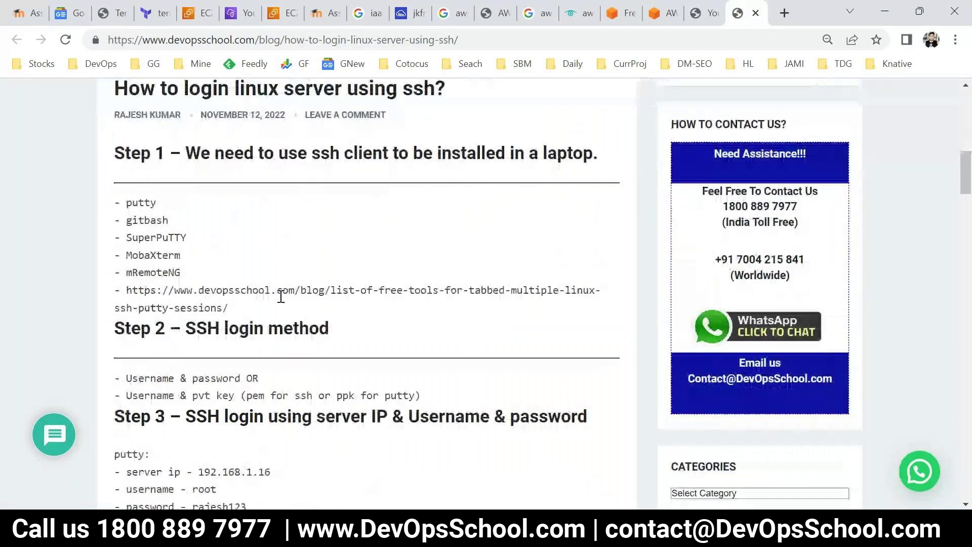
Read the article's list of SSH clients and its two login methods, username with password or private key (pem or ppk)
{"action": "left_click_drag", "start_coordinate": [281, 297], "coordinate": [126, 199]}
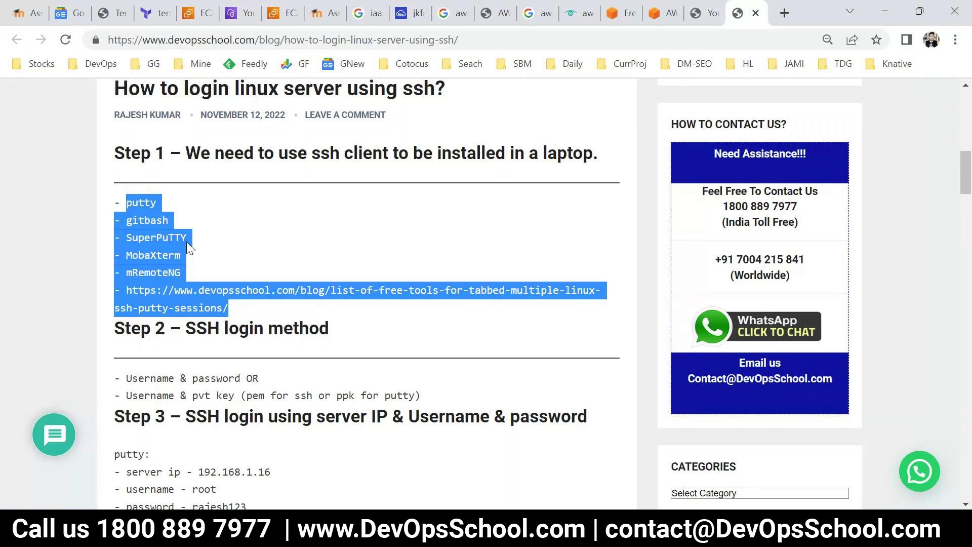
{"action": "scroll", "coordinate": [221, 304], "scroll_direction": "down", "scroll_amount": 2}
{"action": "left_click_drag", "start_coordinate": [186, 252], "coordinate": [263, 252]}
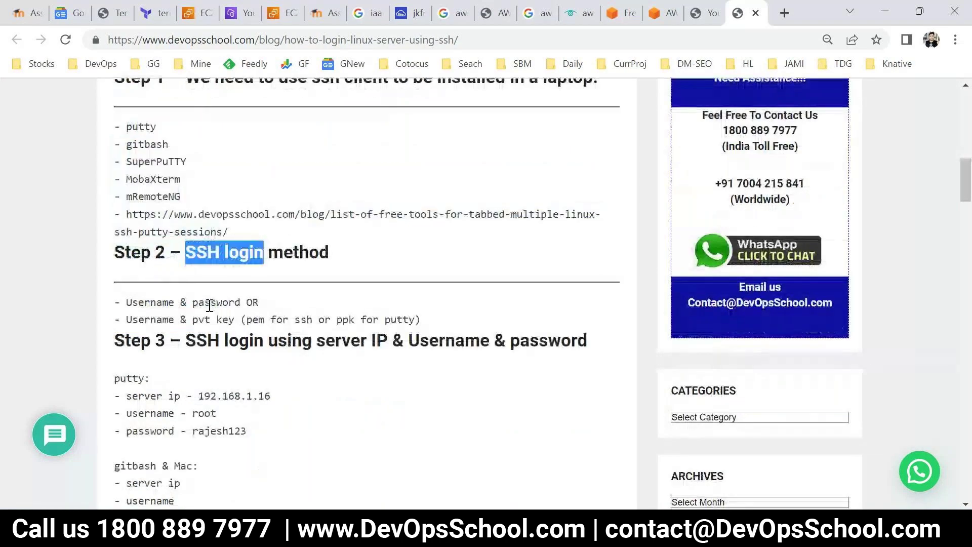
{"action": "left_click_drag", "start_coordinate": [138, 303], "coordinate": [269, 308]}
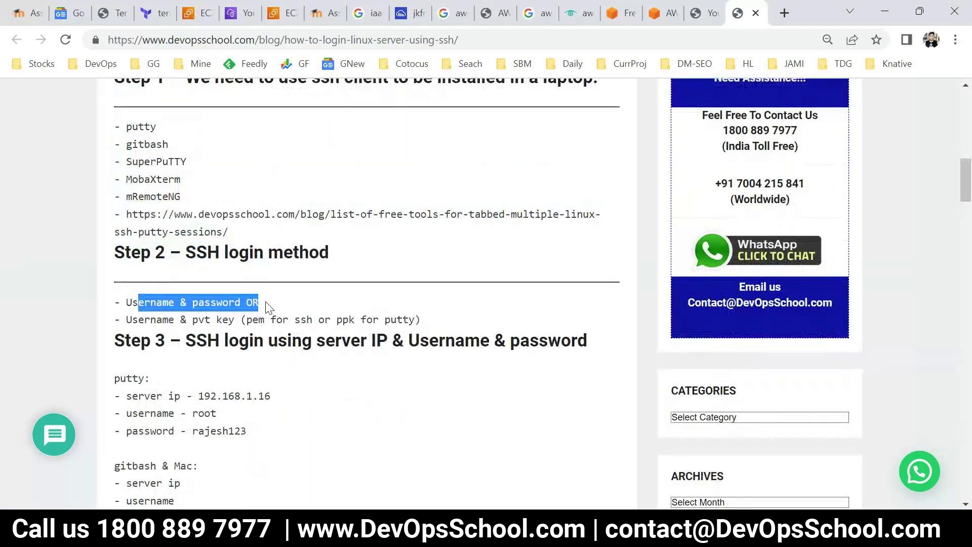
{"action": "left_click", "coordinate": [195, 321]}
{"action": "left_click_drag", "start_coordinate": [204, 320], "coordinate": [247, 320]}
{"action": "left_click", "coordinate": [241, 320]}
{"action": "left_click_drag", "start_coordinate": [307, 320], "coordinate": [245, 320]}
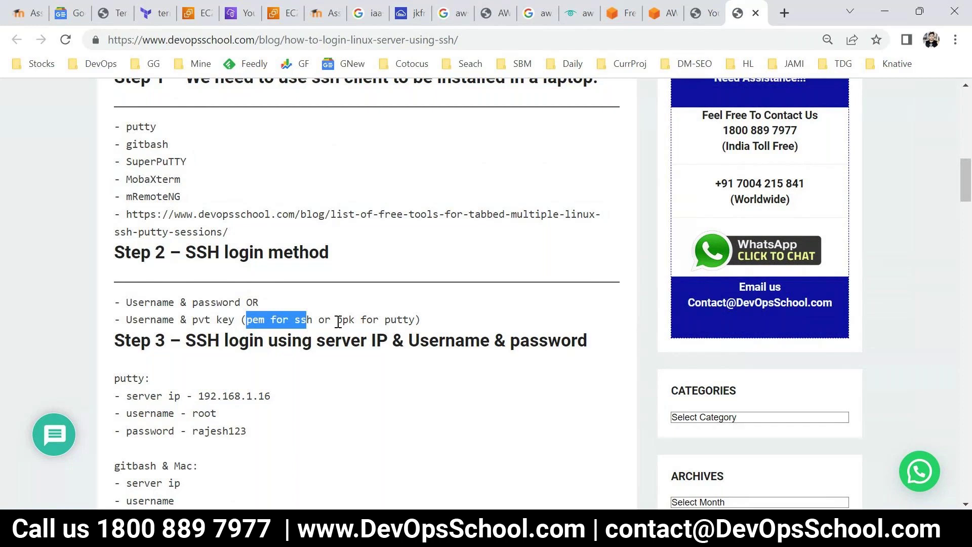
{"action": "left_click_drag", "start_coordinate": [337, 321], "coordinate": [421, 320]}
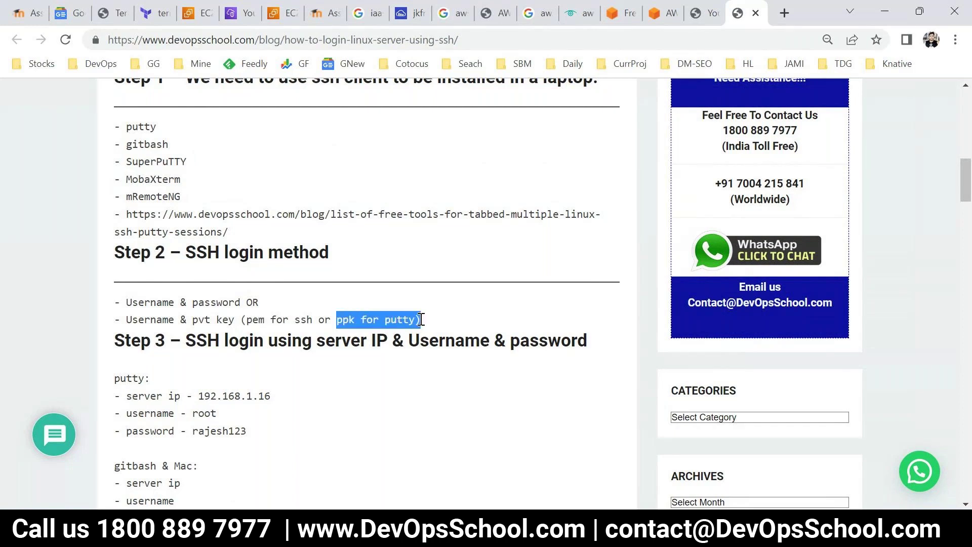
Read Steps 3 and 4 on logging in with a password or private key, and look over the embedded video below
{"action": "scroll", "coordinate": [223, 343], "scroll_direction": "down", "scroll_amount": 3}
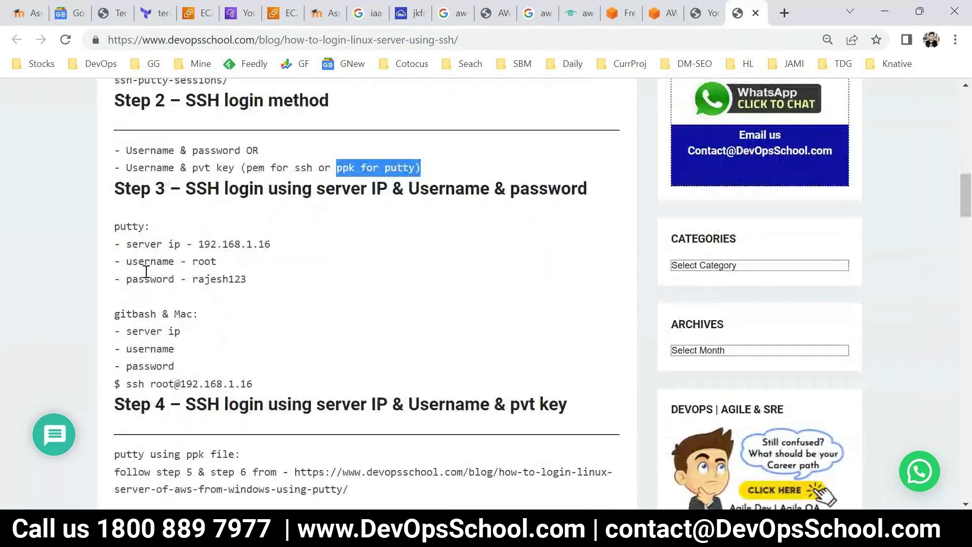
{"action": "left_click_drag", "start_coordinate": [114, 227], "coordinate": [247, 280]}
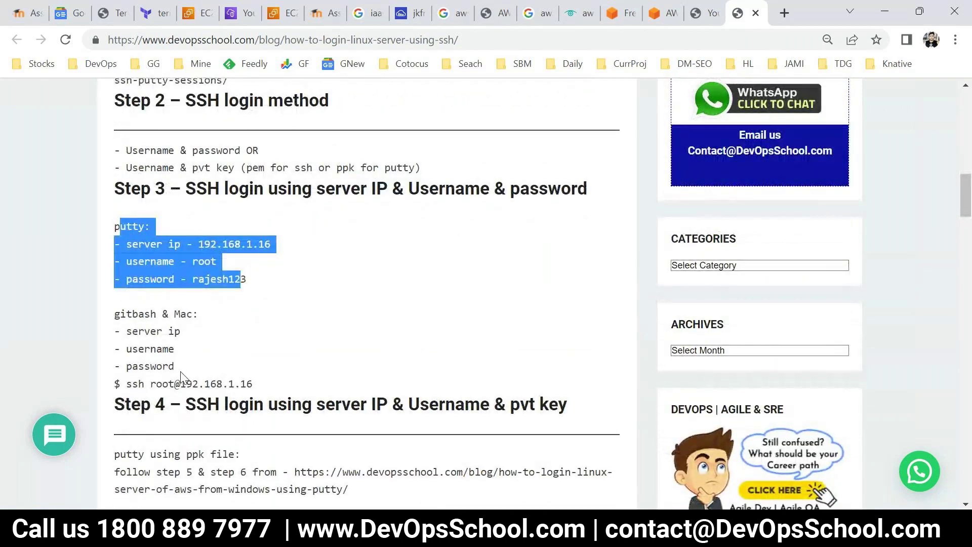
{"action": "left_click_drag", "start_coordinate": [180, 370], "coordinate": [143, 310]}
{"action": "left_click_drag", "start_coordinate": [133, 384], "coordinate": [275, 392]}
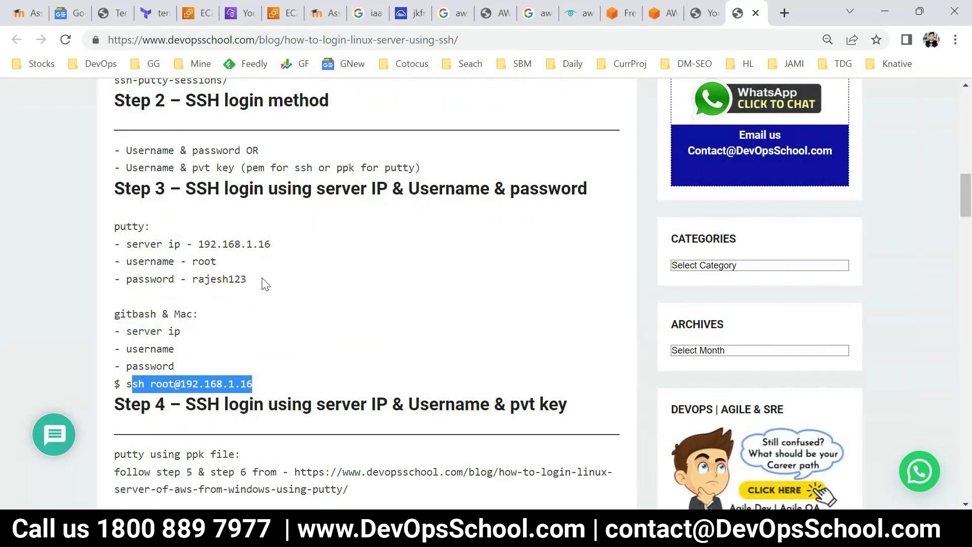
{"action": "left_click_drag", "start_coordinate": [262, 282], "coordinate": [116, 225]}
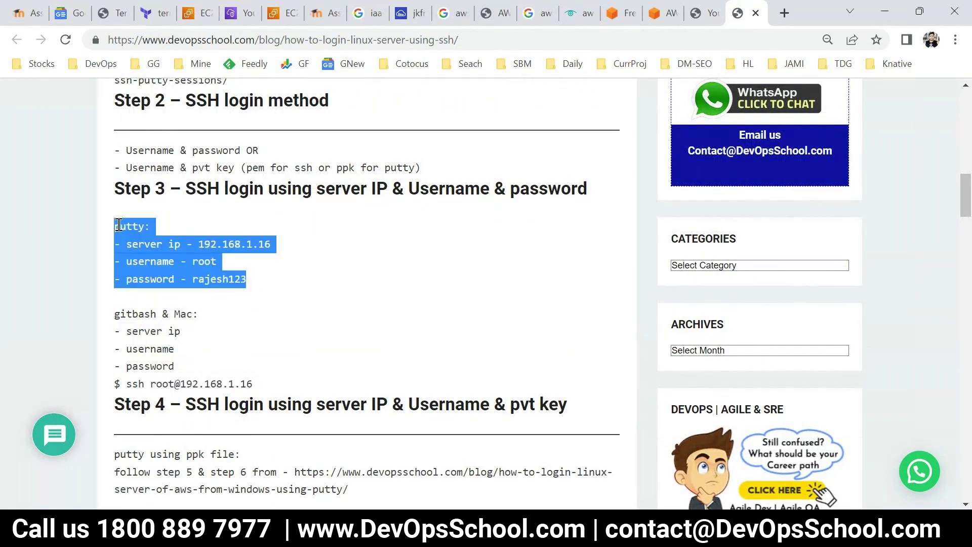
{"action": "scroll", "coordinate": [118, 225], "scroll_direction": "down", "scroll_amount": 3}
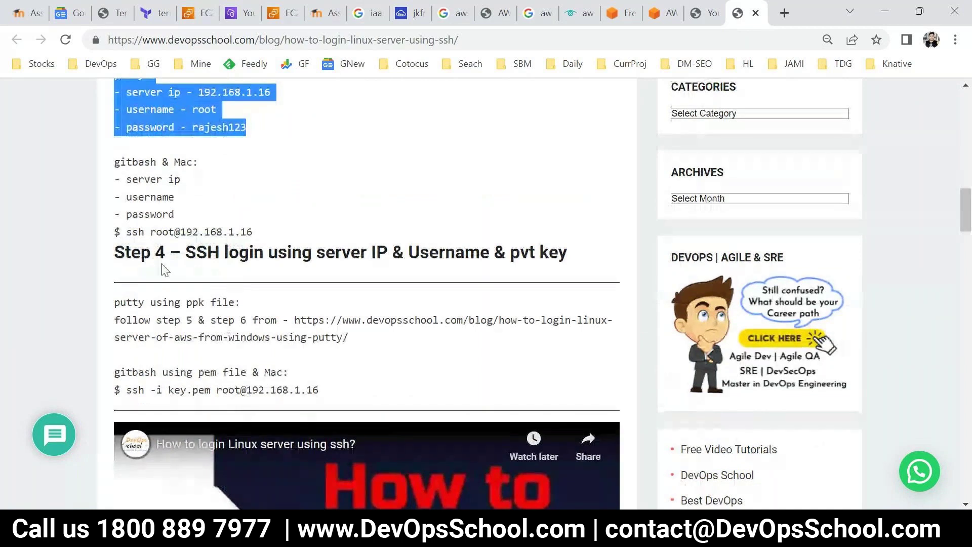
{"action": "left_click_drag", "start_coordinate": [114, 303], "coordinate": [353, 389]}
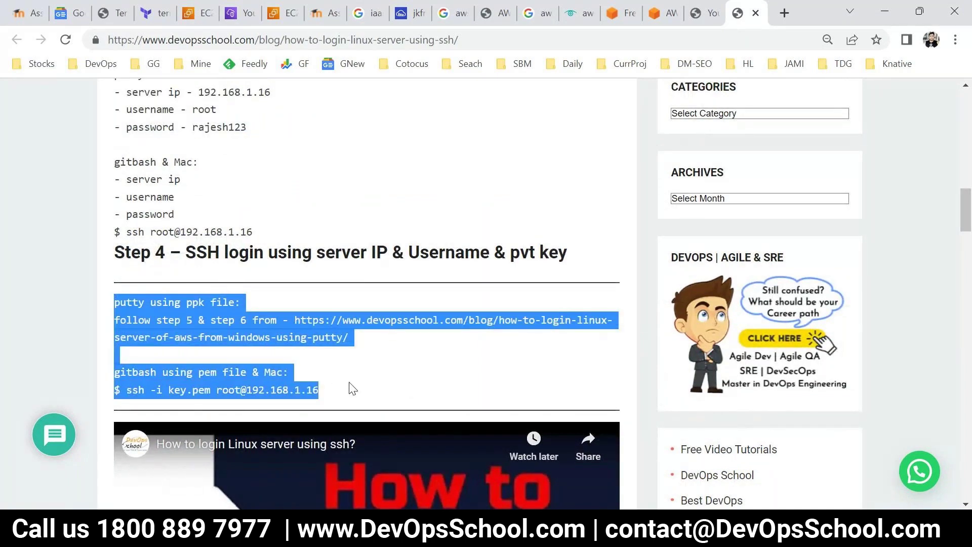
{"action": "left_click", "coordinate": [353, 389]}
{"action": "scroll", "coordinate": [360, 375], "scroll_direction": "down", "scroll_amount": 5}
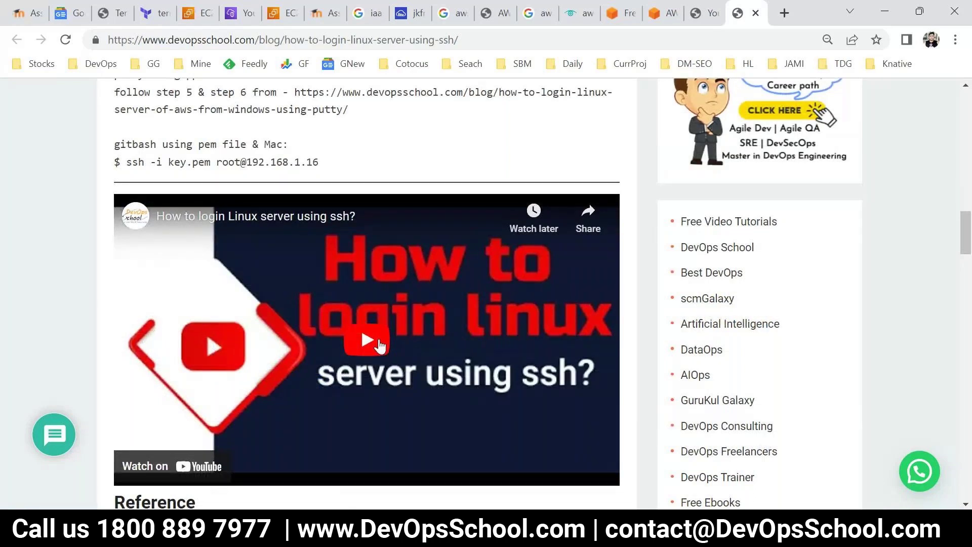
{"action": "scroll", "coordinate": [381, 346], "scroll_direction": "up", "scroll_amount": 3}
{"action": "scroll", "coordinate": [380, 345], "scroll_direction": "up", "scroll_amount": 7}
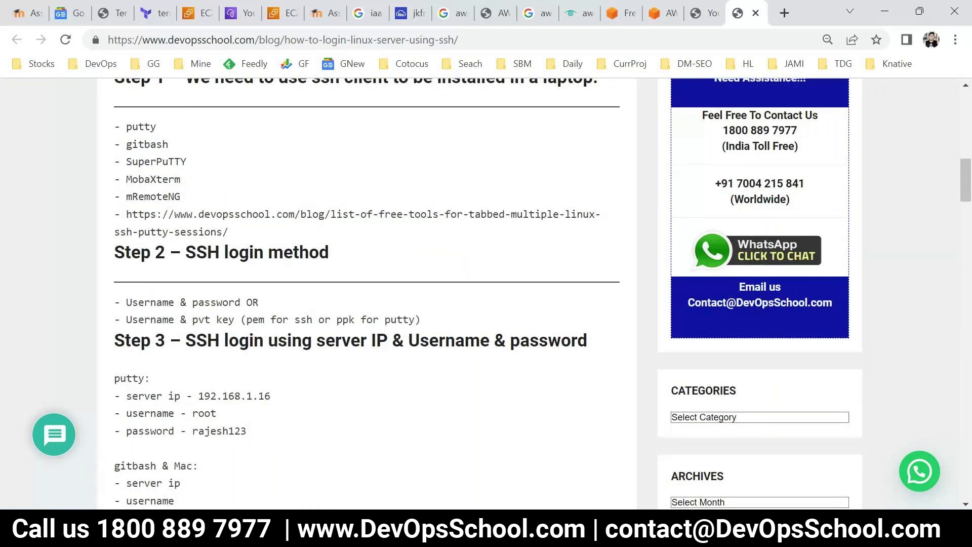
Launch PuTTY and set the host name to the linux instance's public IPv4 address, 50.16.35.117, copied from the EC2 console
{"action": "type", "text": "pu"}
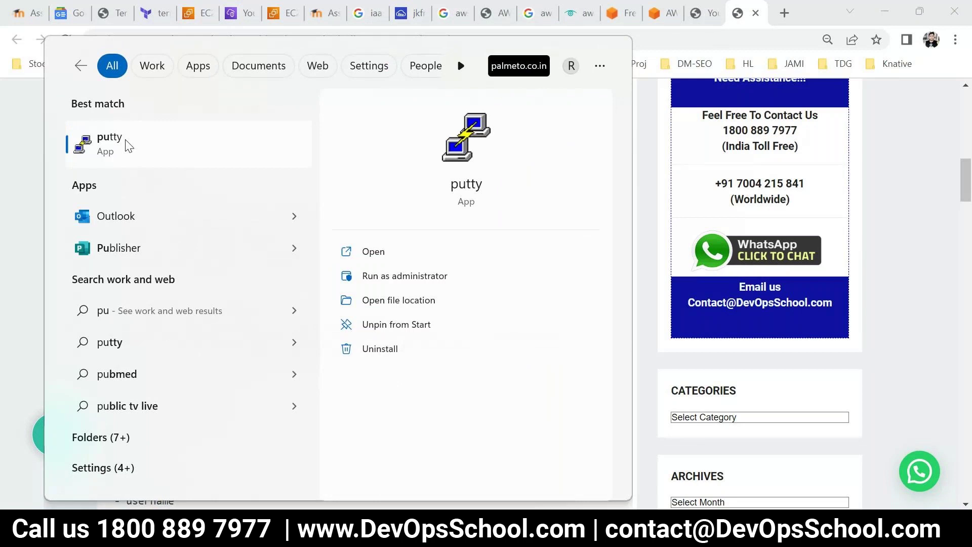
{"action": "left_click", "coordinate": [110, 144]}
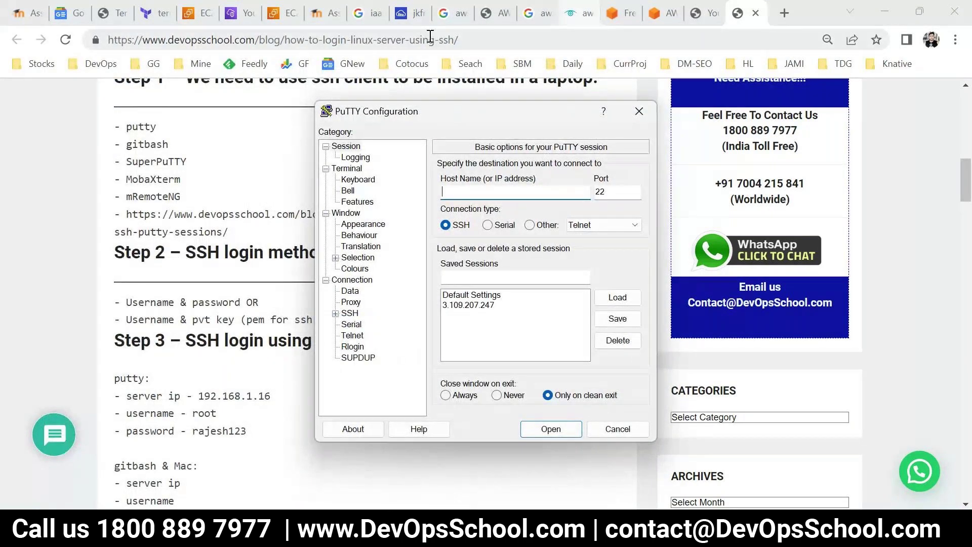
{"action": "left_click", "coordinate": [197, 14]}
{"action": "left_click", "coordinate": [427, 360]}
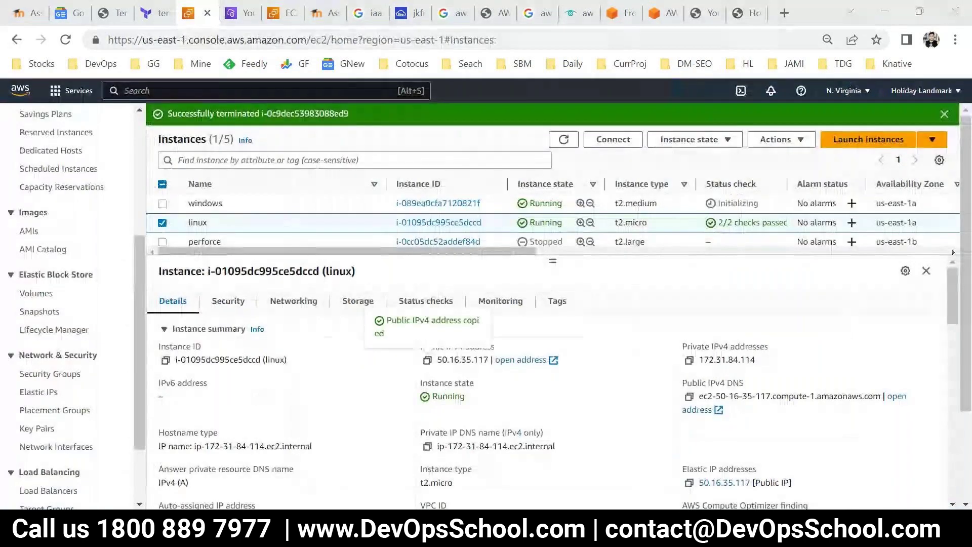
{"action": "key", "text": "alt+Tab"}
{"action": "key", "text": "ctrl+v"}
Set sunday-may.ppk from Downloads as the private key file in the SSH authentication credentials
{"action": "left_click", "coordinate": [336, 313]}
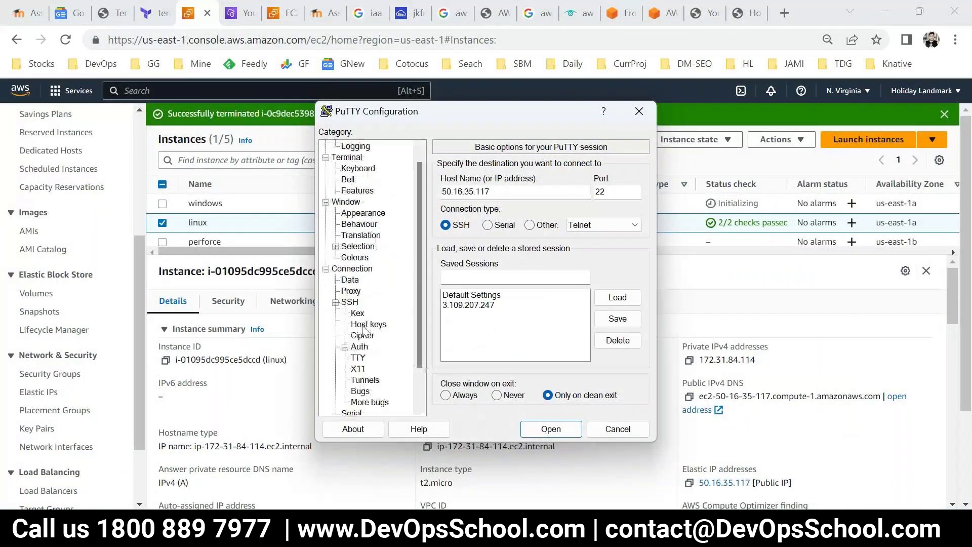
{"action": "left_click", "coordinate": [345, 347]}
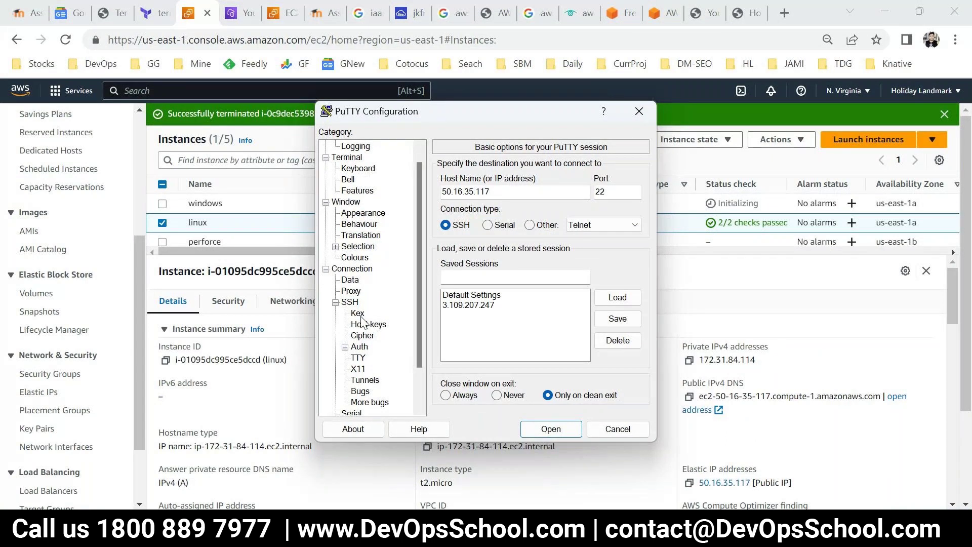
{"action": "left_click", "coordinate": [381, 358]}
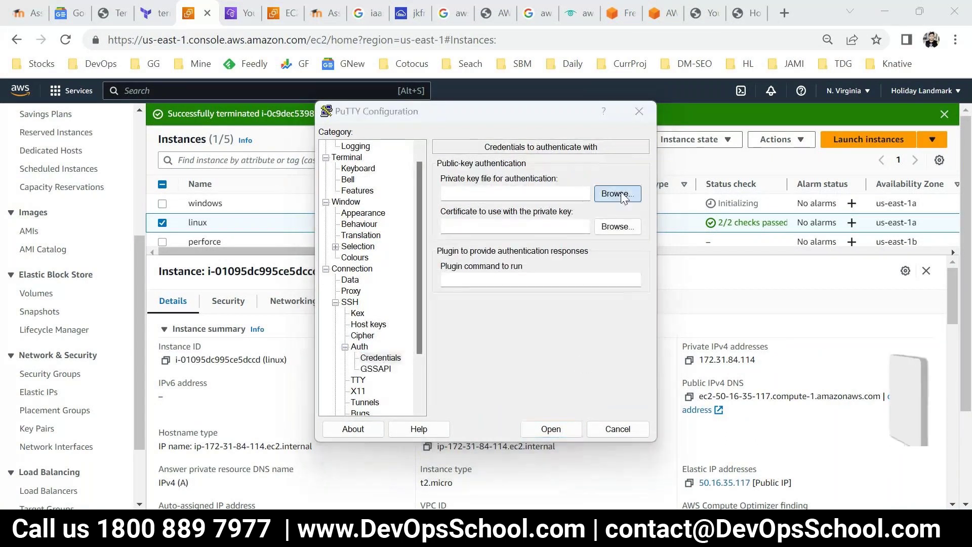
{"action": "left_click", "coordinate": [618, 195]}
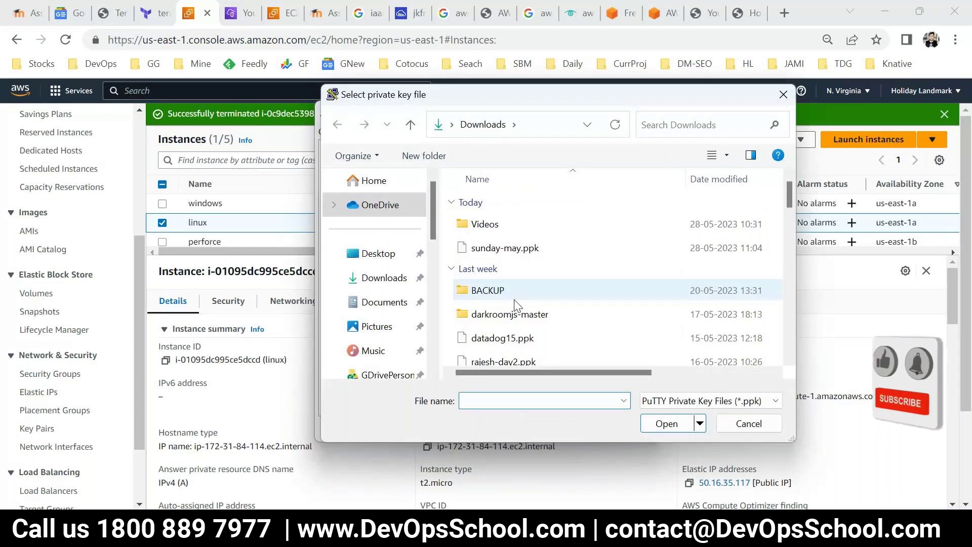
{"action": "left_click", "coordinate": [505, 248]}
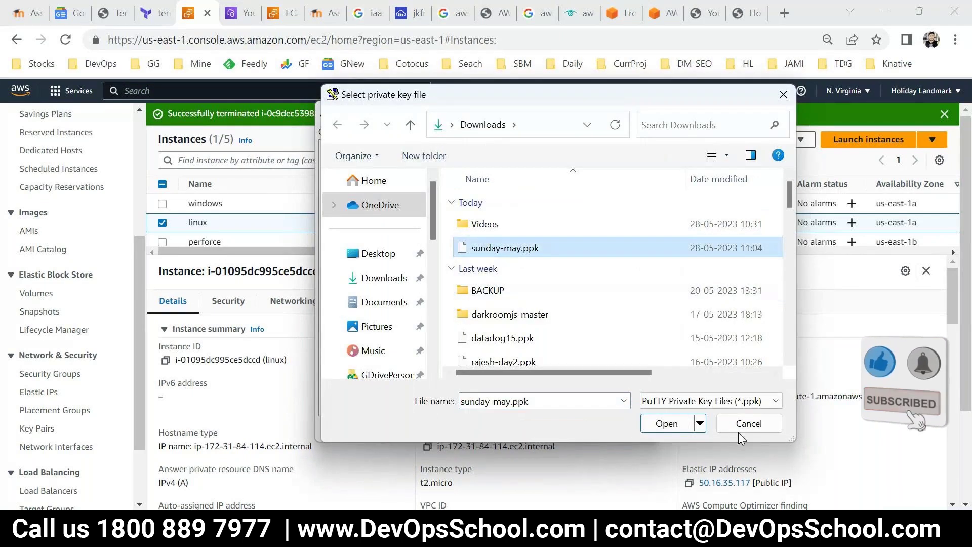
{"action": "left_click", "coordinate": [667, 423]}
Open the SSH session to 50.16.35.117, accept the server's host key, and reposition the terminal window
{"action": "left_click", "coordinate": [549, 429]}
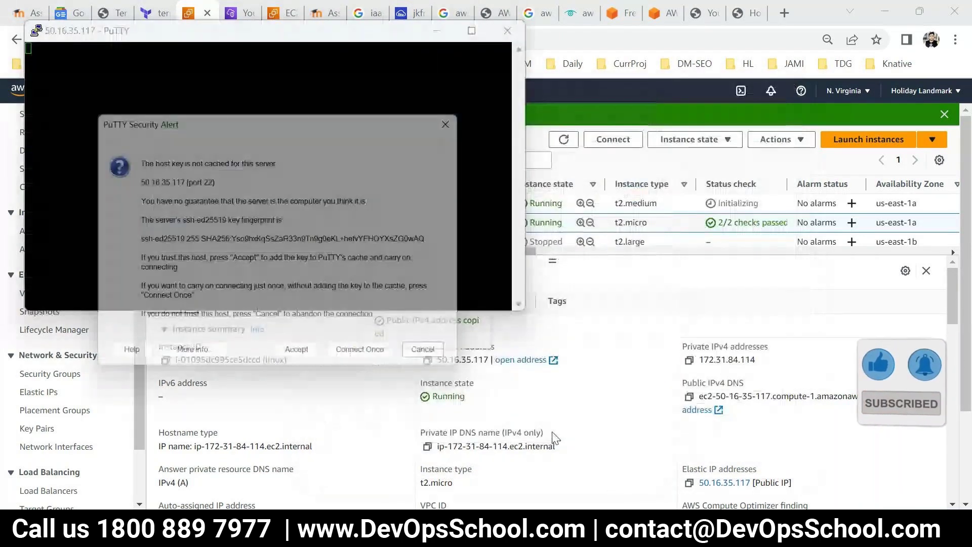
{"action": "left_click", "coordinate": [293, 363]}
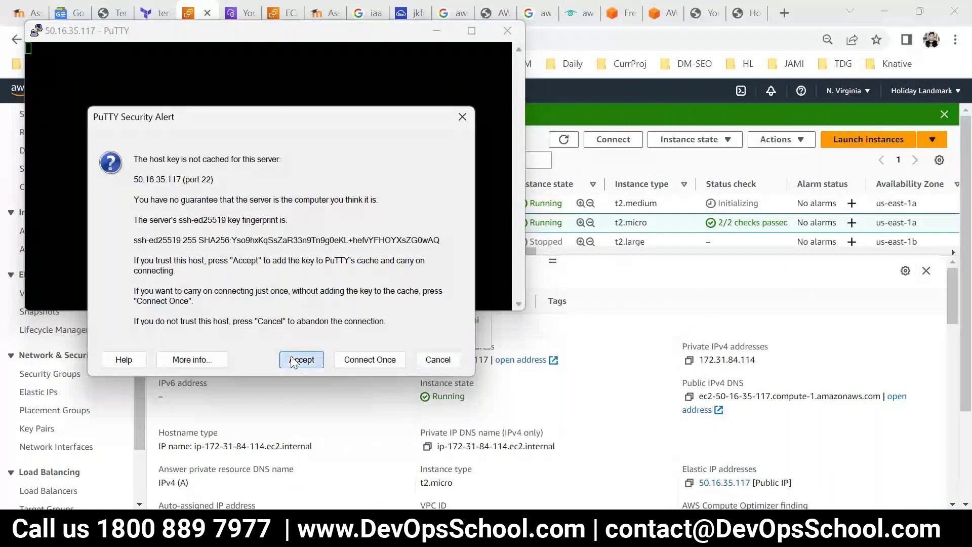
{"action": "left_click_drag", "start_coordinate": [216, 30], "coordinate": [373, 145]}
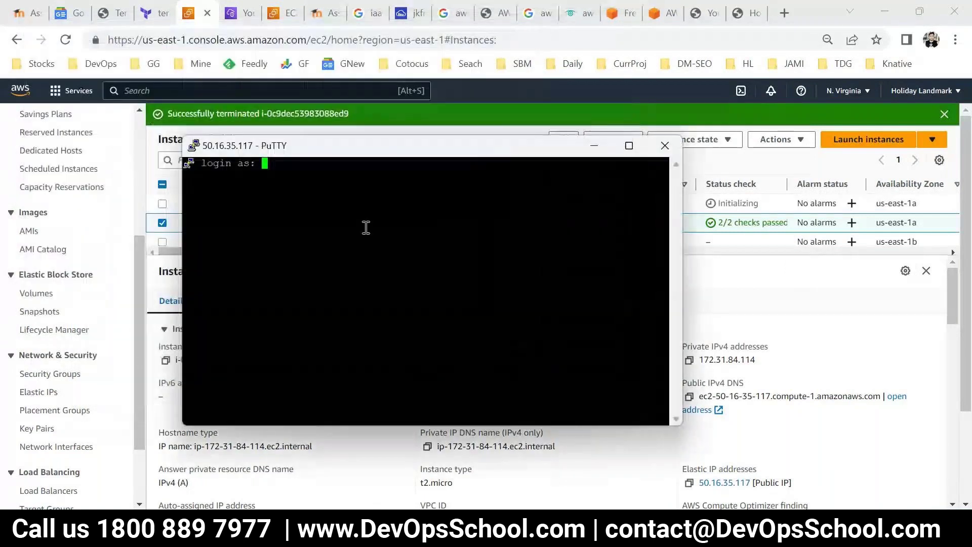
Switch to the EC2 console and check the linux instance's default user name in its EC2 Instance Connect options
{"action": "left_click", "coordinate": [188, 11]}
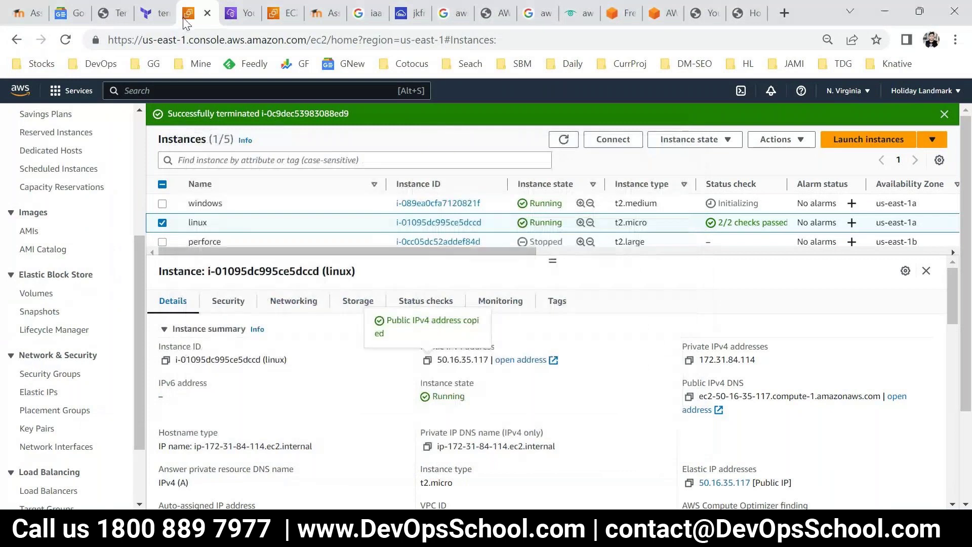
{"action": "left_click", "coordinate": [162, 223]}
{"action": "left_click", "coordinate": [162, 224]}
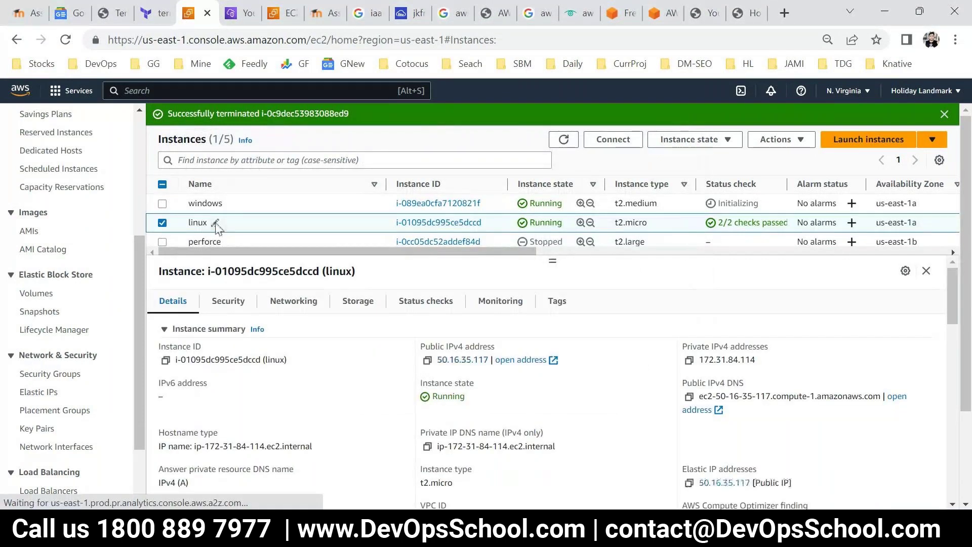
{"action": "left_click", "coordinate": [614, 140]}
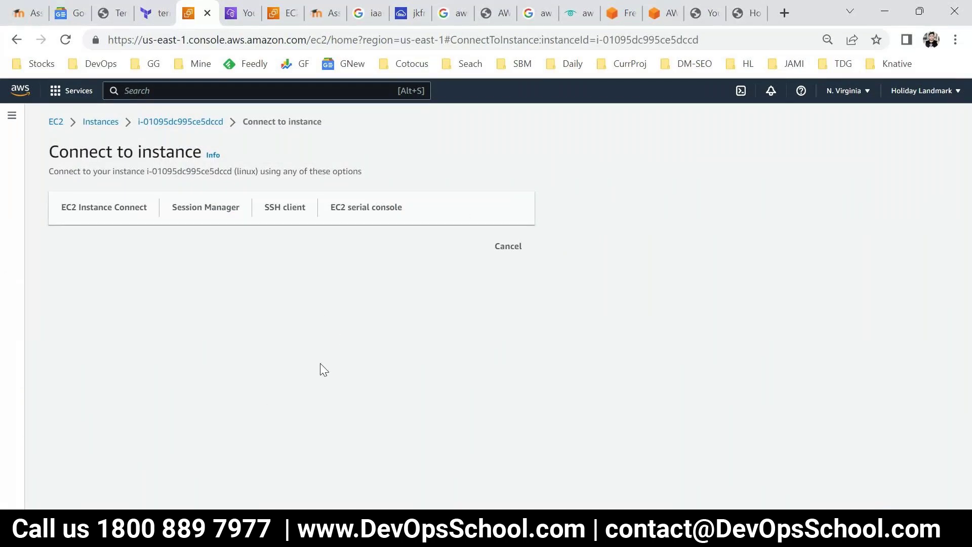
{"action": "left_click", "coordinate": [117, 215]}
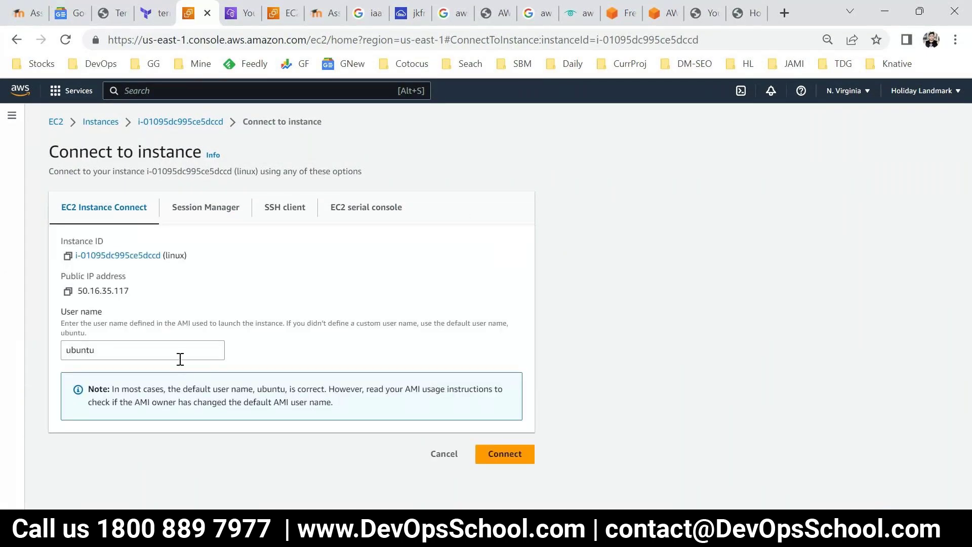
{"action": "double_click", "coordinate": [99, 351]}
{"action": "key", "text": "BackSpace"}
{"action": "left_click", "coordinate": [297, 320]}
Review the Session Manager, SSH client and EC2 serial console connection options, and return to EC2 Instance Connect
{"action": "left_click", "coordinate": [216, 214]}
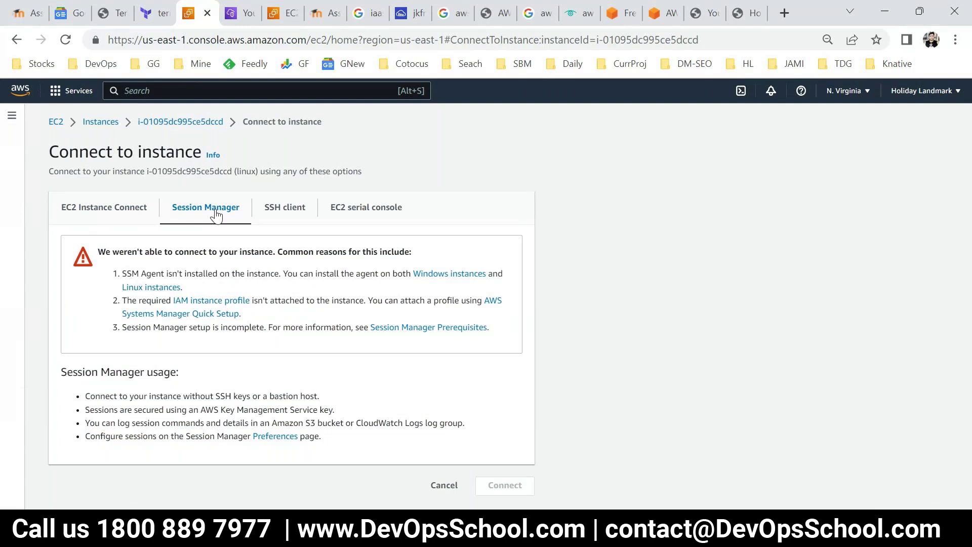
{"action": "left_click", "coordinate": [284, 212]}
{"action": "left_click", "coordinate": [366, 209]}
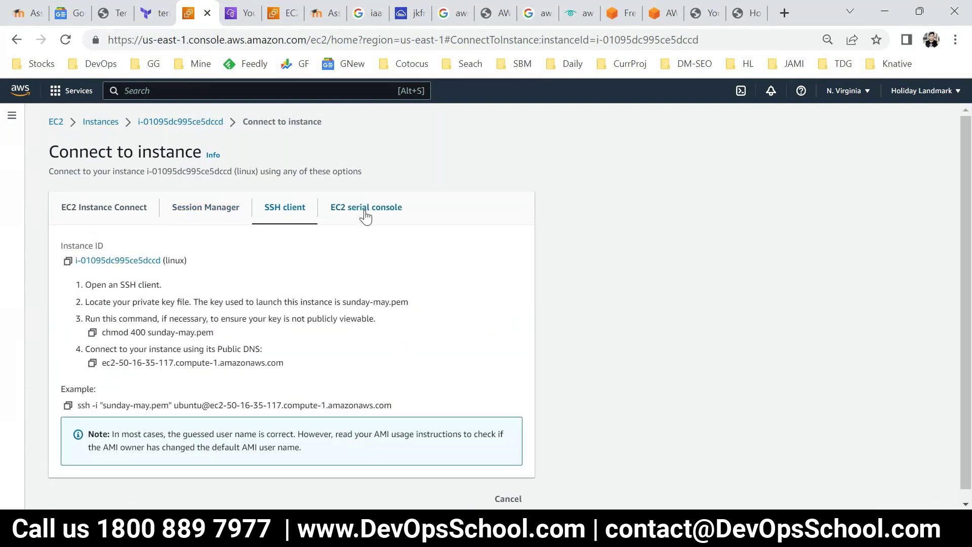
{"action": "left_click", "coordinate": [141, 213]}
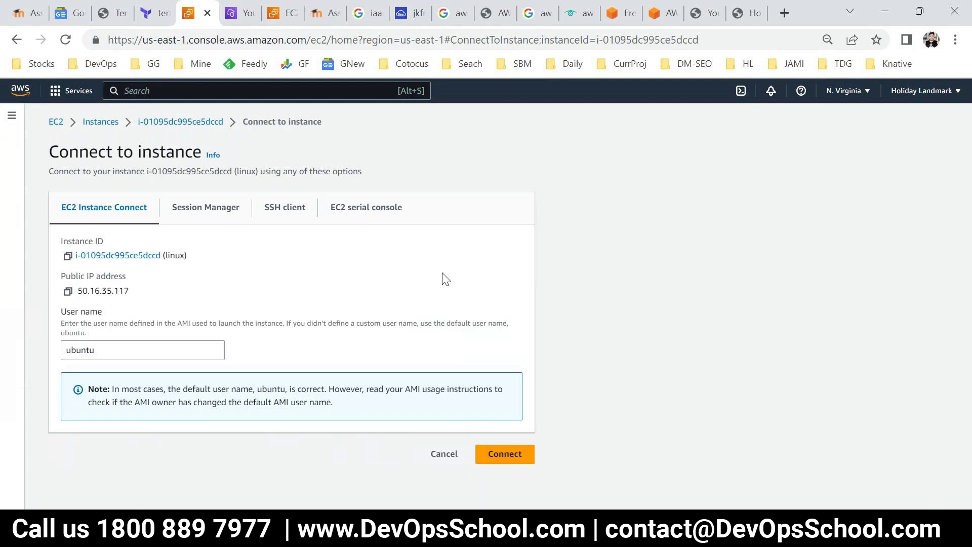
Switch to the PuTTY session, log in as ubuntu in a maximized window, and start a root shell with sudo -s
{"action": "key", "text": "alt+Tab"}
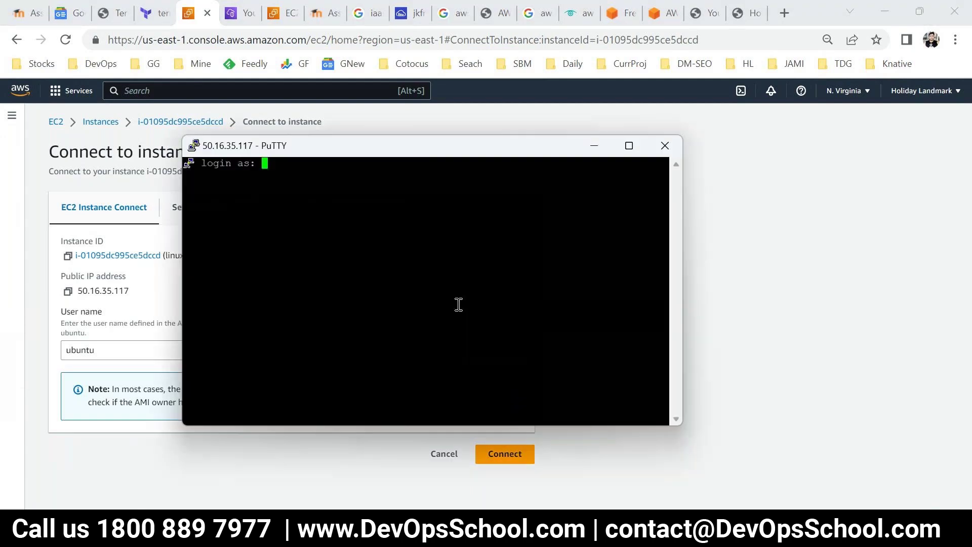
{"action": "type", "text": "ubuntu"}
{"action": "key", "text": "Return"}
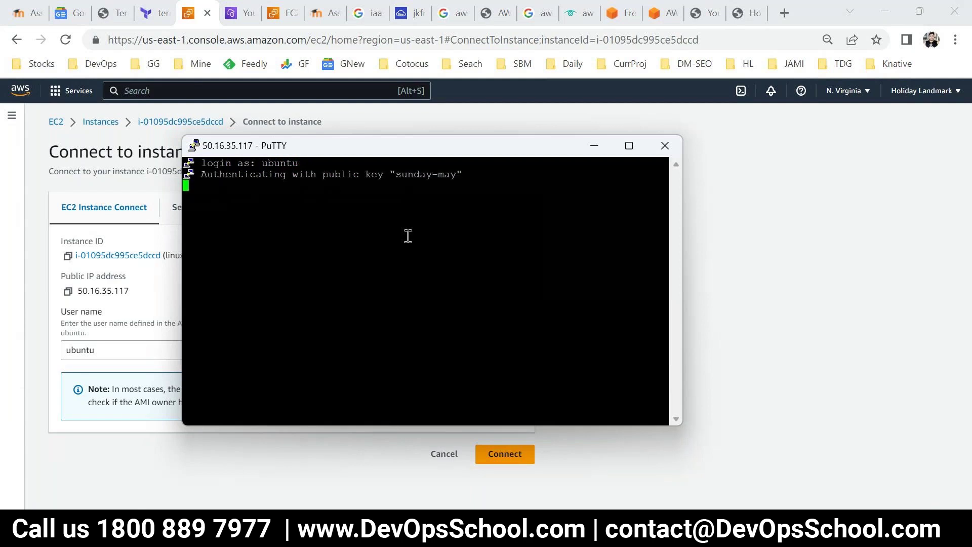
{"action": "left_click", "coordinate": [629, 146]}
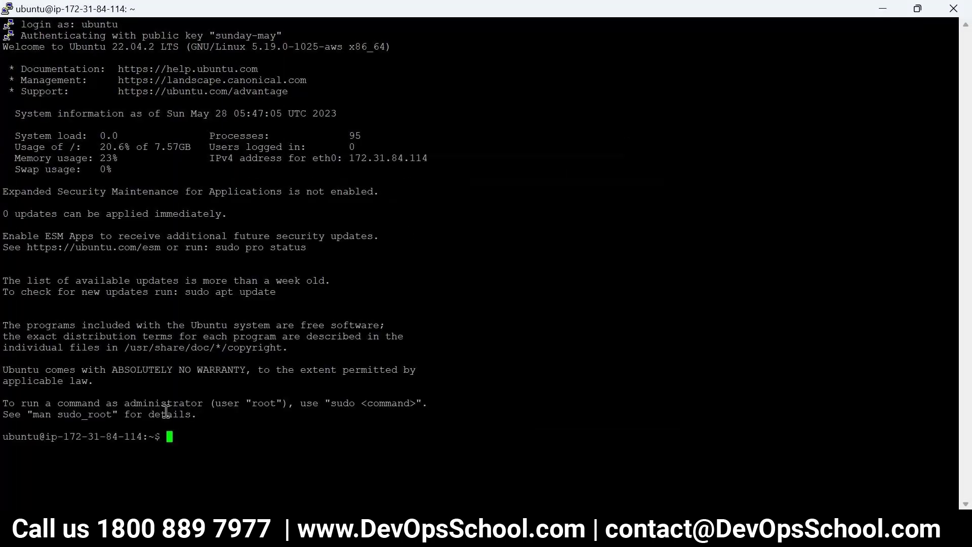
{"action": "type", "text": "sudo -s"}
{"action": "key", "text": "Return"}
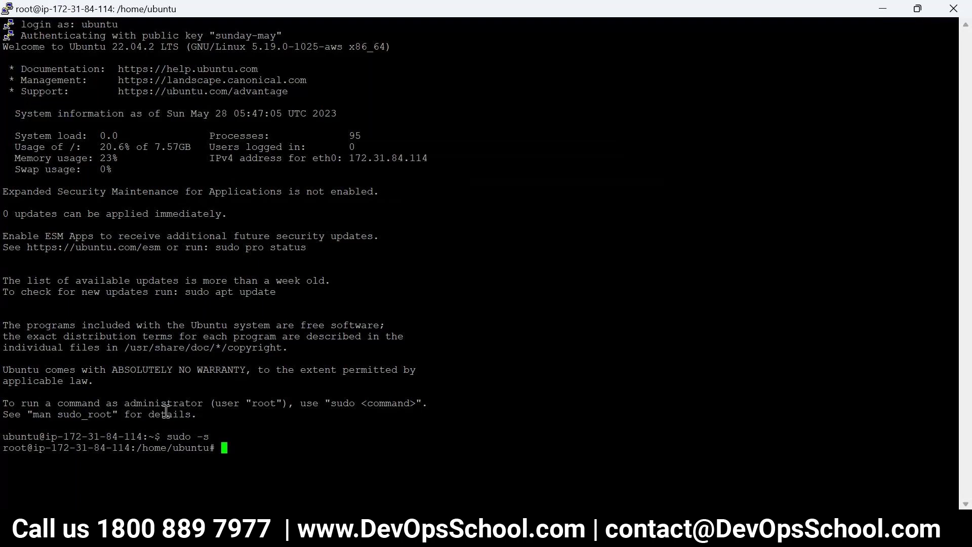
Clear the root shell's terminal screen
{"action": "type", "text": "clear"}
{"action": "key", "text": "Return"}
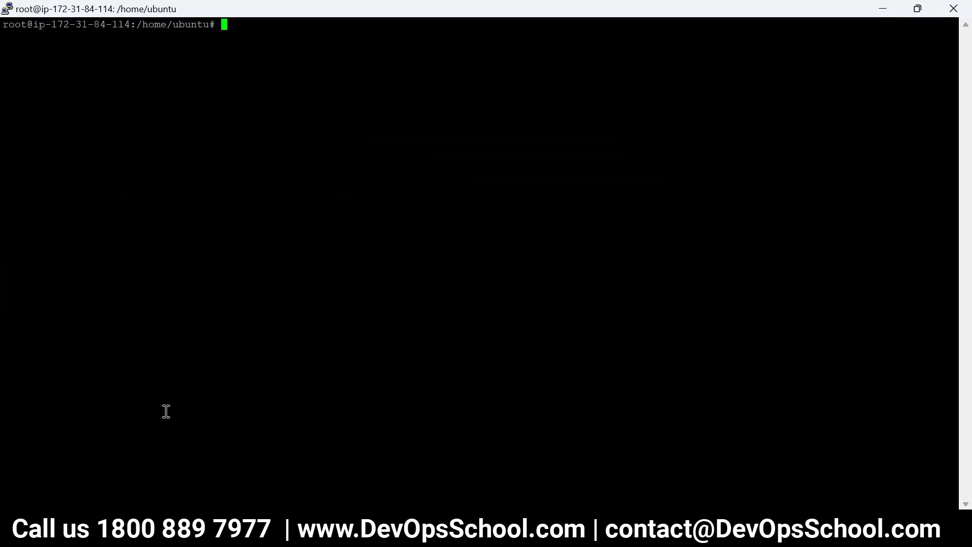
{"action": "left_click", "coordinate": [563, 536]}
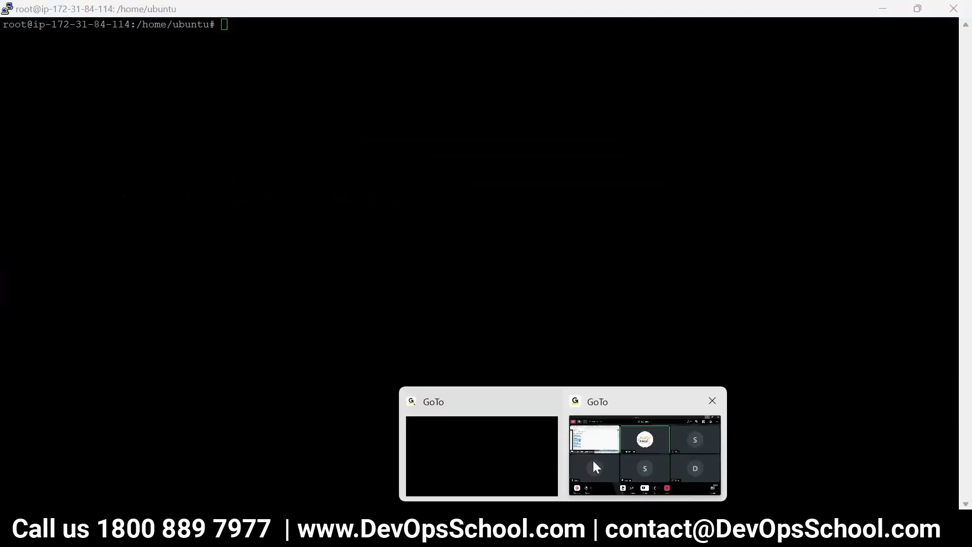
{"action": "left_click", "coordinate": [574, 464]}
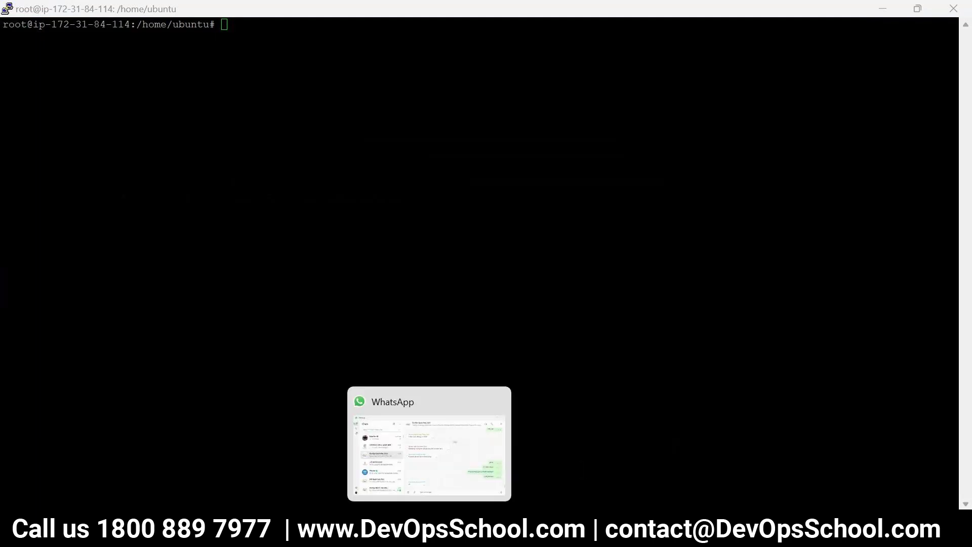
{"action": "left_click", "coordinate": [525, 535]}
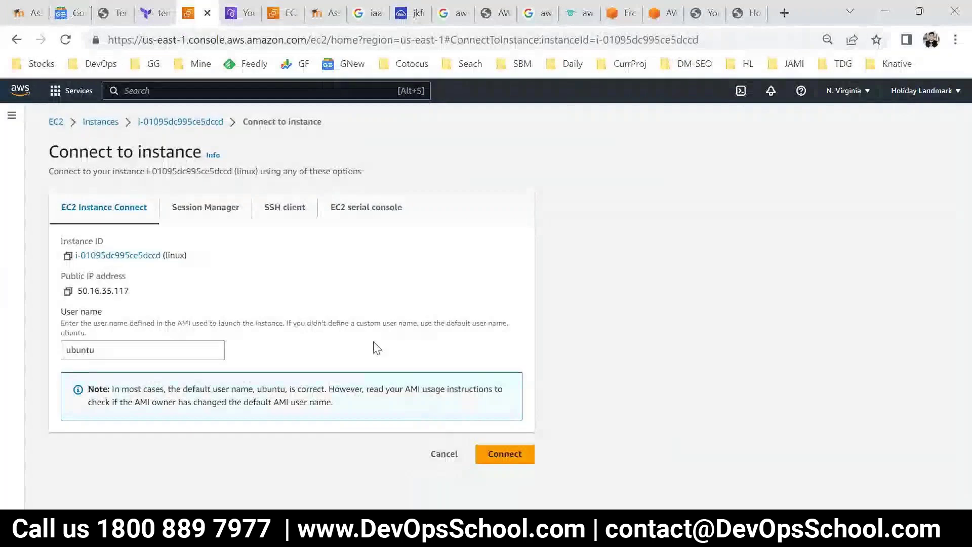
{"action": "key", "text": "alt+Tab"}
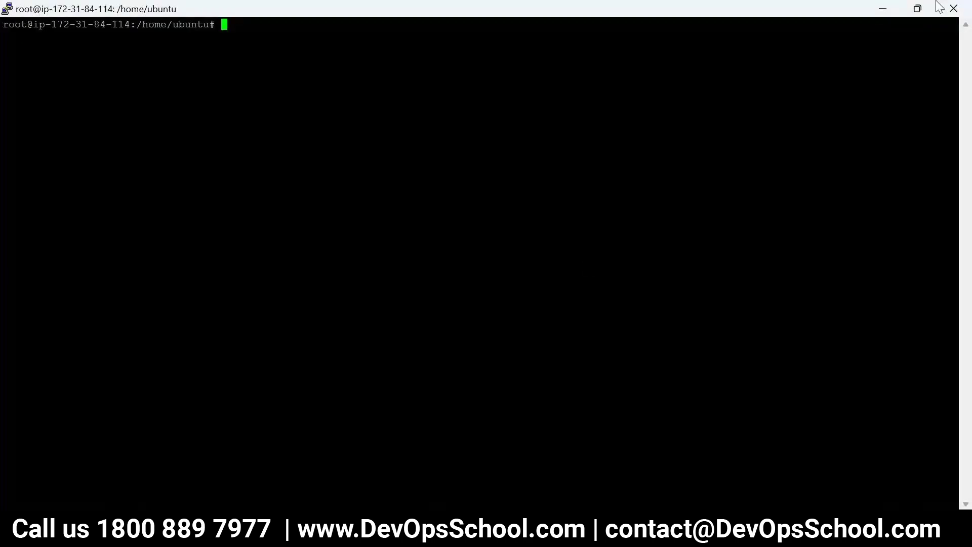
Return to the EC2 instances list, select the windows instance, and open its connection options
{"action": "left_click", "coordinate": [884, 9]}
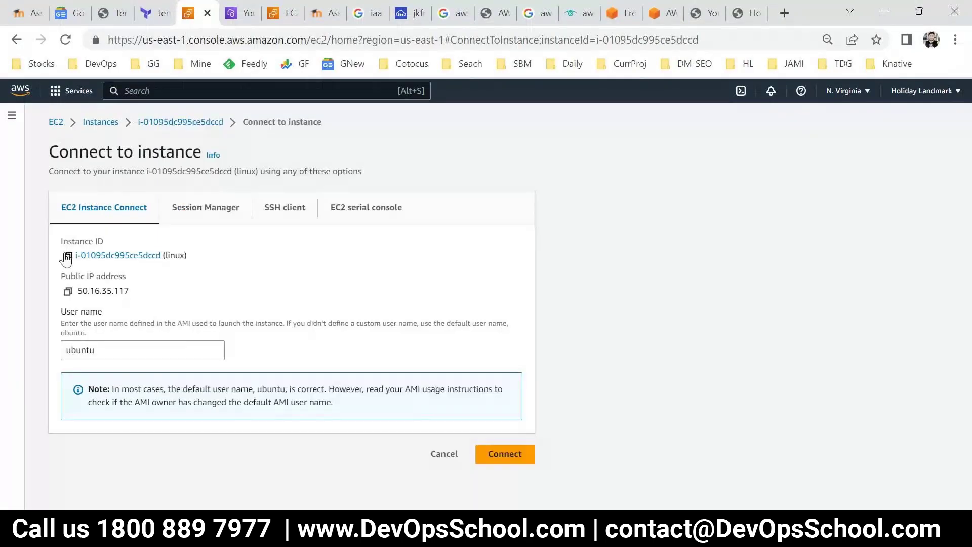
{"action": "left_click", "coordinate": [108, 125]}
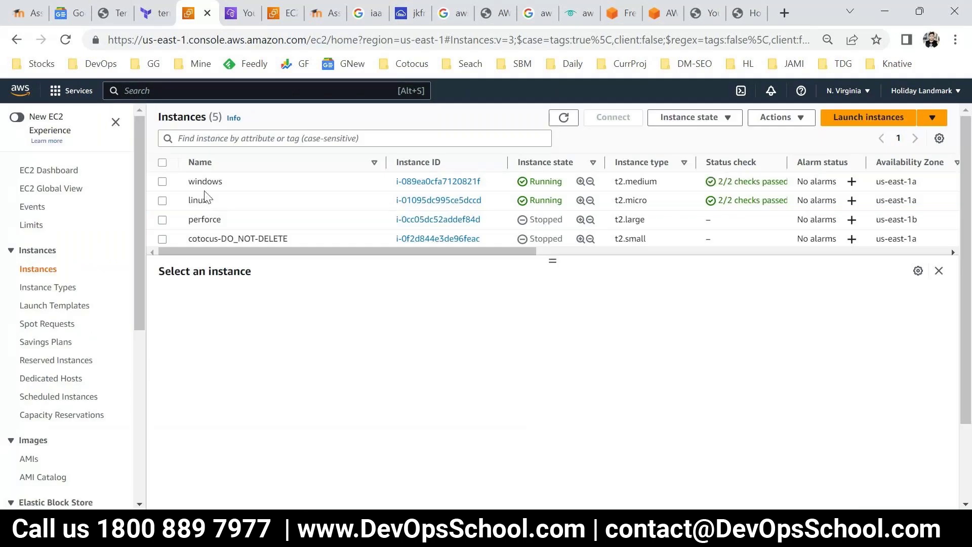
{"action": "double_click", "coordinate": [196, 180]}
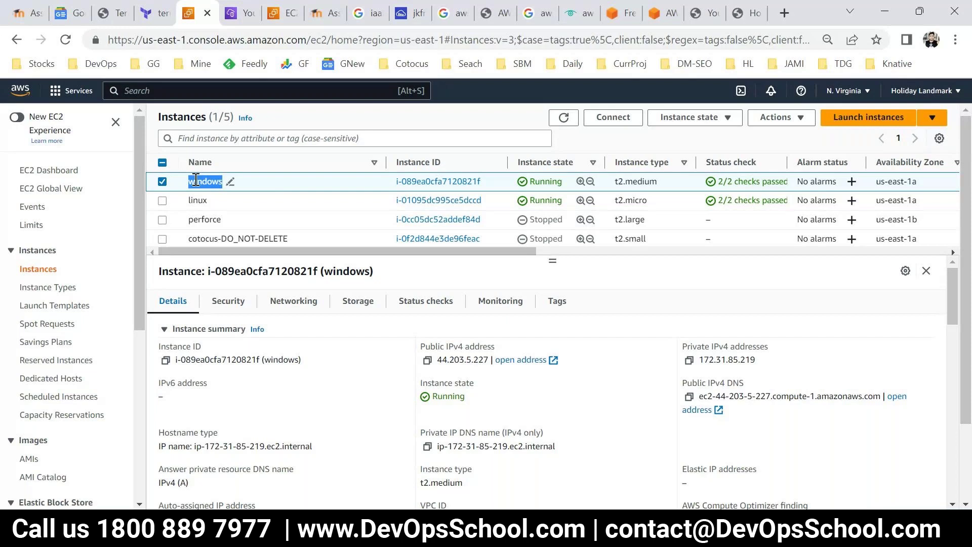
{"action": "left_click", "coordinate": [163, 183]}
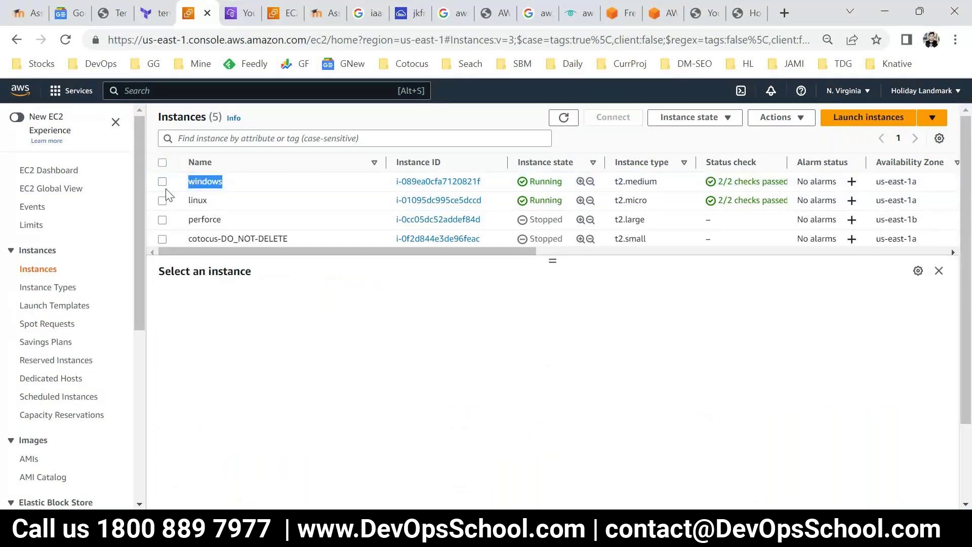
{"action": "left_click", "coordinate": [163, 182]}
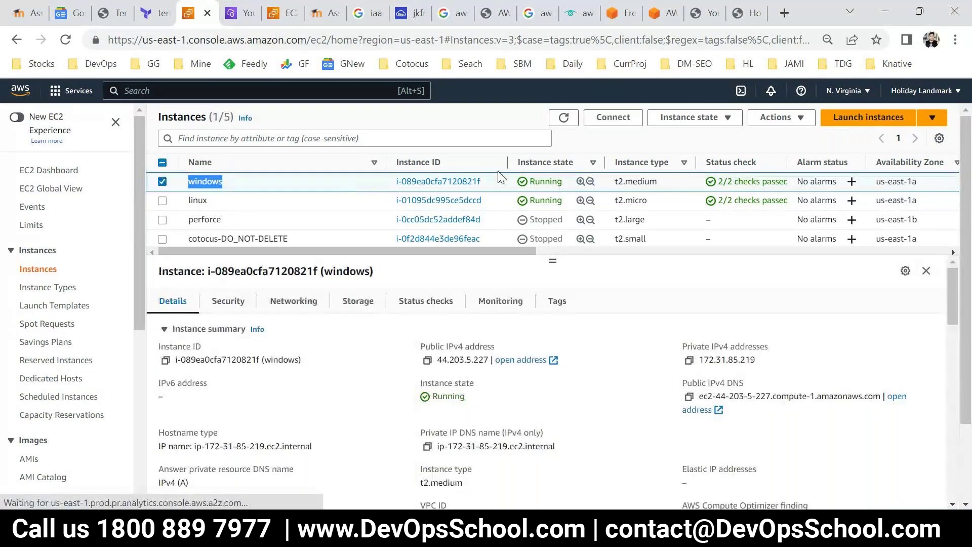
{"action": "left_click", "coordinate": [614, 117]}
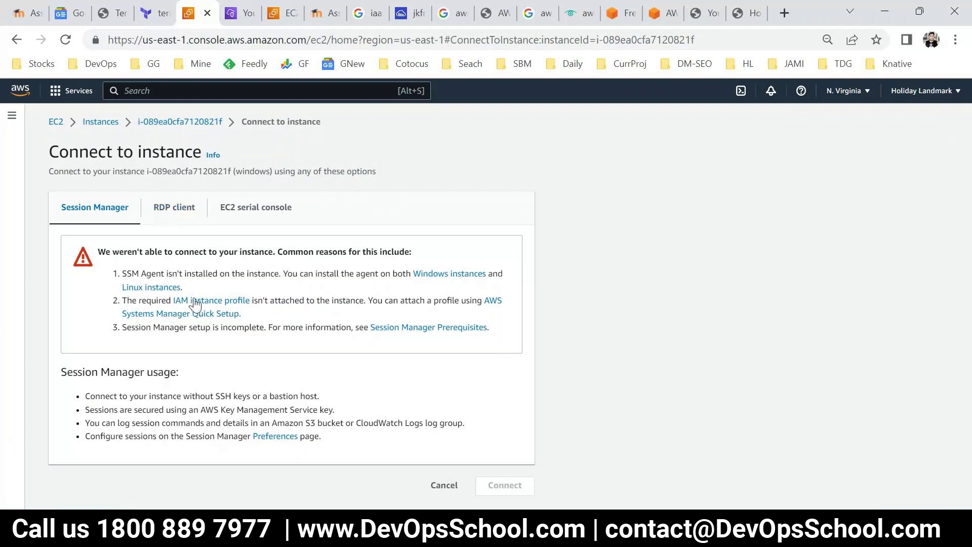
Review the windows instance's Session Manager requirements and RDP client connection details, and open its Windows password retrieval page
{"action": "left_click_drag", "start_coordinate": [280, 327], "coordinate": [144, 274]}
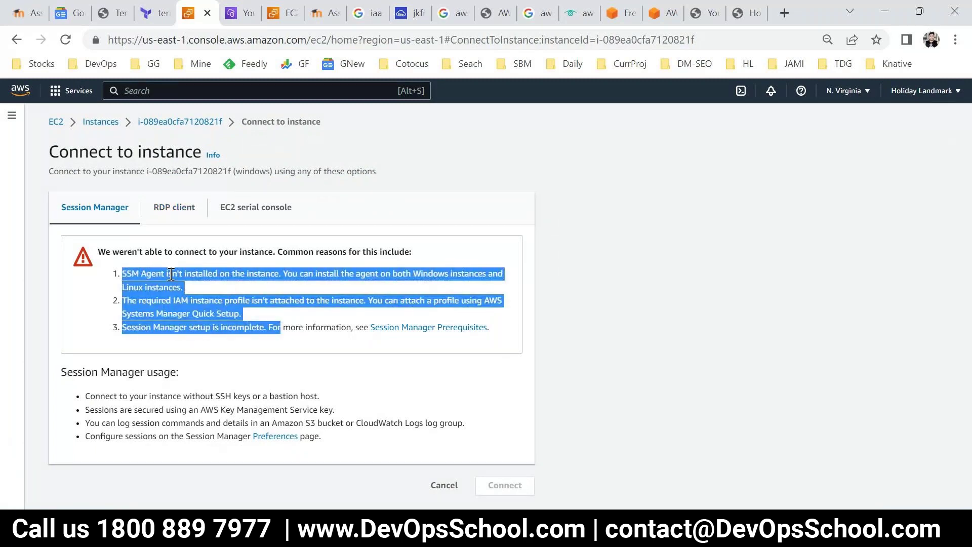
{"action": "left_click", "coordinate": [161, 215]}
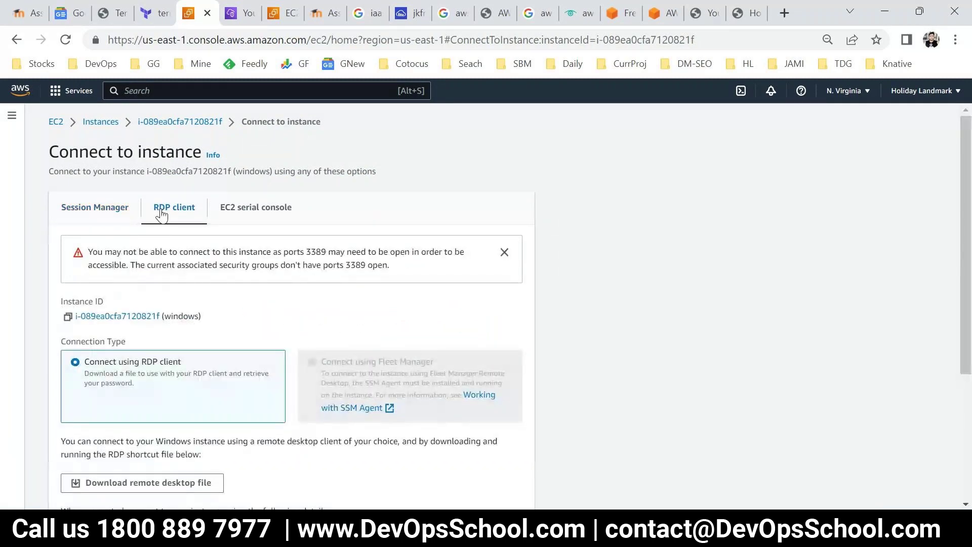
{"action": "scroll", "coordinate": [166, 369], "scroll_direction": "down", "scroll_amount": 4}
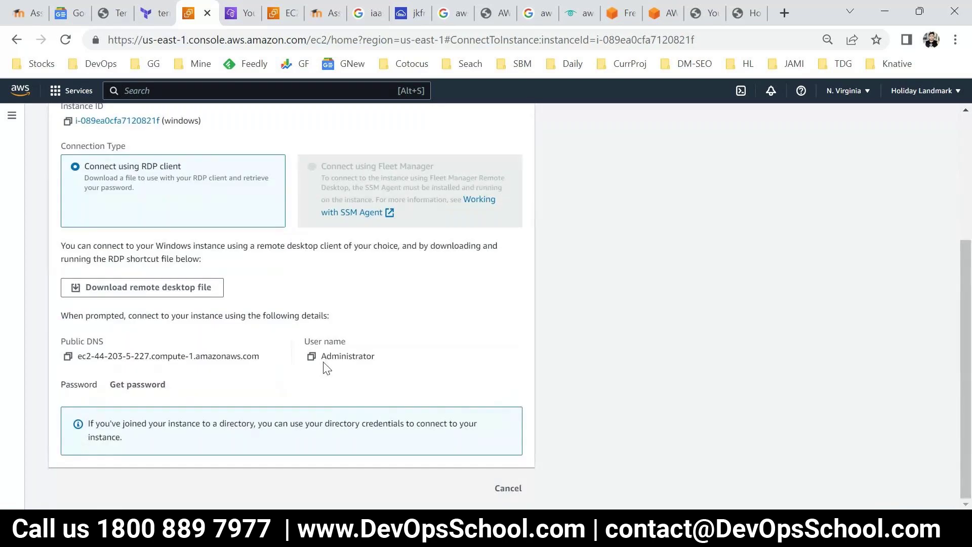
{"action": "double_click", "coordinate": [336, 357]}
{"action": "left_click_drag", "start_coordinate": [196, 357], "coordinate": [7, 360]}
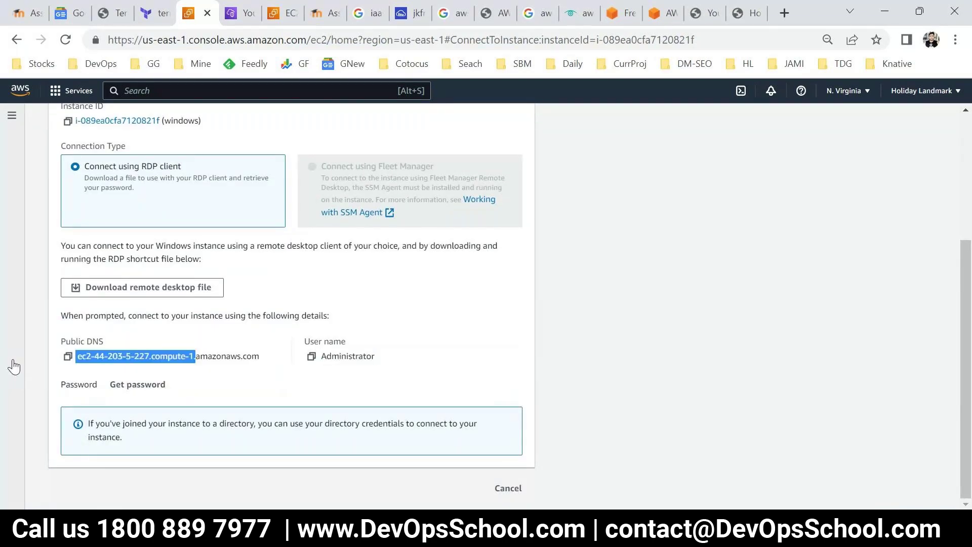
{"action": "left_click_drag", "start_coordinate": [66, 385], "coordinate": [84, 386]}
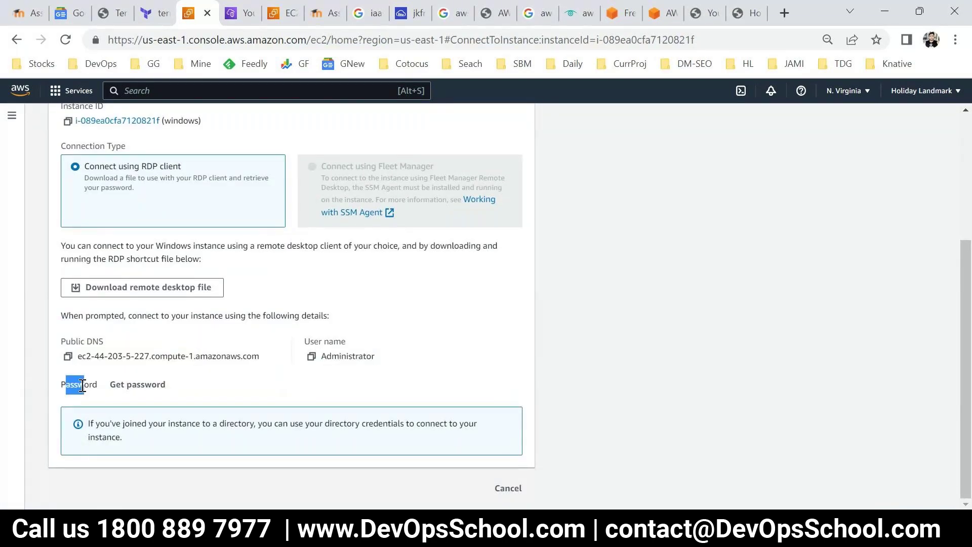
{"action": "left_click", "coordinate": [122, 388]}
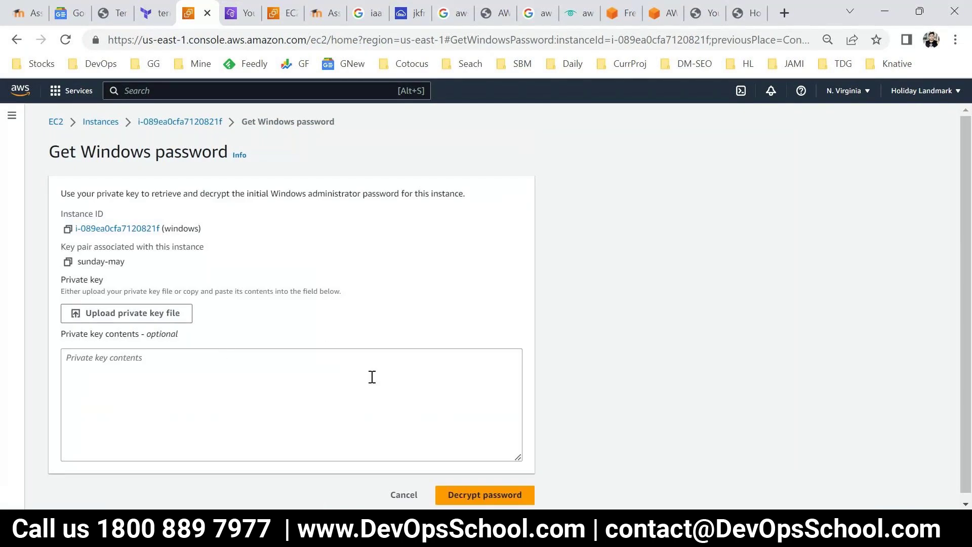
{"action": "left_click", "coordinate": [128, 318]}
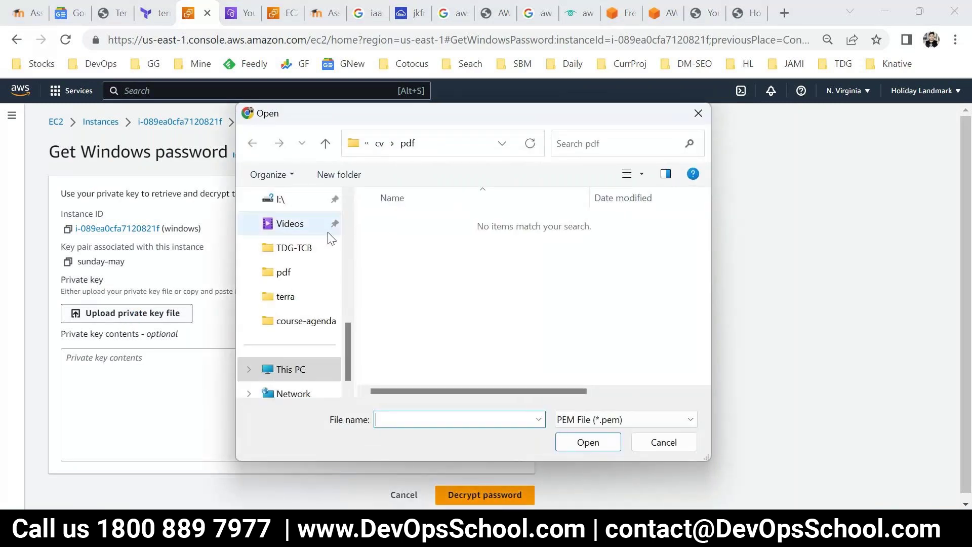
{"action": "scroll", "coordinate": [309, 307], "scroll_direction": "up", "scroll_amount": 10}
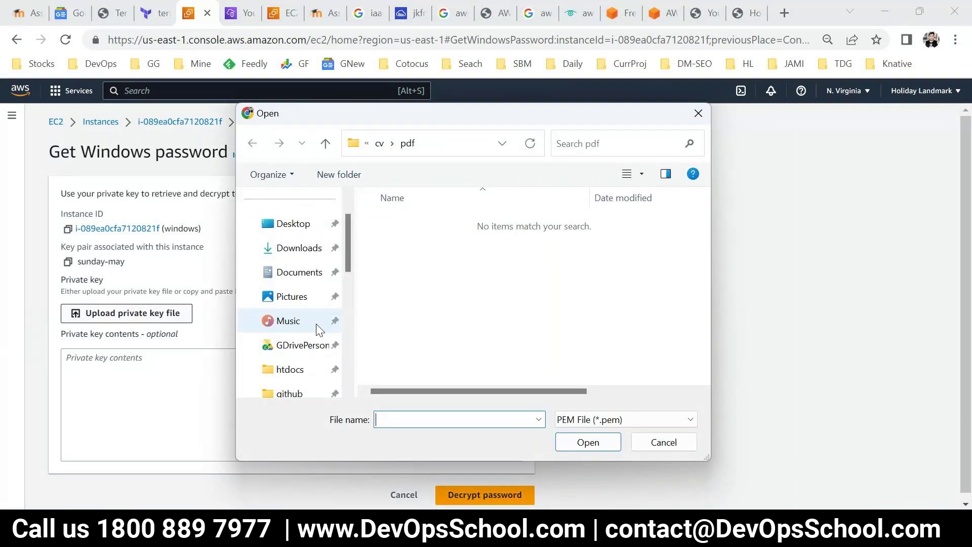
{"action": "left_click", "coordinate": [299, 248]}
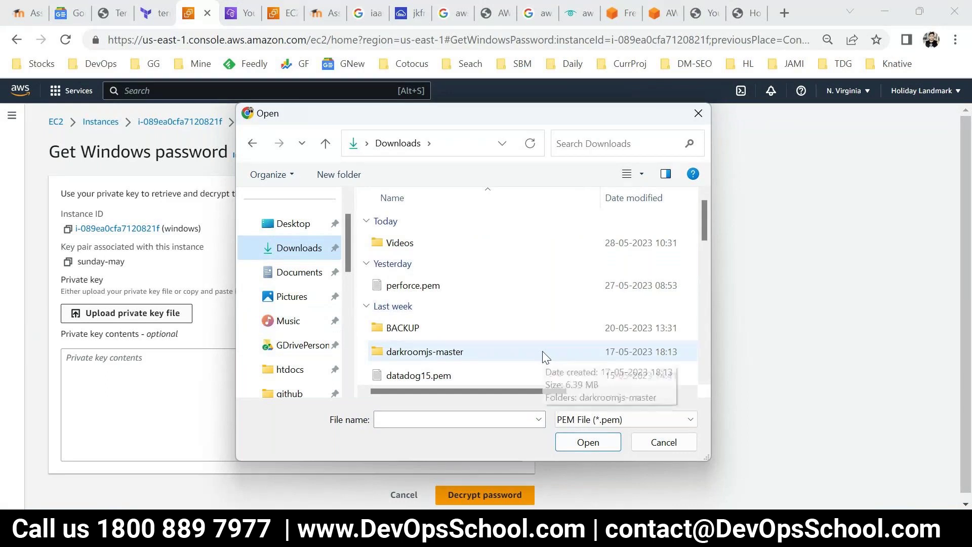
{"action": "left_click", "coordinate": [663, 444]}
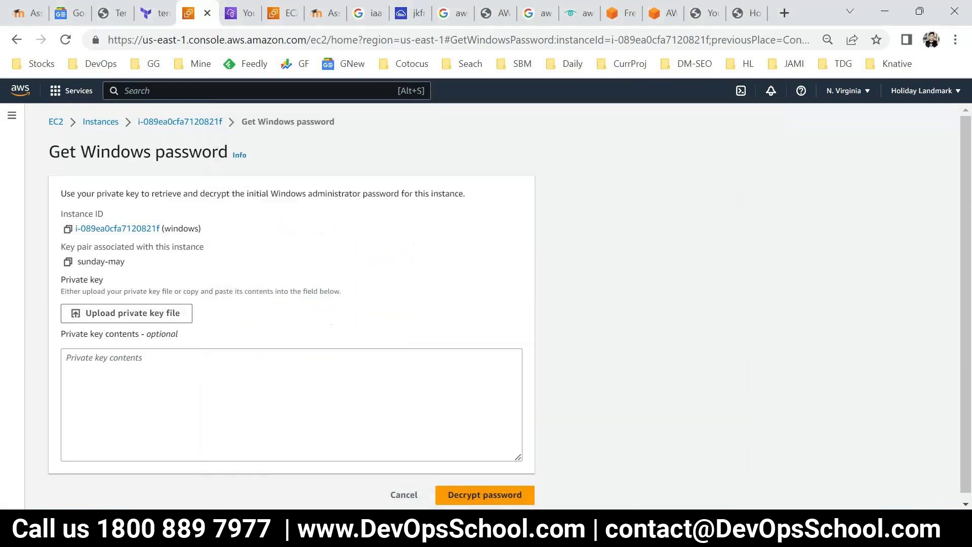
Switch to File Explorer and locate the sunday-may.ppk key file in the Downloads folder
{"action": "mouse_move", "coordinate": [328, 536]}
{"action": "left_click", "coordinate": [575, 456]}
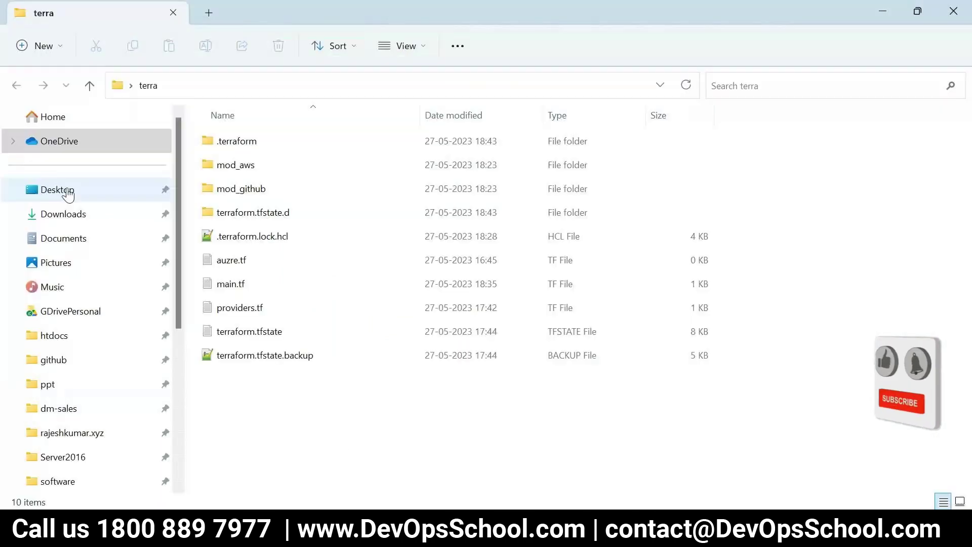
{"action": "left_click", "coordinate": [63, 214]}
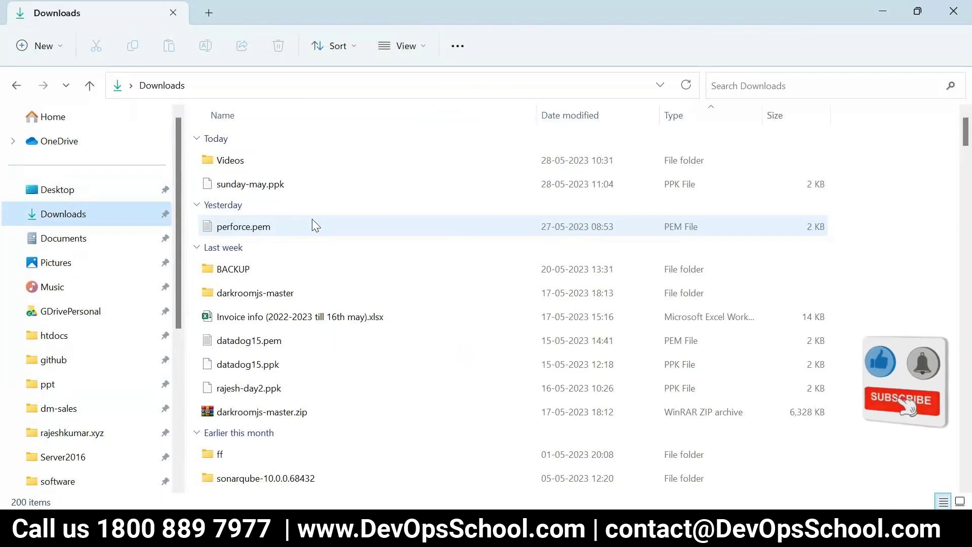
{"action": "left_click", "coordinate": [238, 185]}
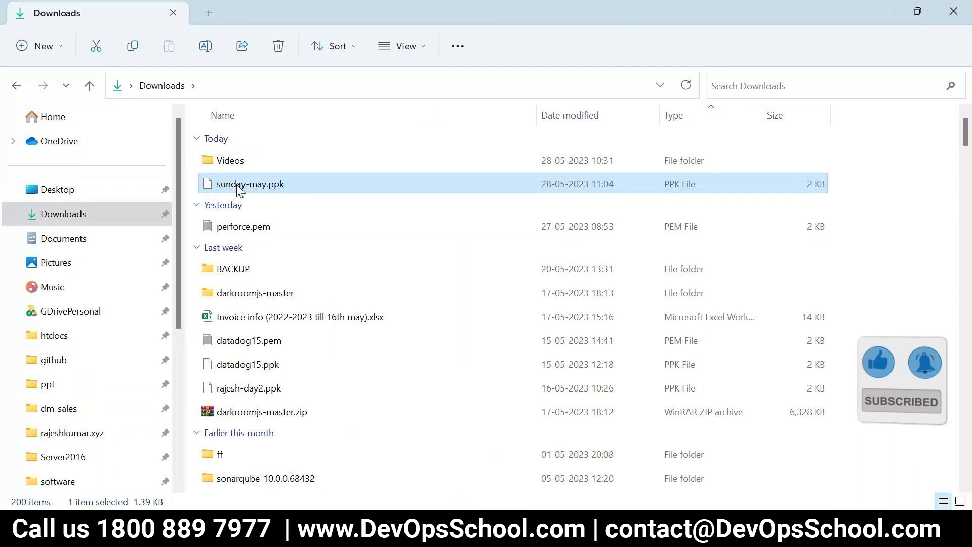
Launch PuTTYgen and import the sunday-may.ppk private key from the Downloads folder
{"action": "key", "text": "super+s"}
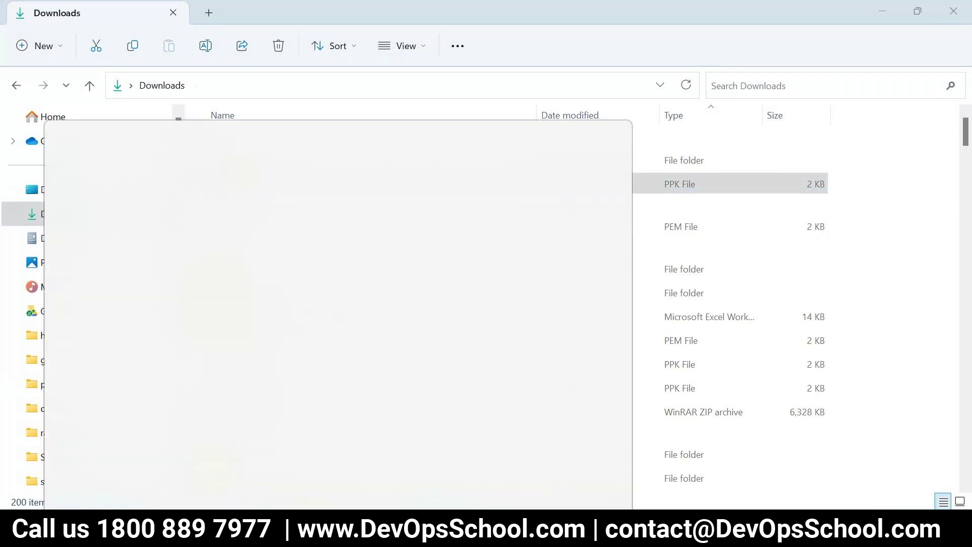
{"action": "type", "text": "putt"}
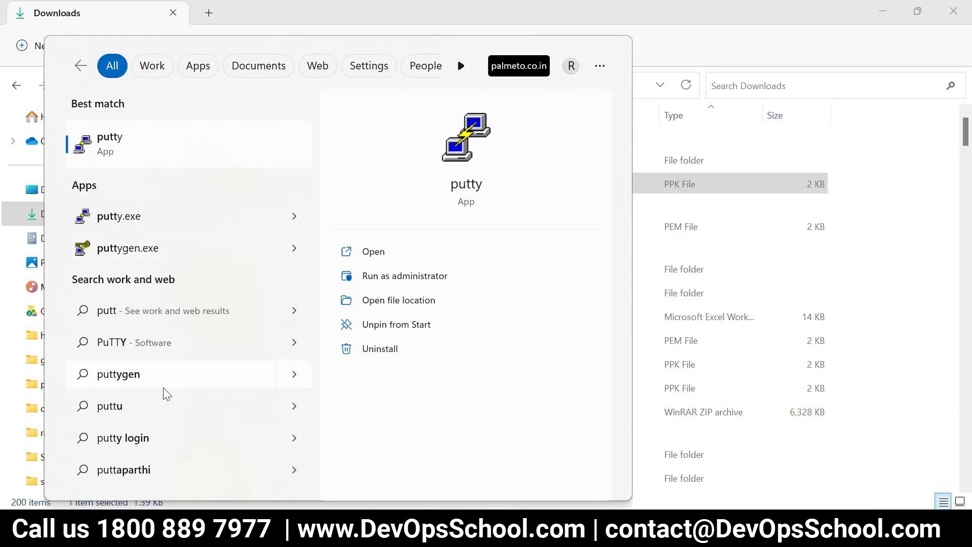
{"action": "type", "text": "ygen"}
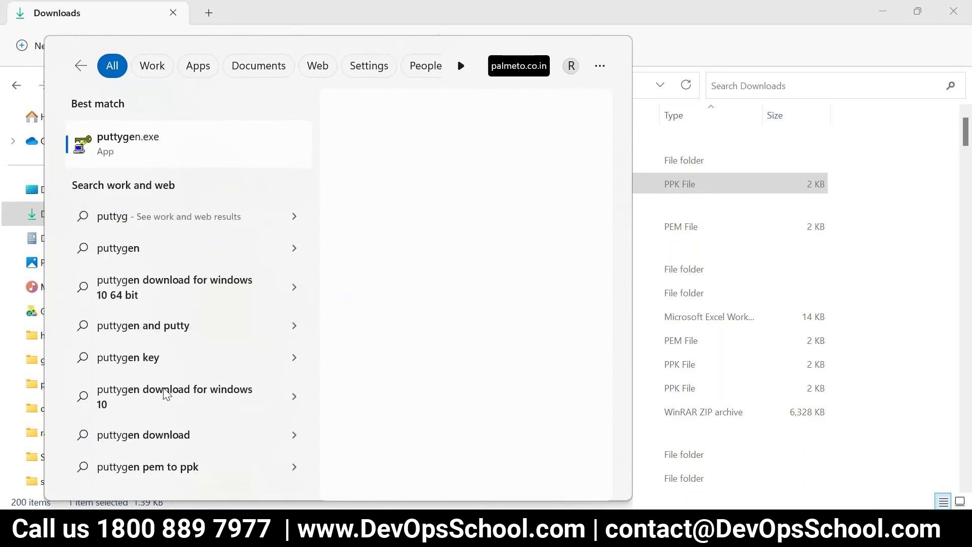
{"action": "left_click", "coordinate": [108, 146]}
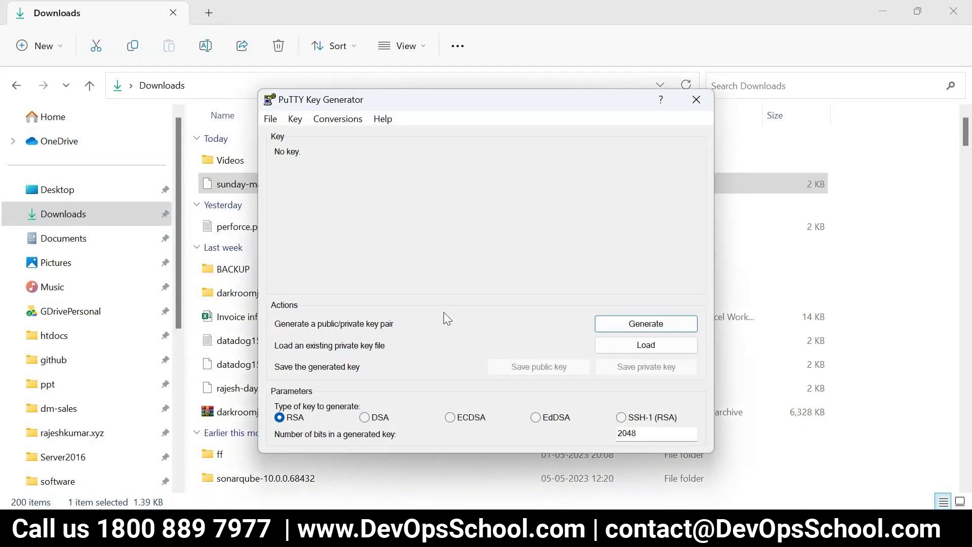
{"action": "left_click", "coordinate": [336, 121]}
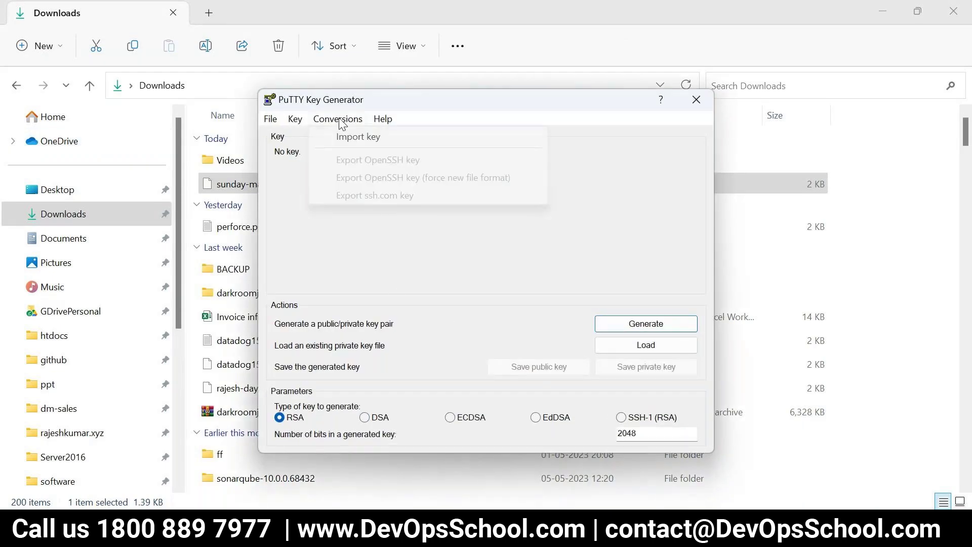
{"action": "left_click", "coordinate": [365, 140]}
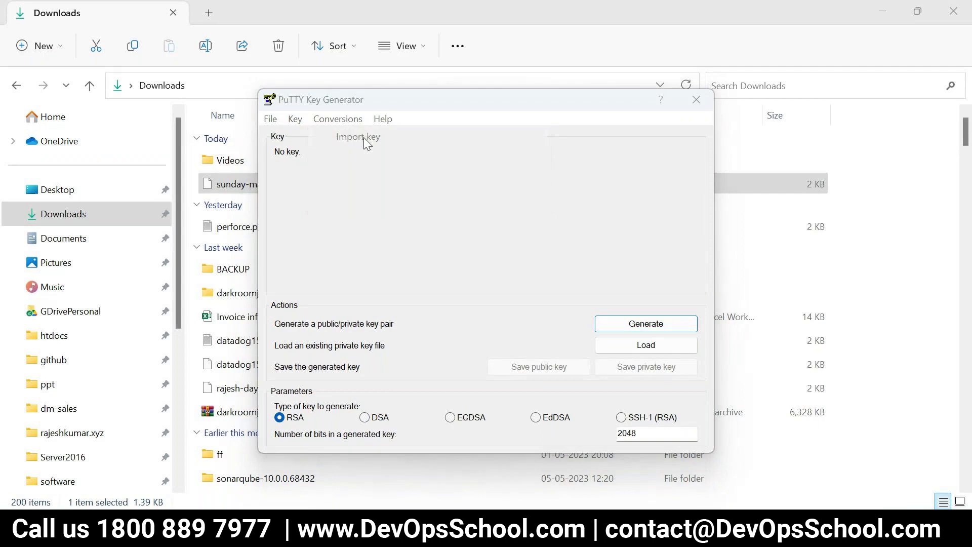
{"action": "left_click", "coordinate": [439, 251]}
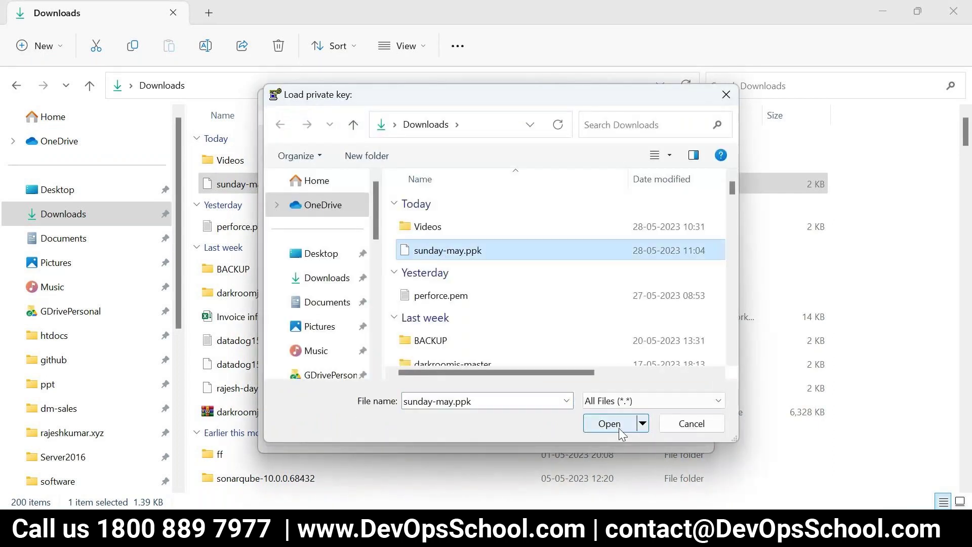
{"action": "left_click", "coordinate": [613, 424]}
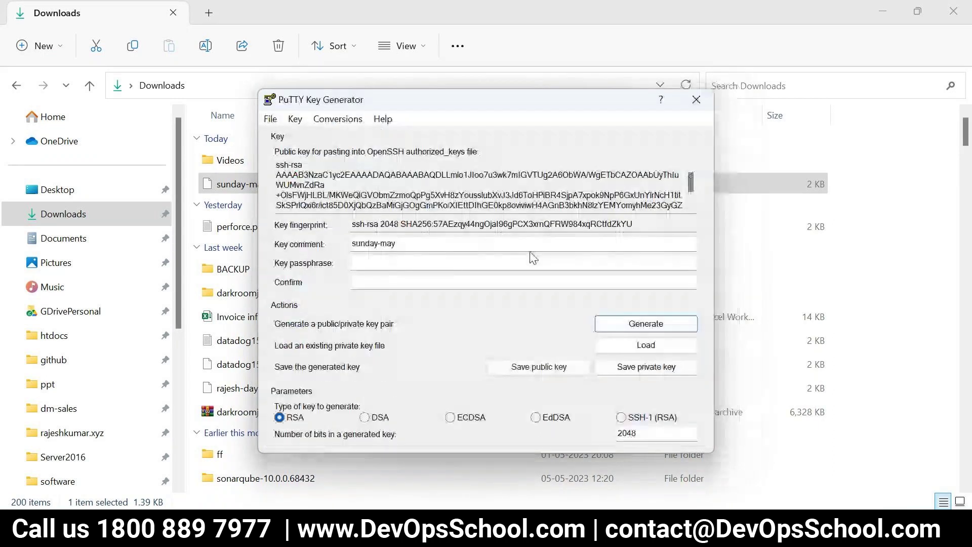
Export the key in OpenSSH format without a passphrase as sunday-may in Downloads, and select the exported file in File Explorer
{"action": "left_click", "coordinate": [349, 121]}
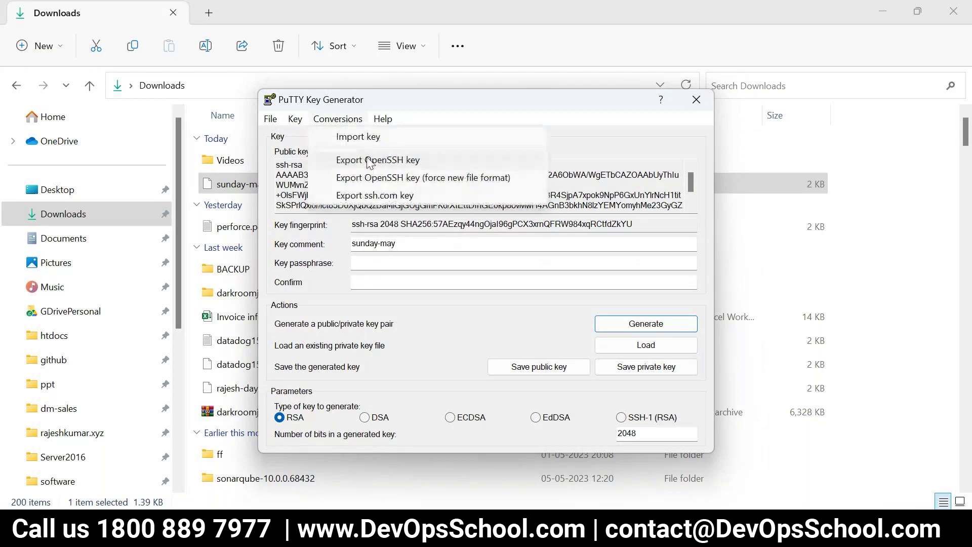
{"action": "left_click", "coordinate": [369, 161]}
{"action": "left_click", "coordinate": [495, 319]}
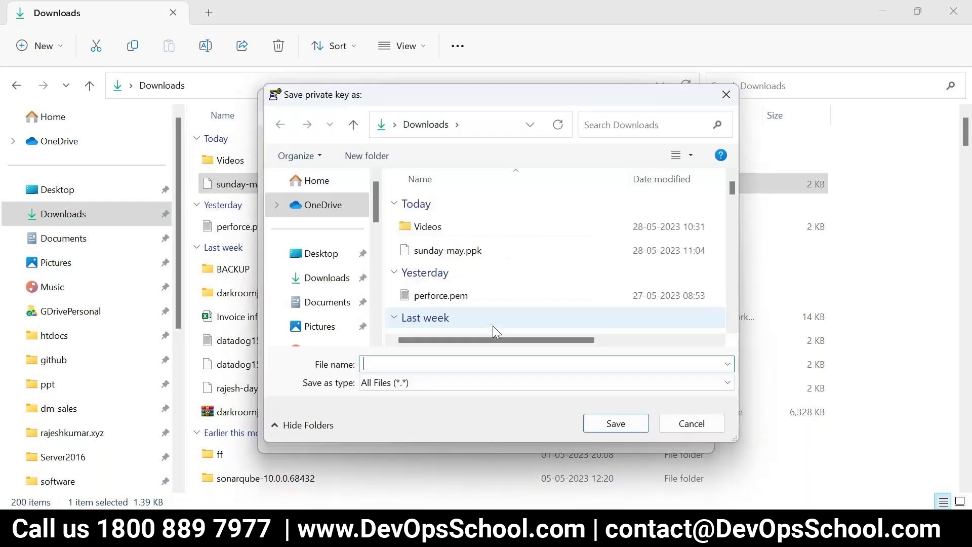
{"action": "left_click", "coordinate": [449, 250]}
{"action": "left_click", "coordinate": [443, 363]}
{"action": "left_click_drag", "start_coordinate": [443, 363], "coordinate": [417, 363]}
{"action": "key", "text": "BackSpace"}
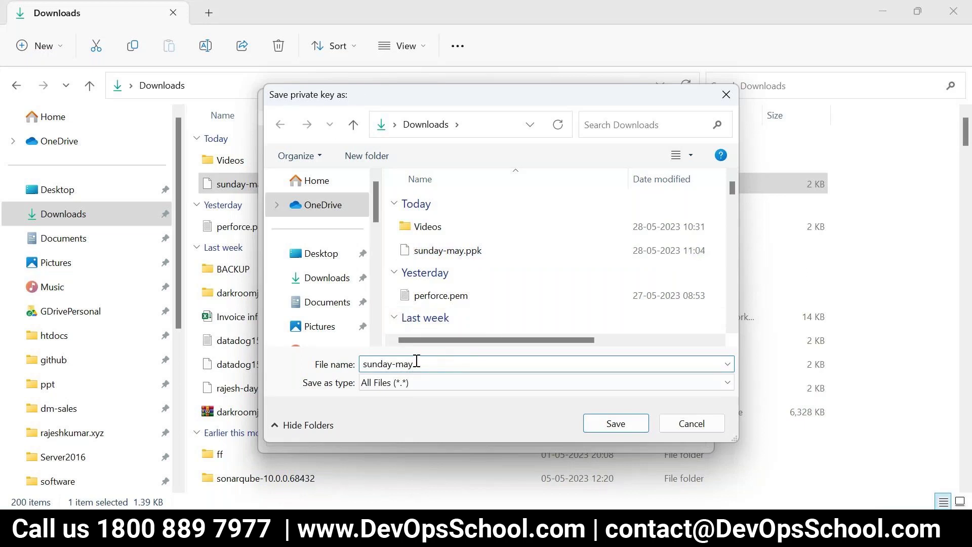
{"action": "key", "text": "Return"}
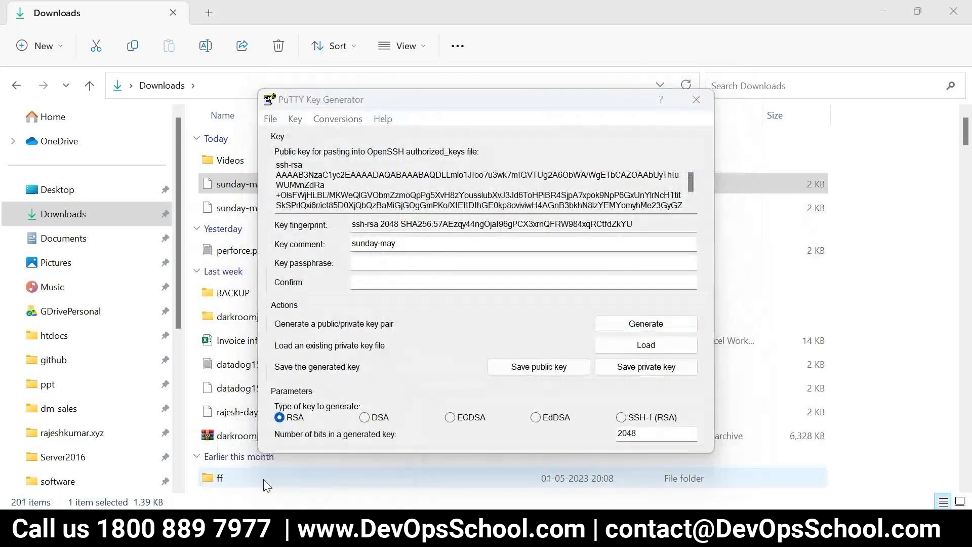
{"action": "mouse_move", "coordinate": [328, 534]}
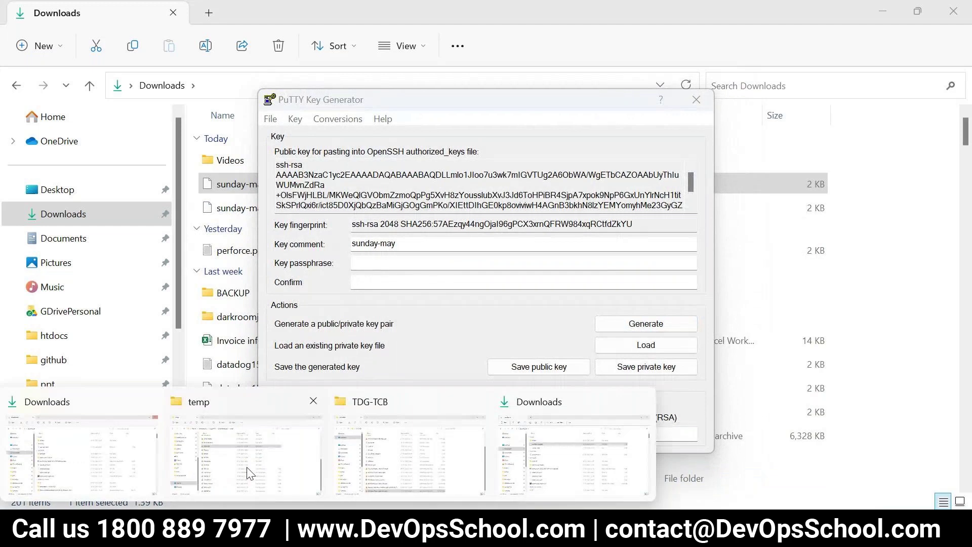
{"action": "left_click", "coordinate": [254, 212]}
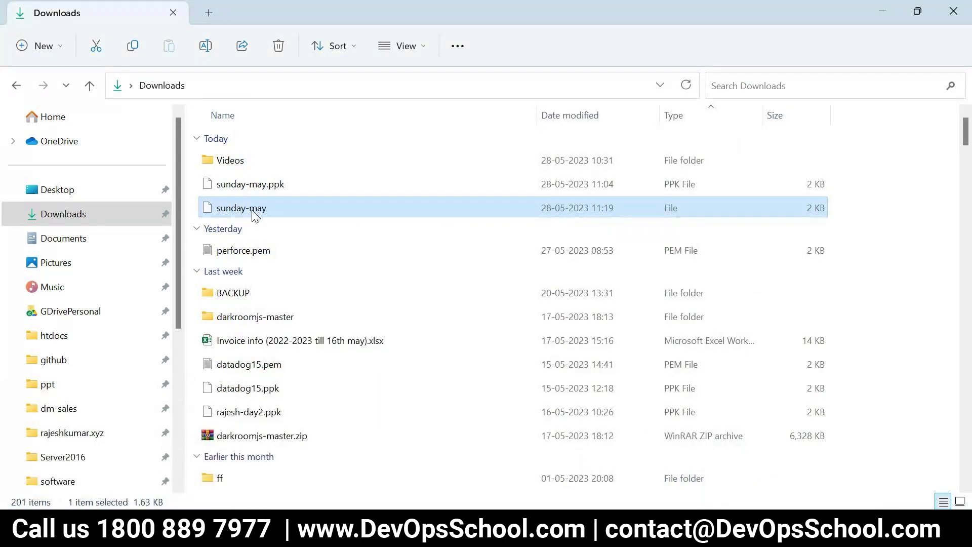
Switch to Chrome, start uploading a private key file for the Windows password, and browse the Downloads folder for PEM files
{"action": "key", "text": "alt+Tab"}
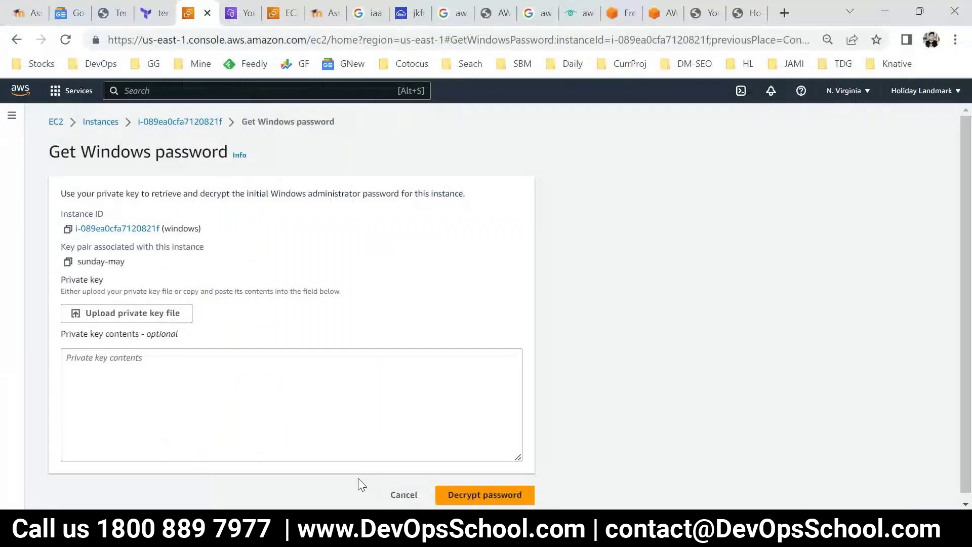
{"action": "left_click", "coordinate": [119, 315]}
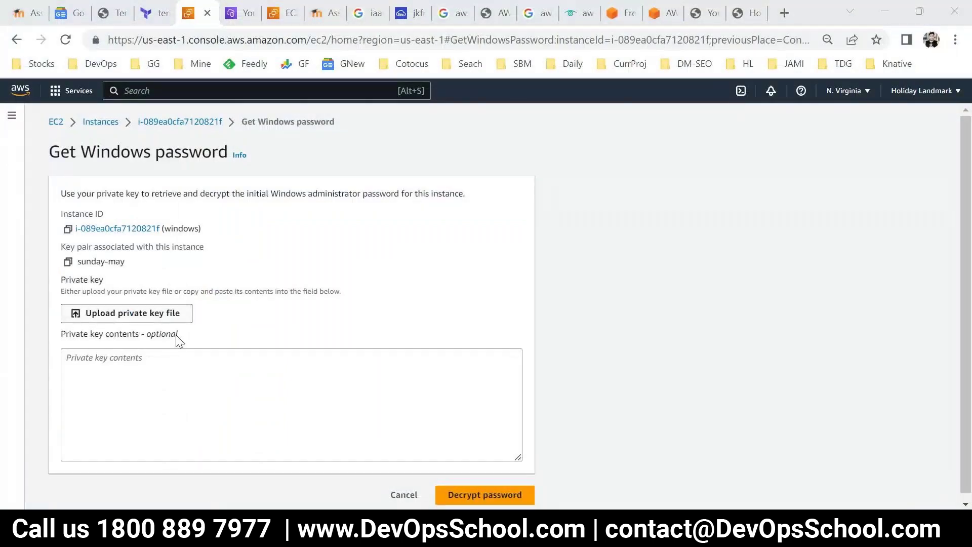
{"action": "scroll", "coordinate": [343, 271], "scroll_direction": "up", "scroll_amount": 5}
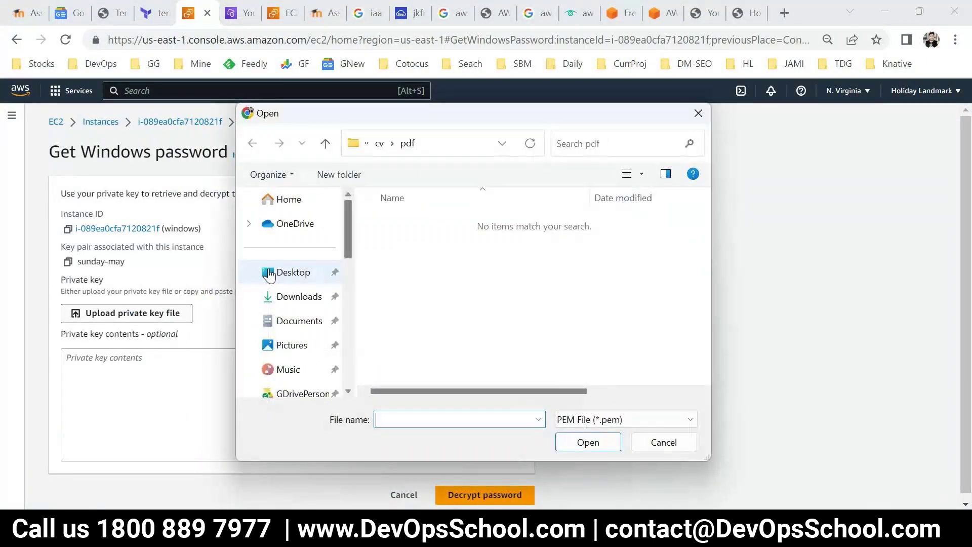
{"action": "left_click", "coordinate": [299, 297]}
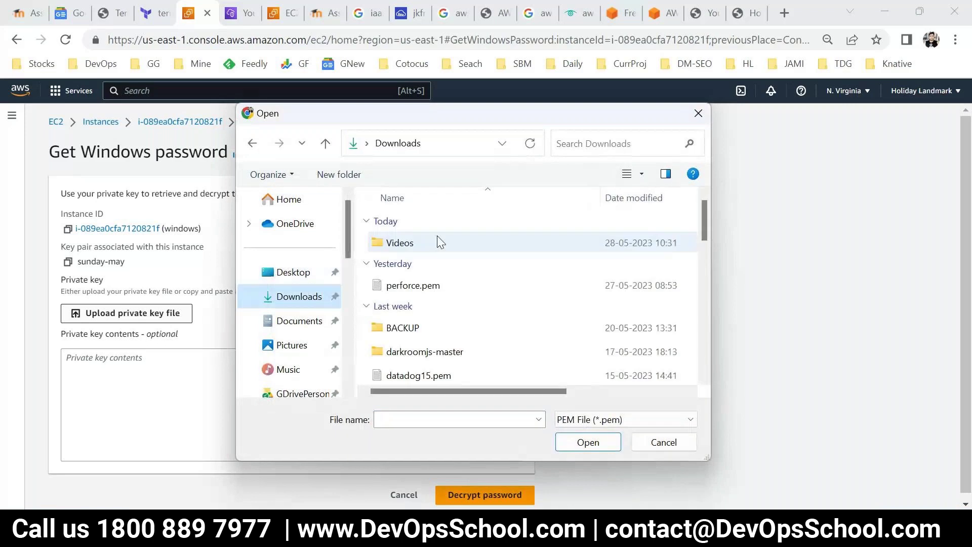
{"action": "left_click", "coordinate": [412, 287]}
{"action": "scroll", "coordinate": [447, 325], "scroll_direction": "down", "scroll_amount": 1}
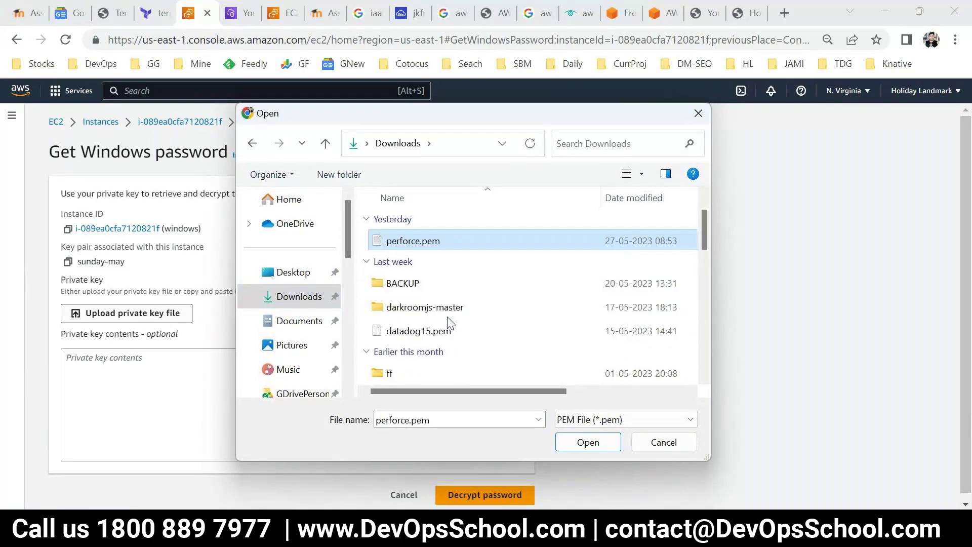
{"action": "scroll", "coordinate": [447, 325], "scroll_direction": "up", "scroll_amount": 1}
Switch to File Explorer and rename the exported sunday-may key file as sunday-may.pem
{"action": "left_click", "coordinate": [203, 537]}
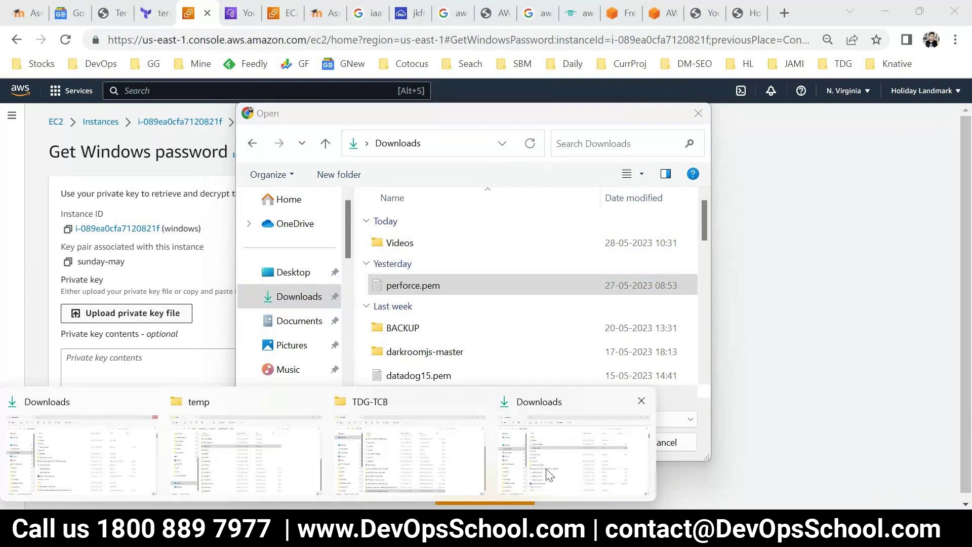
{"action": "left_click", "coordinate": [575, 471]}
{"action": "right_click", "coordinate": [279, 207]}
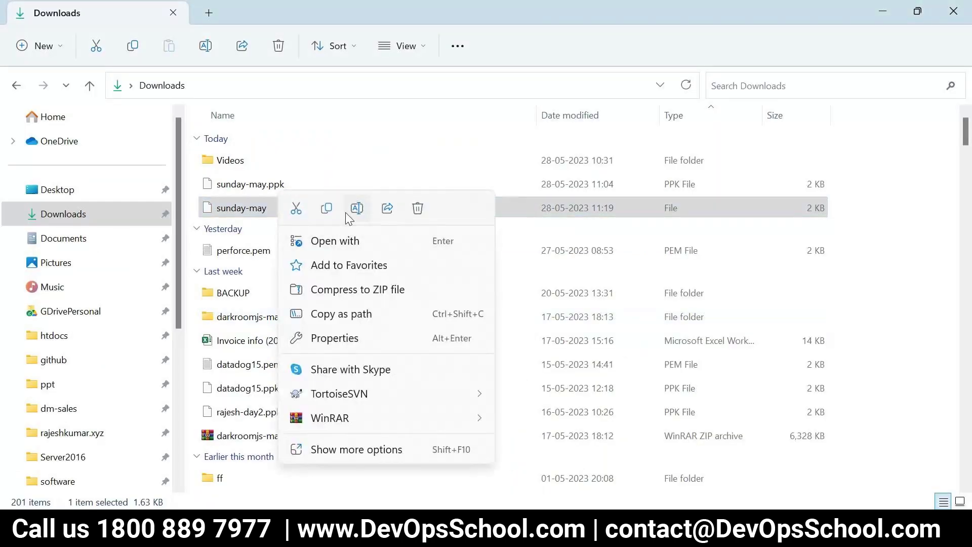
{"action": "left_click", "coordinate": [357, 208]}
{"action": "left_click", "coordinate": [299, 208]}
{"action": "right_click", "coordinate": [286, 208]}
{"action": "left_click", "coordinate": [265, 209]}
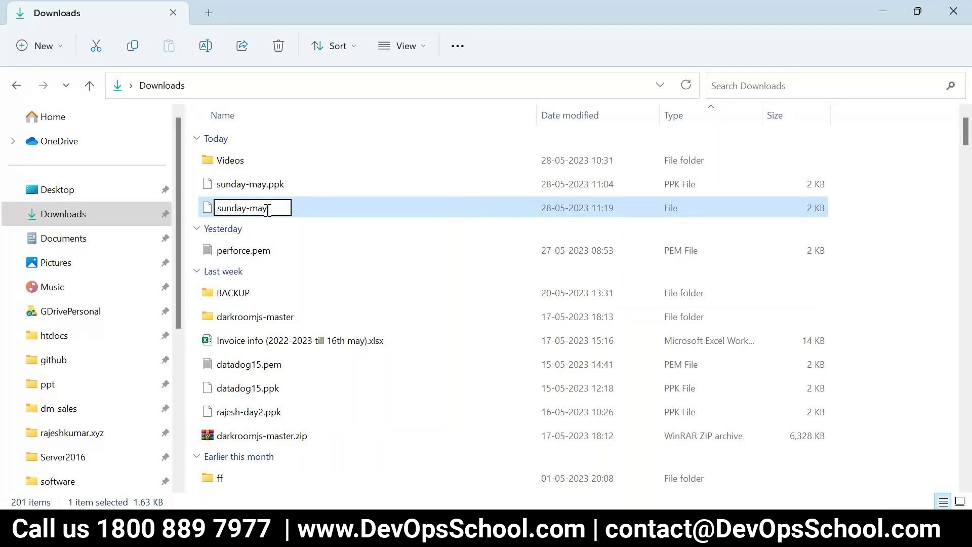
{"action": "type", "text": ".pem"}
{"action": "key", "text": "Return"}
Switch back to Chrome, upload sunday-may.pem as the private key, and decrypt the windows instance's administrator password
{"action": "mouse_move", "coordinate": [663, 536]}
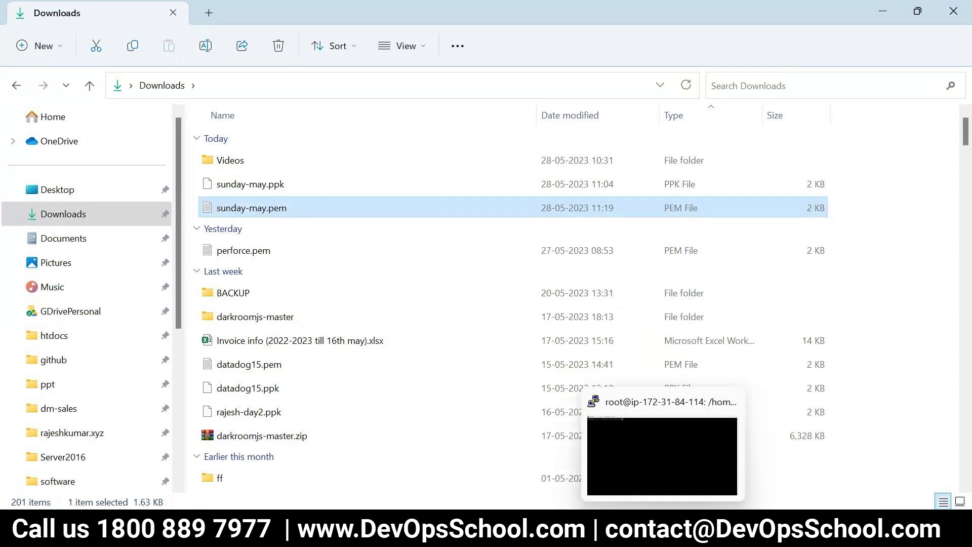
{"action": "left_click", "coordinate": [563, 536]}
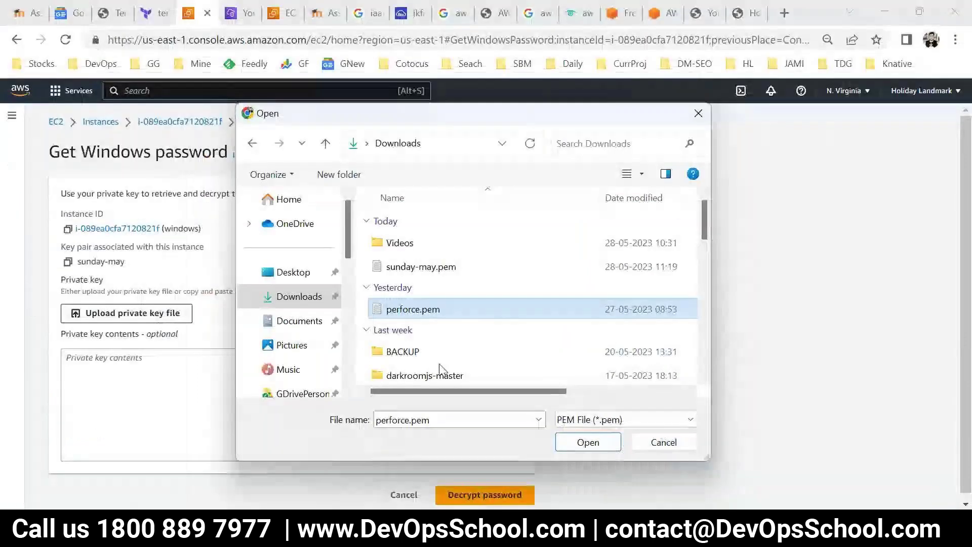
{"action": "left_click", "coordinate": [405, 267]}
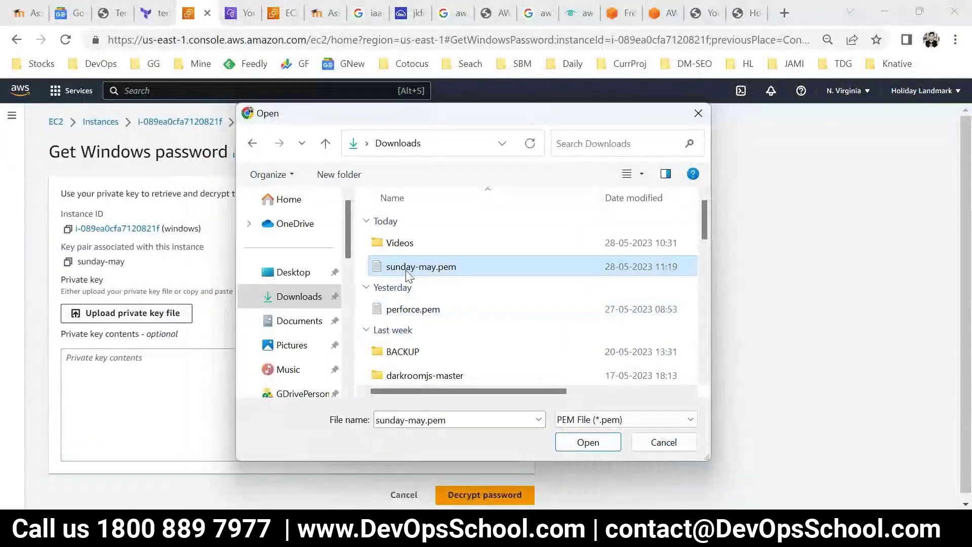
{"action": "left_click", "coordinate": [570, 445]}
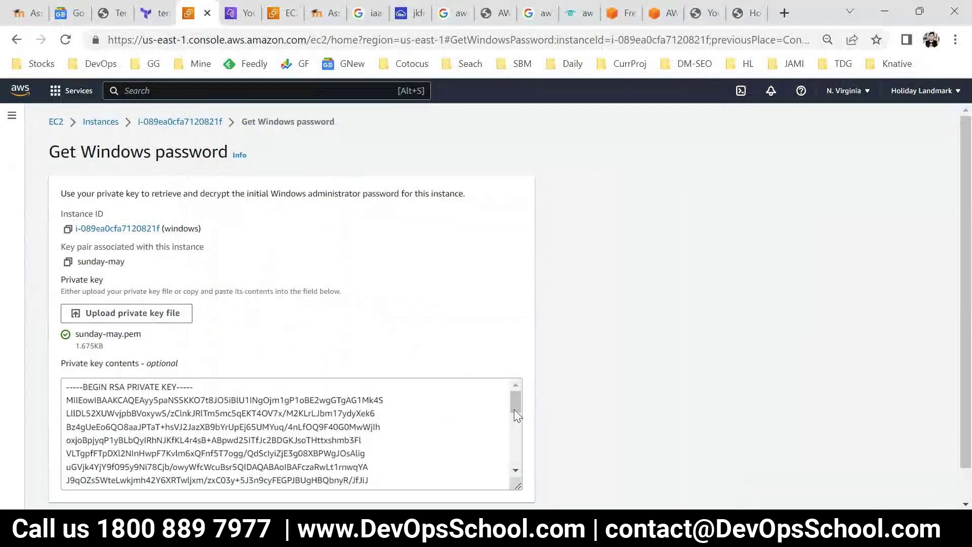
{"action": "scroll", "coordinate": [517, 415], "scroll_direction": "down", "scroll_amount": 3}
{"action": "scroll", "coordinate": [156, 405], "scroll_direction": "down", "scroll_amount": 3}
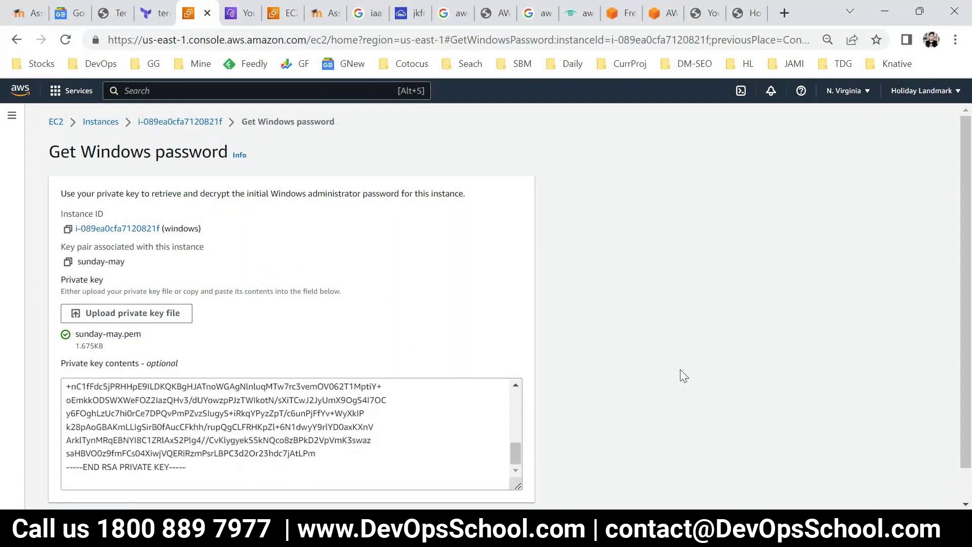
{"action": "scroll", "coordinate": [488, 497], "scroll_direction": "down", "scroll_amount": 1}
{"action": "left_click", "coordinate": [488, 498]}
{"action": "scroll", "coordinate": [423, 454], "scroll_direction": "down", "scroll_amount": 3}
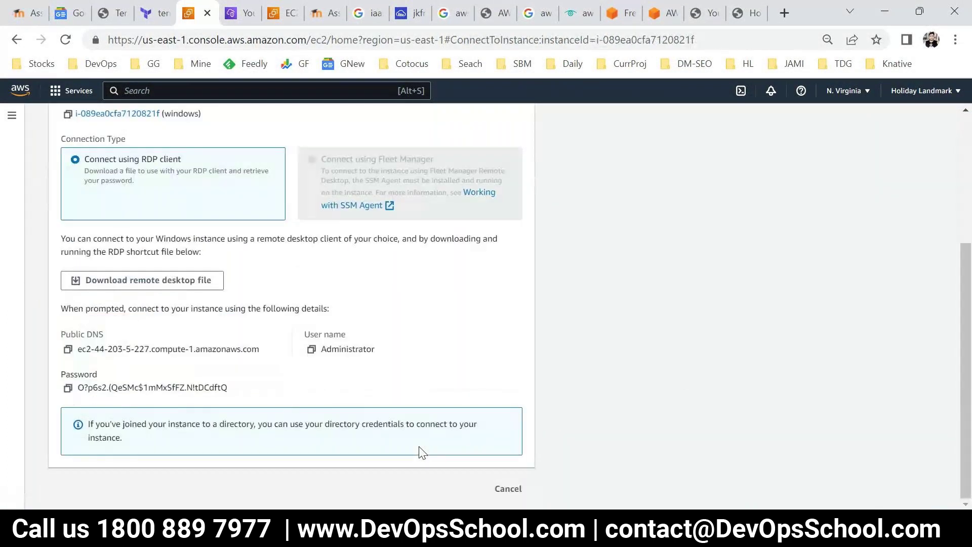
{"action": "double_click", "coordinate": [101, 387]}
Launch Remote Desktop Connection and try to connect to the windows instance's public DNS, ec2-44-203-5-227.compute-1.amazonaws.com
{"action": "key", "text": "super"}
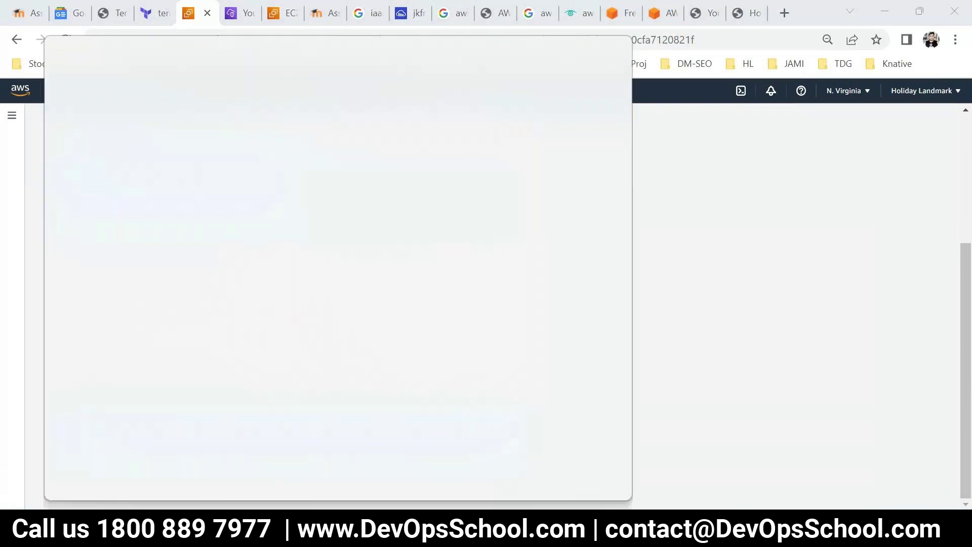
{"action": "type", "text": "rd"}
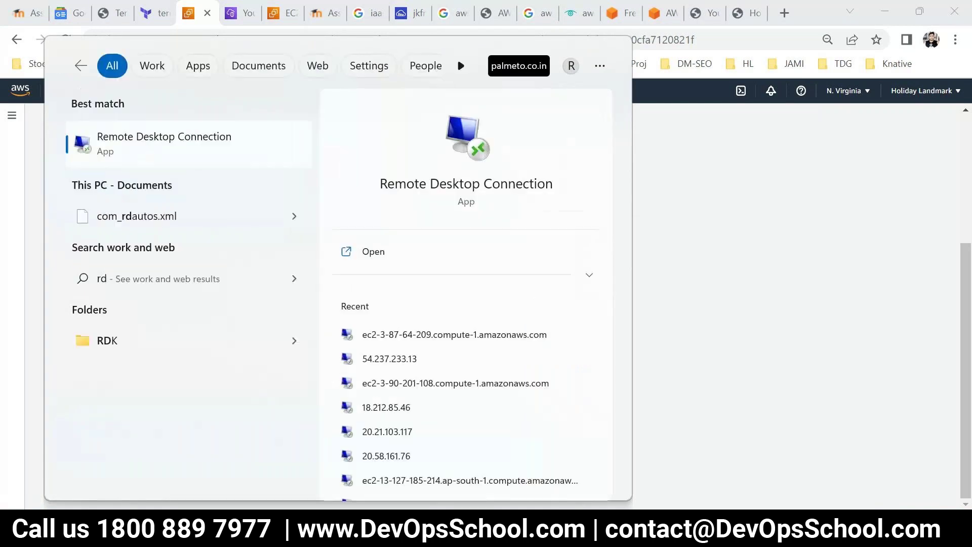
{"action": "type", "text": "p"}
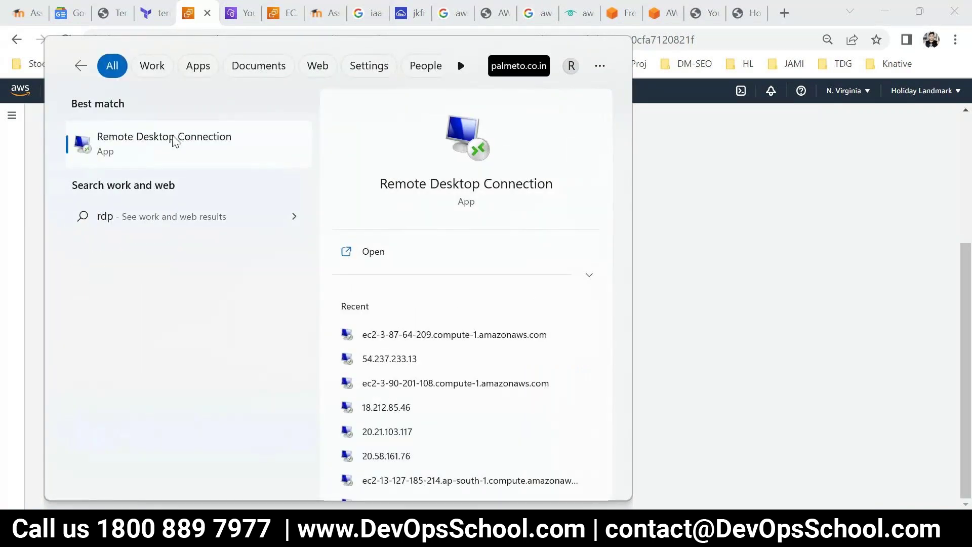
{"action": "left_click", "coordinate": [175, 141]}
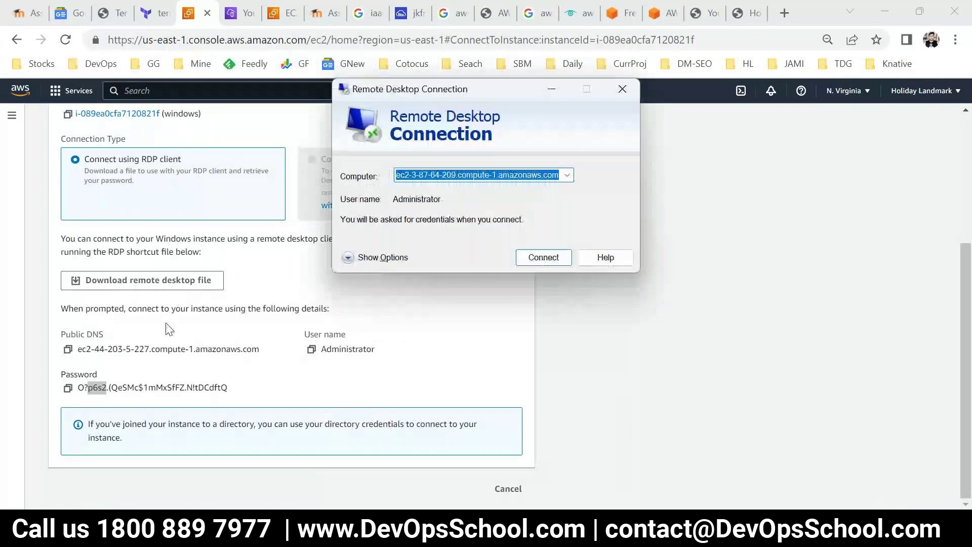
{"action": "left_click", "coordinate": [66, 353]}
{"action": "key", "text": "alt+Tab"}
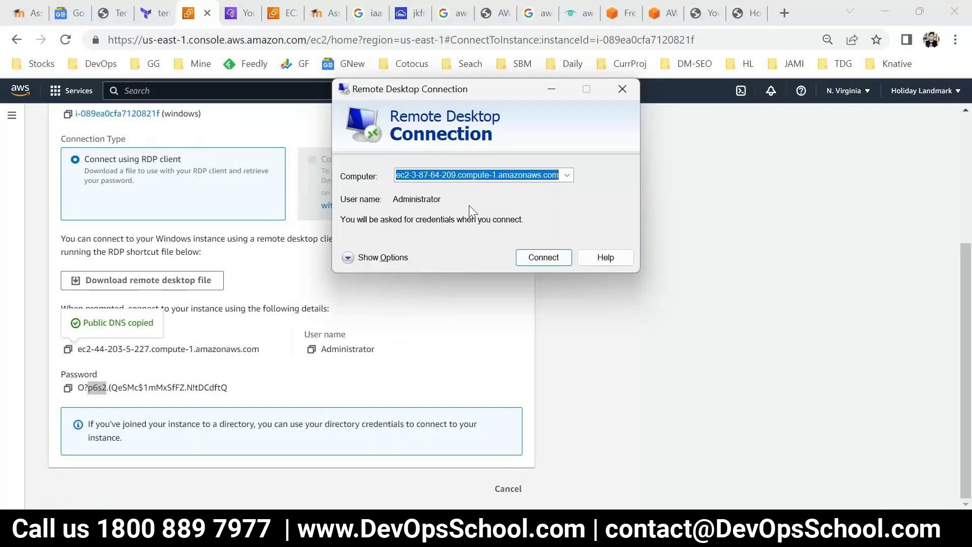
{"action": "type", "text": "ec2-44-203-5-227.compute-1.amazonaws.com"}
{"action": "left_click", "coordinate": [544, 257]}
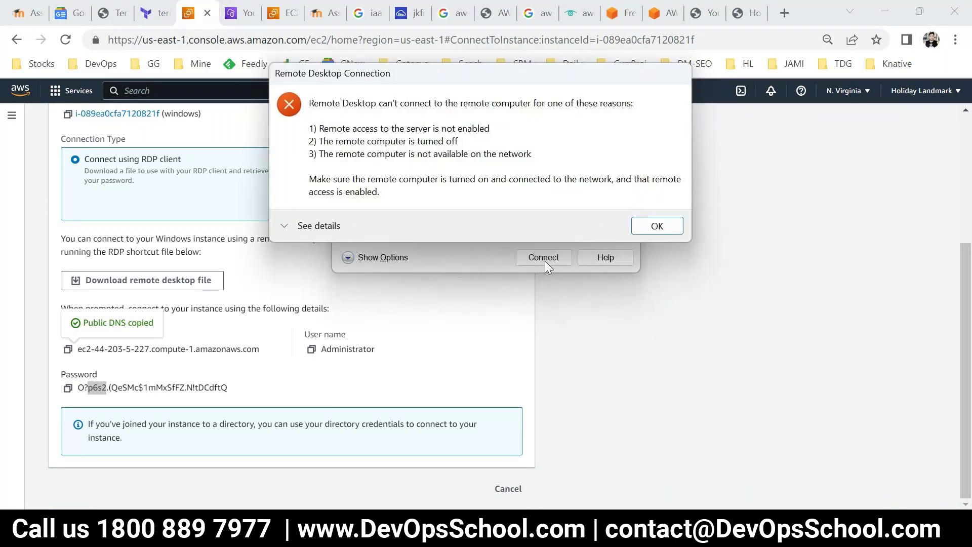
{"action": "left_click", "coordinate": [658, 229]}
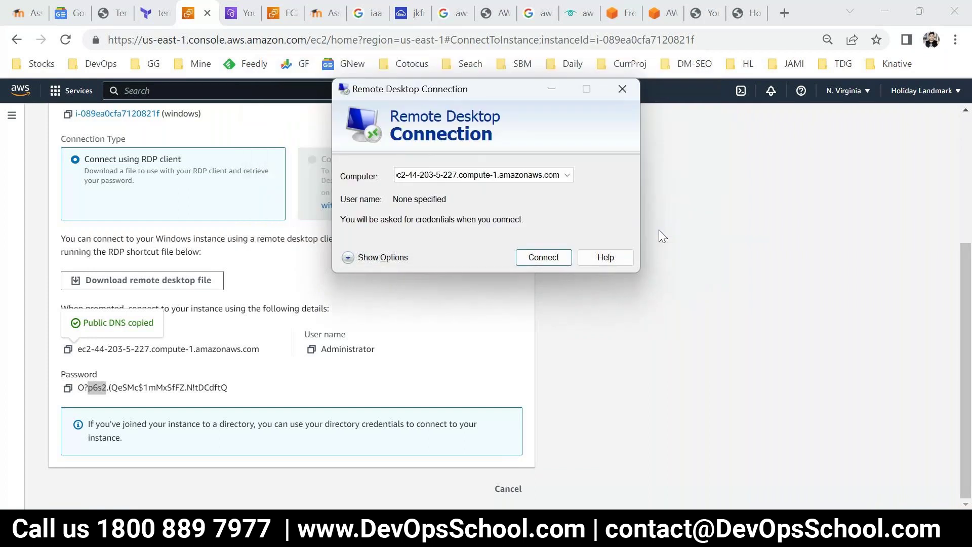
Switch to Chrome's VPC console tab, go to the EC2 service, and open the instances list
{"action": "left_click", "coordinate": [415, 290]}
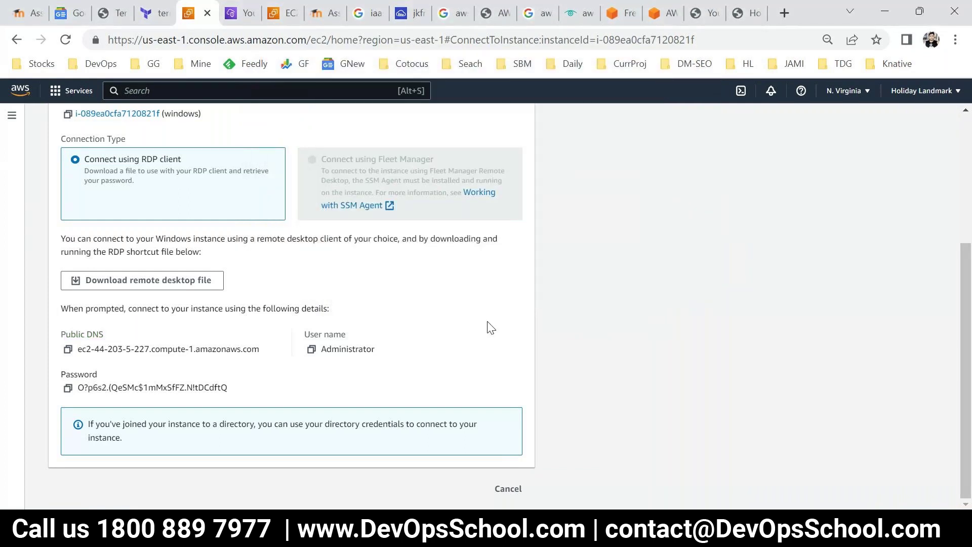
{"action": "left_click", "coordinate": [241, 15]}
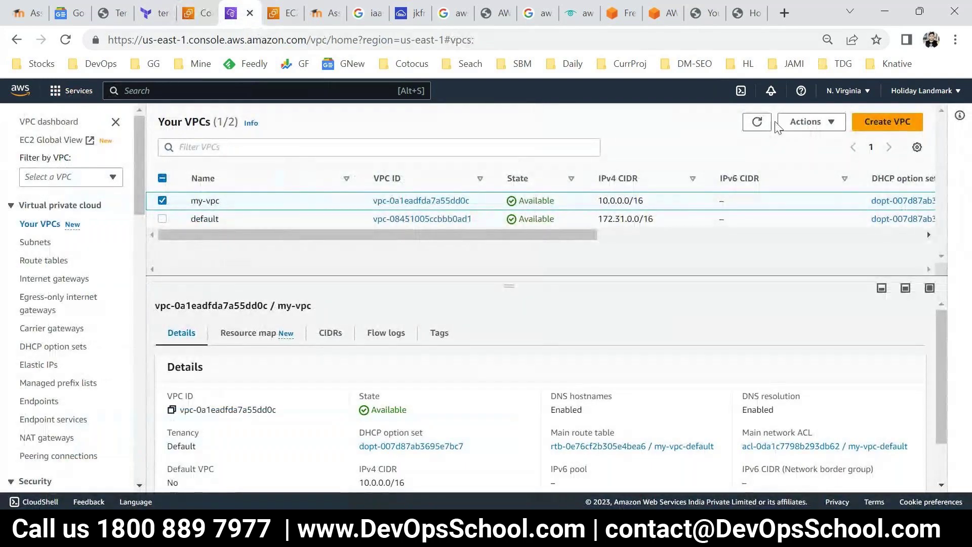
{"action": "left_click", "coordinate": [760, 122]}
{"action": "left_click", "coordinate": [66, 91]}
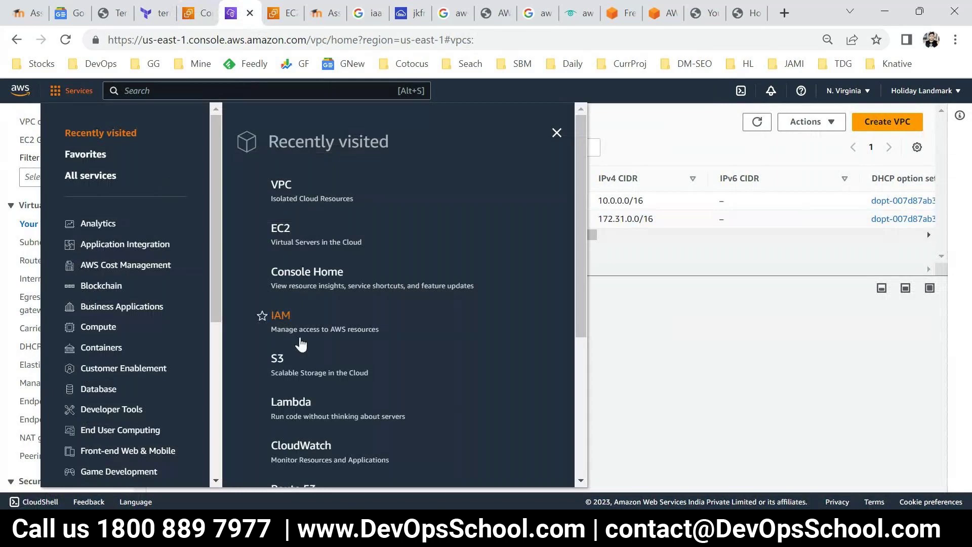
{"action": "left_click", "coordinate": [276, 230]}
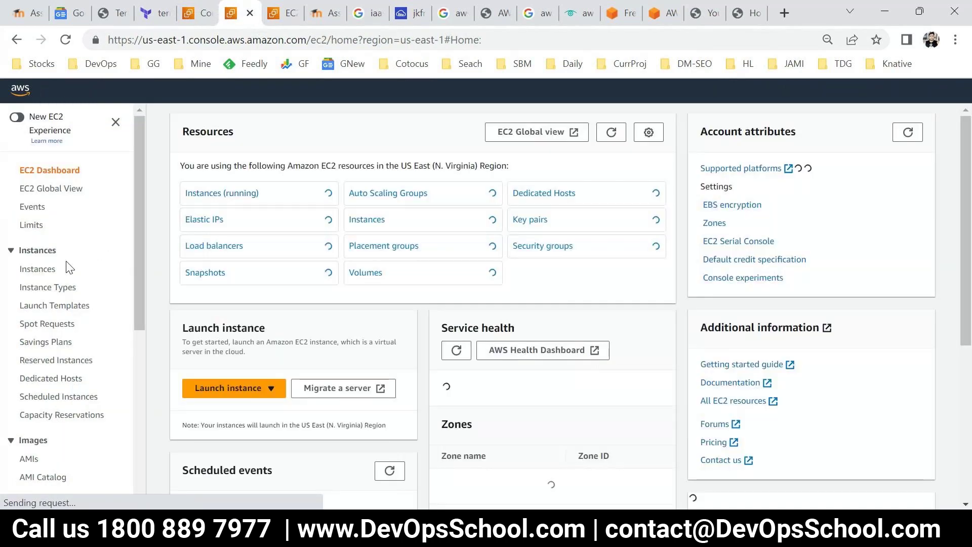
{"action": "scroll", "coordinate": [76, 304], "scroll_direction": "down", "scroll_amount": 5}
{"action": "scroll", "coordinate": [83, 342], "scroll_direction": "up", "scroll_amount": 5}
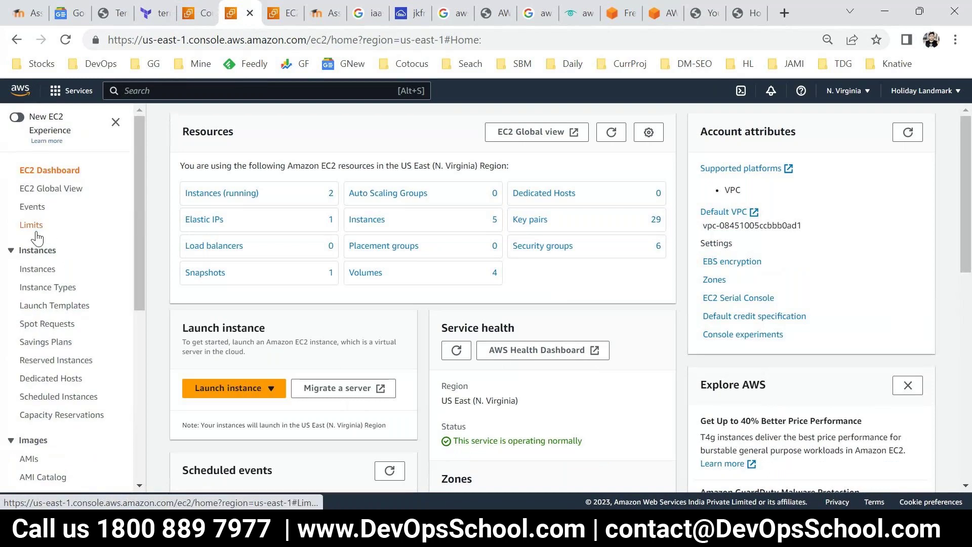
{"action": "left_click", "coordinate": [37, 269]}
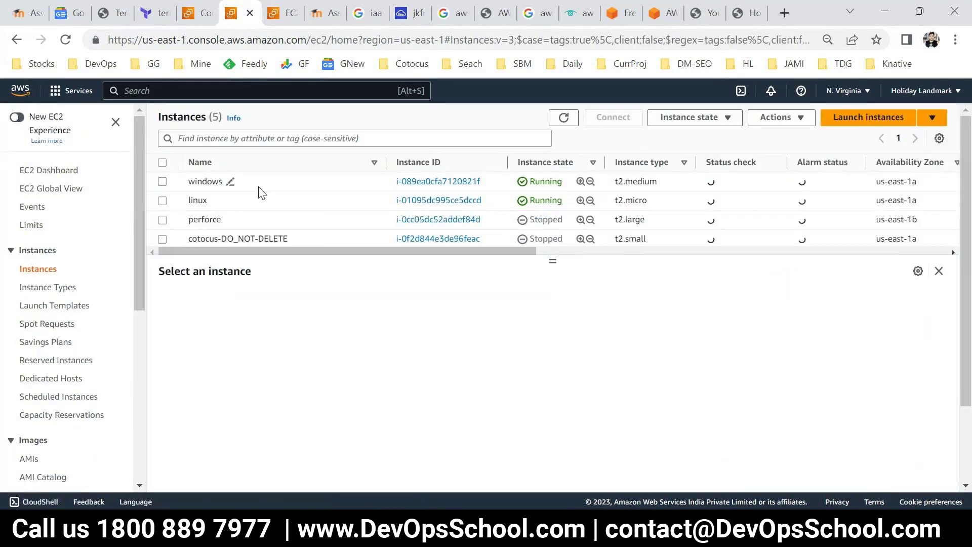
Select the windows instance and examine the inbound rules of its security group
{"action": "left_click", "coordinate": [195, 187]}
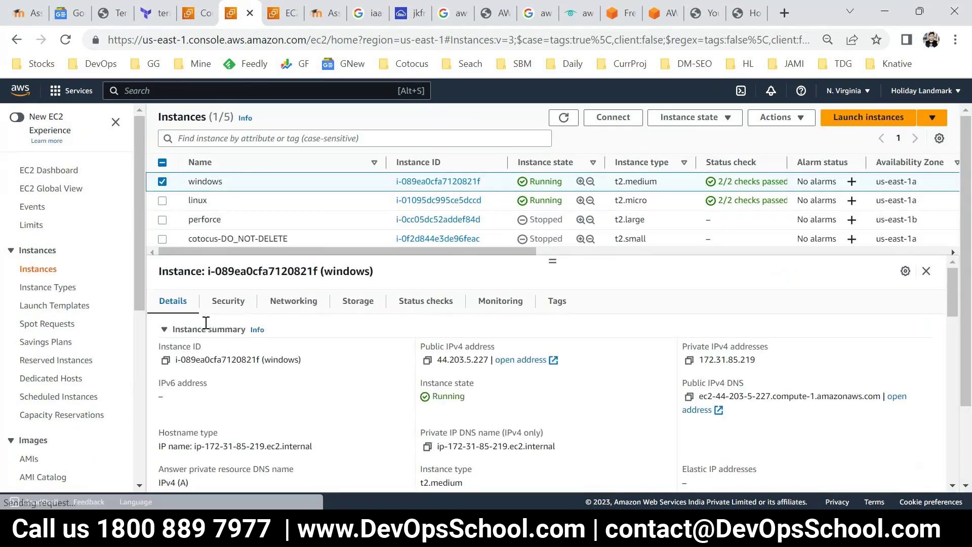
{"action": "left_click", "coordinate": [219, 310]}
{"action": "scroll", "coordinate": [213, 316], "scroll_direction": "down", "scroll_amount": 2}
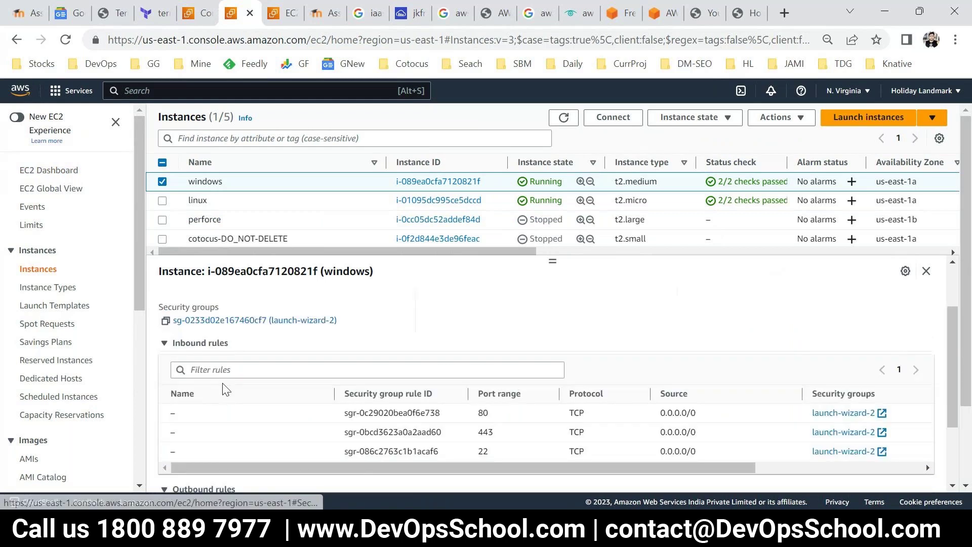
Open the windows instance's security group launch-wizard-2 and examine the port ranges and sources of its inbound rules
{"action": "left_click", "coordinate": [188, 321]}
{"action": "scroll", "coordinate": [195, 322], "scroll_direction": "down", "scroll_amount": 3}
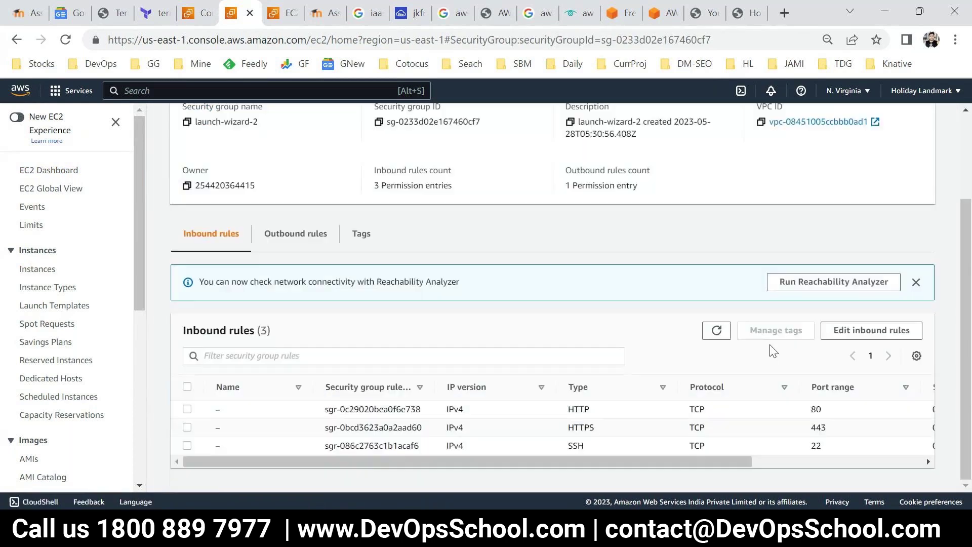
{"action": "left_click_drag", "start_coordinate": [588, 461], "coordinate": [676, 460]}
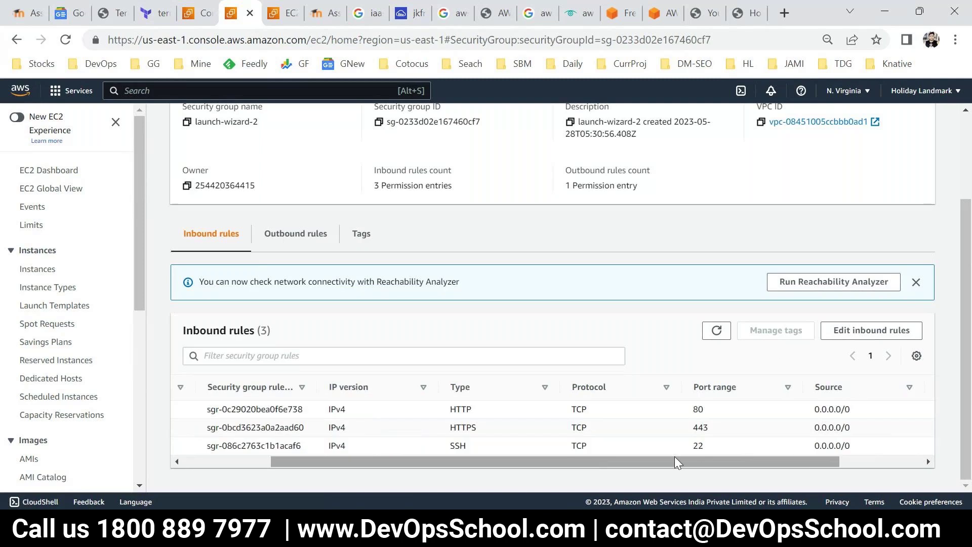
{"action": "left_click", "coordinate": [704, 406]}
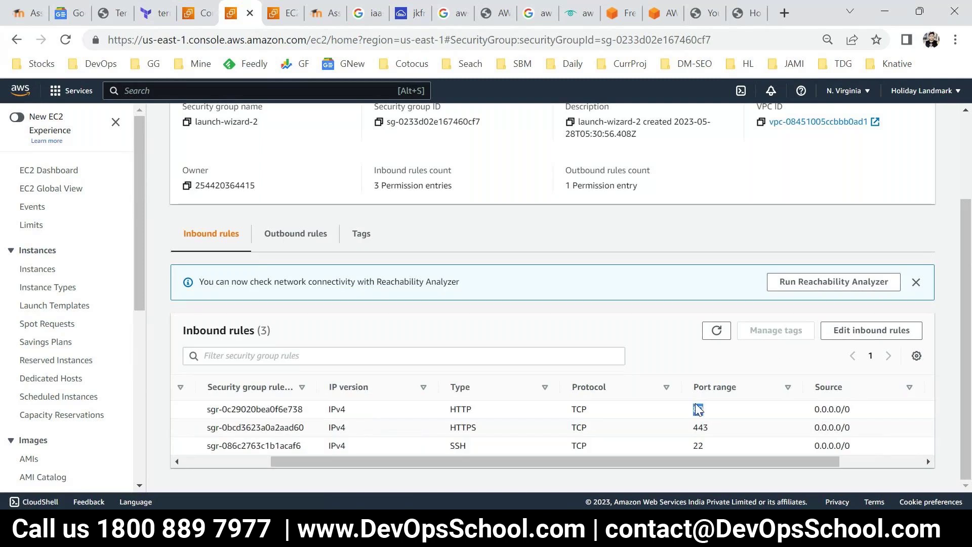
{"action": "double_click", "coordinate": [695, 426]}
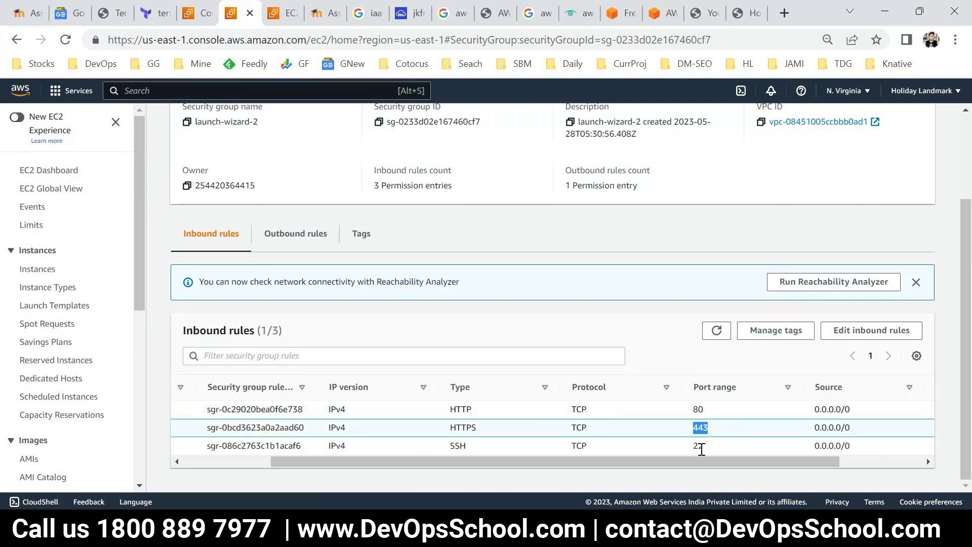
{"action": "left_click_drag", "start_coordinate": [702, 450], "coordinate": [700, 458]}
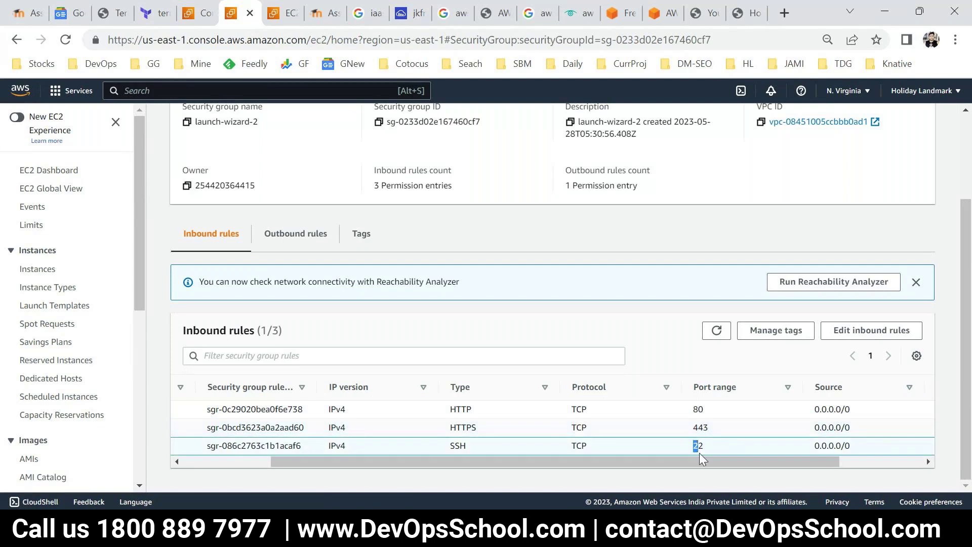
Add an RDP inbound rule with source 0.0.0.0/0 to the launch-wizard-2 security group and save the rules
{"action": "left_click", "coordinate": [848, 330]}
{"action": "left_click", "coordinate": [76, 436]}
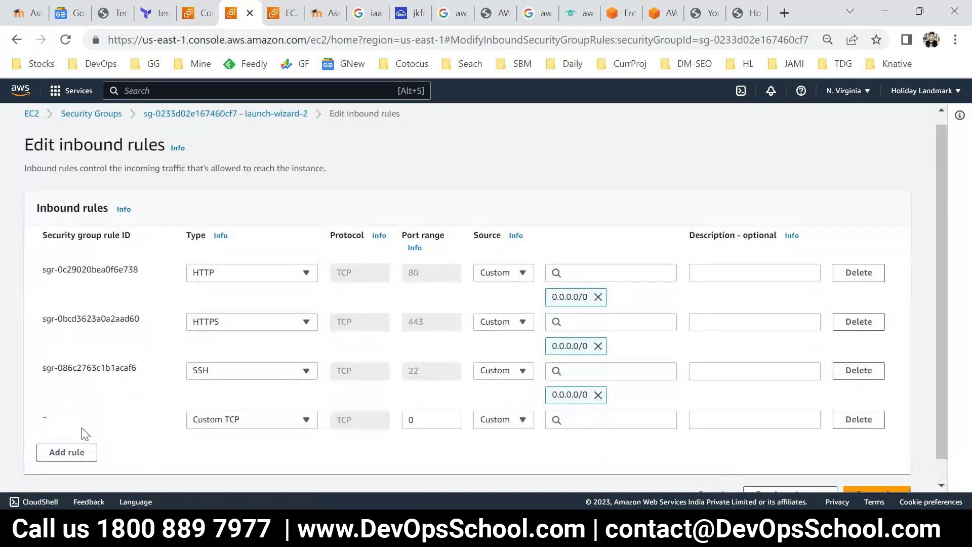
{"action": "left_click", "coordinate": [213, 421]}
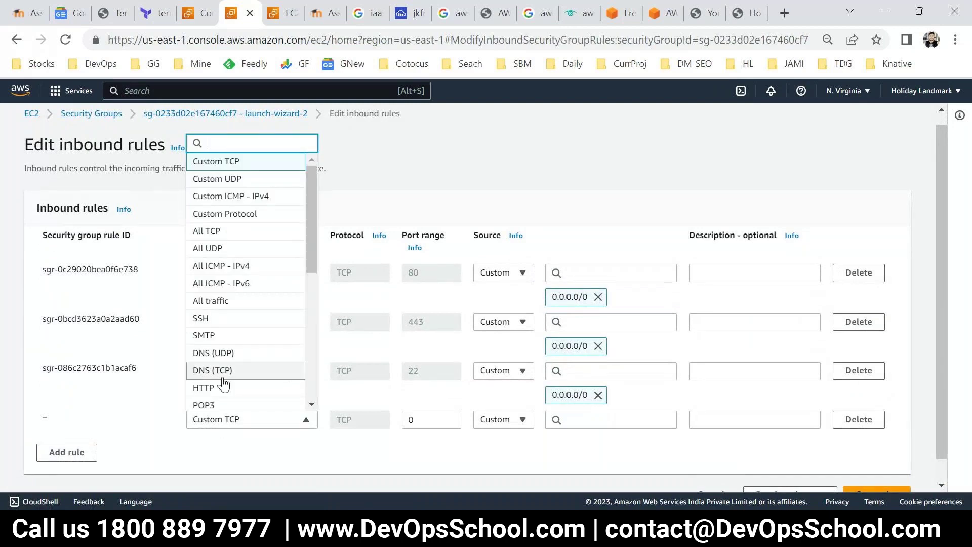
{"action": "scroll", "coordinate": [251, 269], "scroll_direction": "down", "scroll_amount": 5}
{"action": "left_click", "coordinate": [218, 299]}
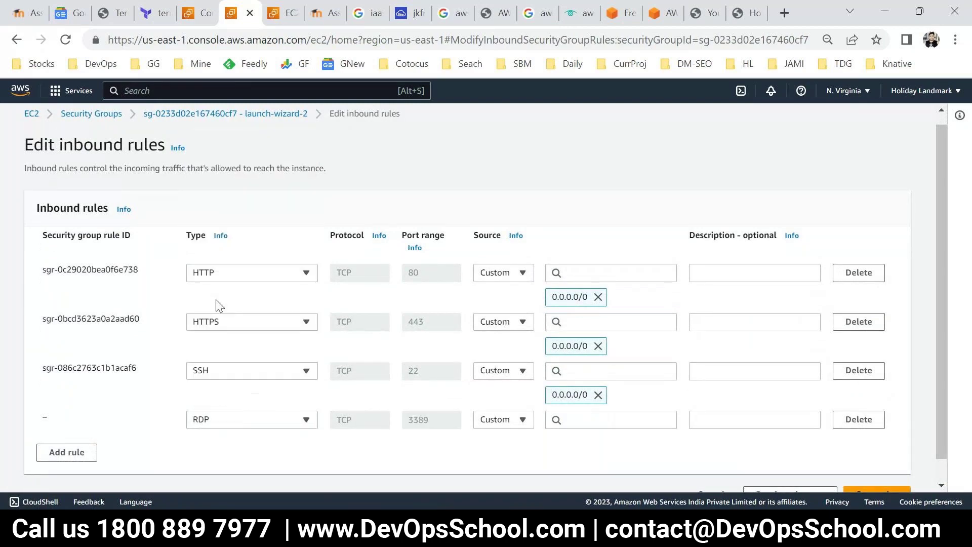
{"action": "left_click", "coordinate": [560, 420]}
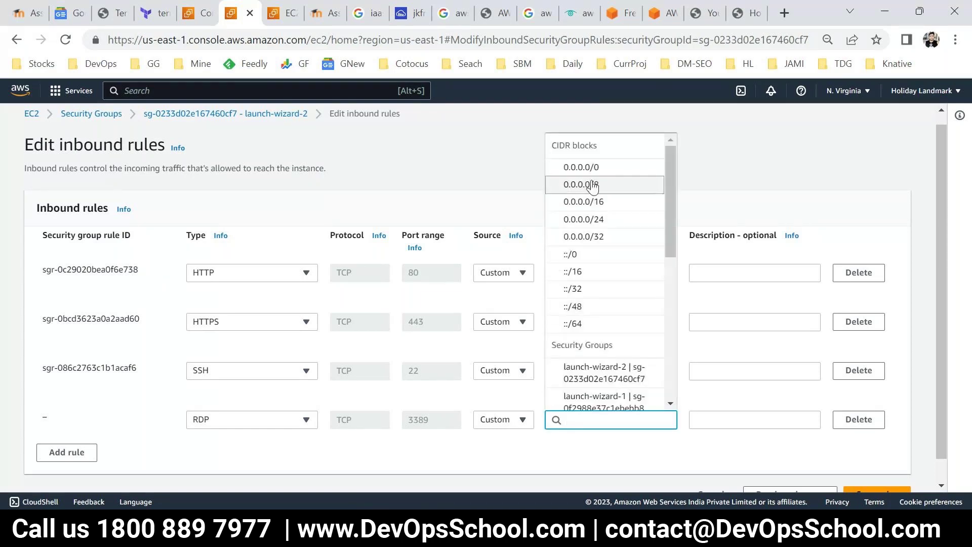
{"action": "left_click", "coordinate": [581, 167]}
{"action": "scroll", "coordinate": [884, 423], "scroll_direction": "down", "scroll_amount": 2}
{"action": "left_click", "coordinate": [879, 468]}
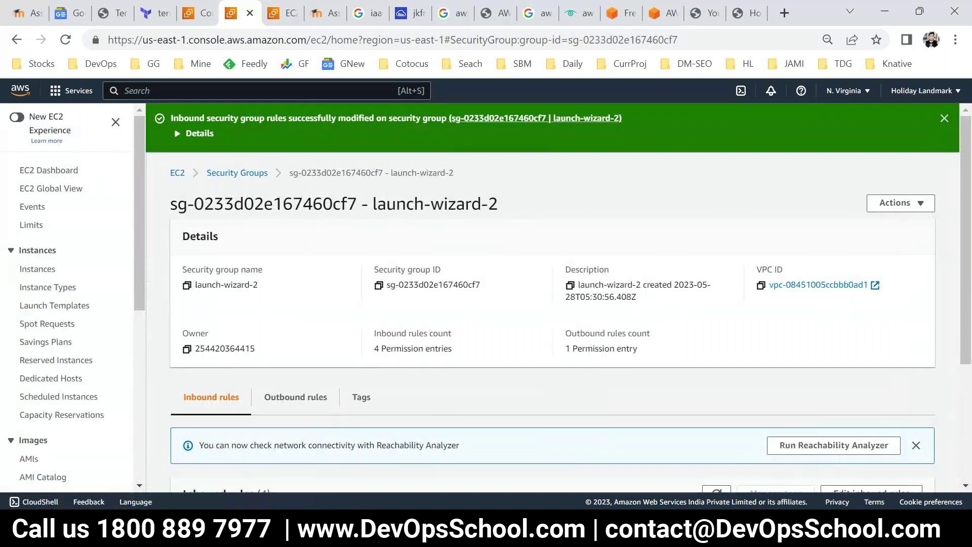
Switch to Remote Desktop Connection, retry the connection, and enter the user name Administrator copied from Chrome's connect page
{"action": "key", "text": "alt+Tab"}
{"action": "left_click", "coordinate": [540, 258]}
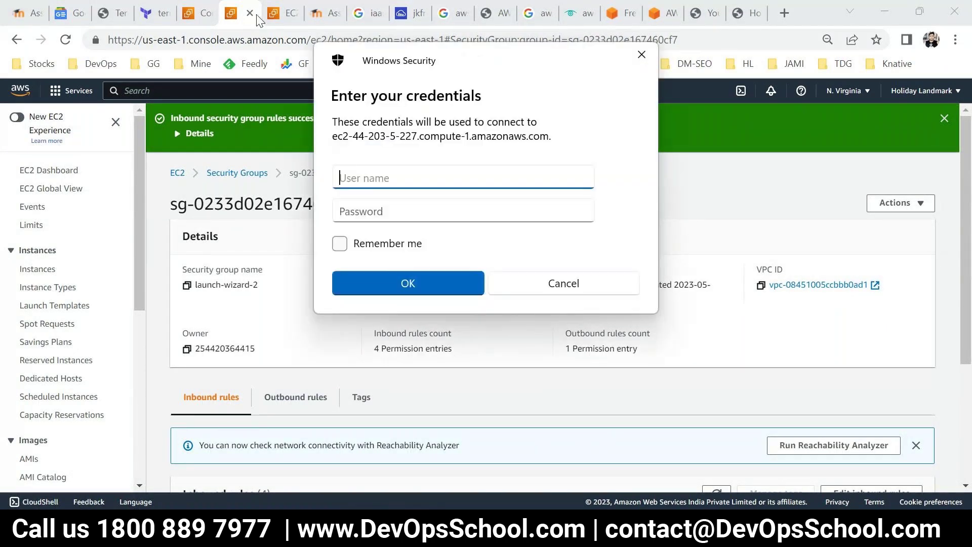
{"action": "key", "text": "alt+Tab"}
{"action": "left_click", "coordinate": [188, 13]}
{"action": "left_click", "coordinate": [312, 349]}
{"action": "key", "text": "alt+Tab"}
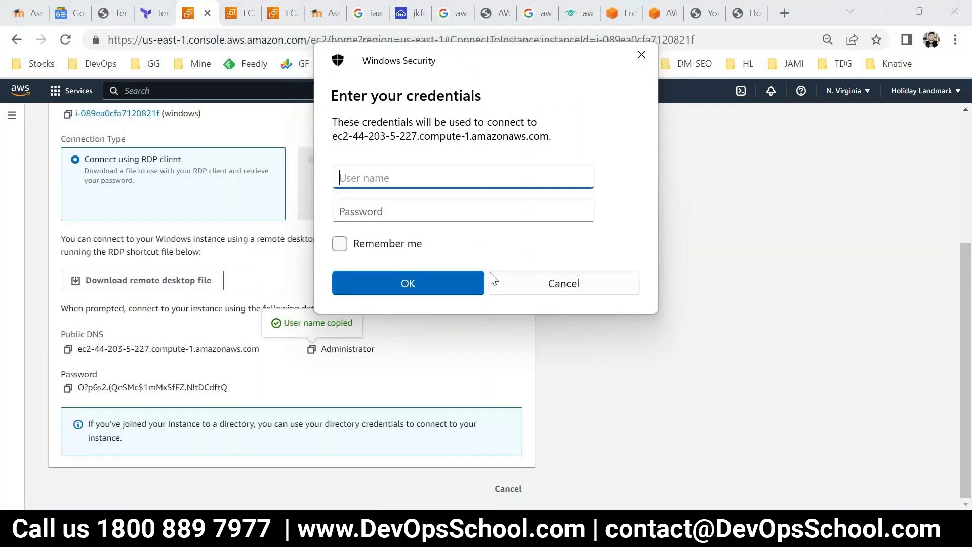
Copy the decrypted administrator password from the console, enter it in the credentials prompt's password field, and connect to the windows instance
{"action": "left_click", "coordinate": [68, 388]}
{"action": "key", "text": "alt+Tab"}
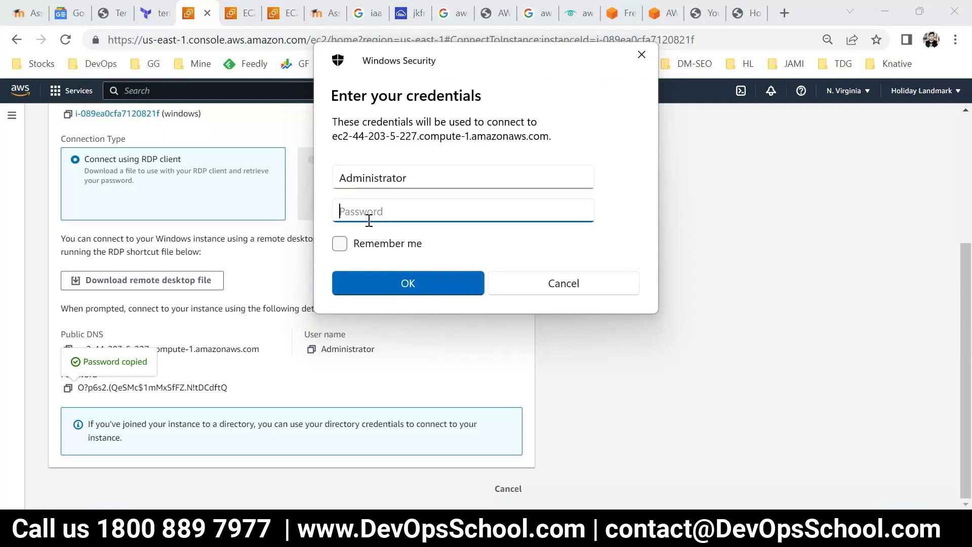
{"action": "key", "text": "ctrl+v"}
{"action": "left_click", "coordinate": [427, 289]}
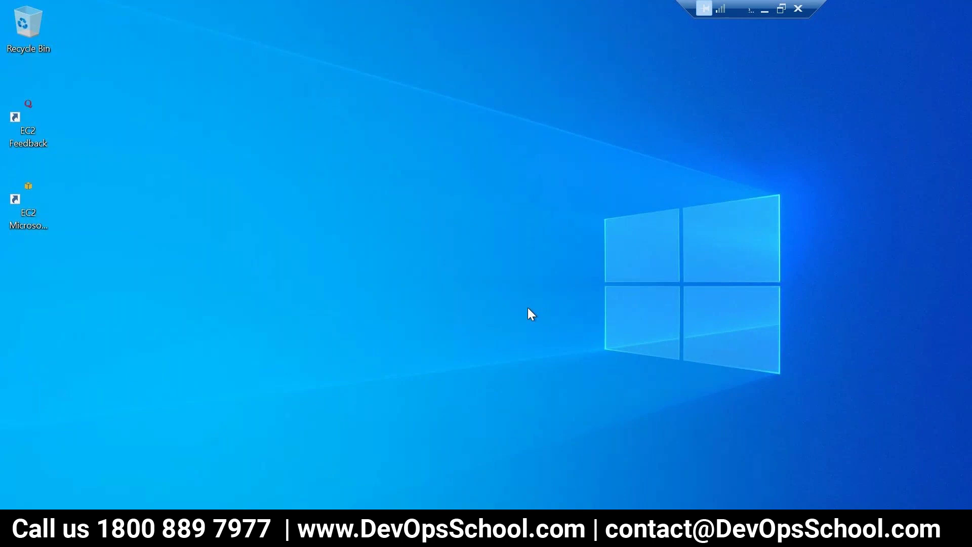
Minimize the remote session, return to the instances list in Chrome, and stop the windows instance
{"action": "left_click", "coordinate": [765, 9]}
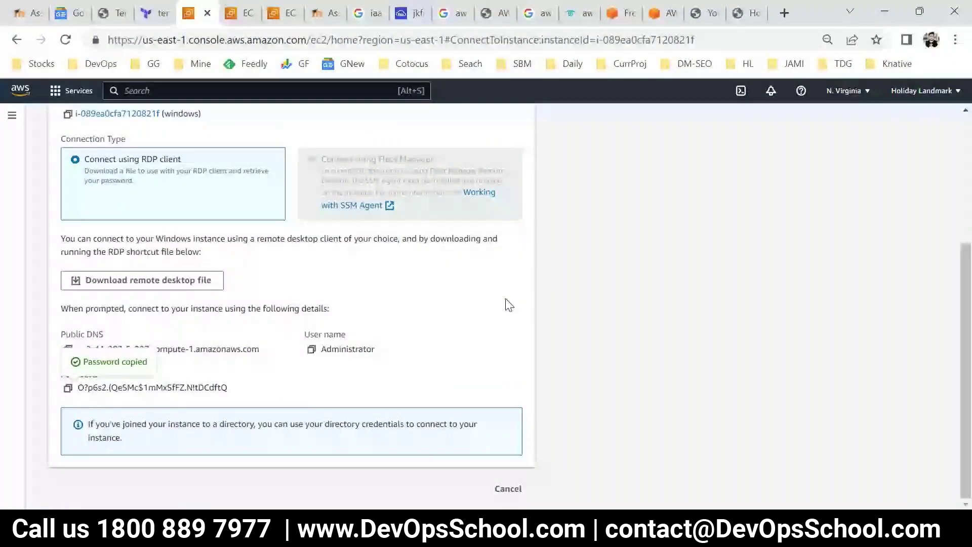
{"action": "left_click", "coordinate": [508, 489]}
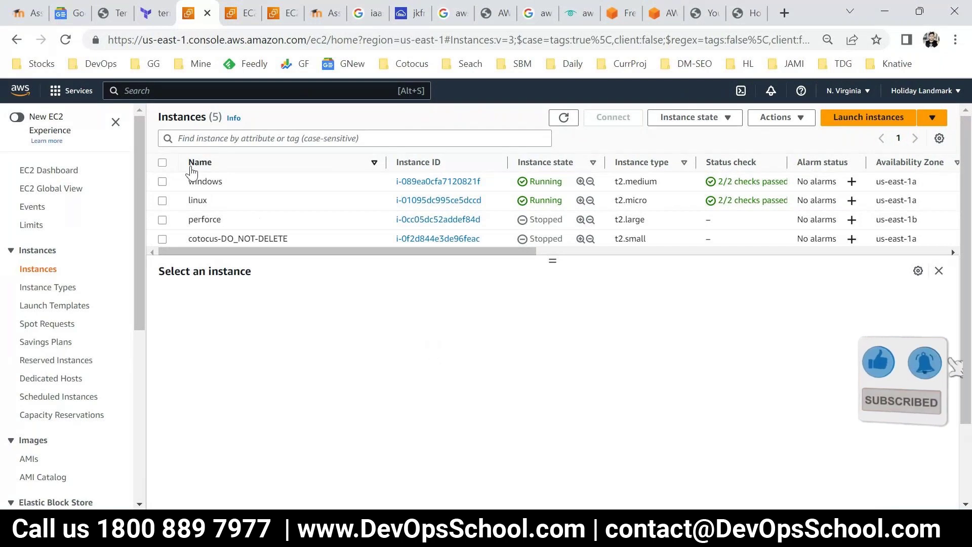
{"action": "left_click", "coordinate": [591, 166]}
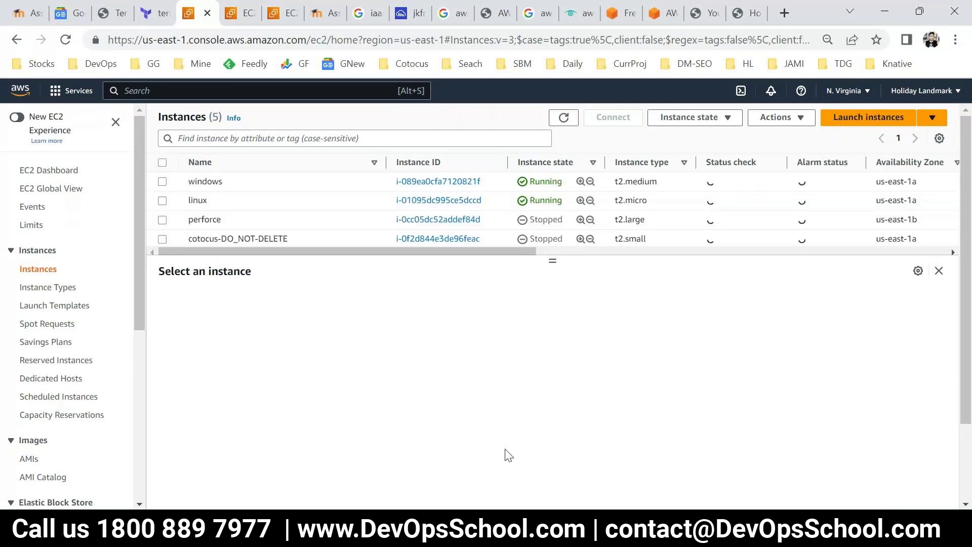
{"action": "left_click", "coordinate": [163, 182]}
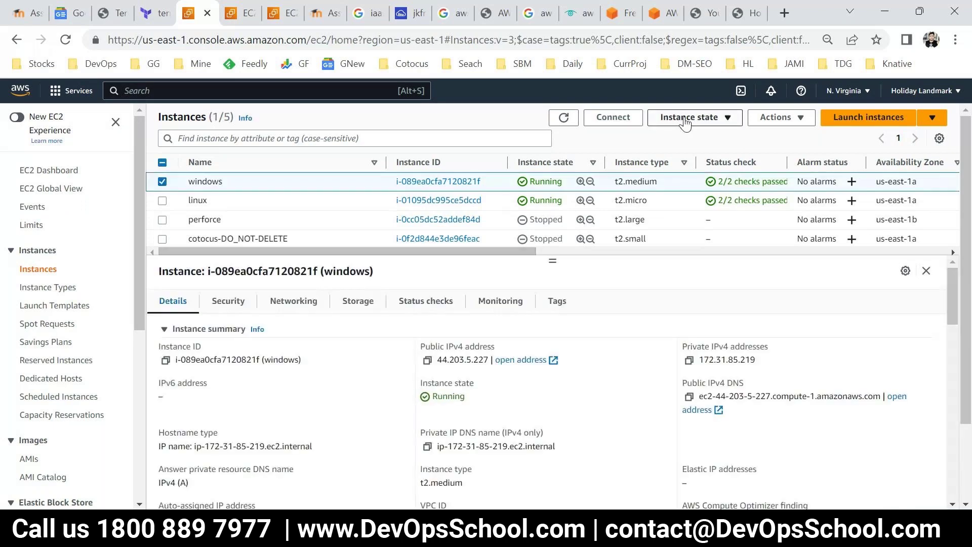
{"action": "left_click", "coordinate": [686, 120]}
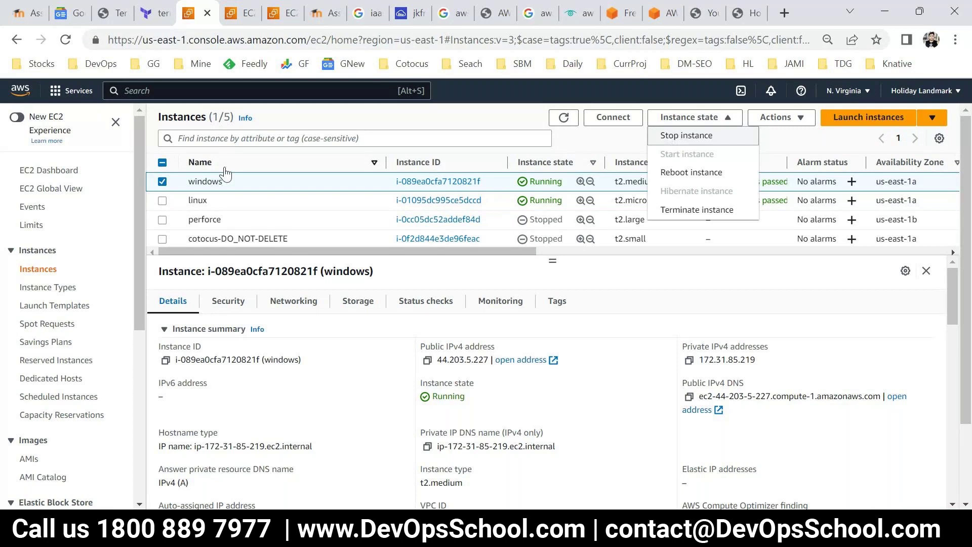
{"action": "left_click", "coordinate": [679, 144]}
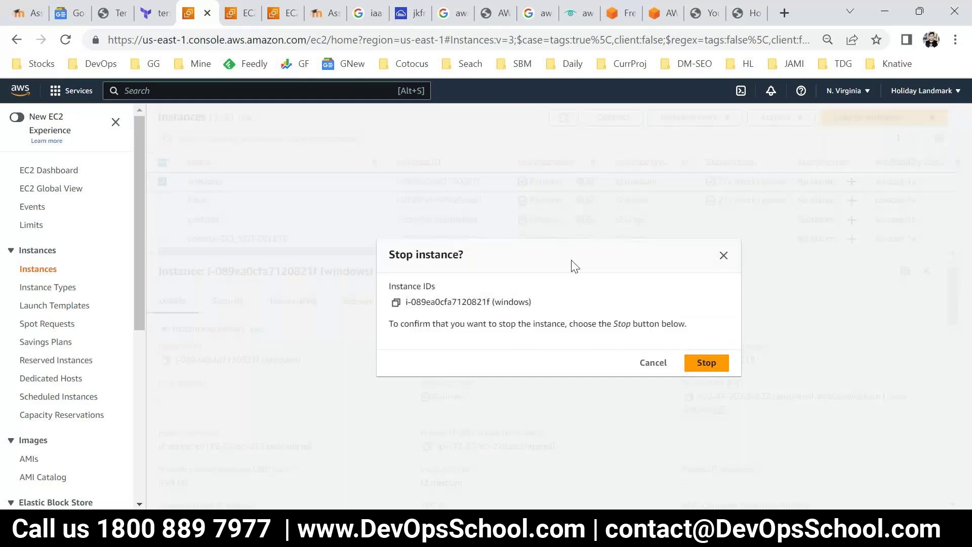
{"action": "left_click", "coordinate": [706, 363]}
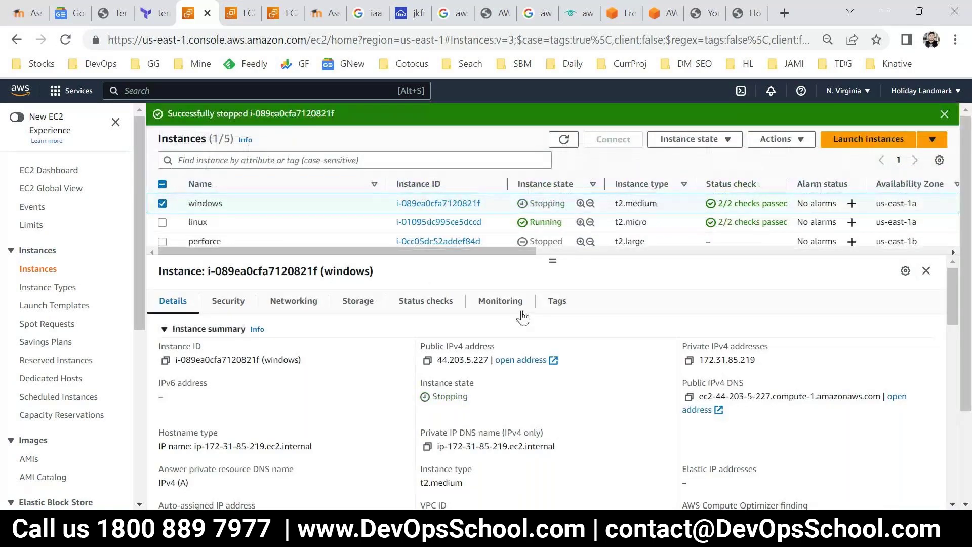
Dismiss the Remote Desktop message, terminate the windows instance, and refresh the instances list to check its state
{"action": "left_click", "coordinate": [690, 138]}
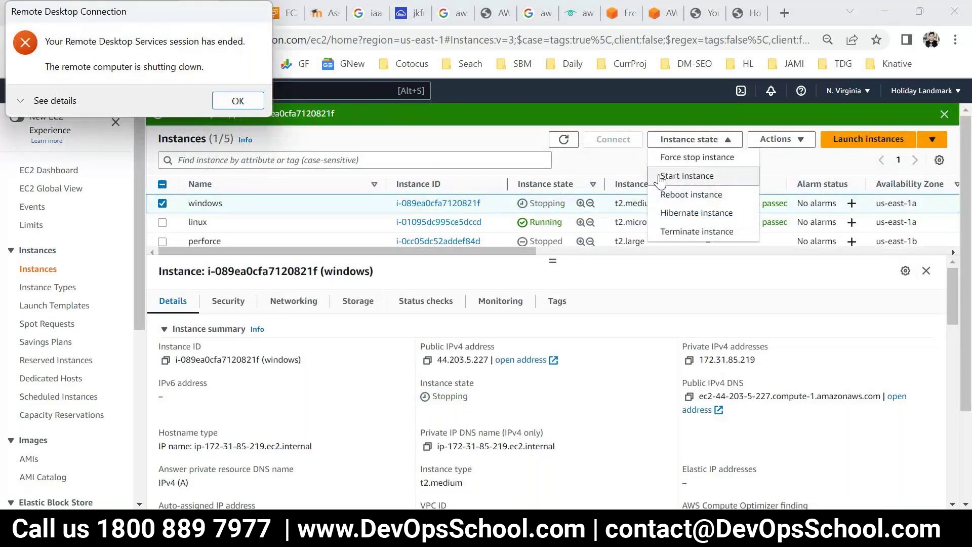
{"action": "key", "text": "Return"}
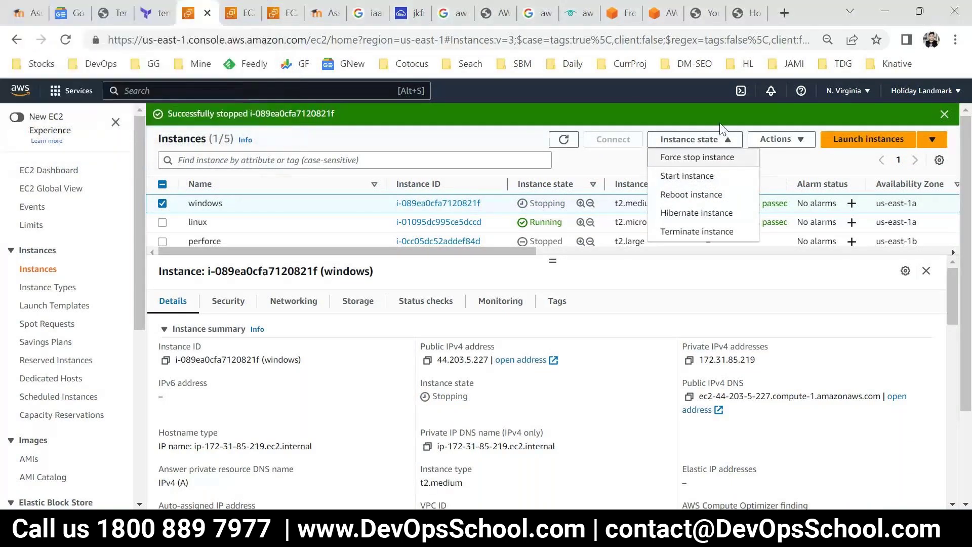
{"action": "left_click", "coordinate": [163, 203]}
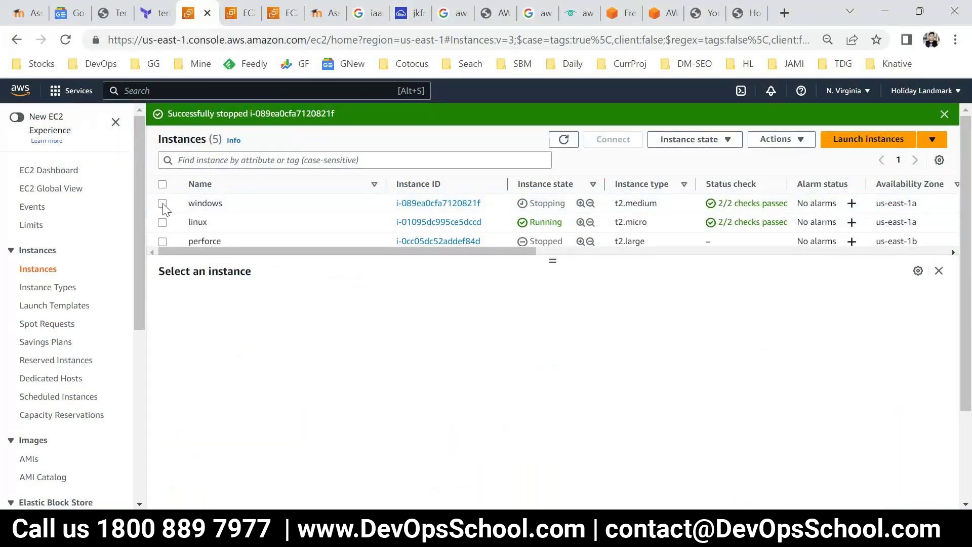
{"action": "left_click", "coordinate": [163, 203]}
{"action": "left_click", "coordinate": [695, 139]}
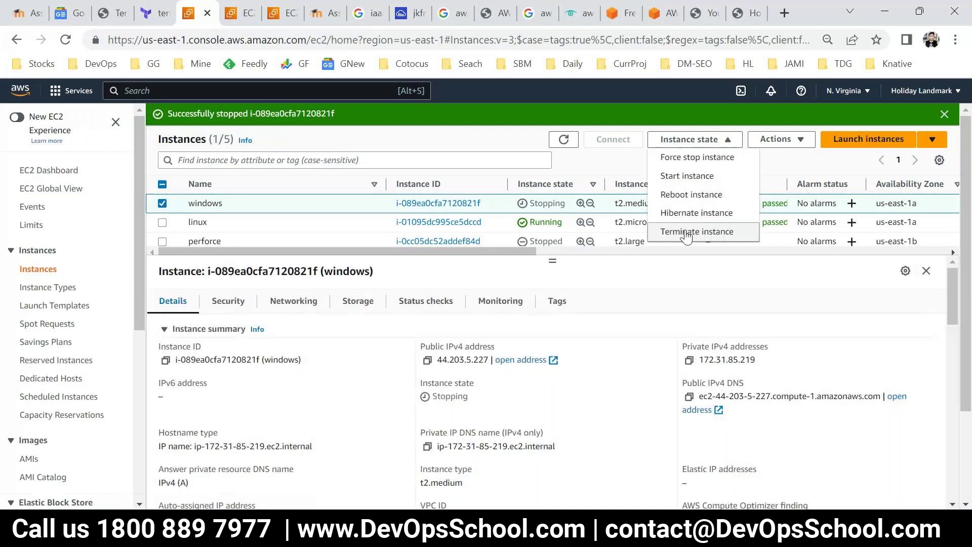
{"action": "left_click", "coordinate": [687, 233]}
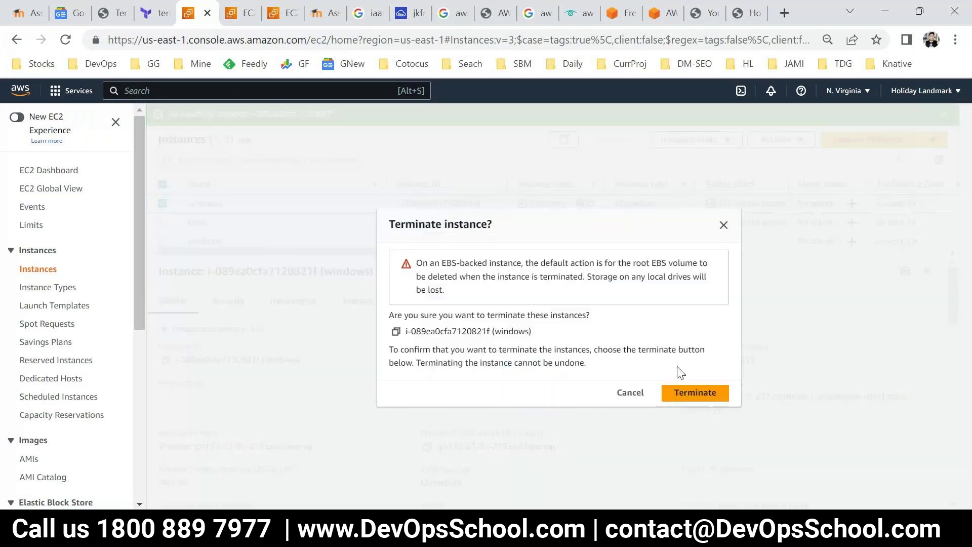
{"action": "left_click", "coordinate": [696, 394]}
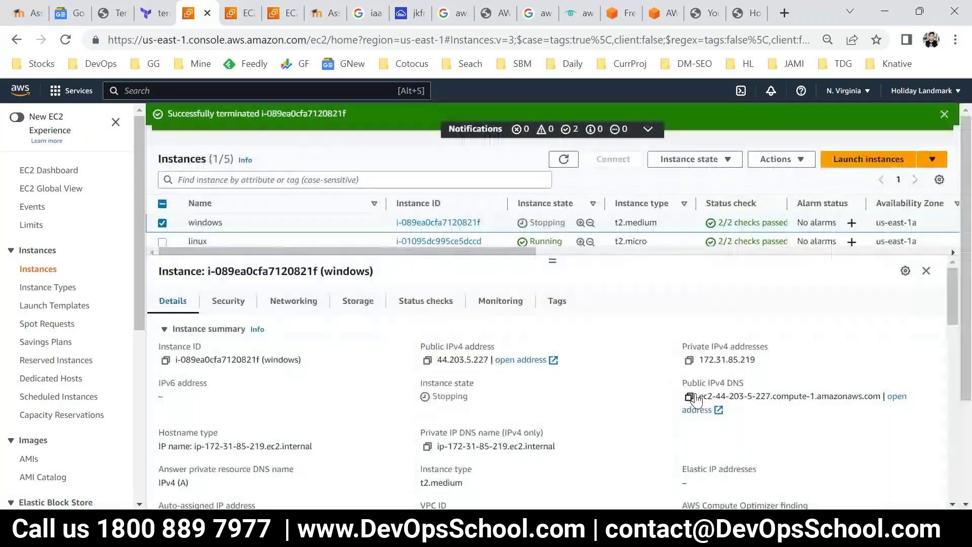
{"action": "left_click", "coordinate": [564, 159]}
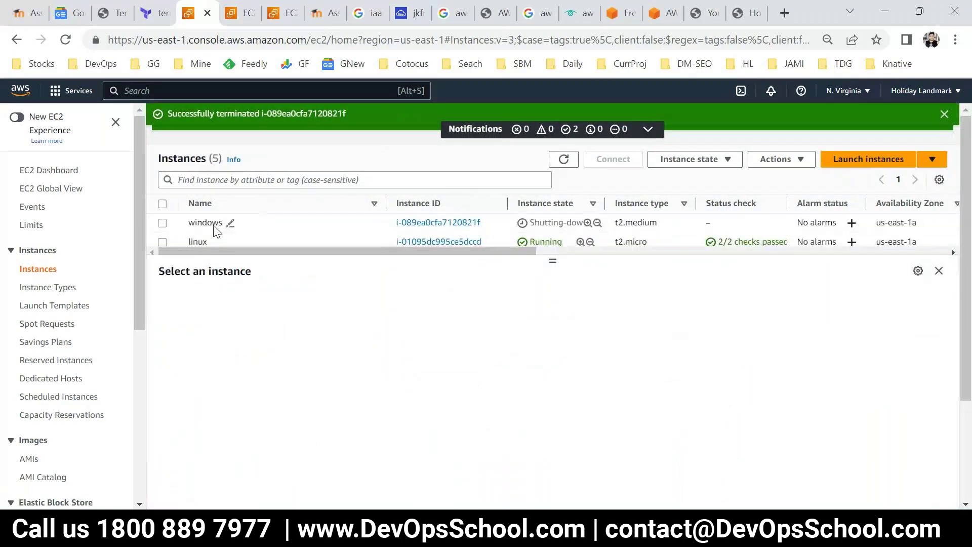
{"action": "scroll", "coordinate": [480, 244], "scroll_direction": "down", "scroll_amount": 2}
{"action": "scroll", "coordinate": [506, 218], "scroll_direction": "up", "scroll_amount": 3}
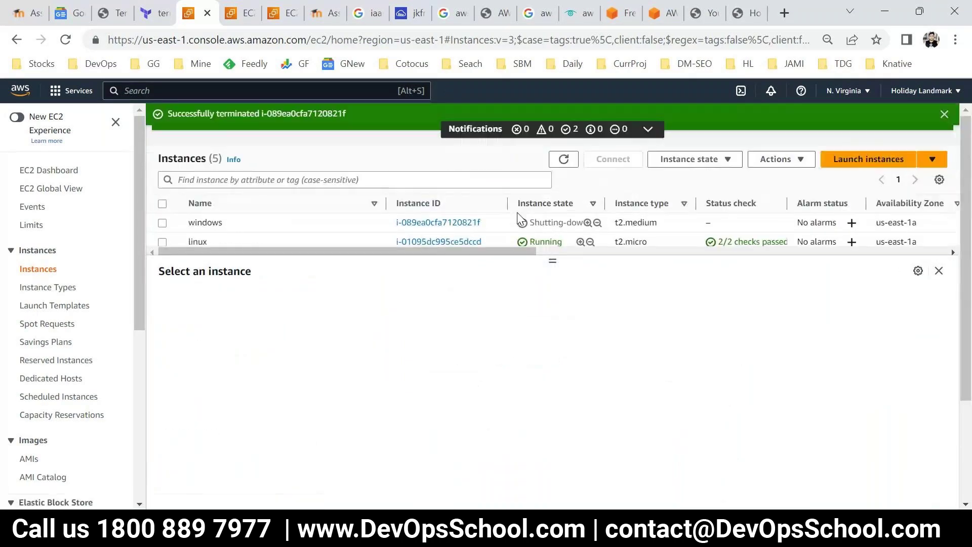
{"action": "left_click_drag", "start_coordinate": [540, 228], "coordinate": [613, 228]}
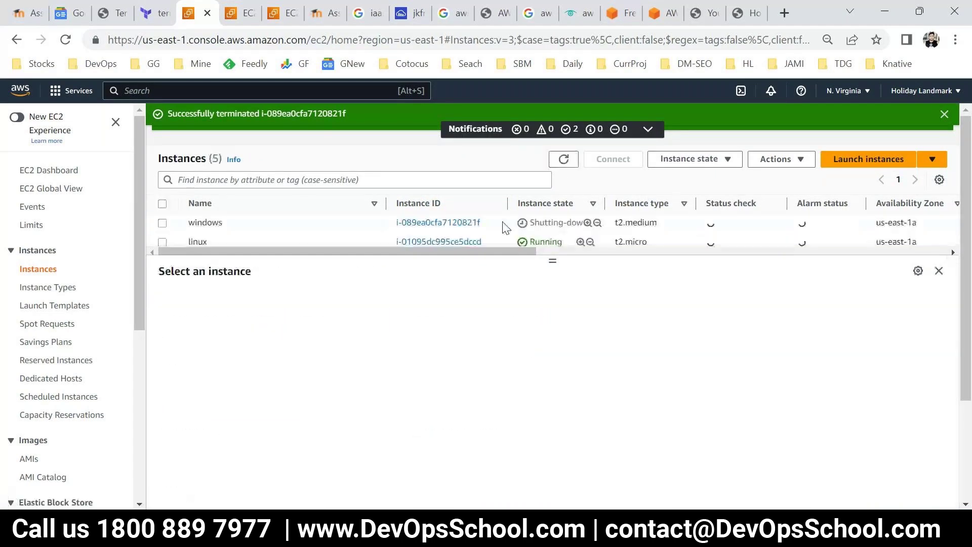
Select the linux instance and examine its available instance settings, networking, security, and image and template actions
{"action": "left_click", "coordinate": [162, 242]}
{"action": "left_click_drag", "start_coordinate": [552, 261], "coordinate": [560, 312]}
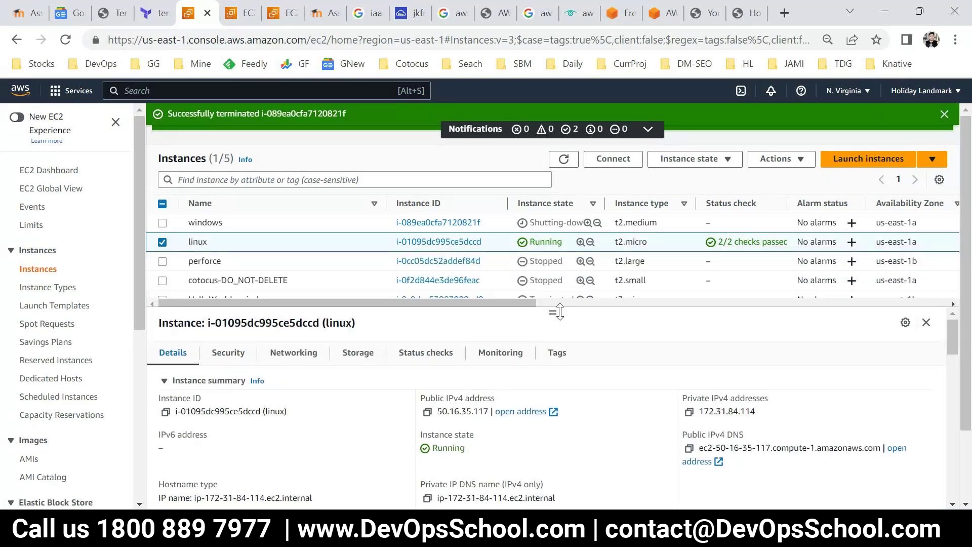
{"action": "left_click", "coordinate": [778, 159]}
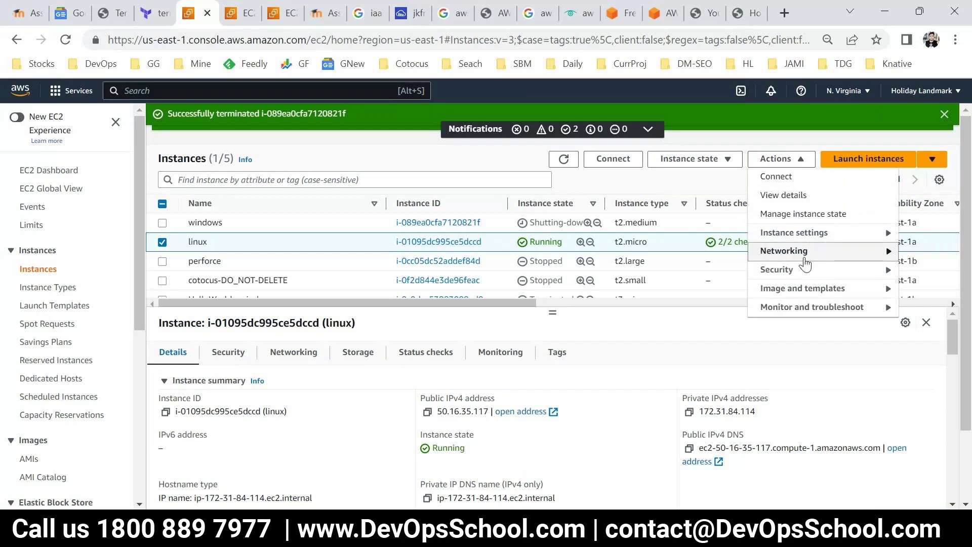
{"action": "mouse_move", "coordinate": [805, 237]}
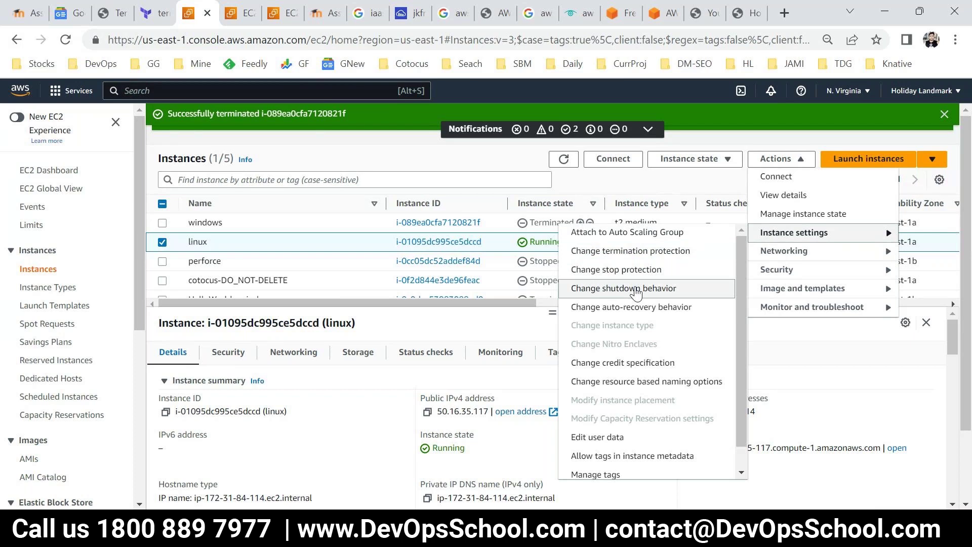
{"action": "scroll", "coordinate": [656, 335], "scroll_direction": "down", "scroll_amount": 1}
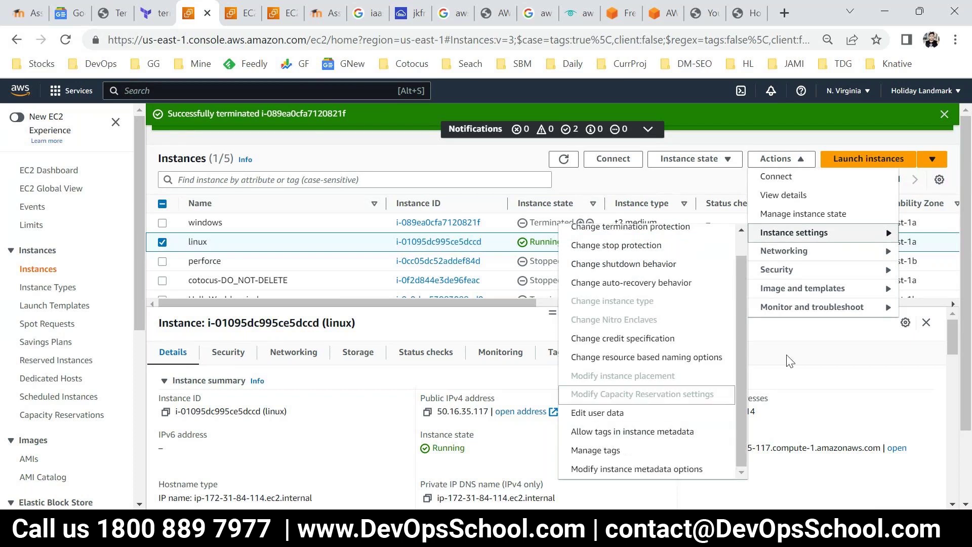
{"action": "left_click", "coordinate": [793, 254]}
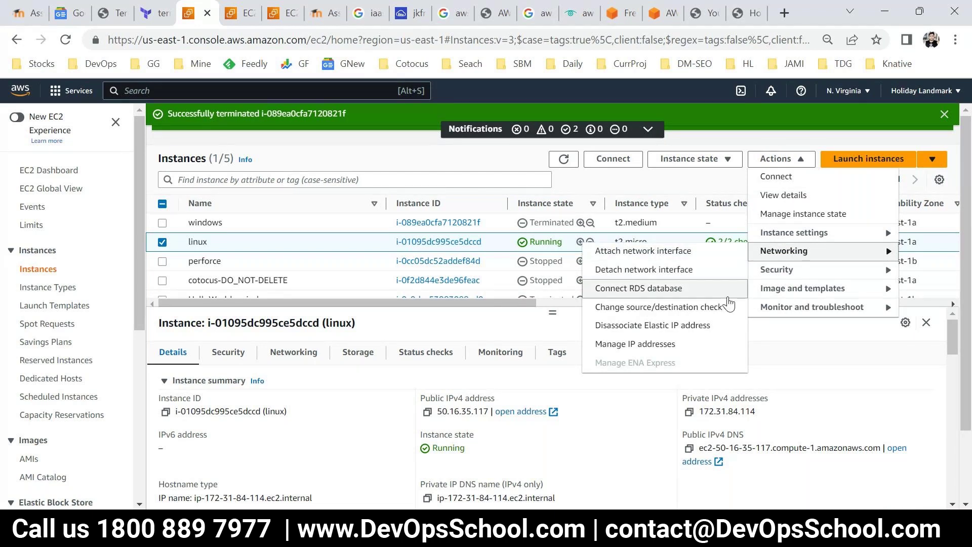
{"action": "left_click", "coordinate": [819, 269]}
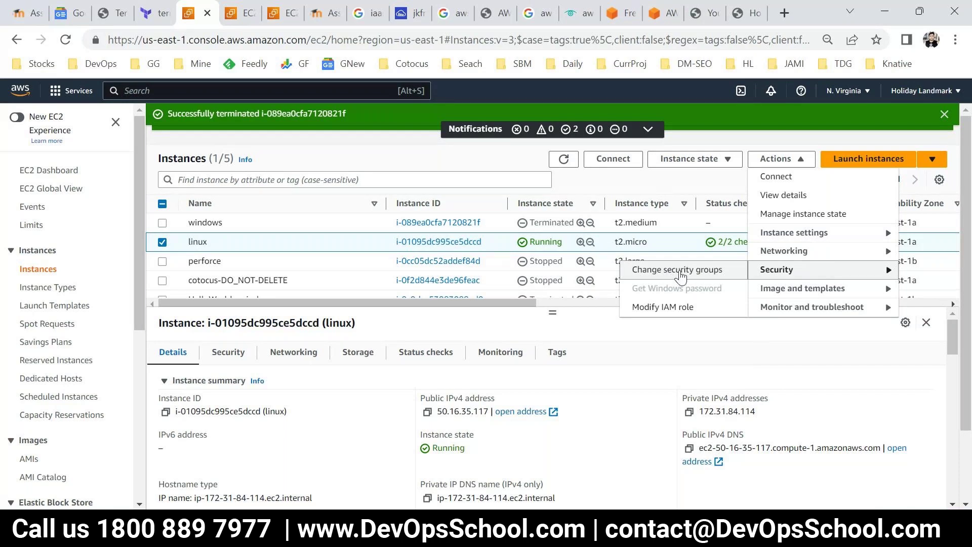
{"action": "left_click", "coordinate": [241, 269]}
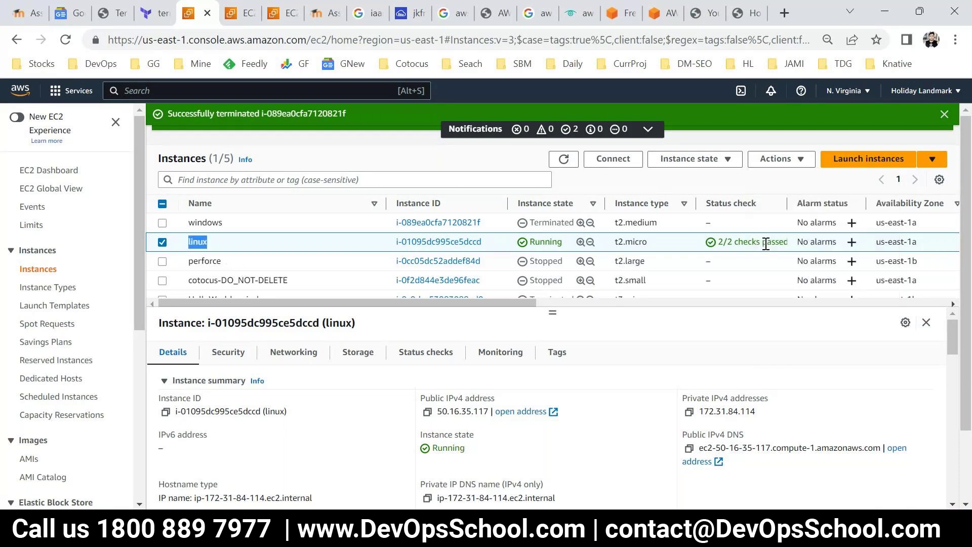
{"action": "left_click", "coordinate": [774, 161]}
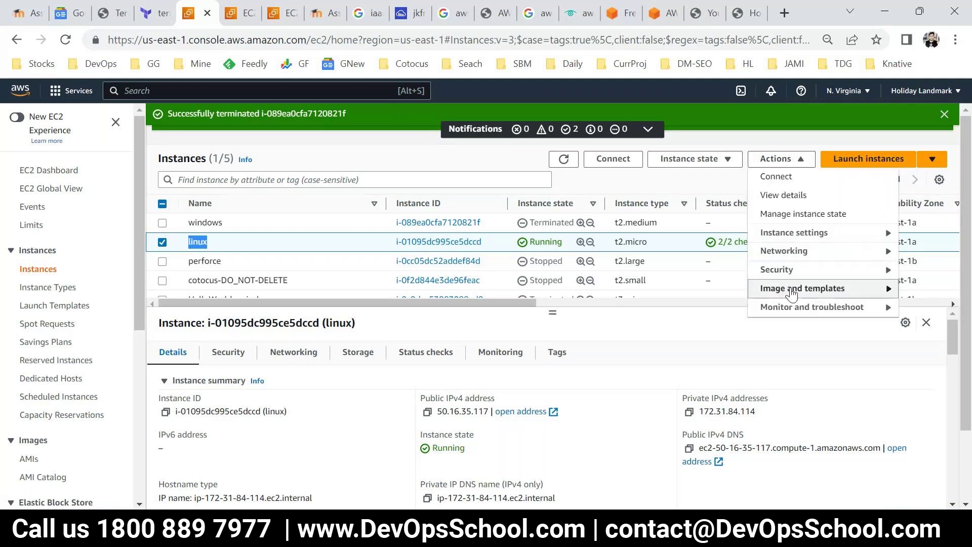
{"action": "mouse_move", "coordinate": [792, 294]}
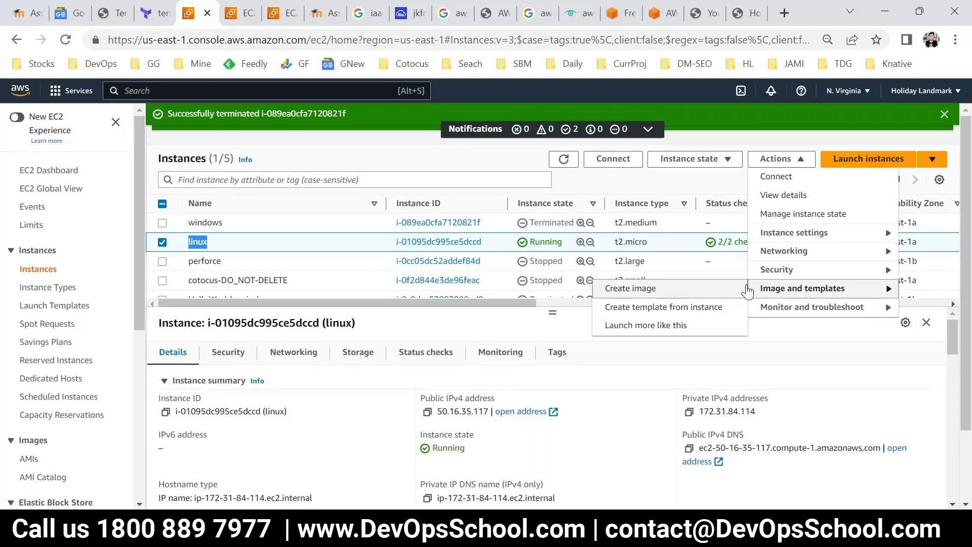
{"action": "left_click", "coordinate": [565, 320]}
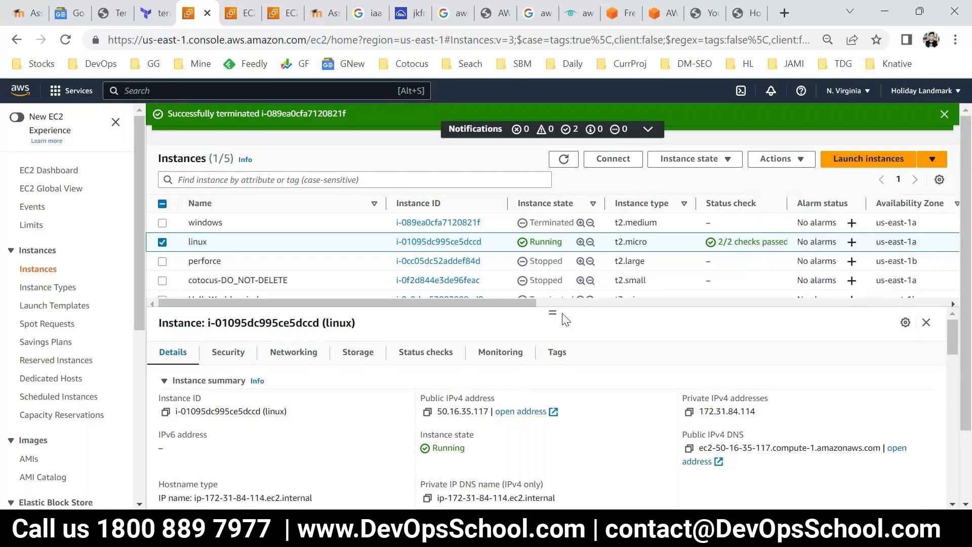